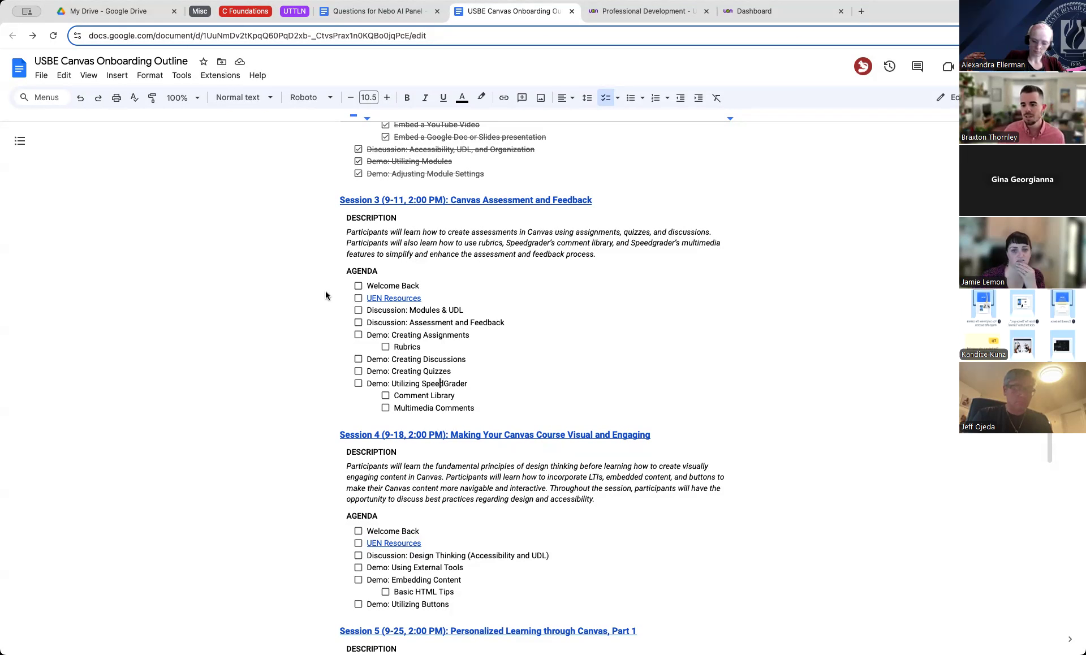
Check off "Welcome Back" and "UEN Resources" in the Session 3 agenda.
left_click(360, 287)
left_click(359, 298)
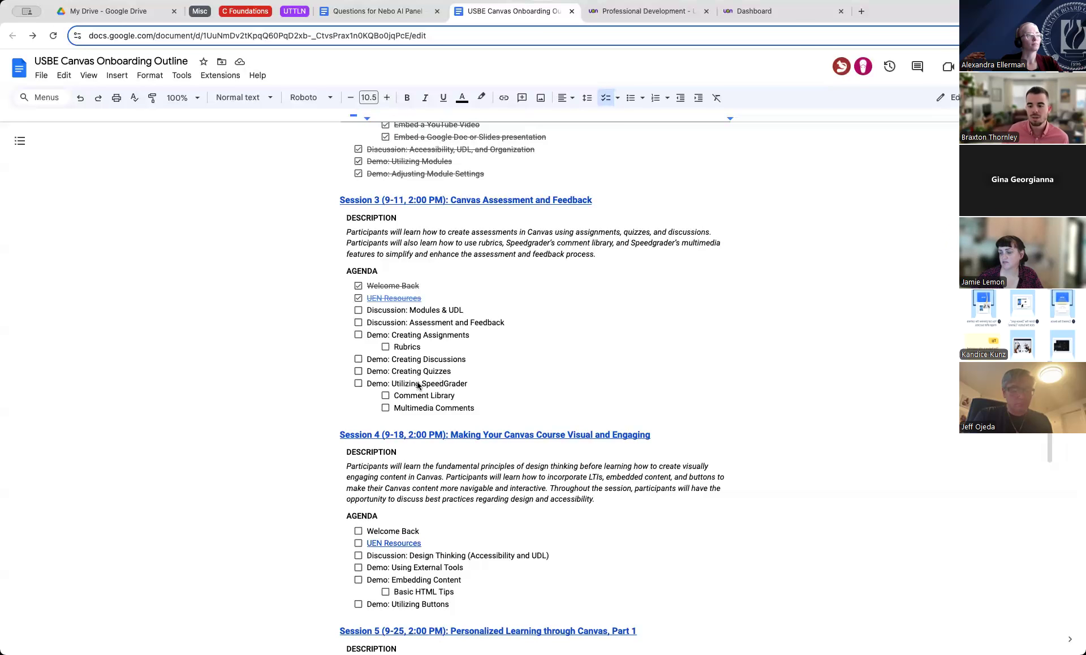
left_click_drag(422, 383, 468, 384)
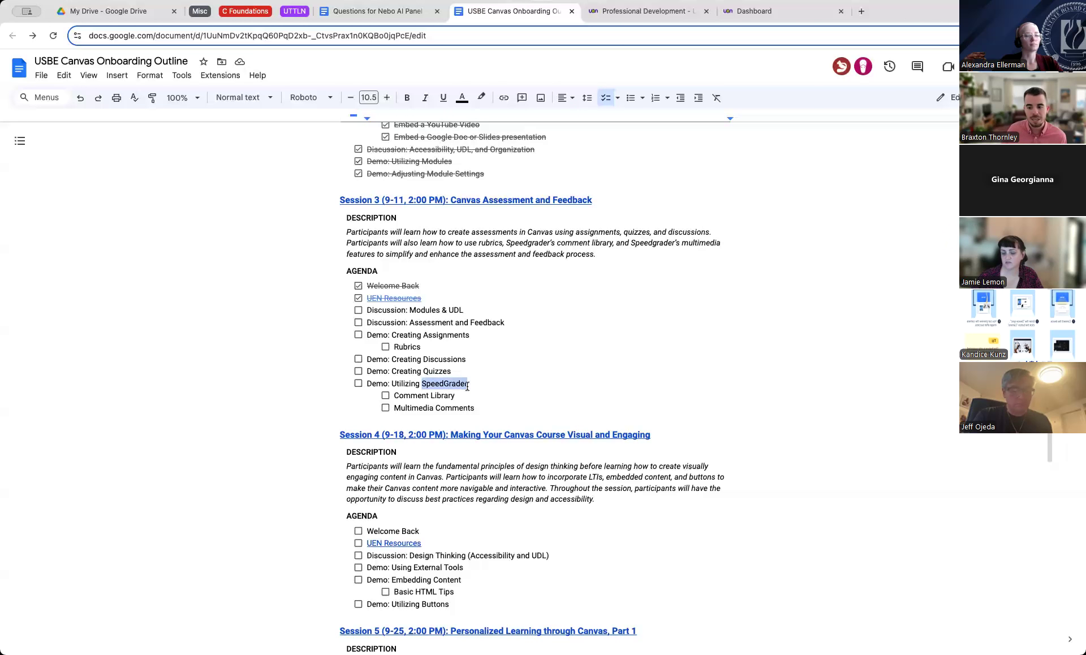
left_click(414, 371)
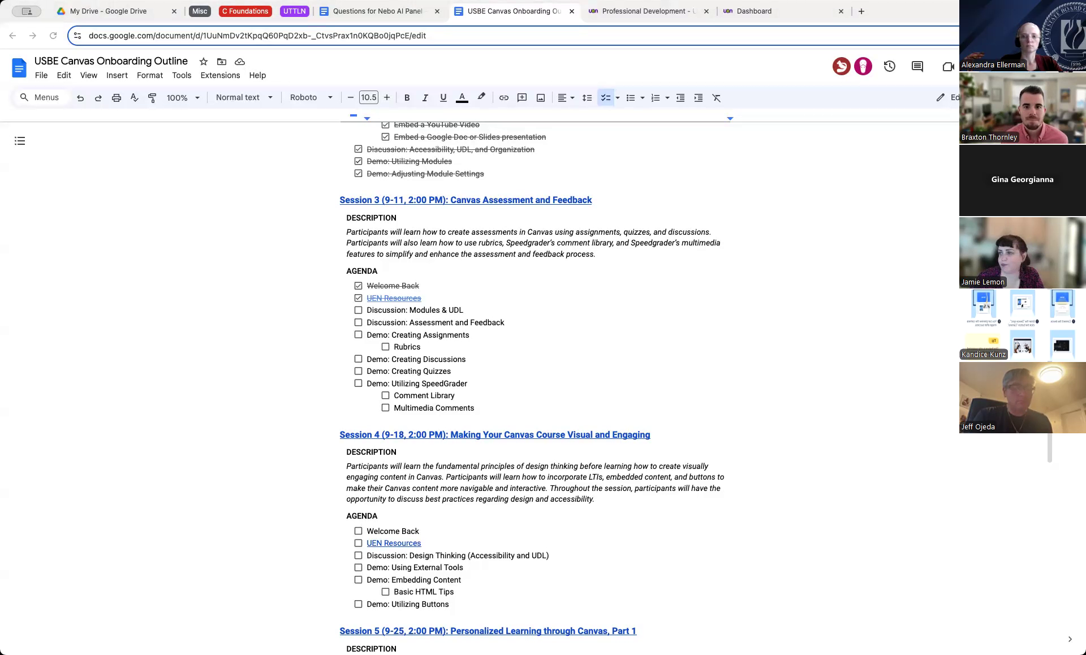
scroll(1023, 217, "down", 4)
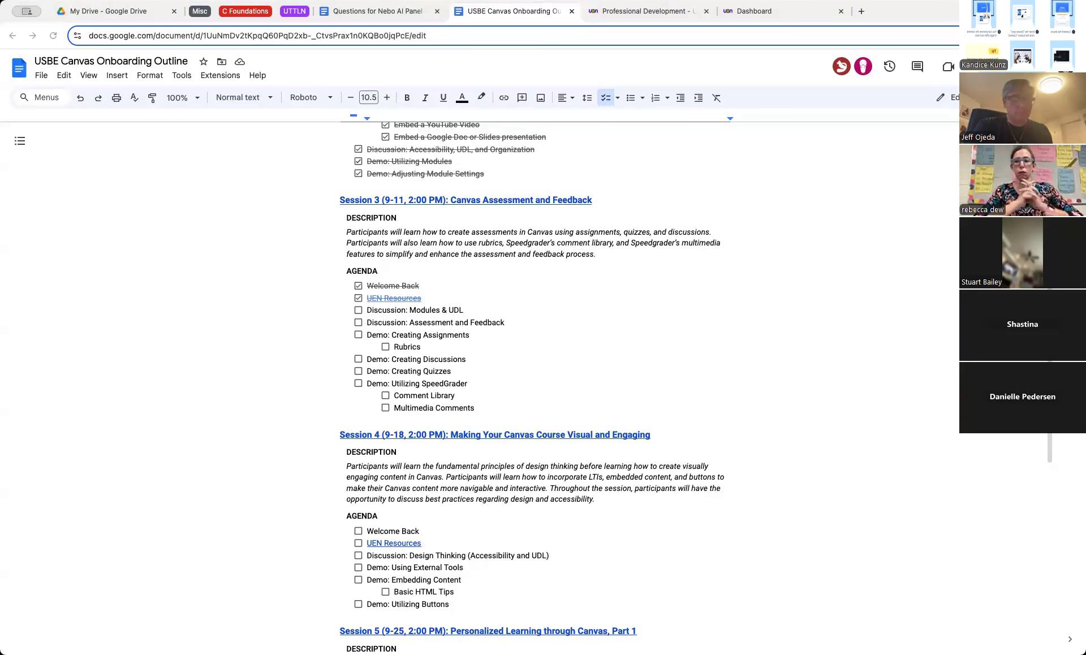
scroll(1022, 217, "up", 4)
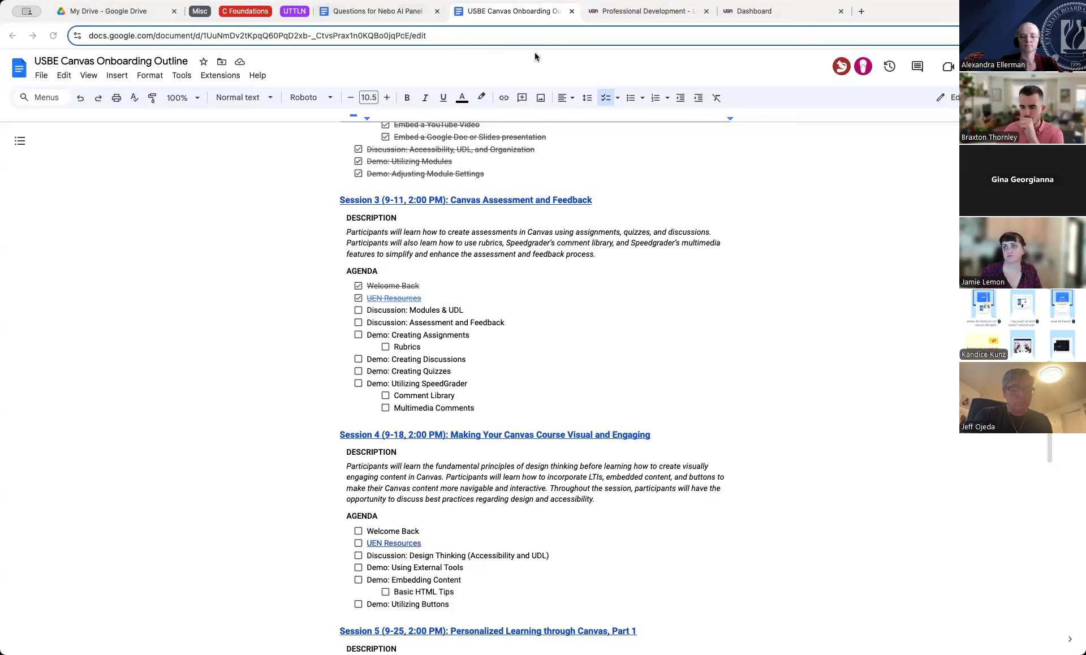
Switch to the Canvas dashboard and open the "Sandbox 1 (Demo)" course.
left_click(751, 12)
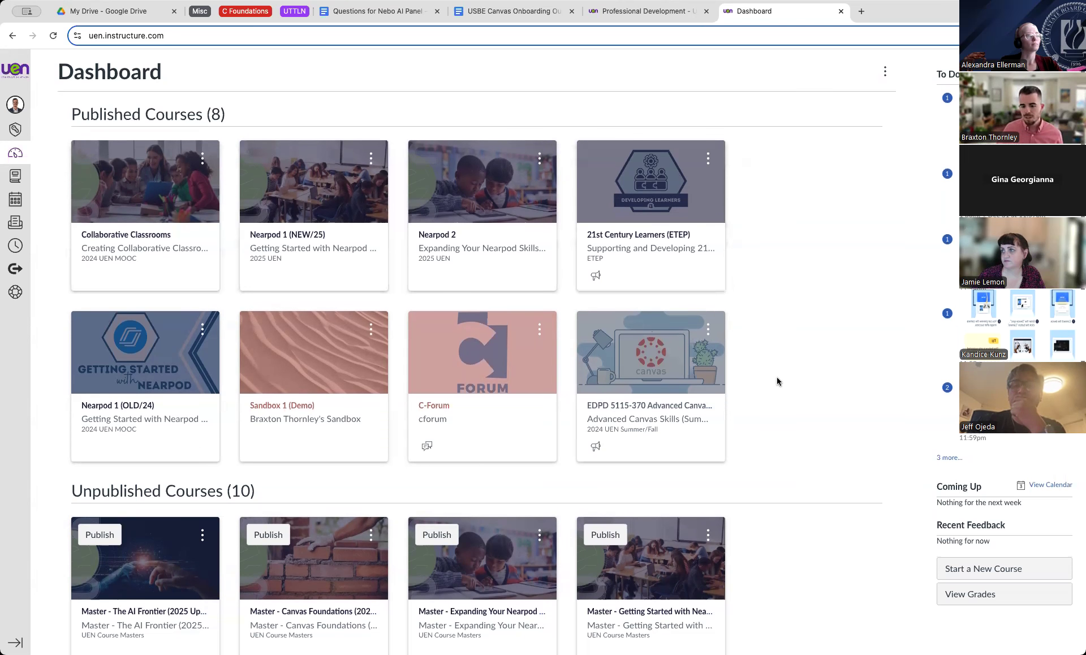
scroll(777, 377, "down", 1)
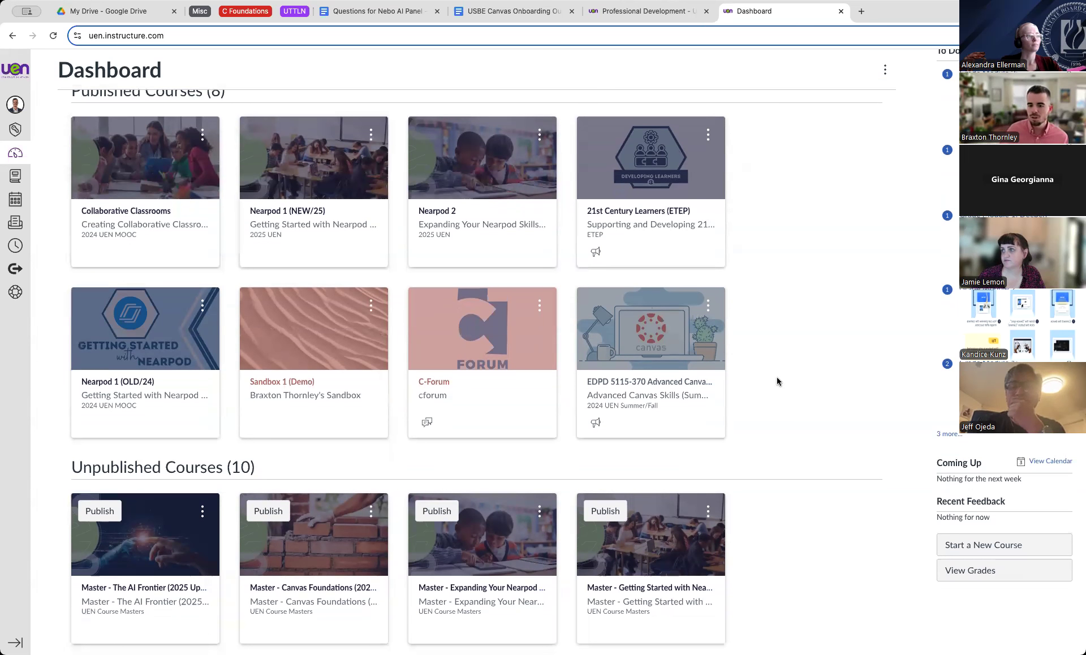
left_click(277, 384)
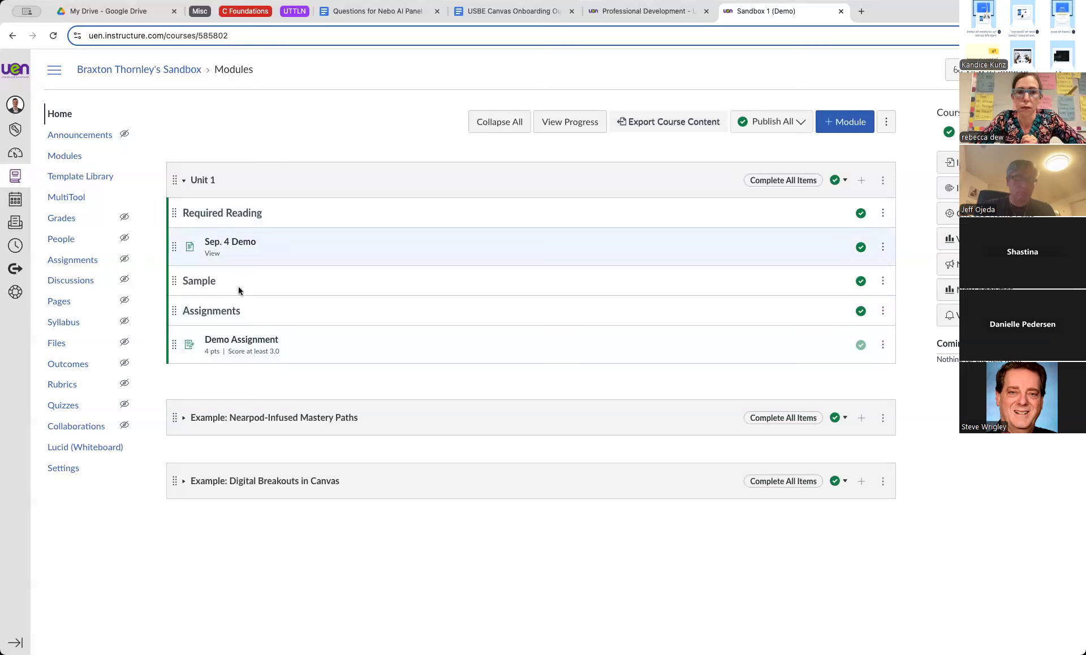
Examine the item types that can be added to the Unit 1 module, leaving without adding anything.
left_click(860, 179)
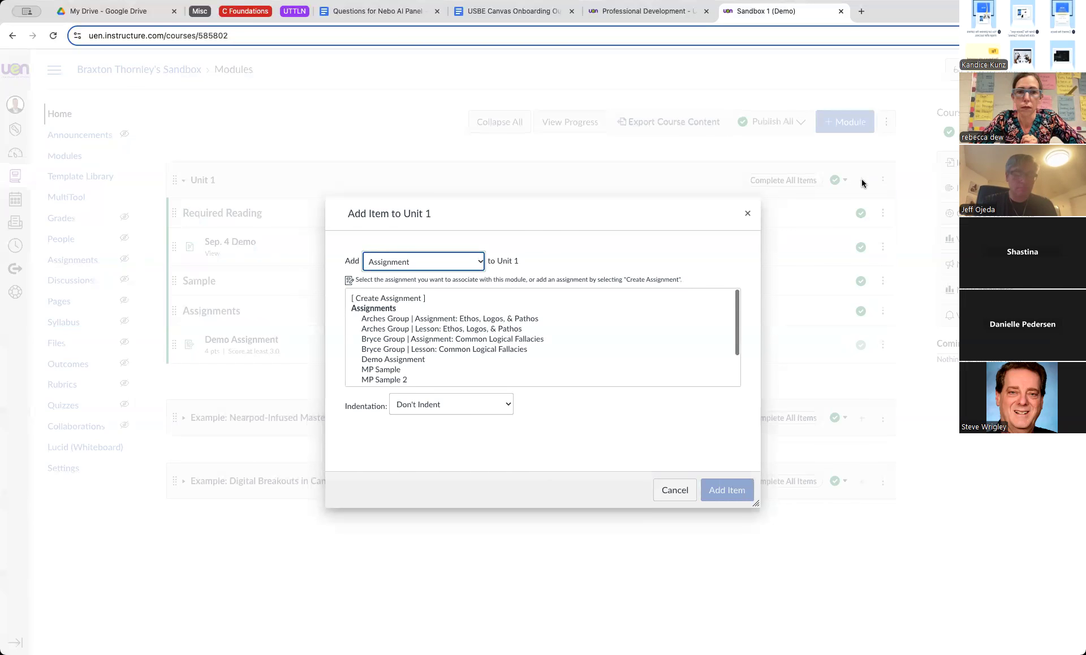
left_click(465, 266)
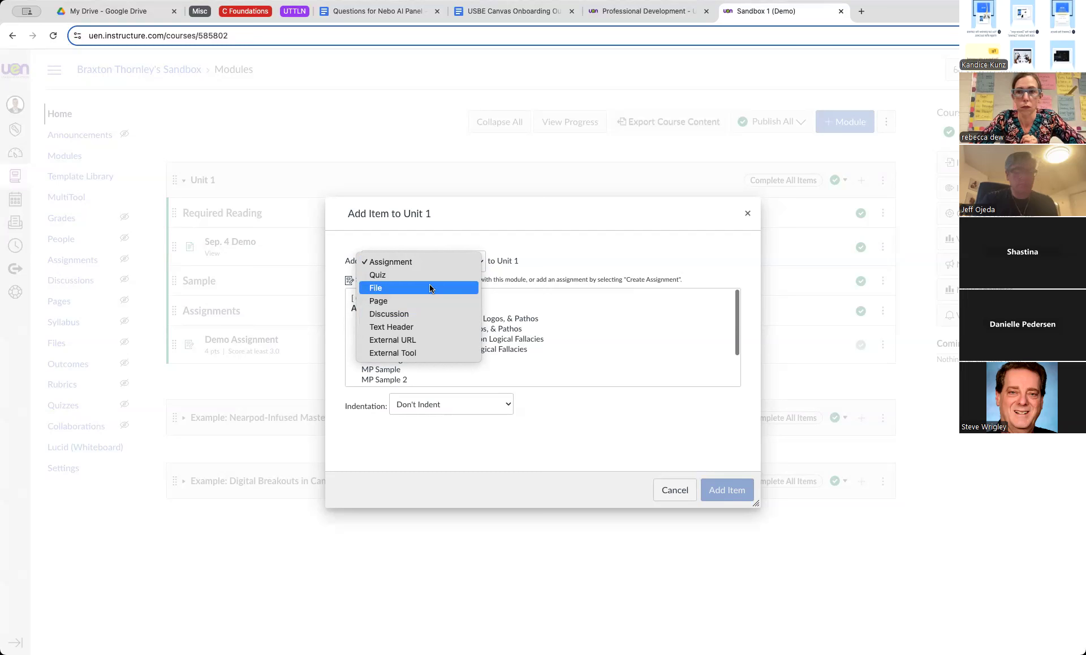
left_click(672, 491)
left_click(671, 491)
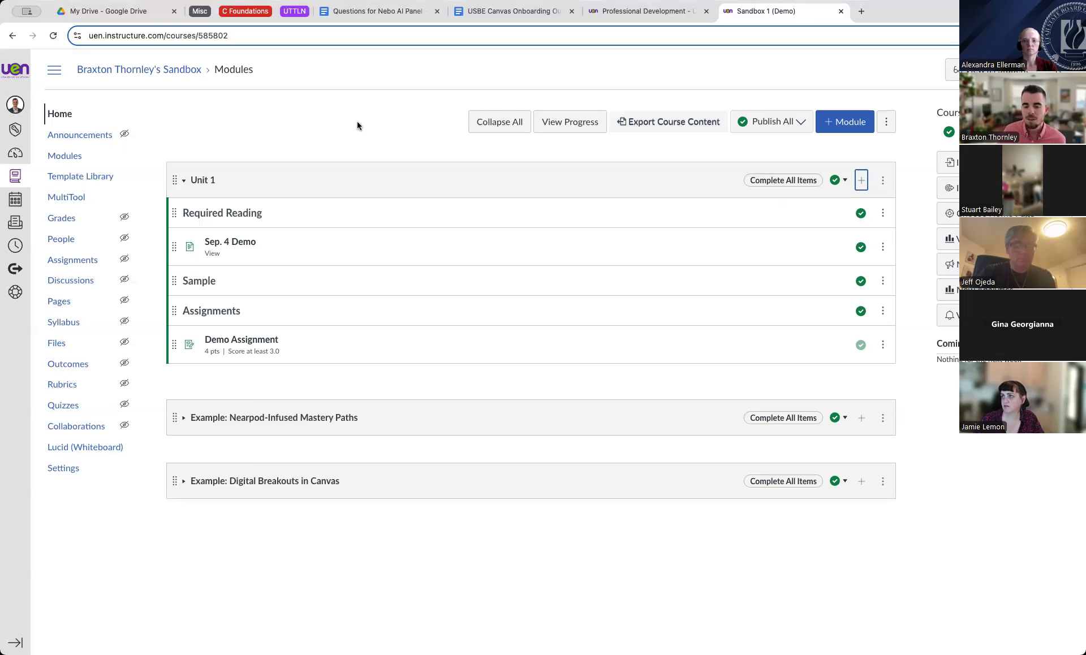
left_click(64, 156)
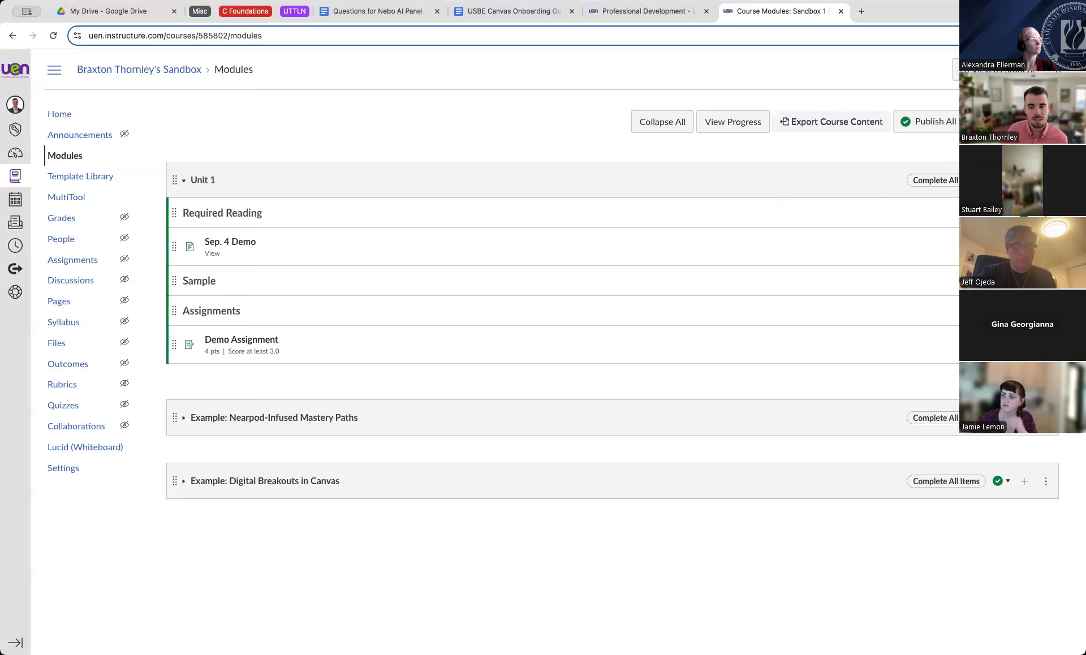
left_click(1024, 180)
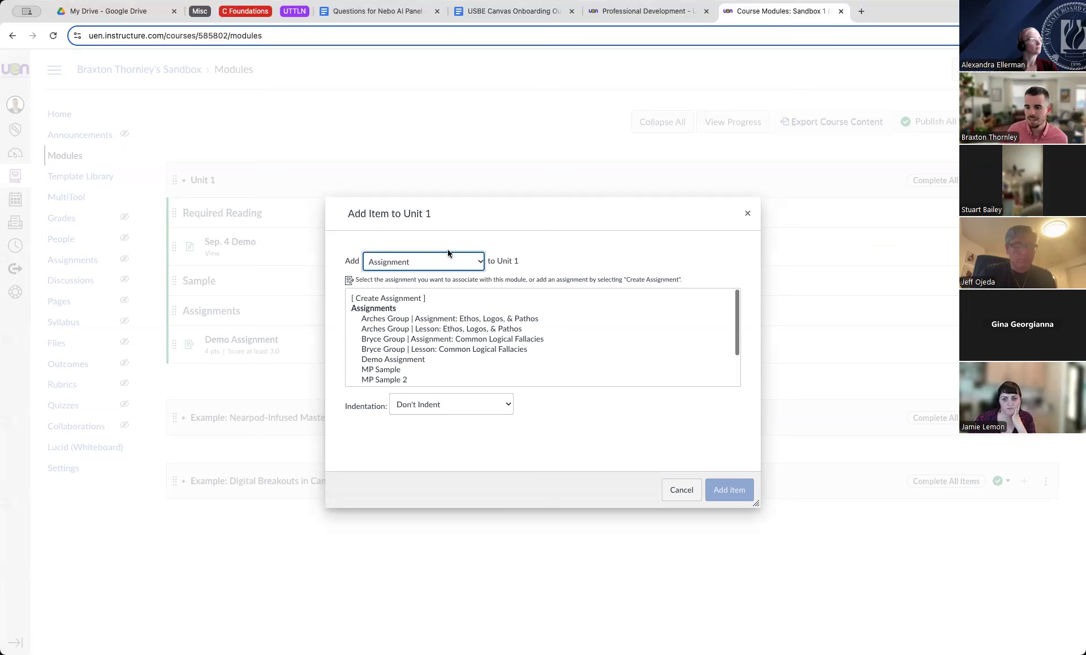
left_click(374, 299)
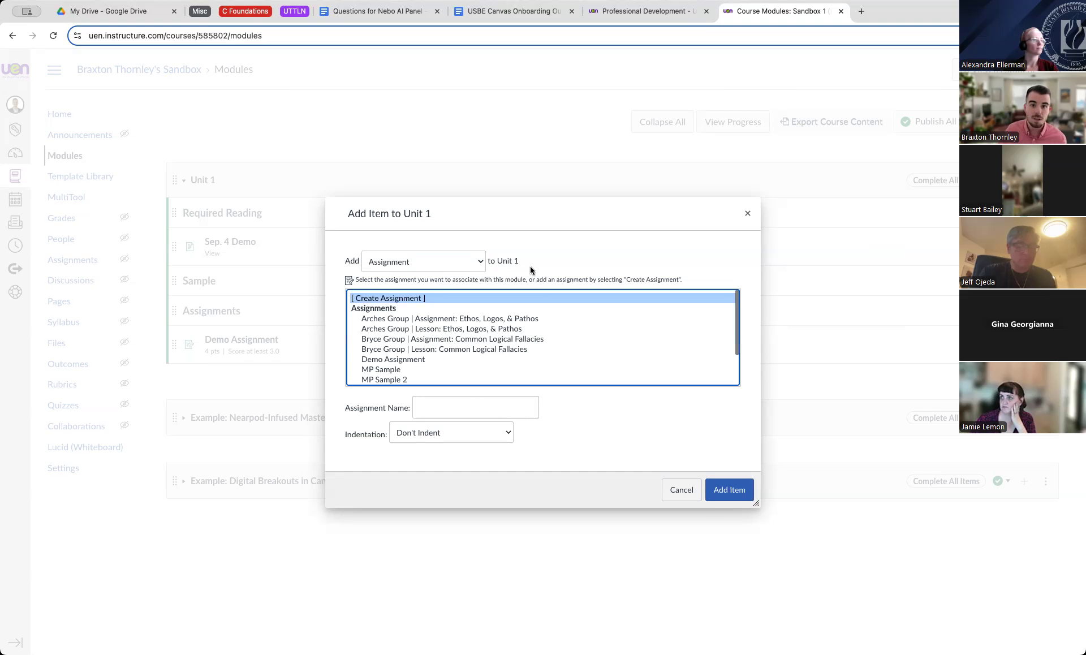
left_click_drag(747, 213, 672, 186)
left_click(672, 186)
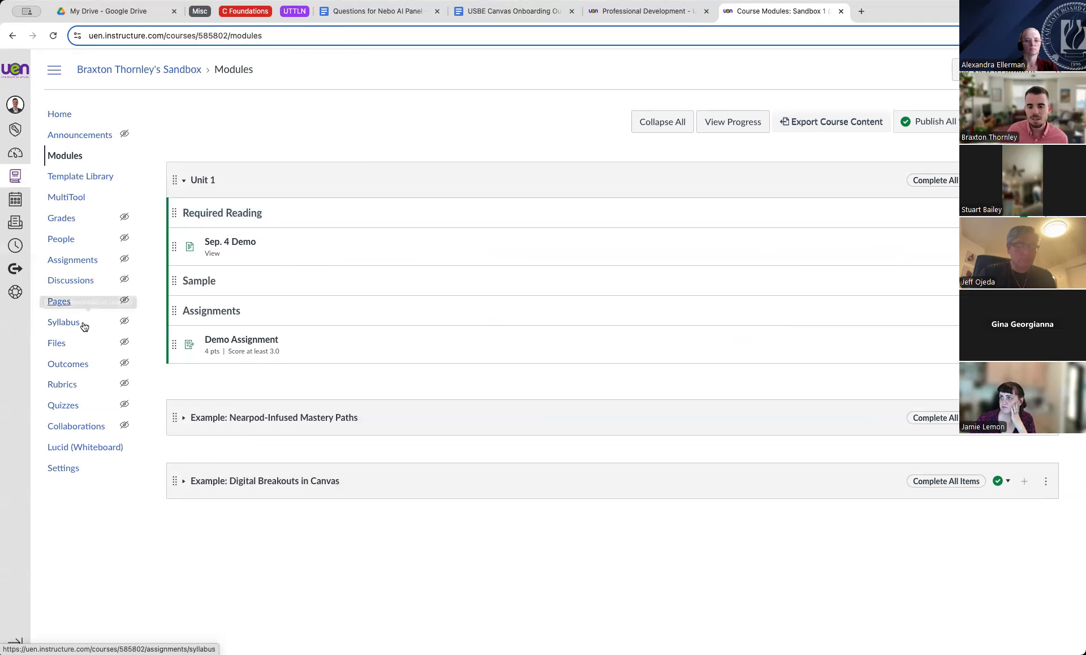
Start a new assignment from the course's Assignments page and name it "Adult Ed Demo Assignment 1".
left_click(77, 264)
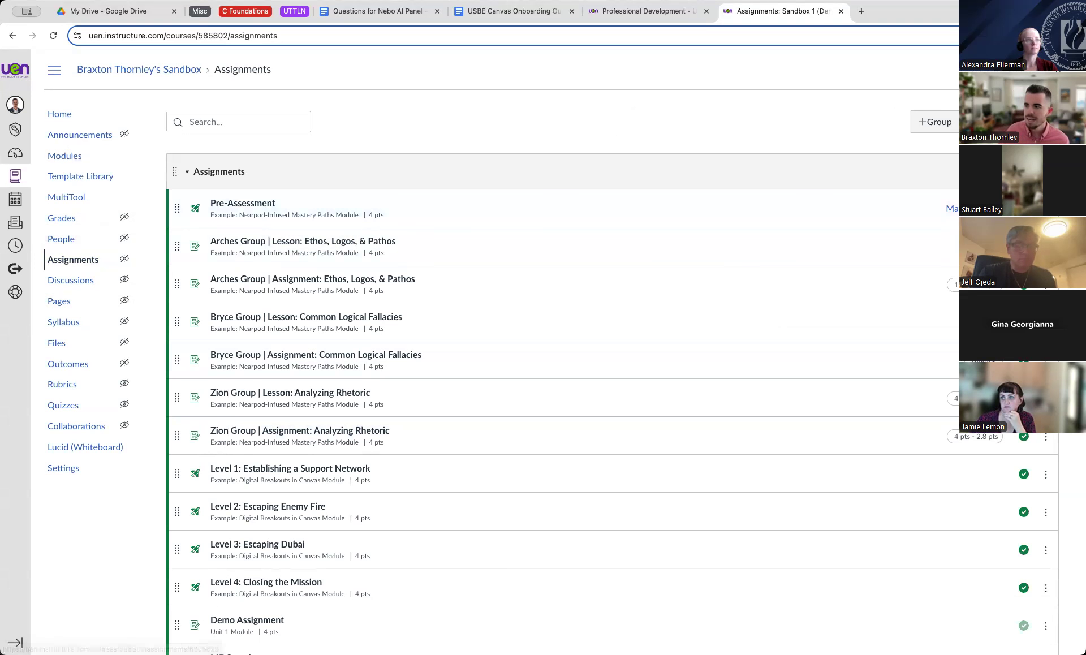
left_click(1000, 122)
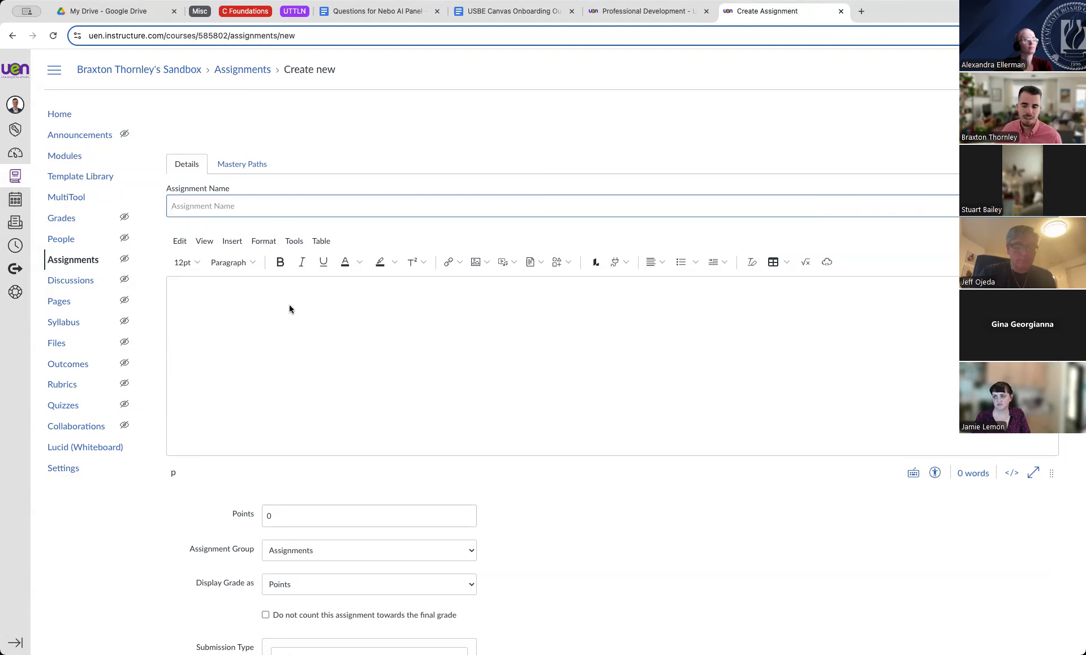
left_click(243, 206)
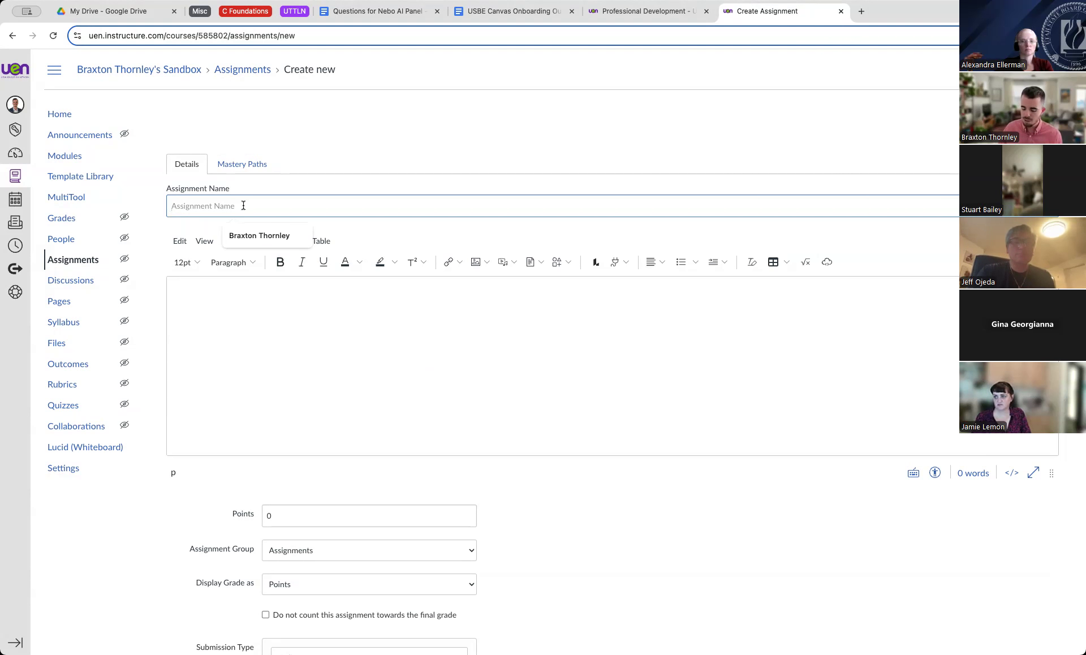
type("Adult Ed Demo Assignment")
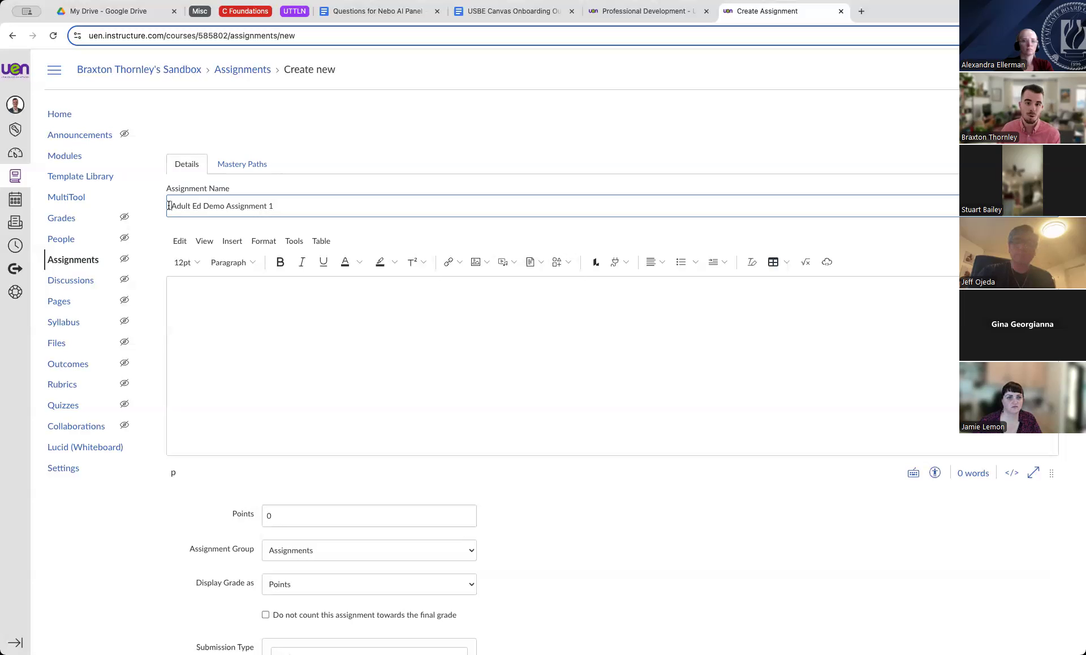
Try the numbering prefix "1.3:" in front of the assignment name, and remove it again.
type("1")
type(".")
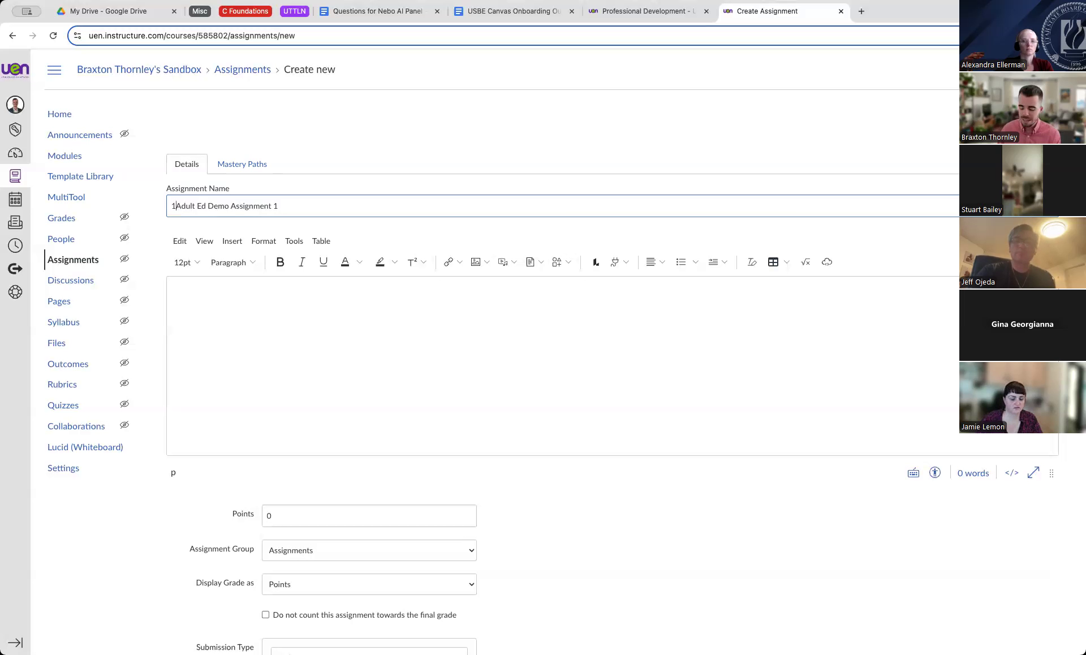
type("3")
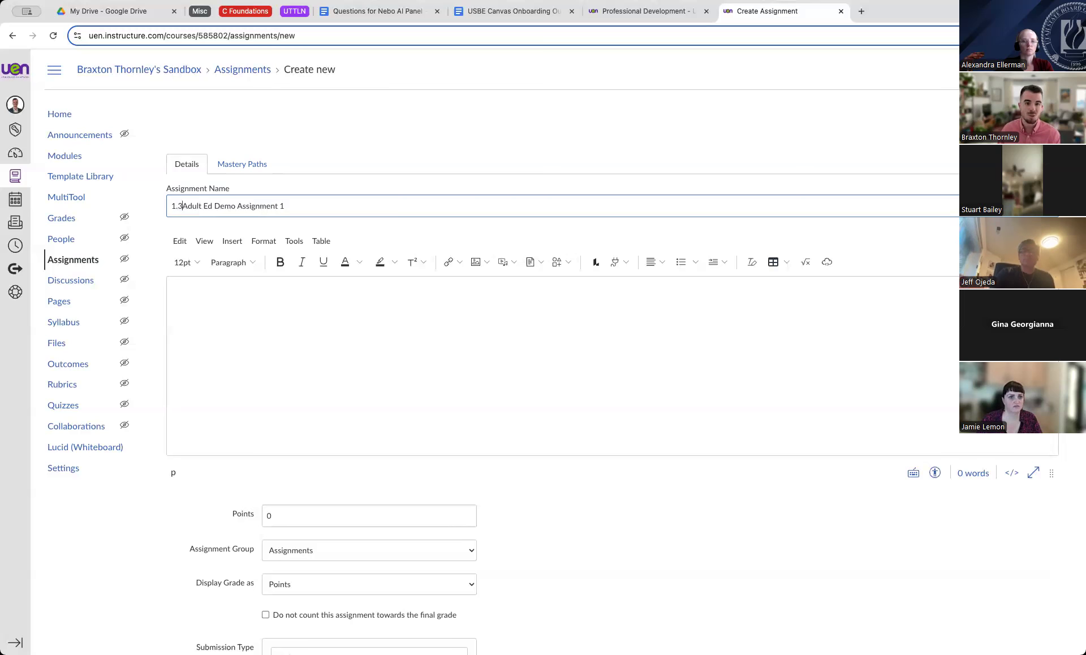
type(":")
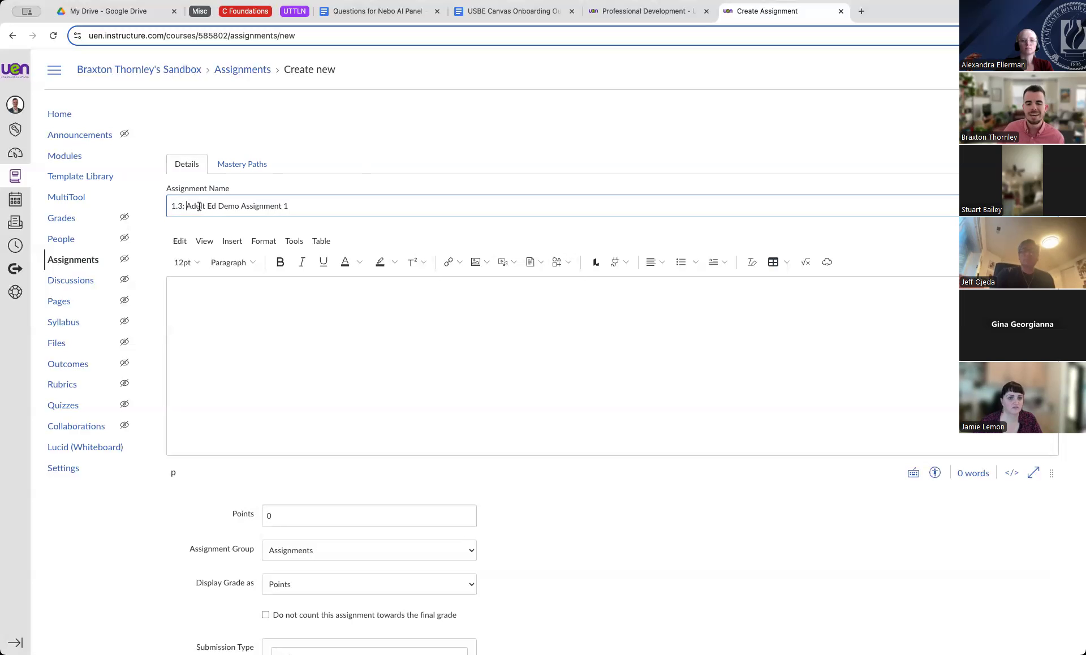
left_click_drag(186, 206, 167, 205)
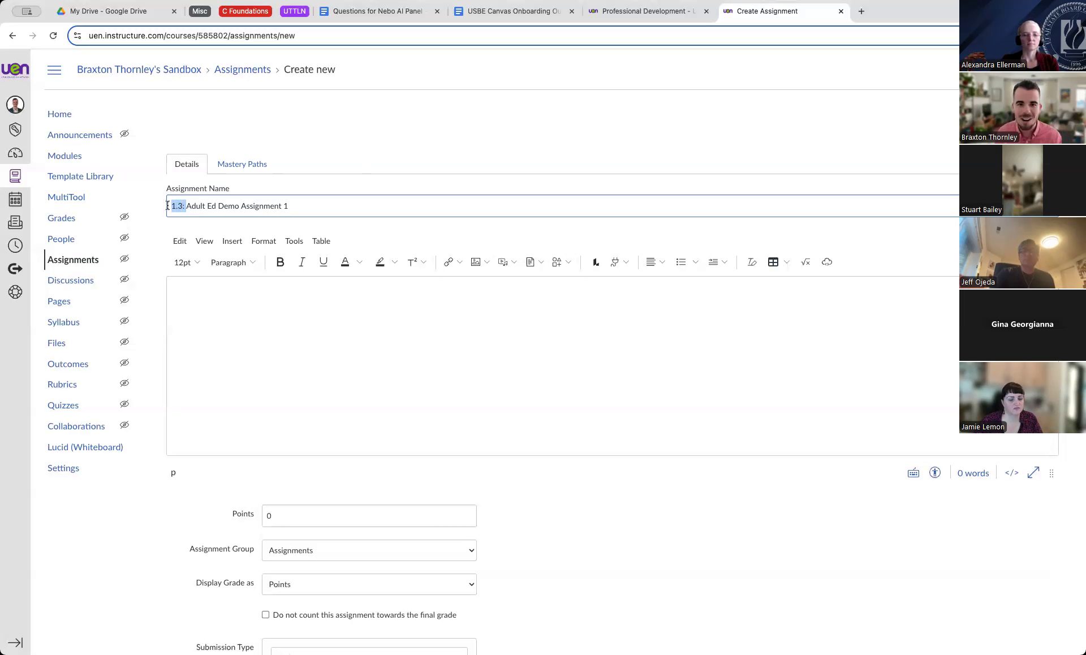
key("BackSpace")
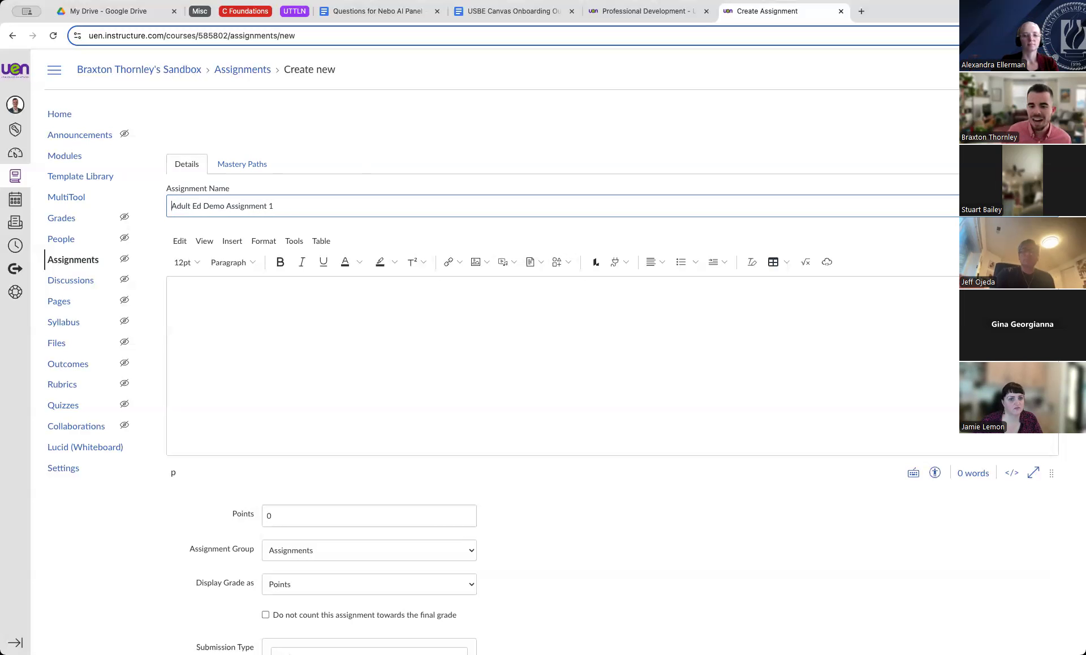
Enter "Instructions" as the first line of the assignment description.
left_click(252, 311)
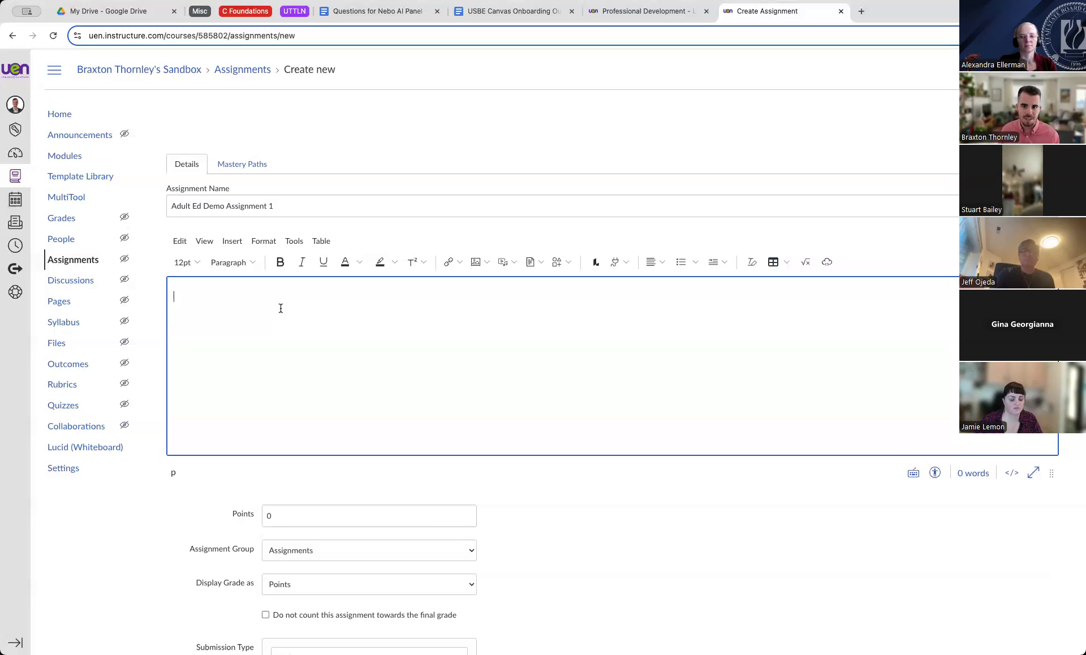
type("Ins")
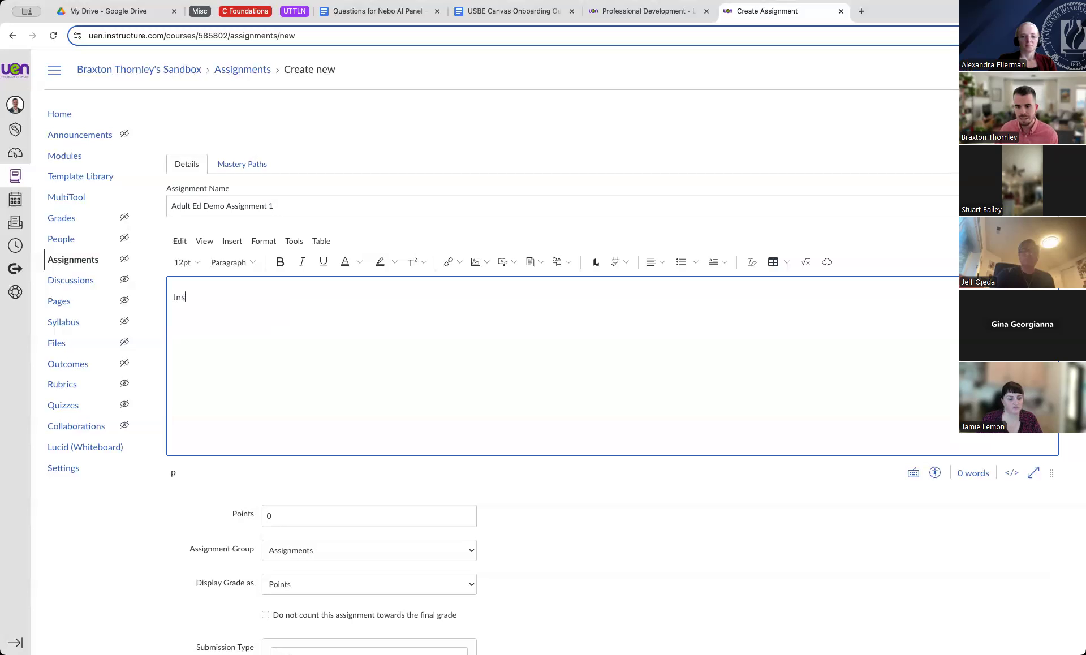
type("tructions")
key("Return")
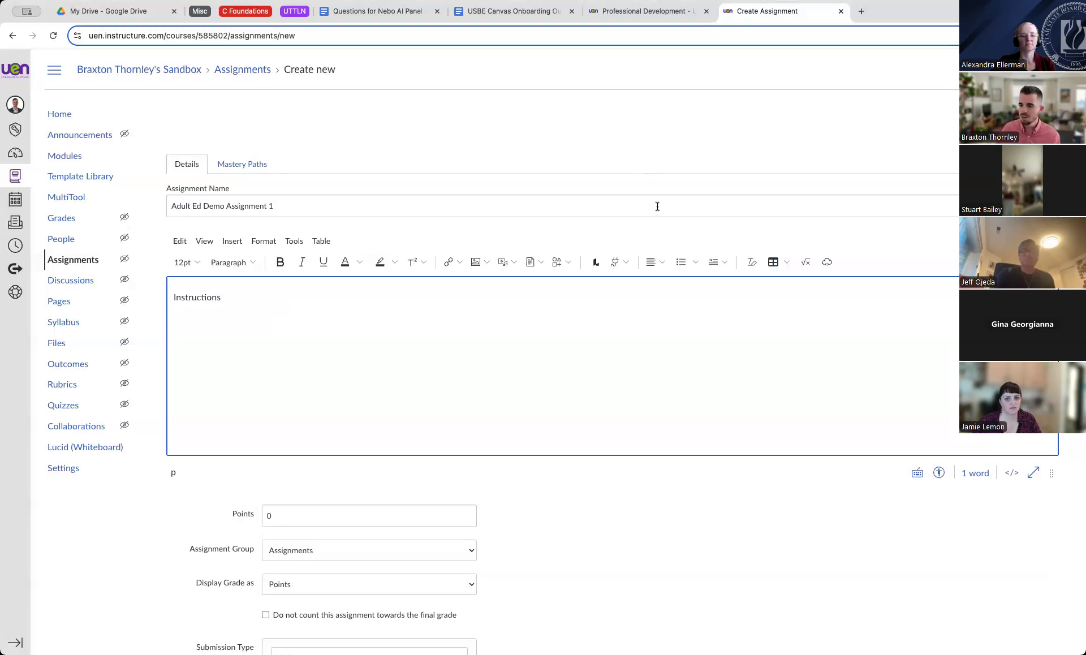
Add a bulleted list below "Instructions" with the items "Step One:", "Step Two:" and "Step Three:".
left_click(673, 261)
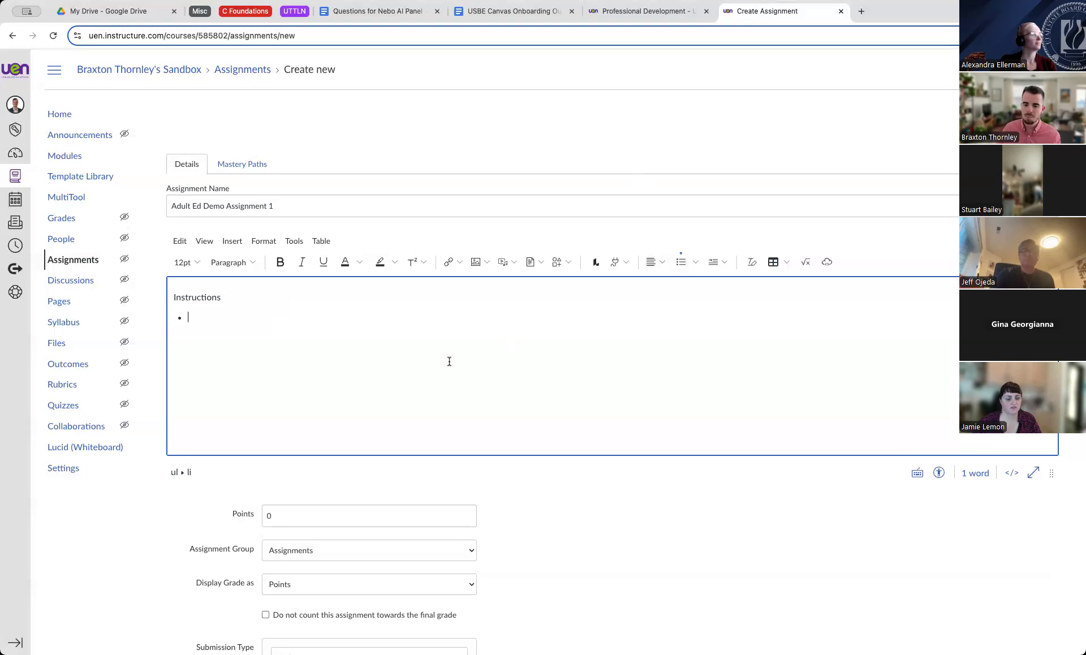
type("Step")
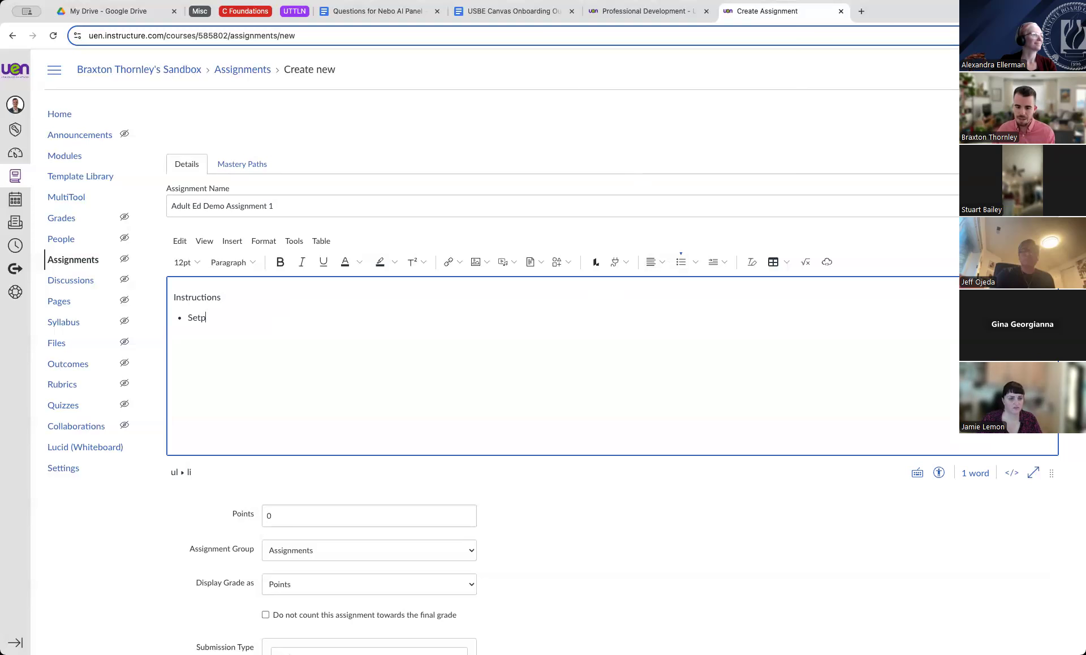
key("BackSpace")
key("BackSpace")
key("BackSpace")
type("One:")
key("Return")
type("Step Two:")
key("Return")
type("Step Three:")
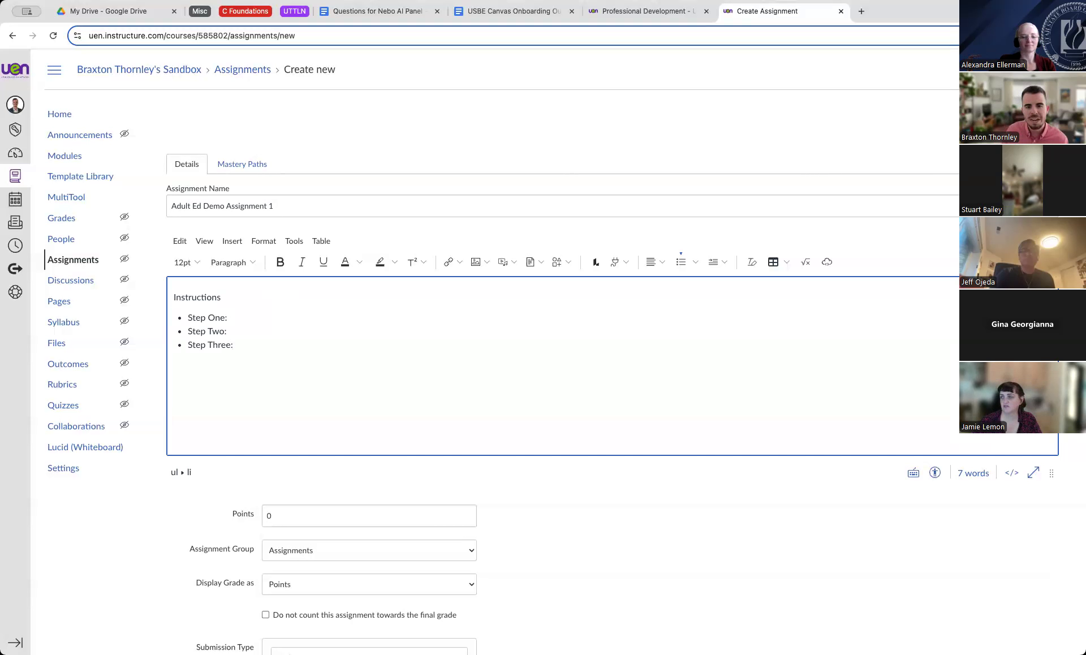
Format the "Instructions" line as bold 14pt text.
double_click(196, 295)
left_click(280, 262)
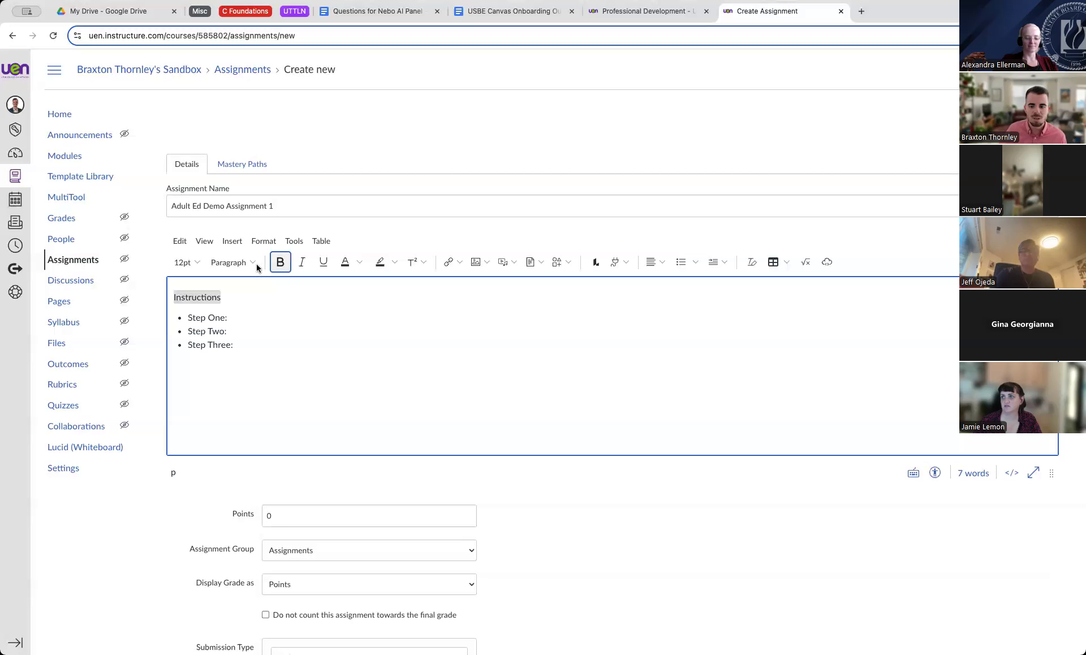
left_click(195, 263)
left_click(185, 338)
Add an unbulleted "Example" line below the list and format it as bold 14pt text.
left_click(265, 347)
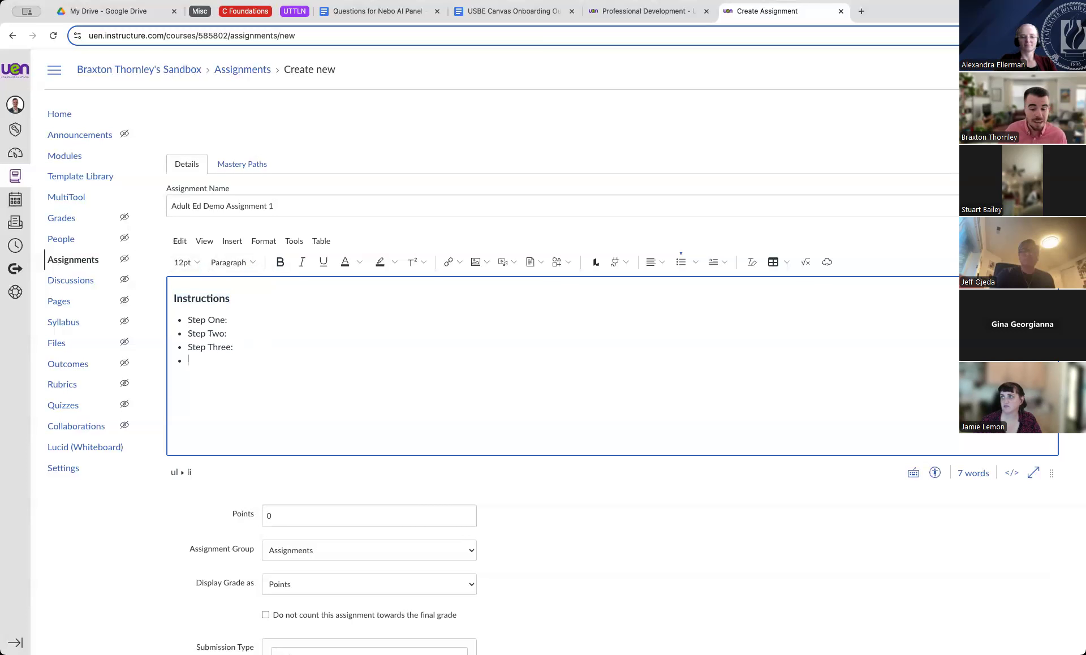
type("Example")
left_click_drag(221, 368, 171, 368)
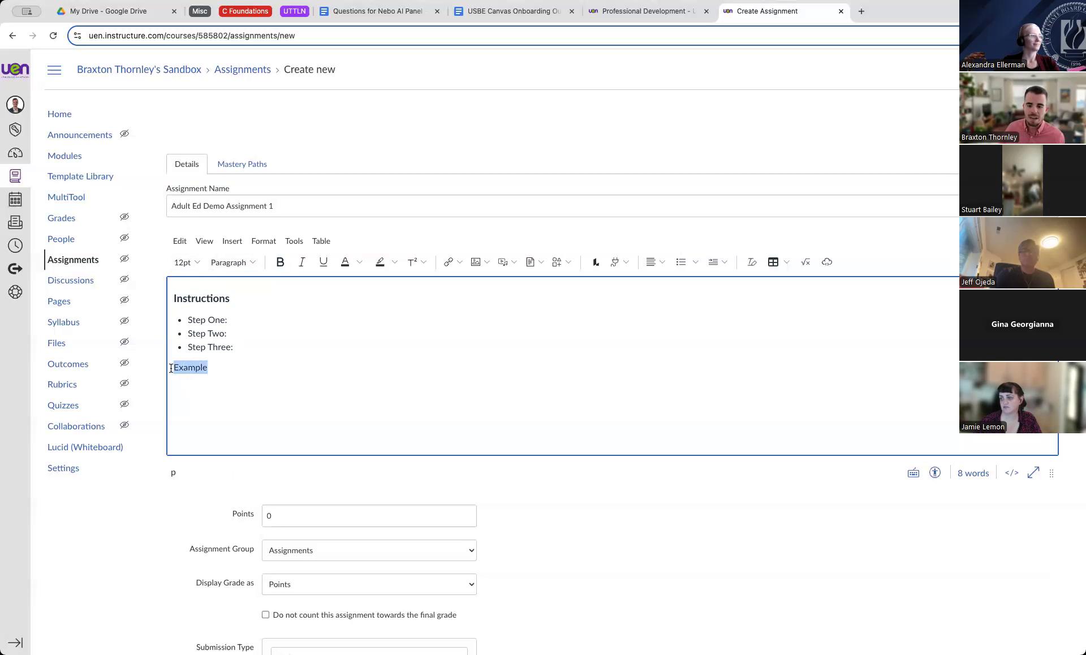
left_click(286, 264)
left_click(185, 263)
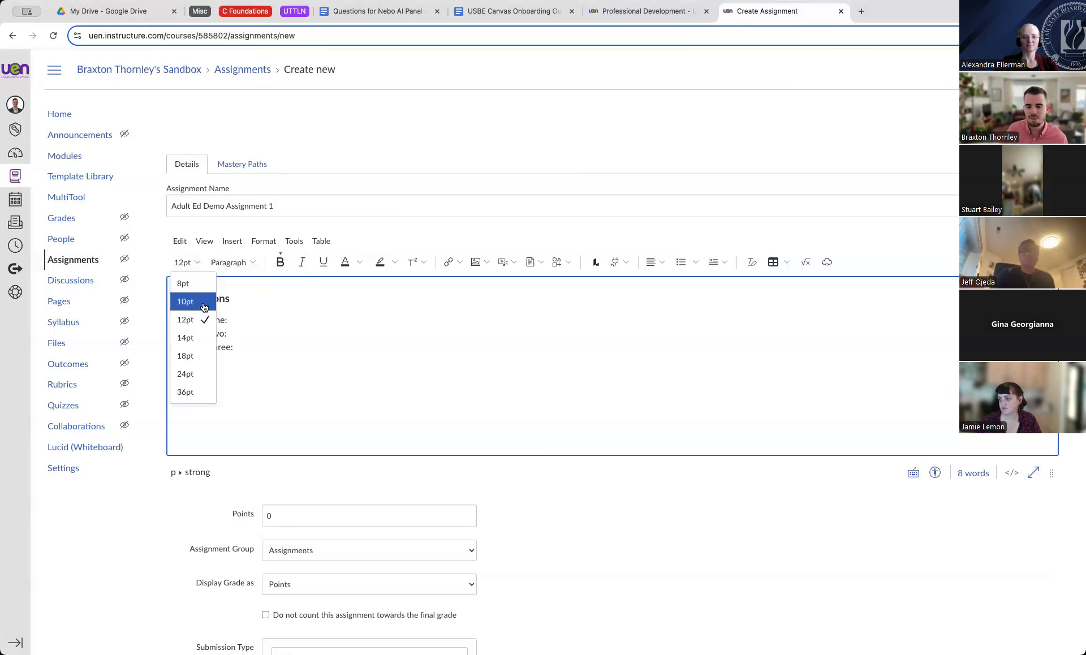
left_click(186, 339)
left_click(274, 389)
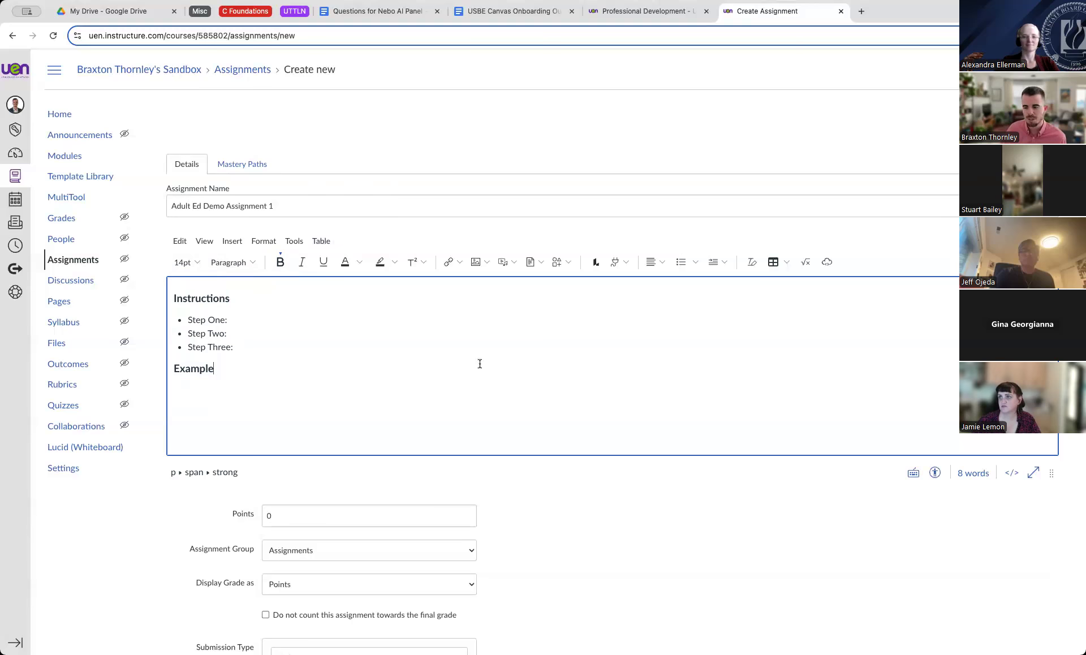
Set the assignment's point value to 4.
scroll(606, 470, "down", 3)
scroll(606, 474, "down", 5)
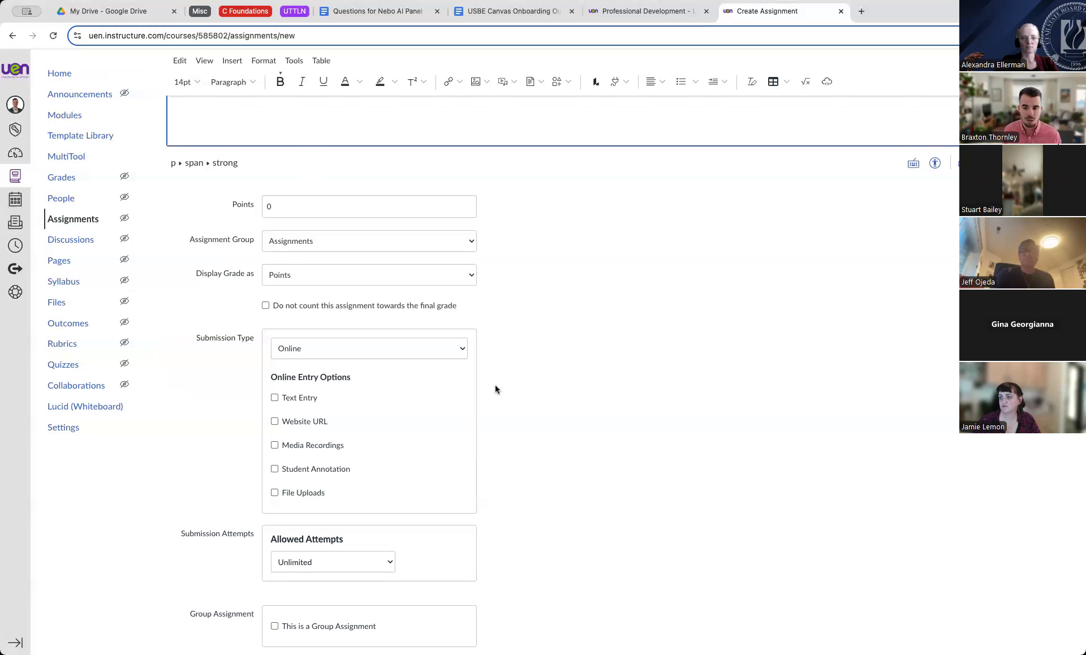
double_click(267, 207)
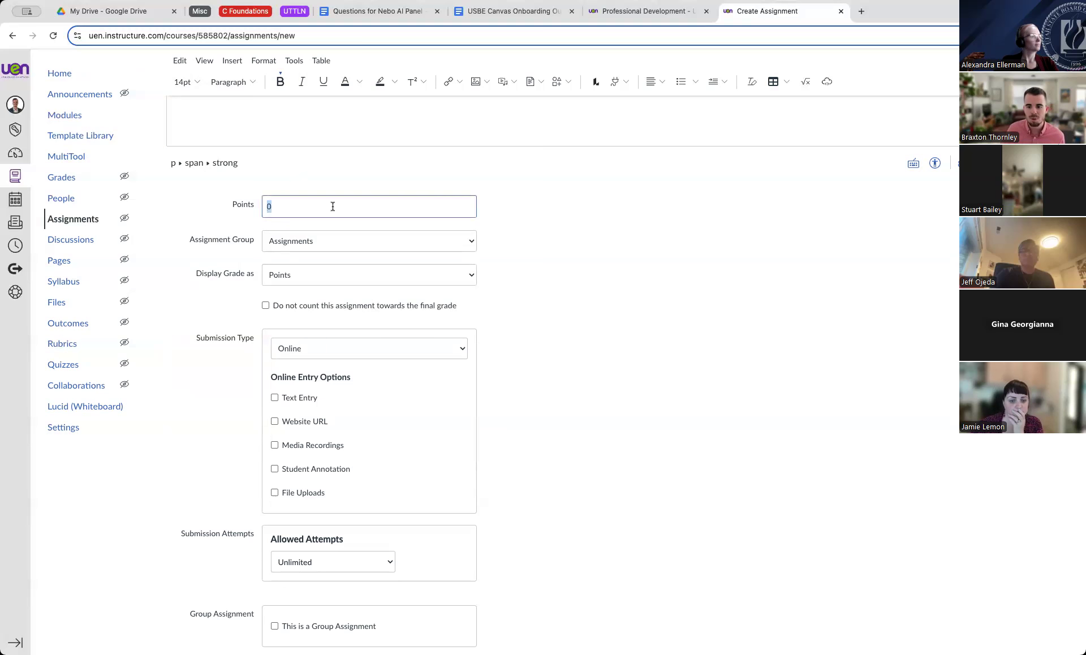
type("4")
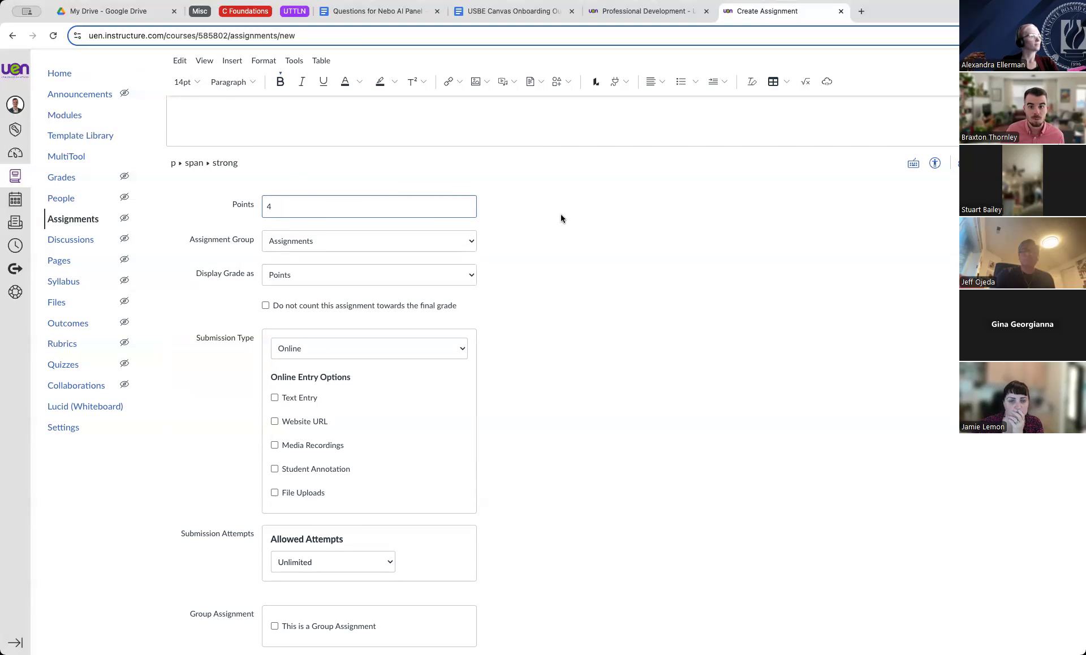
Create a new assignment group named "Assessments" and place the assignment in it.
left_click(197, 260)
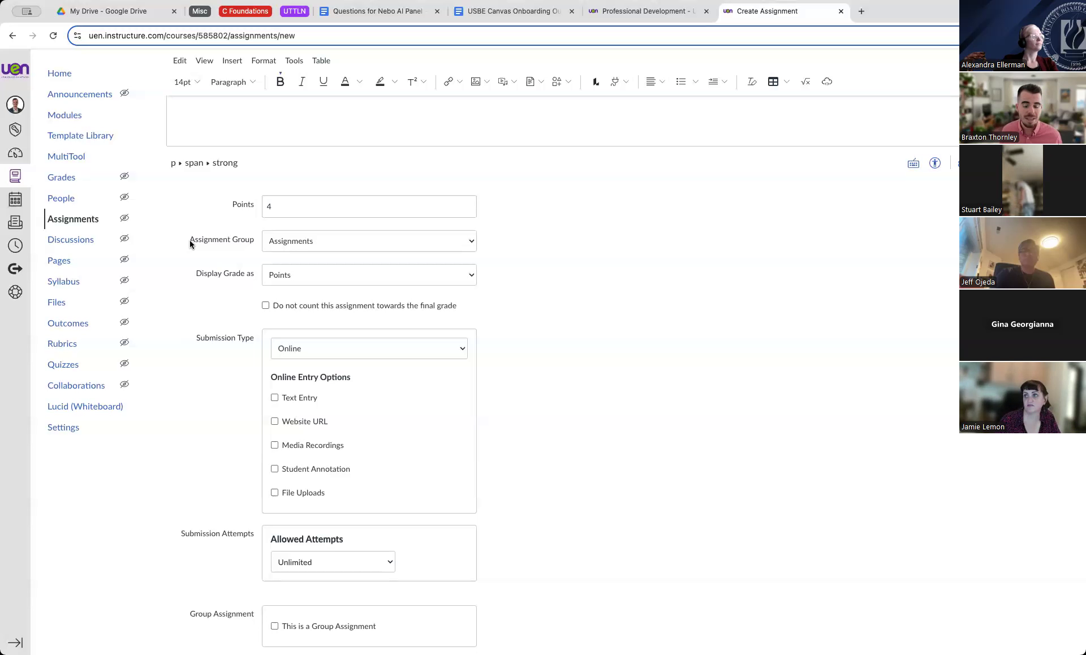
left_click(334, 244)
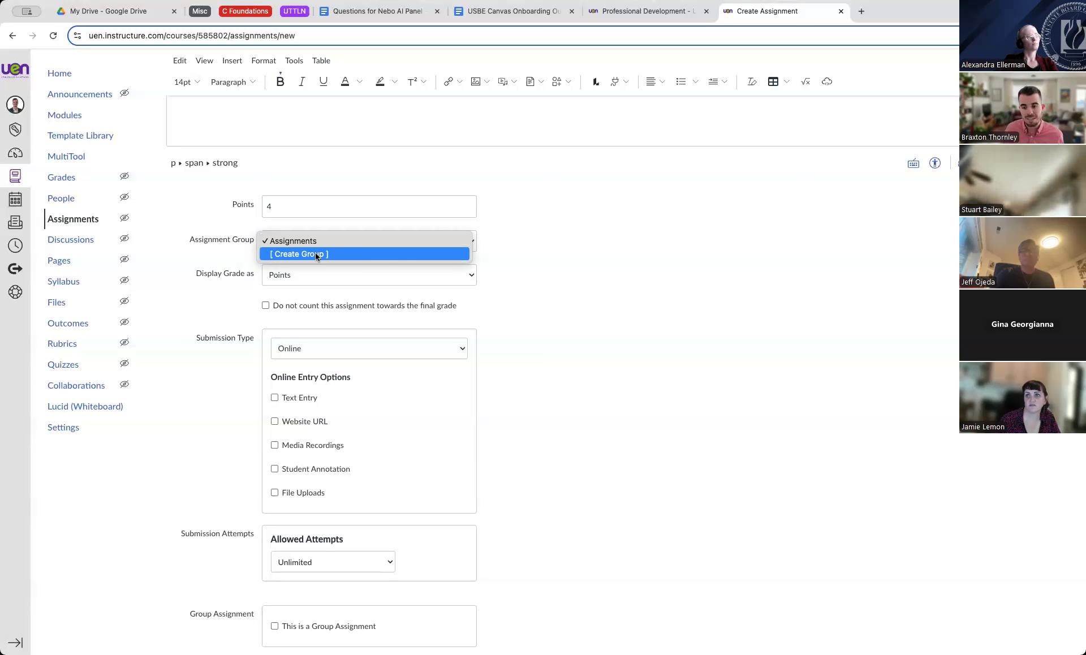
left_click(315, 254)
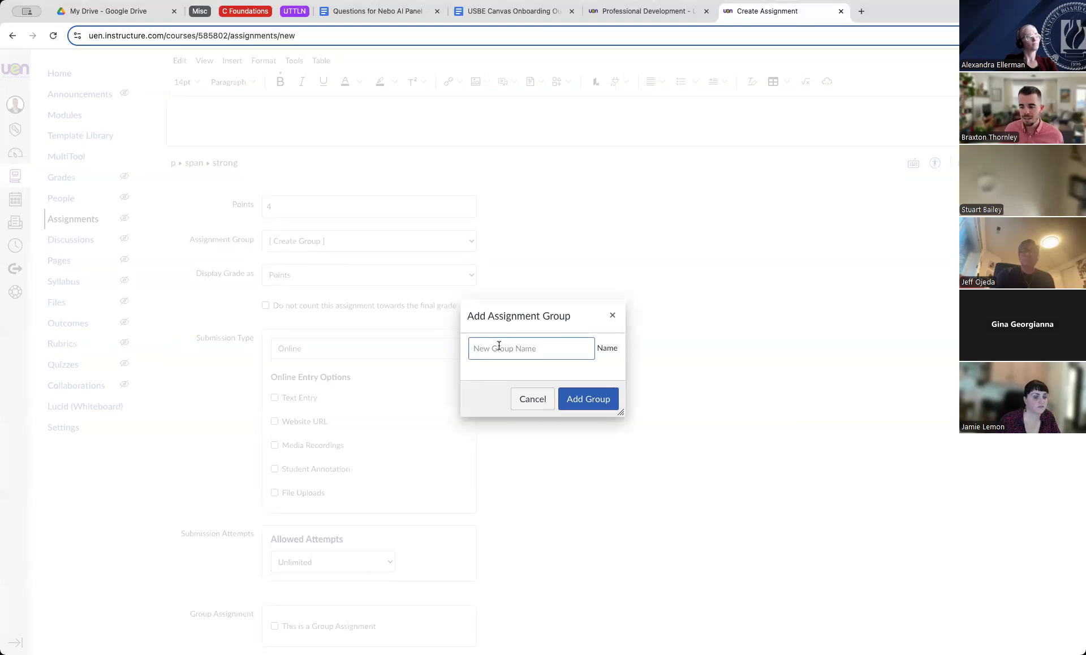
type("Assessme")
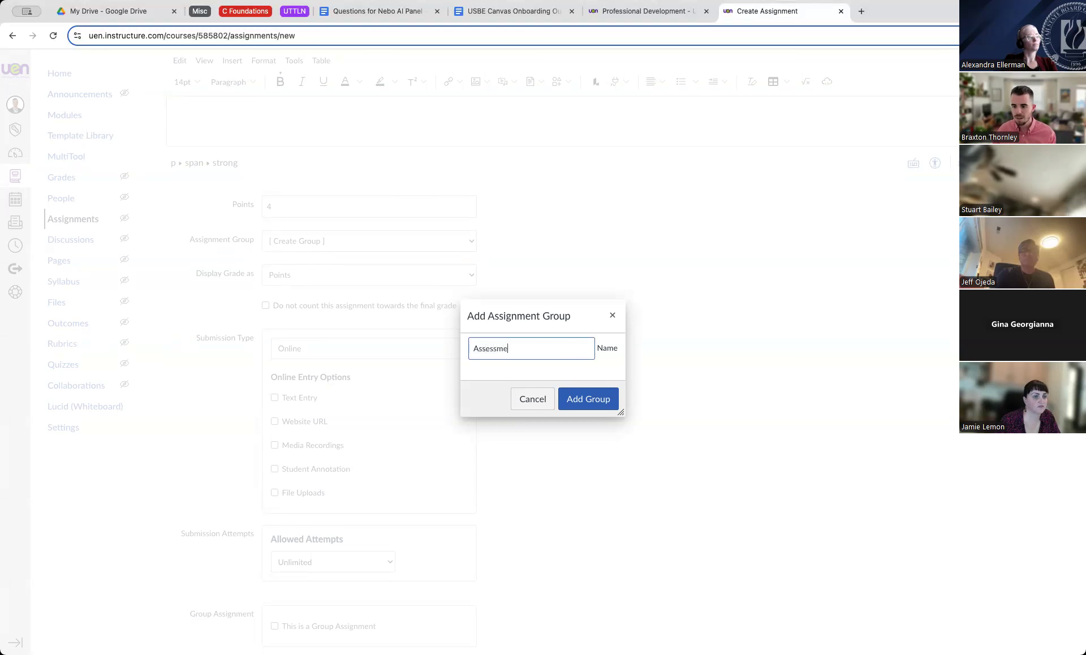
type("nts")
left_click(592, 399)
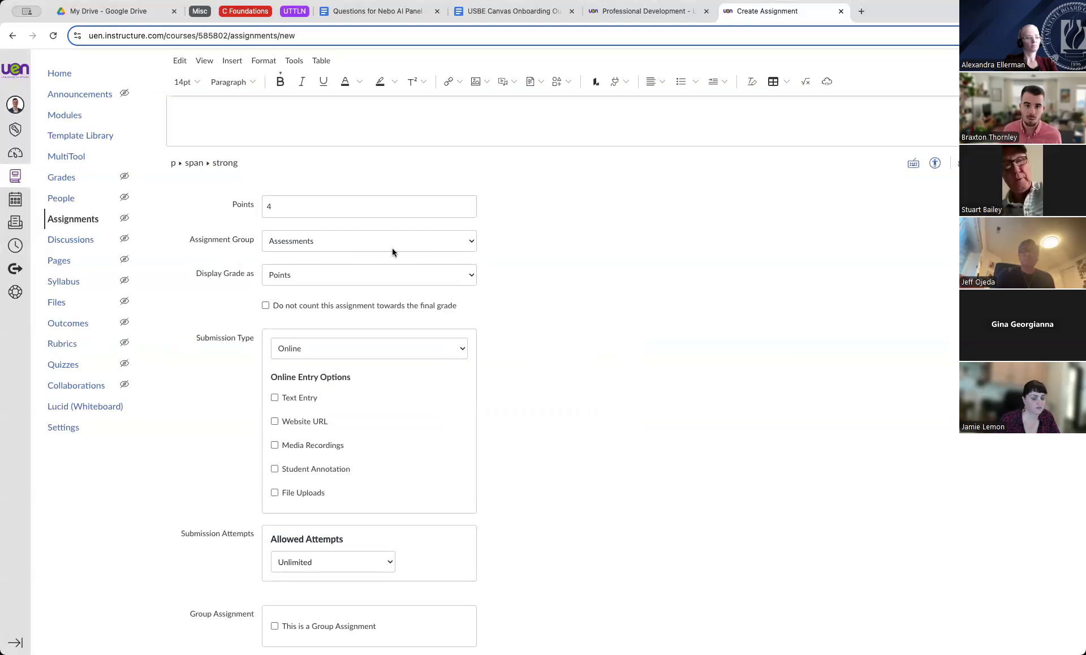
Allow Text Entry as the online submission option and save the assignment without publishing it.
scroll(650, 274, "down", 12)
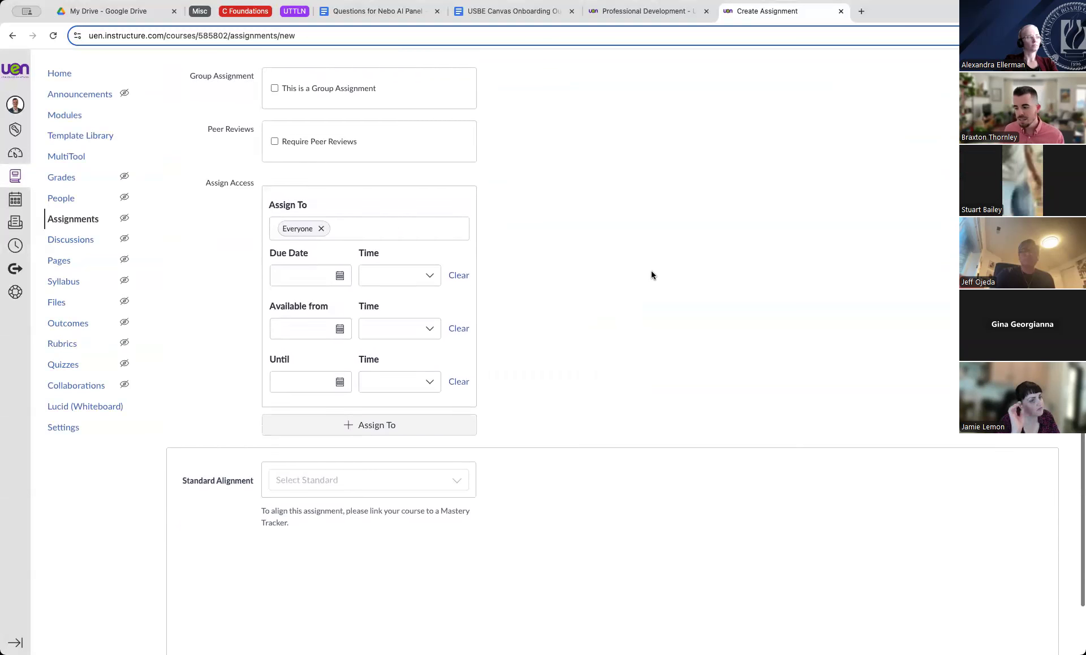
left_click(1036, 611)
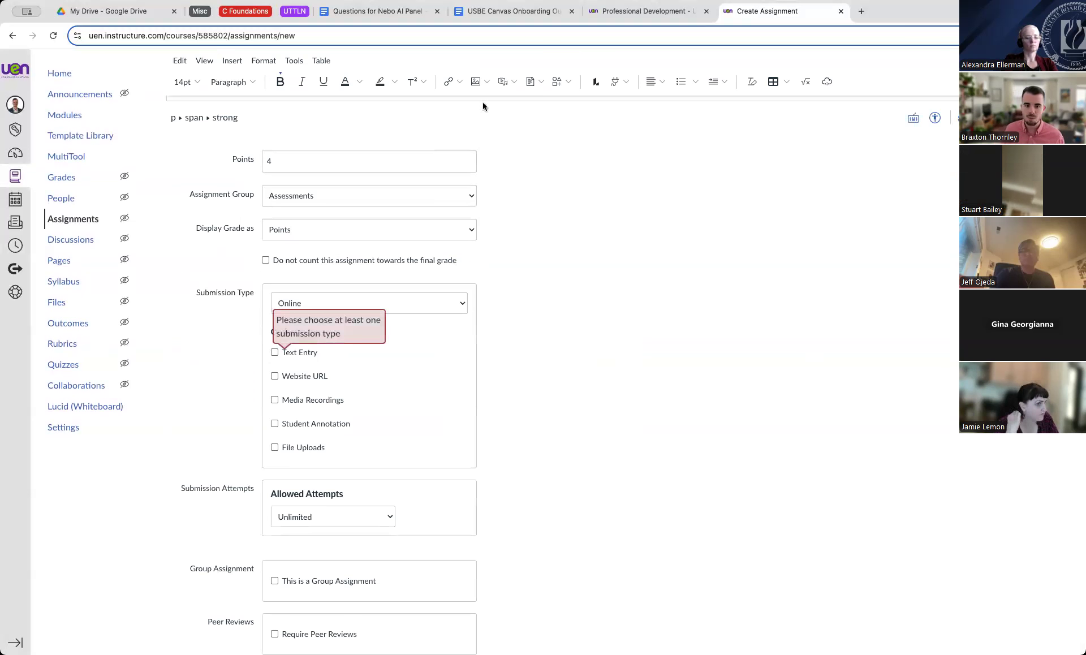
left_click(274, 352)
scroll(748, 397, "down", 1)
scroll(748, 398, "down", 10)
left_click(1035, 612)
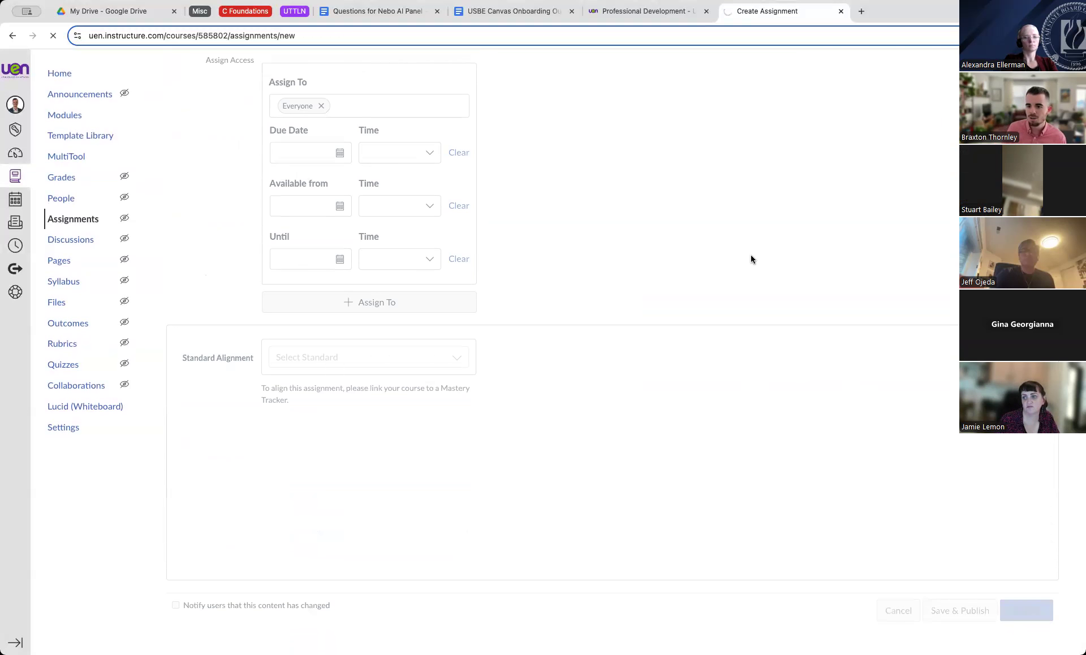
Return to the course's assignments list and set the Assessments group's weight to 80% of the total grade.
left_click(73, 260)
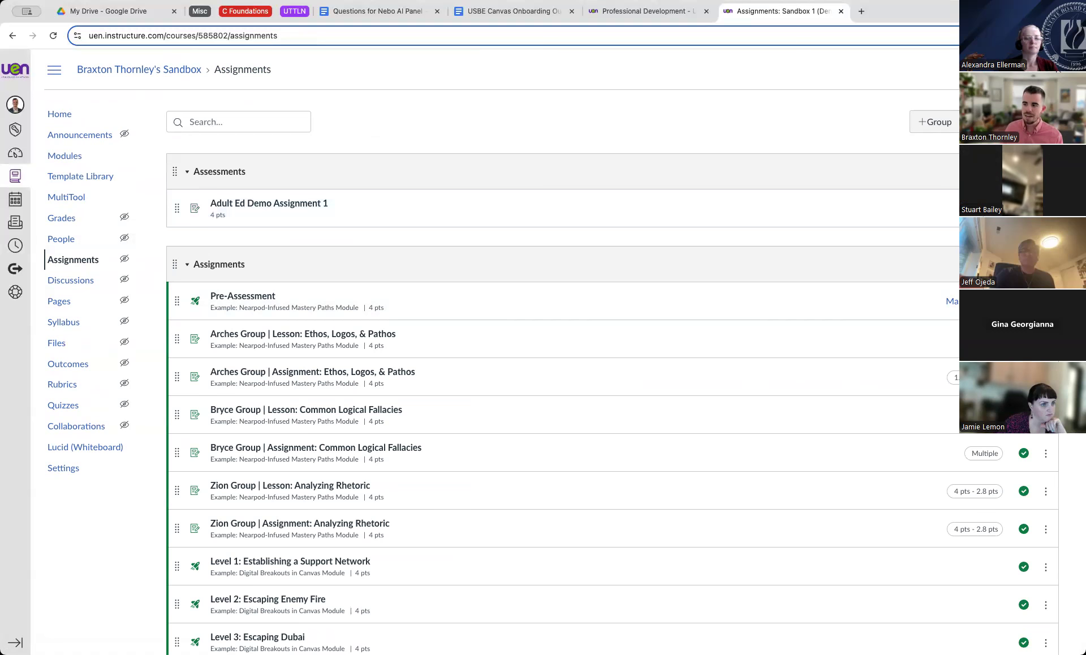
left_click(1013, 189)
scroll(629, 323, "down", 2)
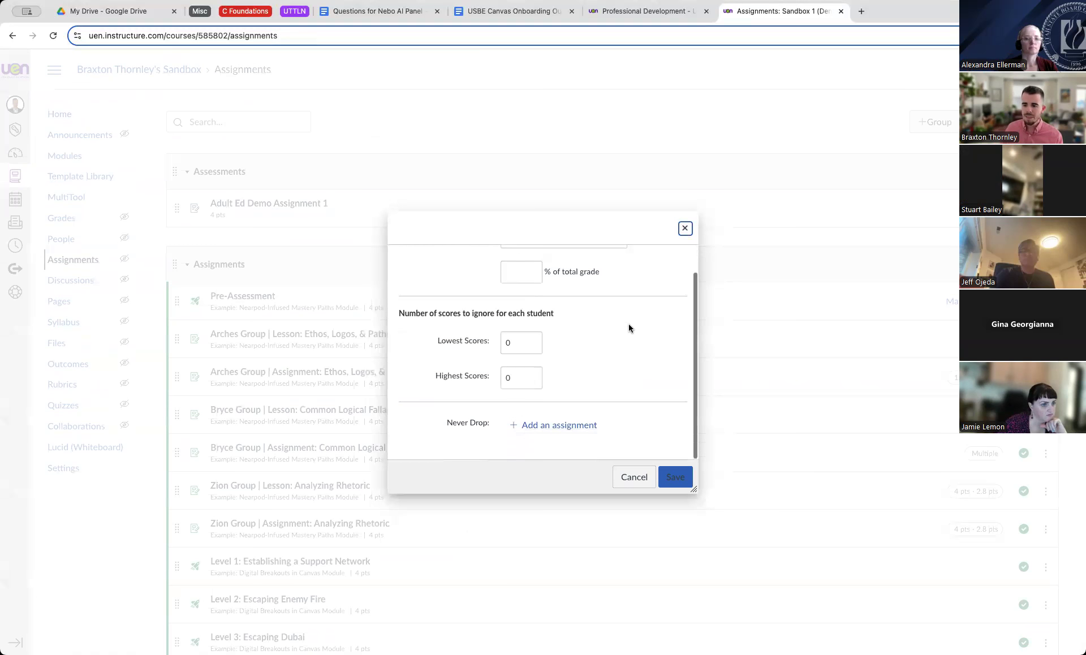
scroll(585, 312, "up", 2)
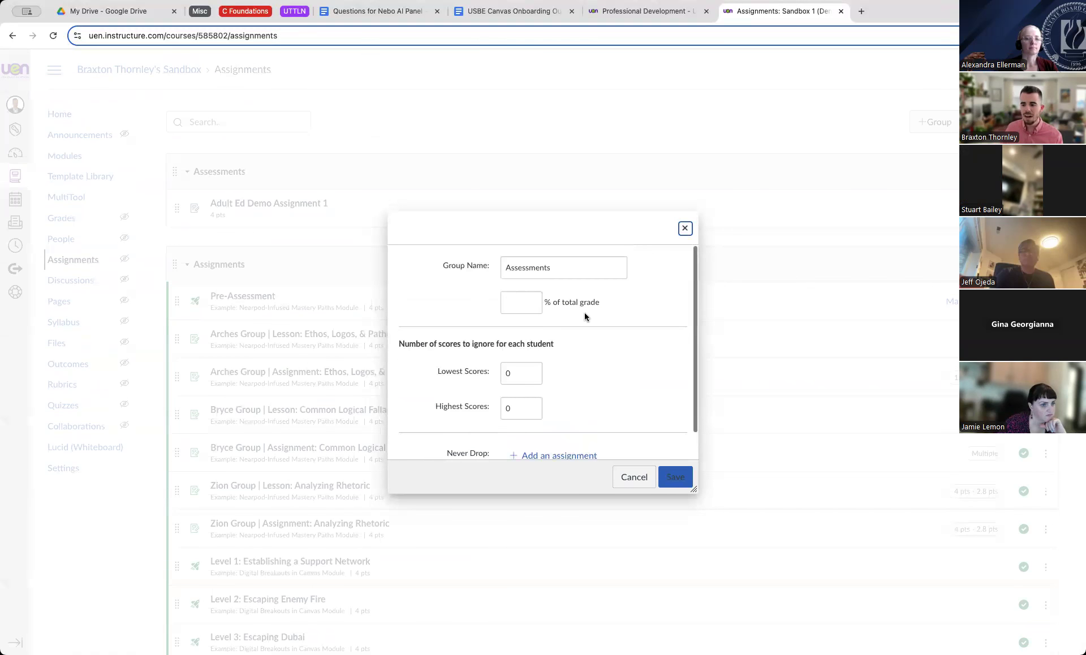
left_click(512, 295)
type("80")
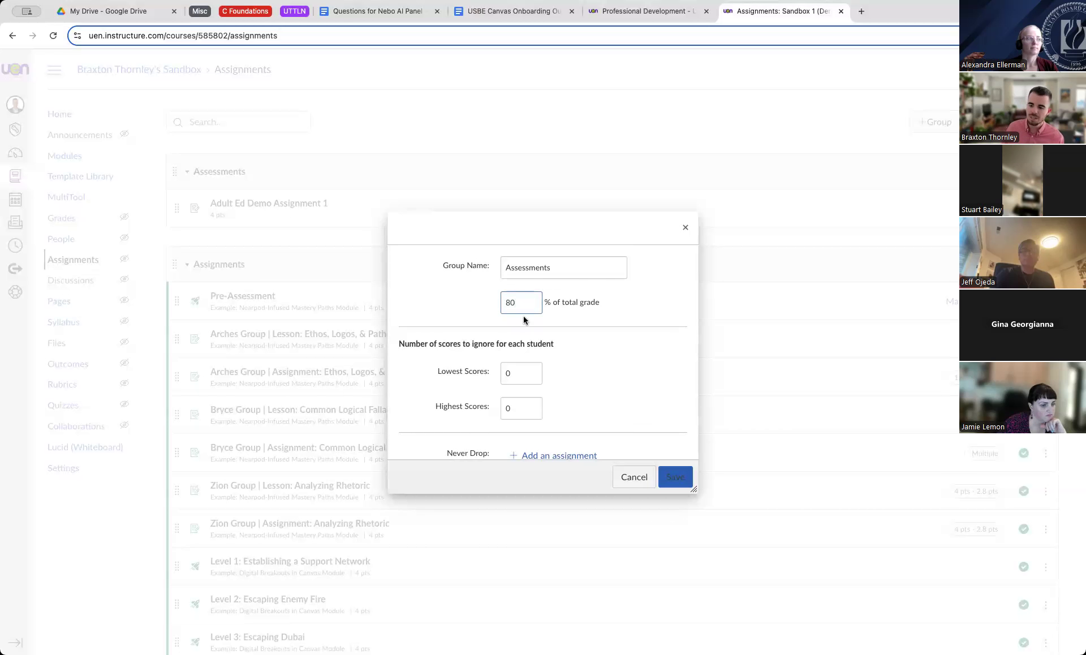
Try having the Assessments group ignore each student's 3 lowest scores, and reset that number to 0.
scroll(513, 314, "down", 2)
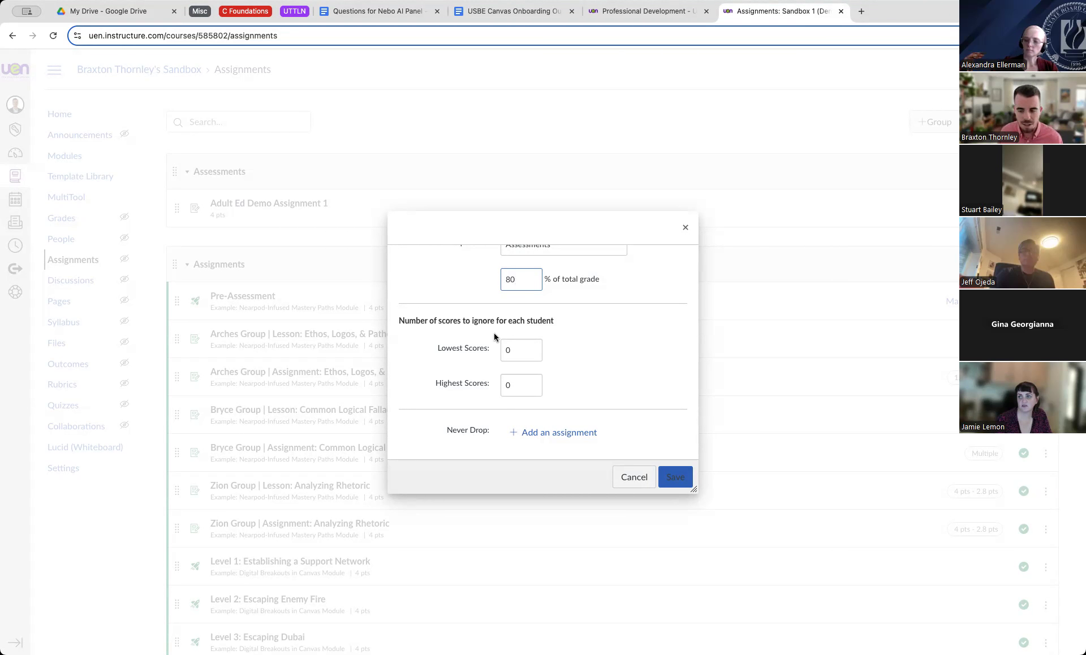
left_click(509, 351)
double_click(509, 351)
type("3")
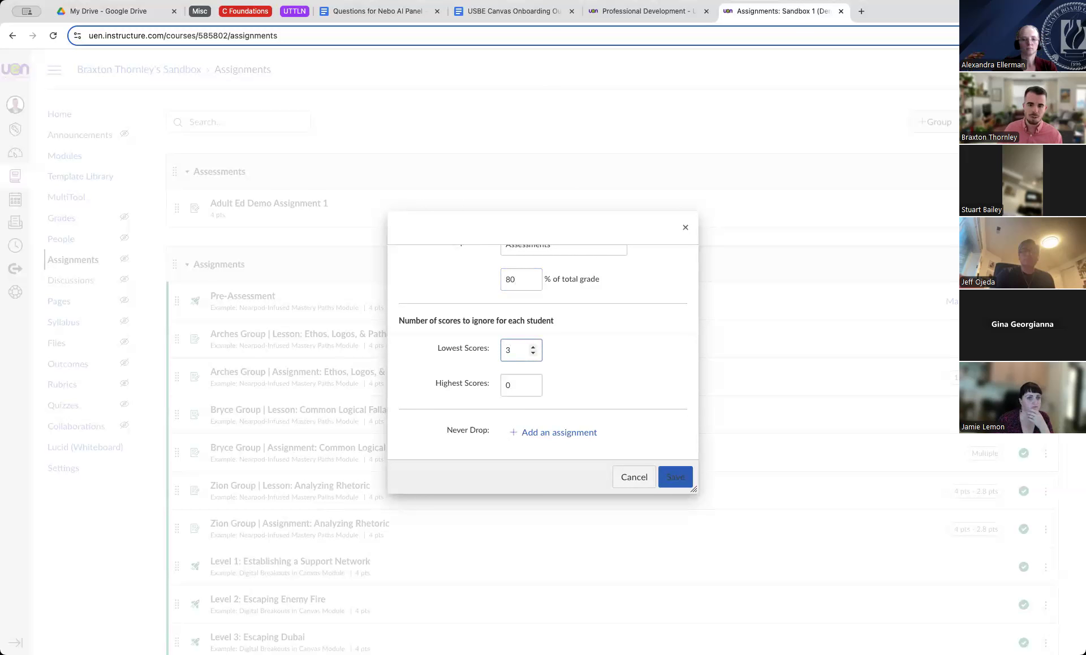
double_click(507, 352)
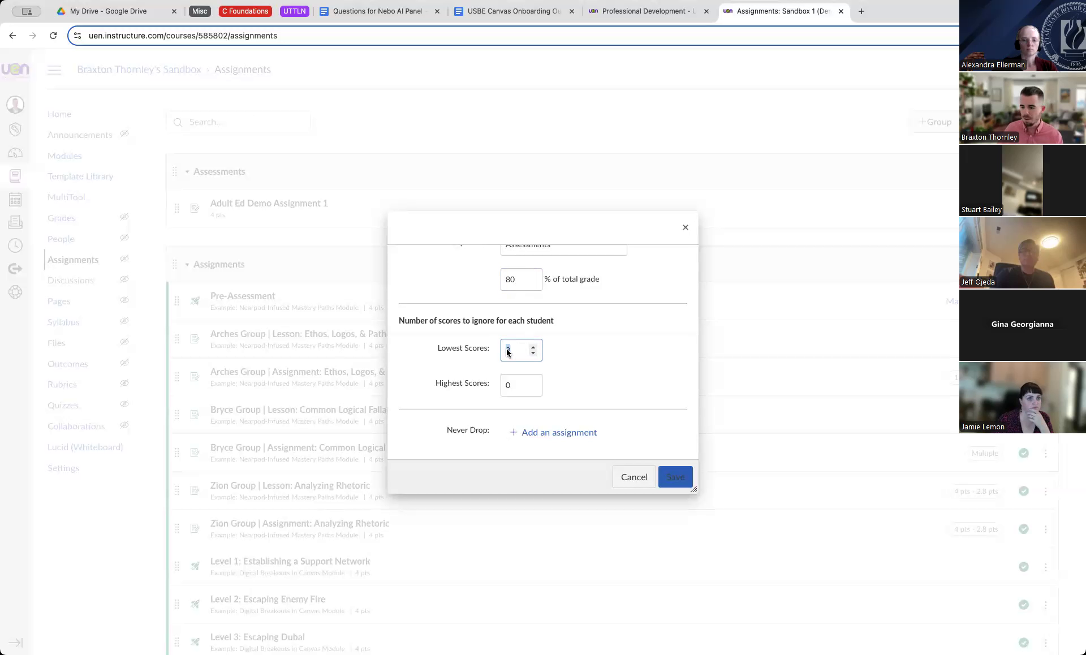
key("BackSpace")
type("0")
left_click(507, 386)
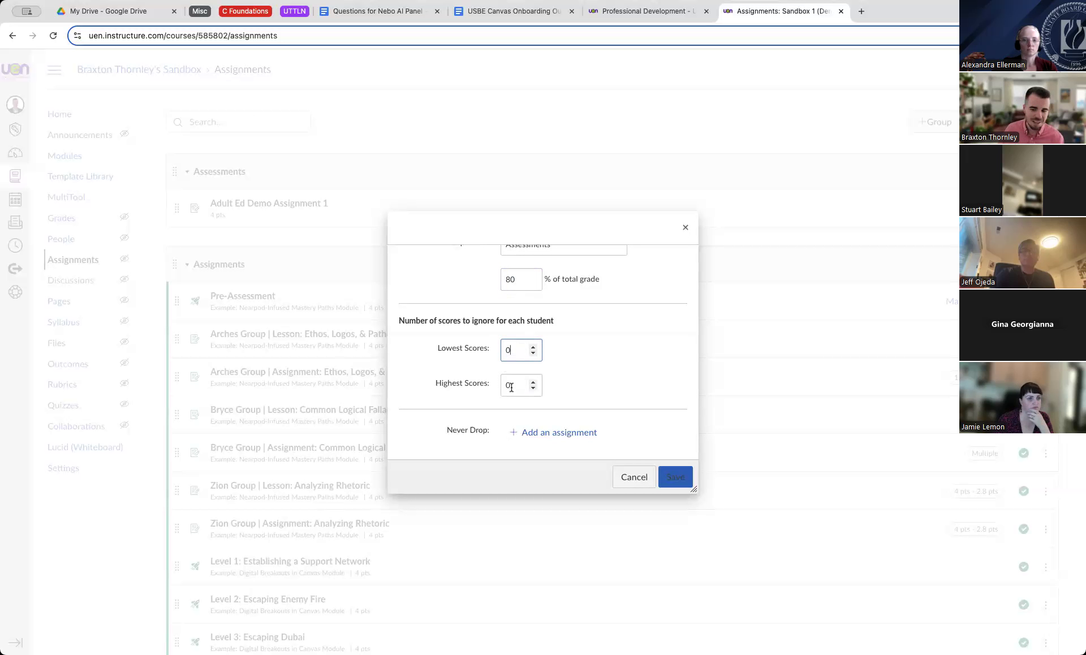
double_click(506, 386)
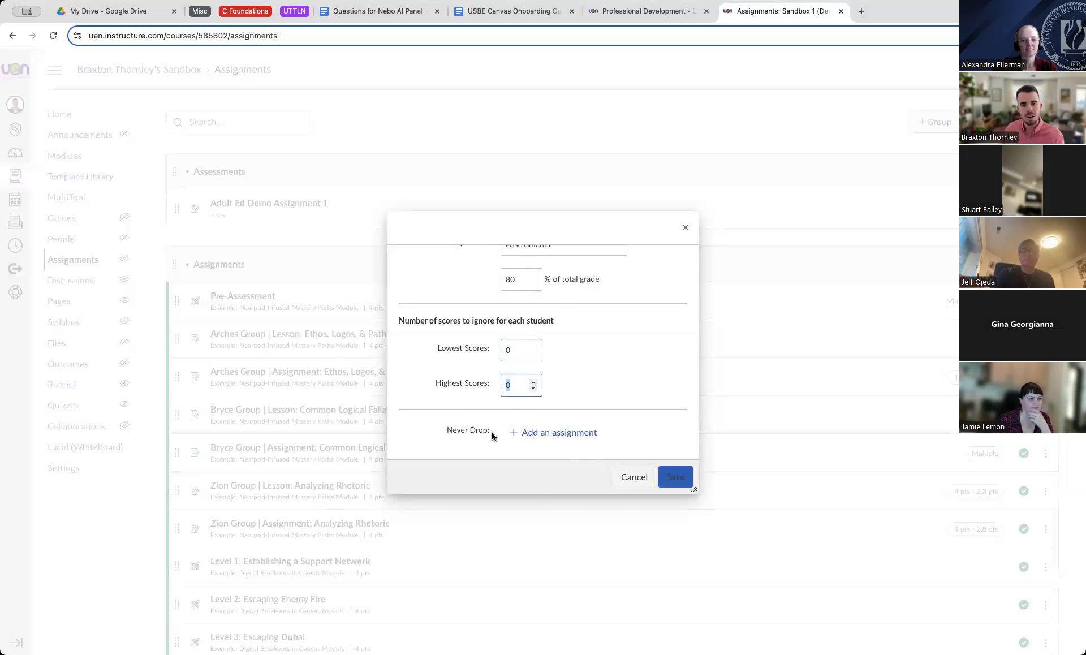
double_click(512, 353)
type("3")
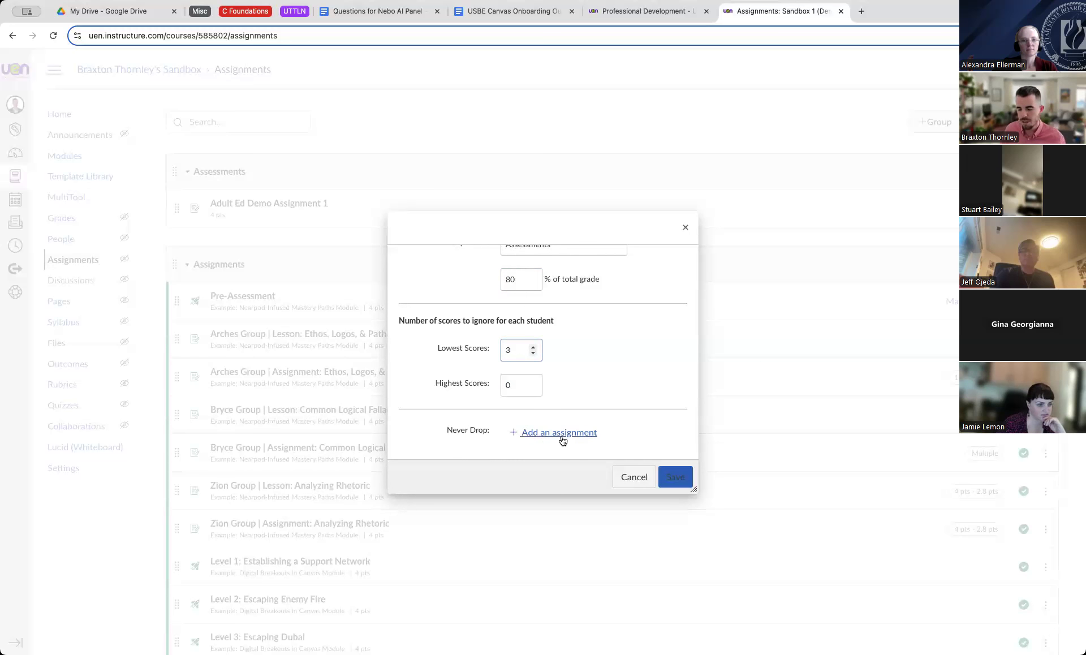
left_click_drag(522, 351, 488, 352)
type("0")
Save the Assessments group settings, and set and save the Assignments group's weight as 20% of the total grade.
scroll(581, 313, "up", 1)
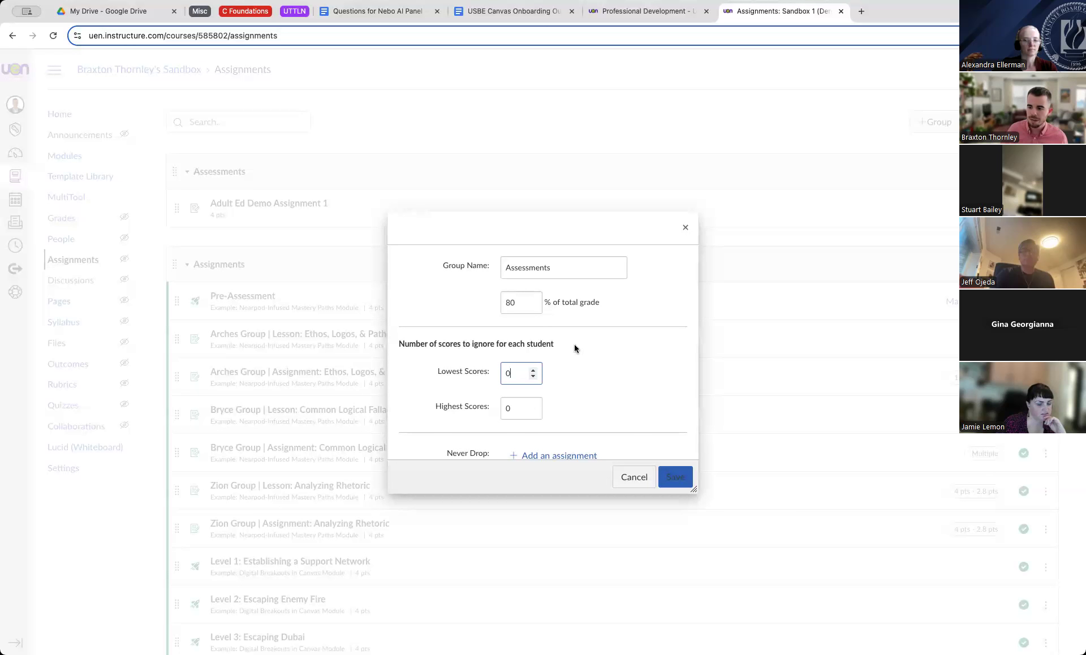
left_click(680, 467)
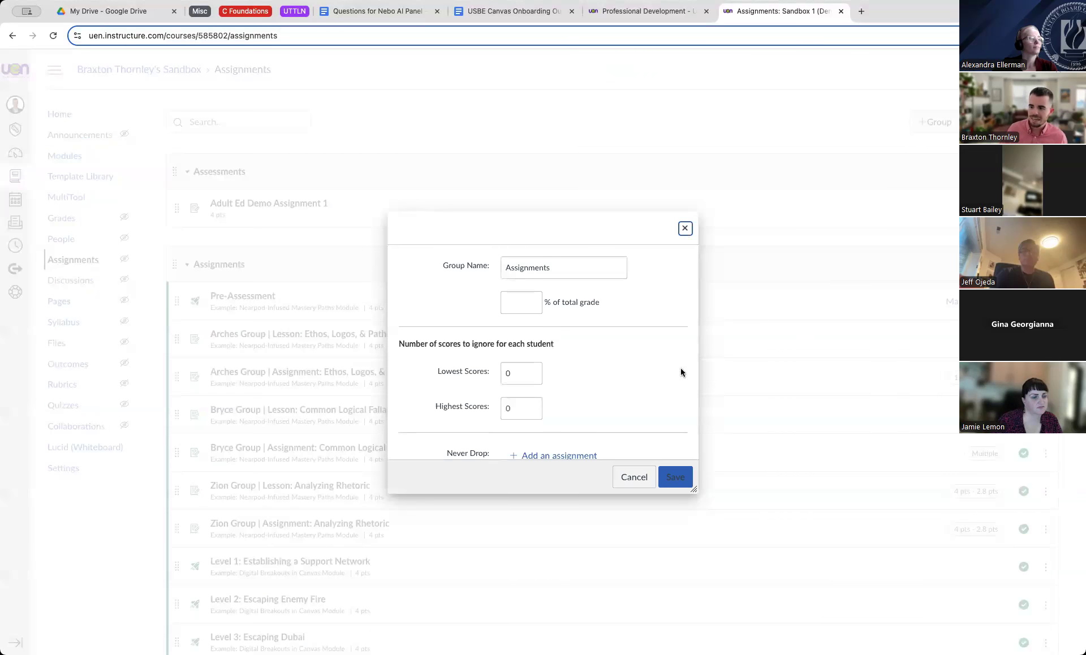
left_click(520, 301)
type("20")
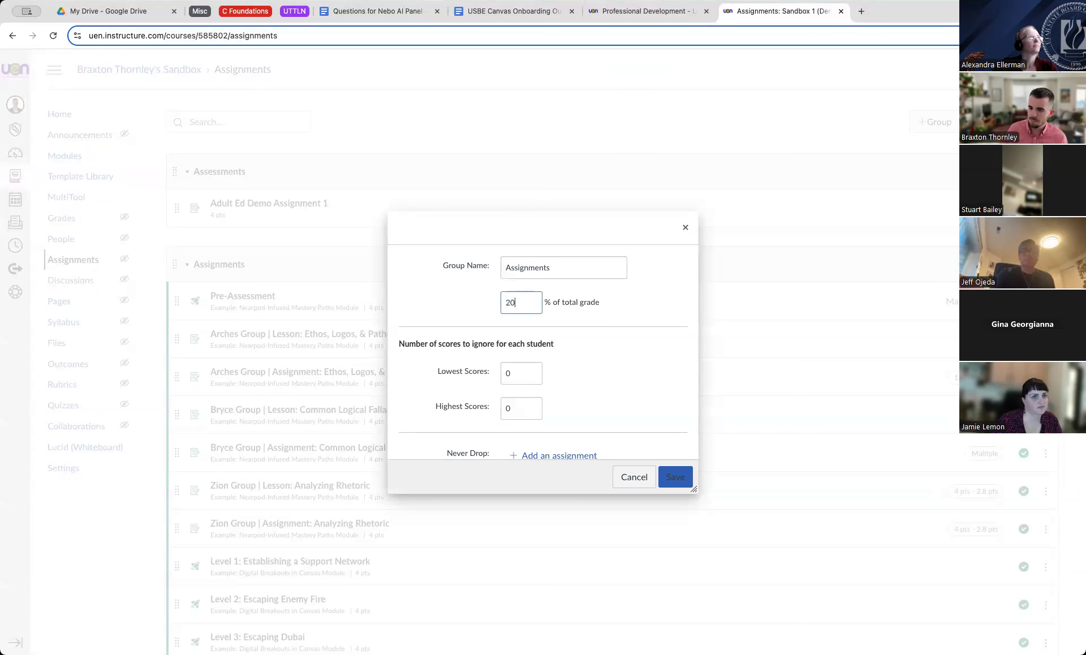
left_click(681, 486)
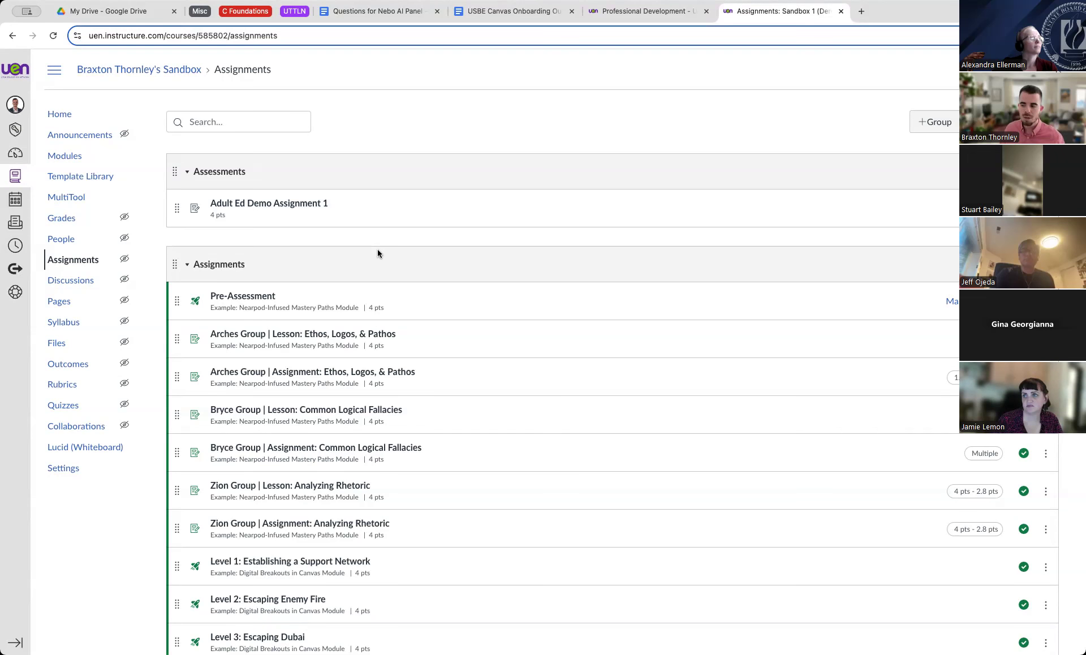
Open "Adult Ed Demo Assignment 1" for editing and review the grade display options, keeping Points selected.
left_click(236, 210)
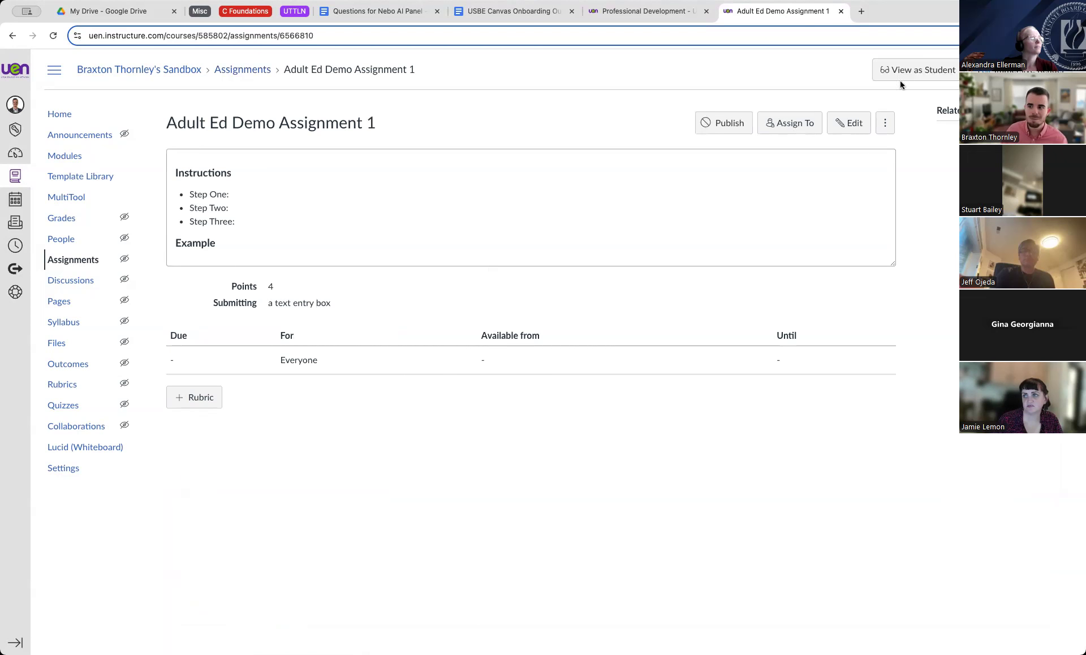
left_click(848, 123)
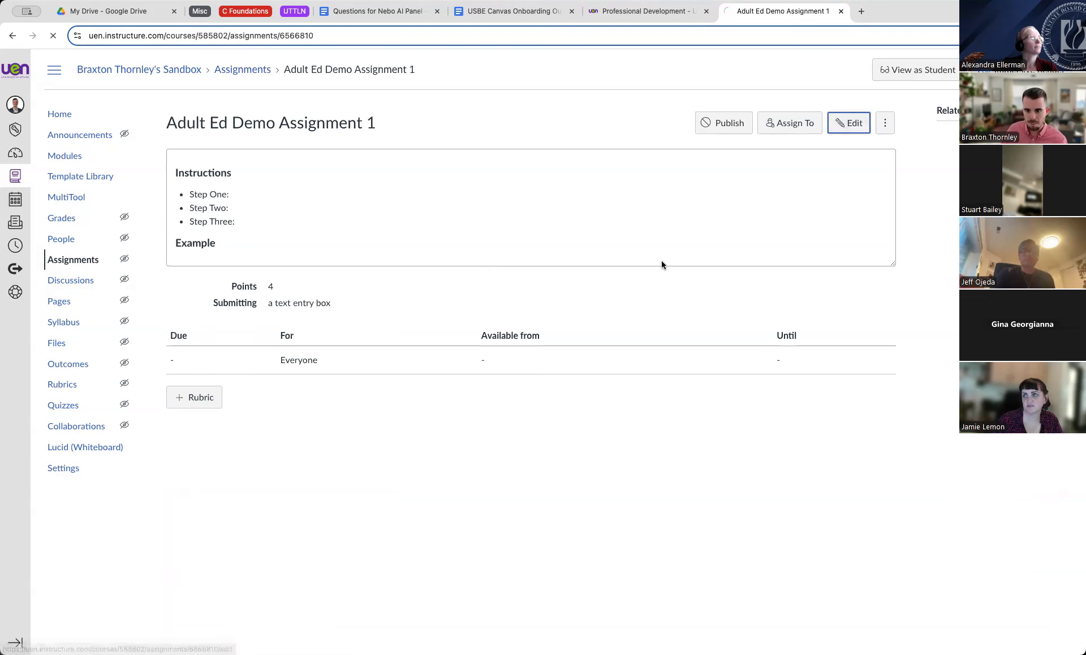
scroll(796, 494, "down", 6)
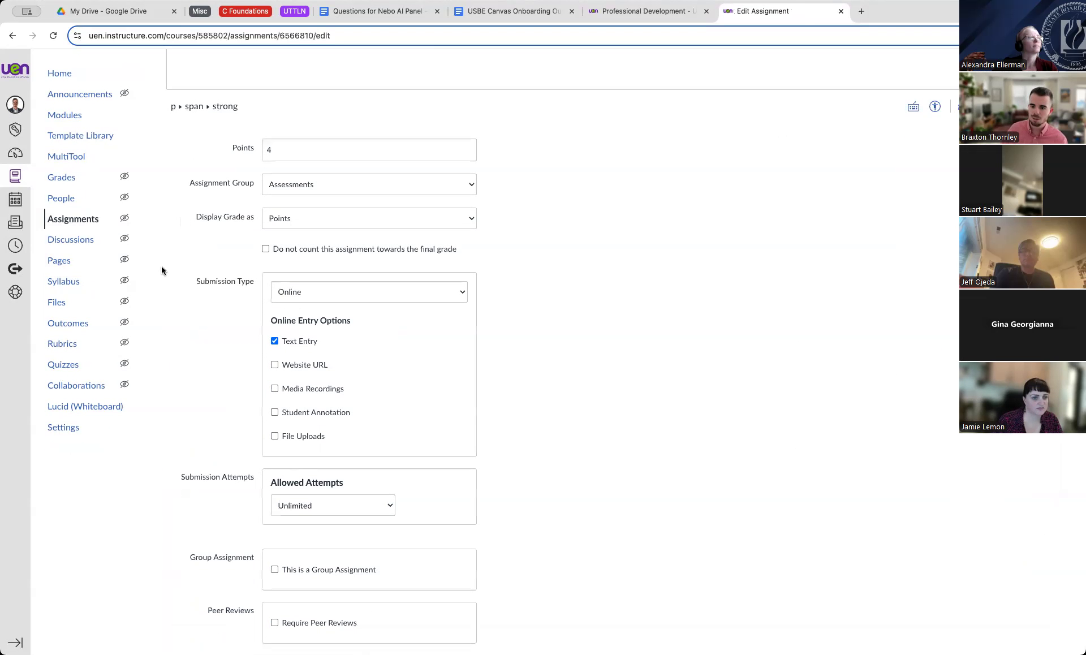
scroll(503, 227, "down", 1)
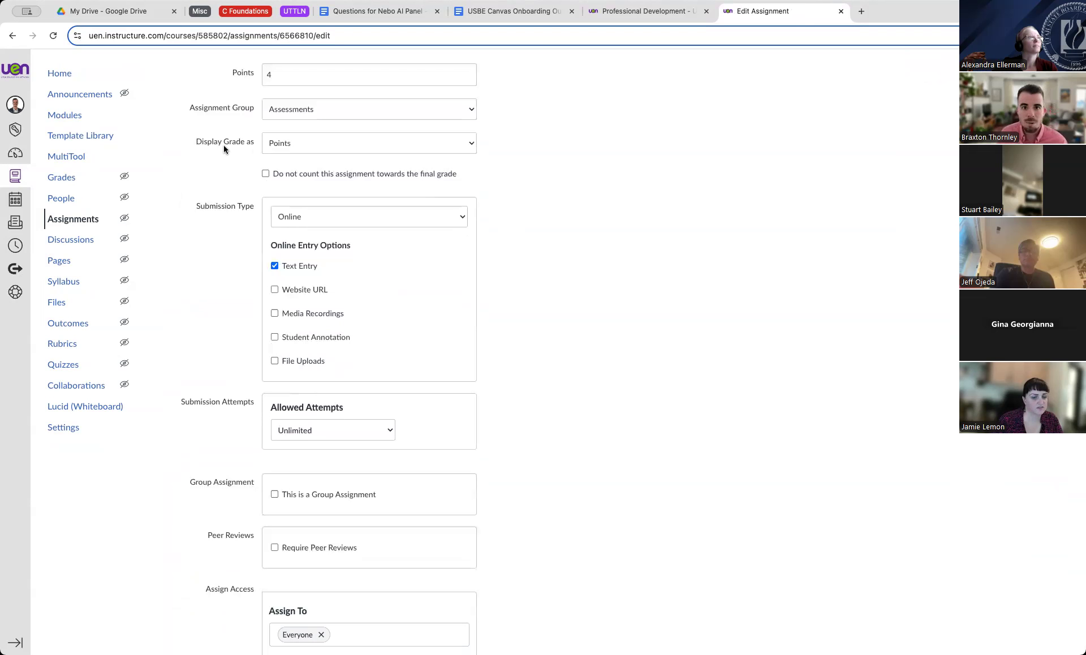
left_click(310, 150)
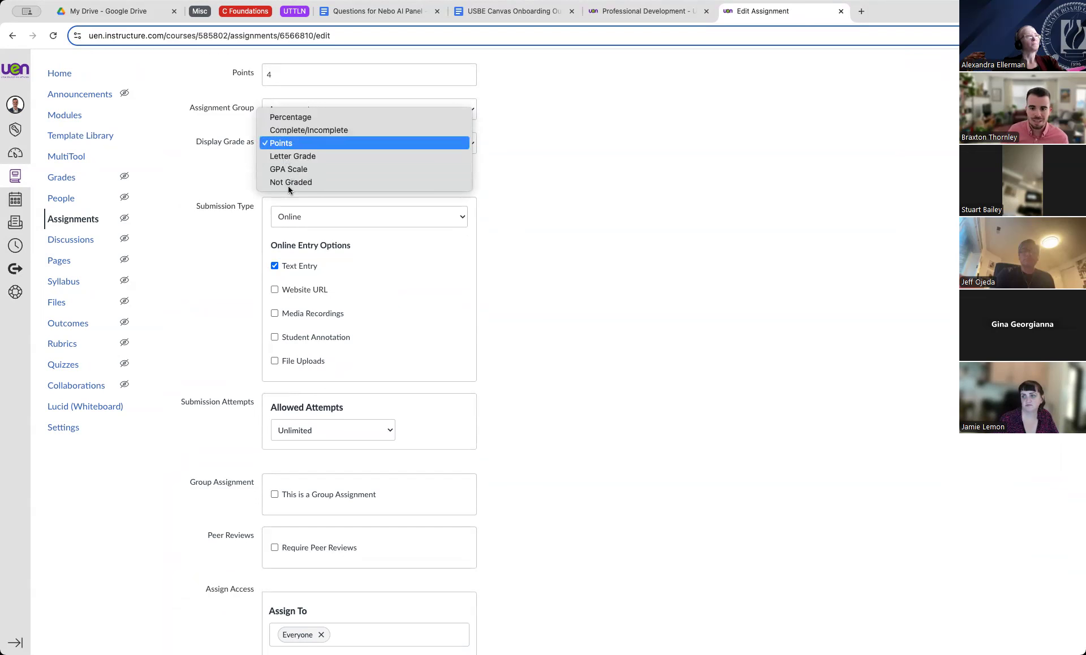
left_click(285, 146)
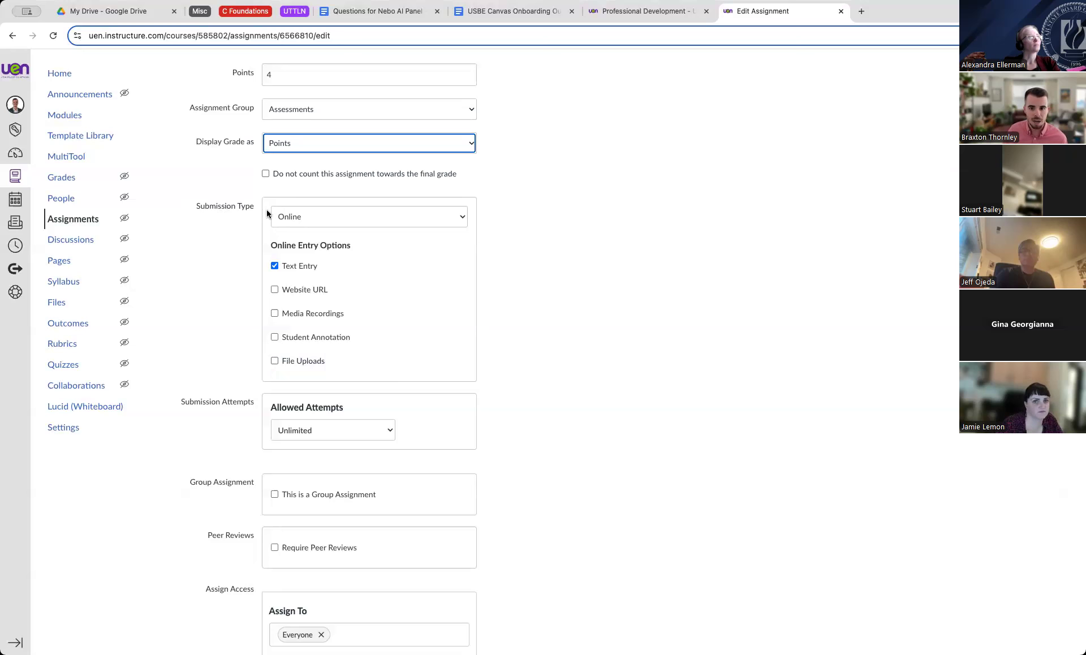
Try the No Submission and On Paper submission types for the assignment, and set the submission type back to Online.
left_click(310, 222)
left_click(310, 217)
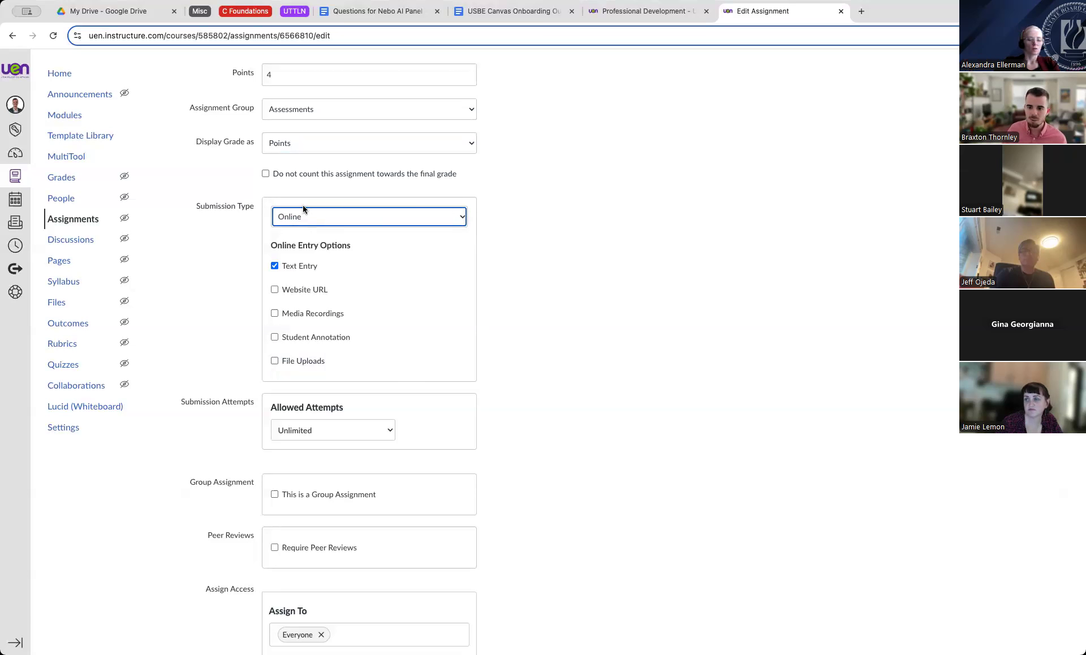
left_click(313, 222)
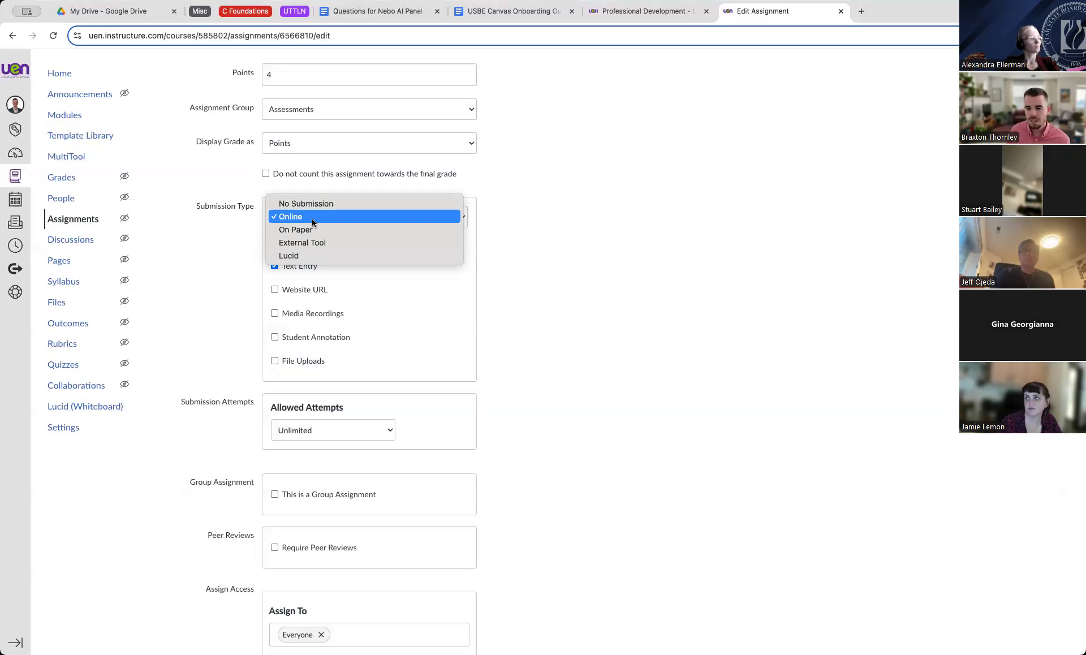
left_click(317, 203)
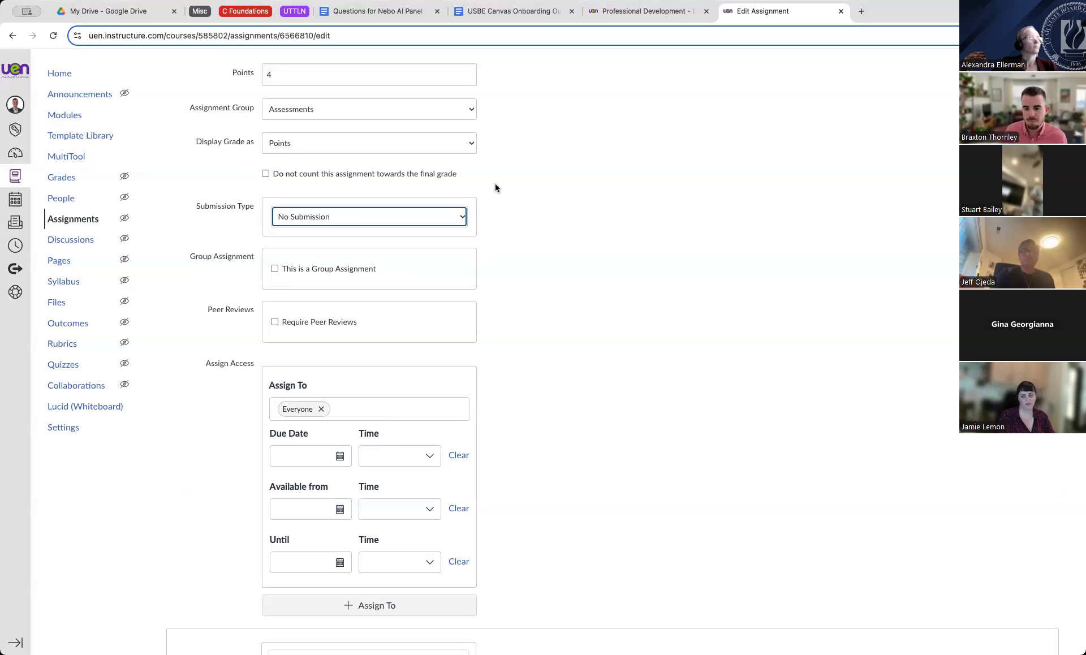
left_click(347, 214)
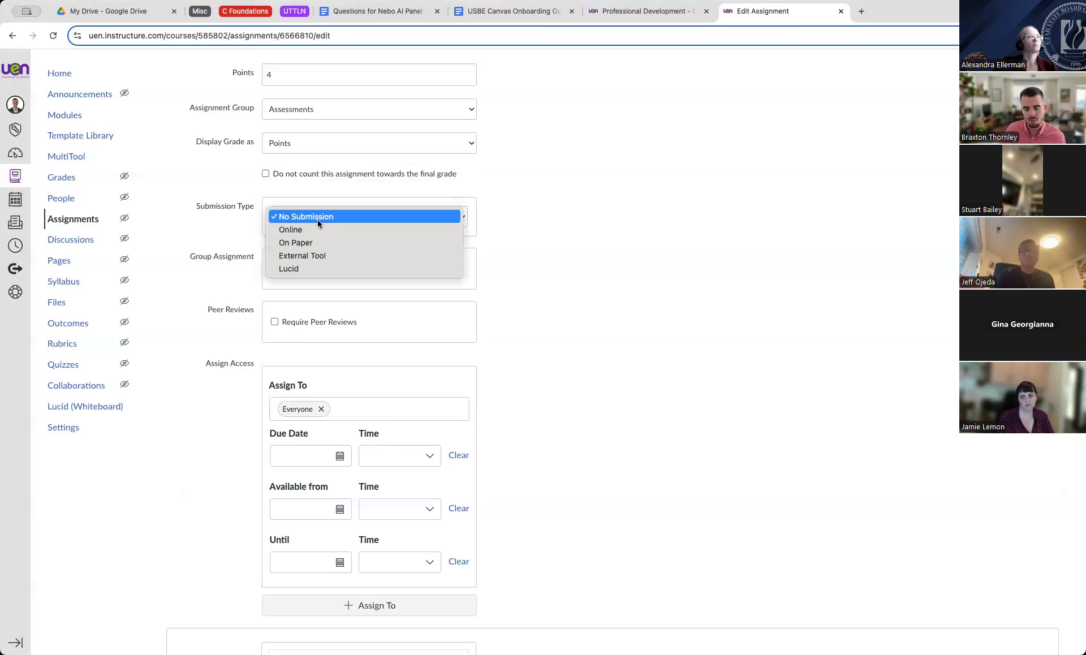
left_click(276, 244)
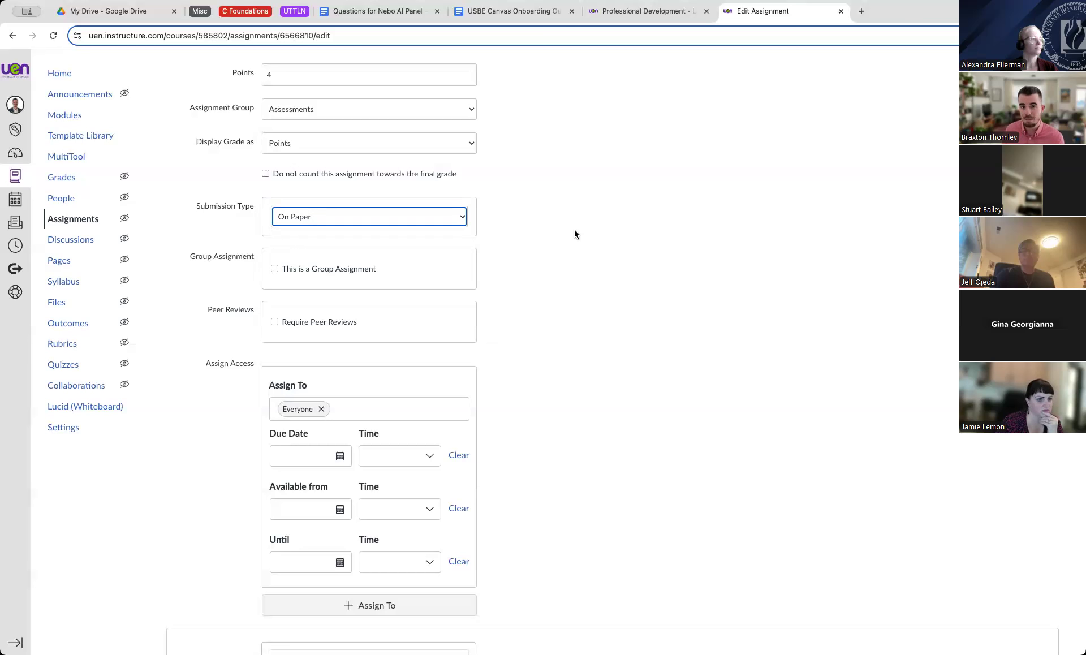
left_click(307, 218)
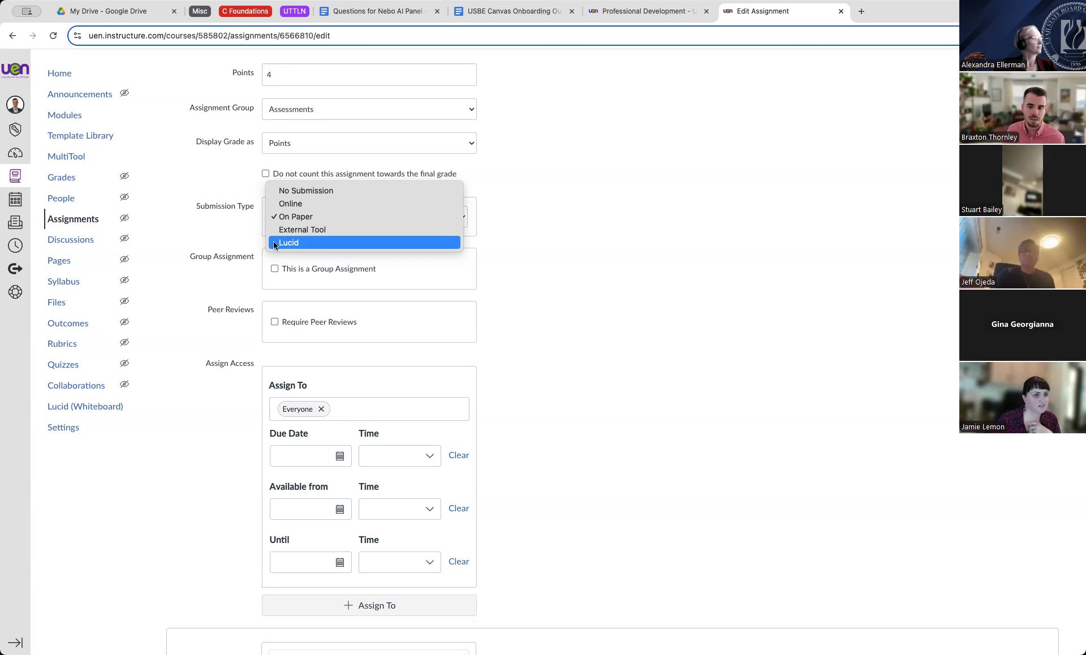
left_click(290, 205)
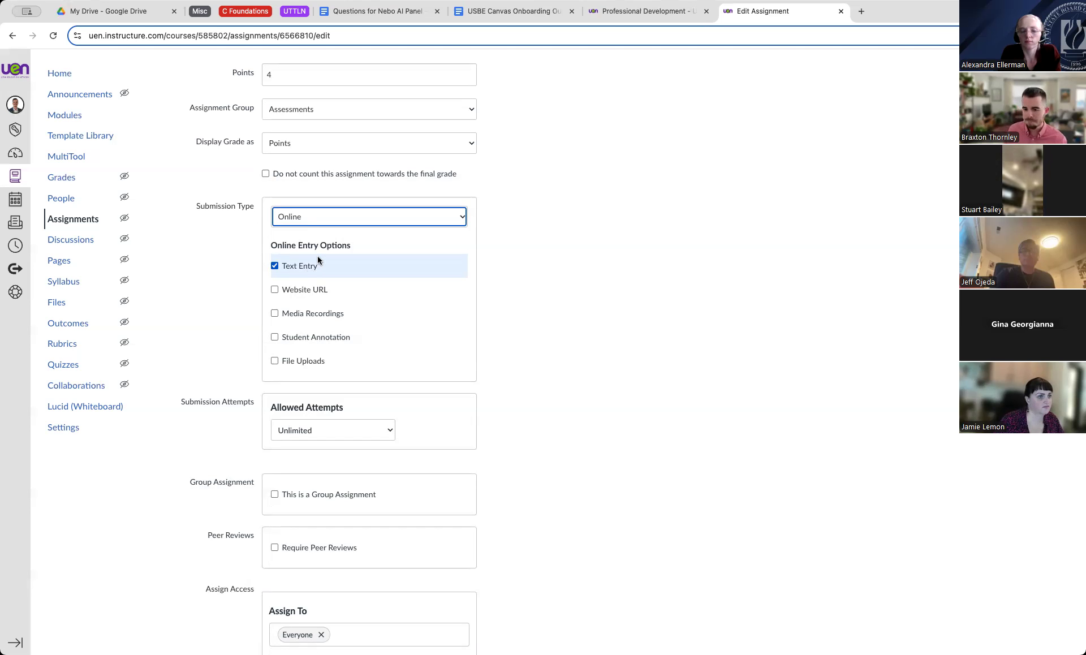
Turn off Text Entry and try Website URL, Media Recordings and Student Annotation one at a time as online entry options.
left_click(275, 266)
left_click(275, 267)
left_click(317, 291)
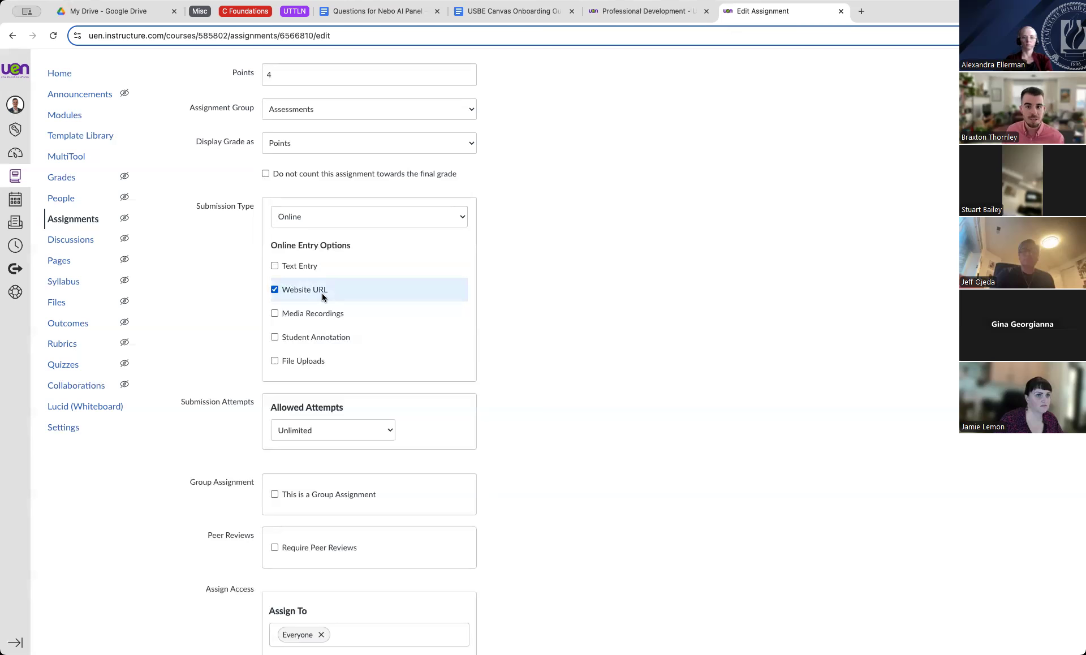
left_click(274, 290)
left_click(274, 314)
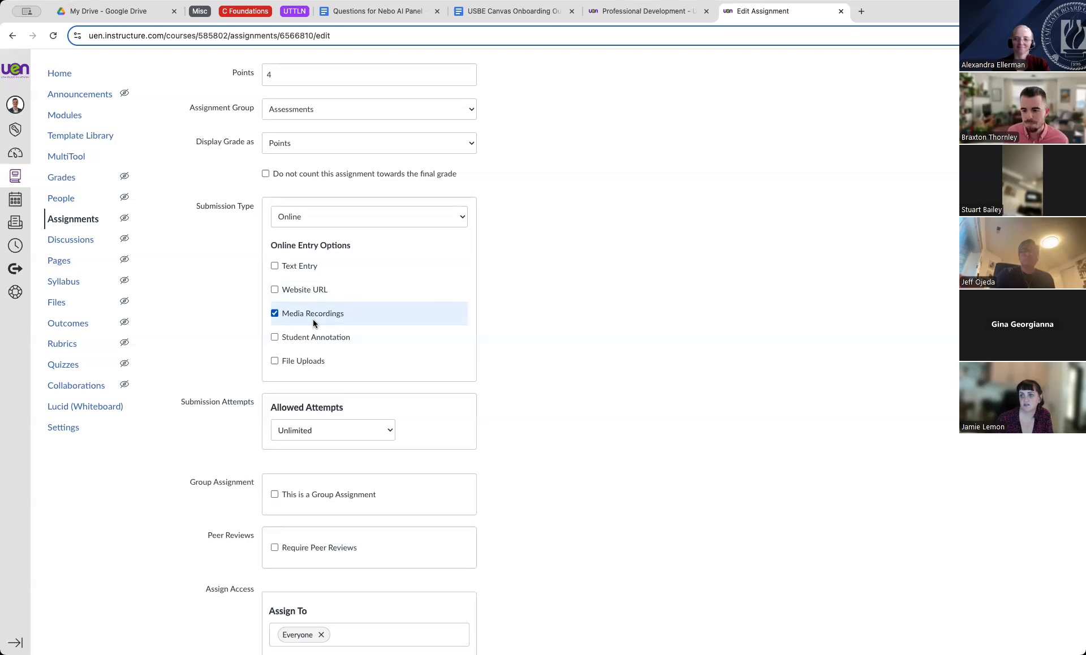
left_click(275, 315)
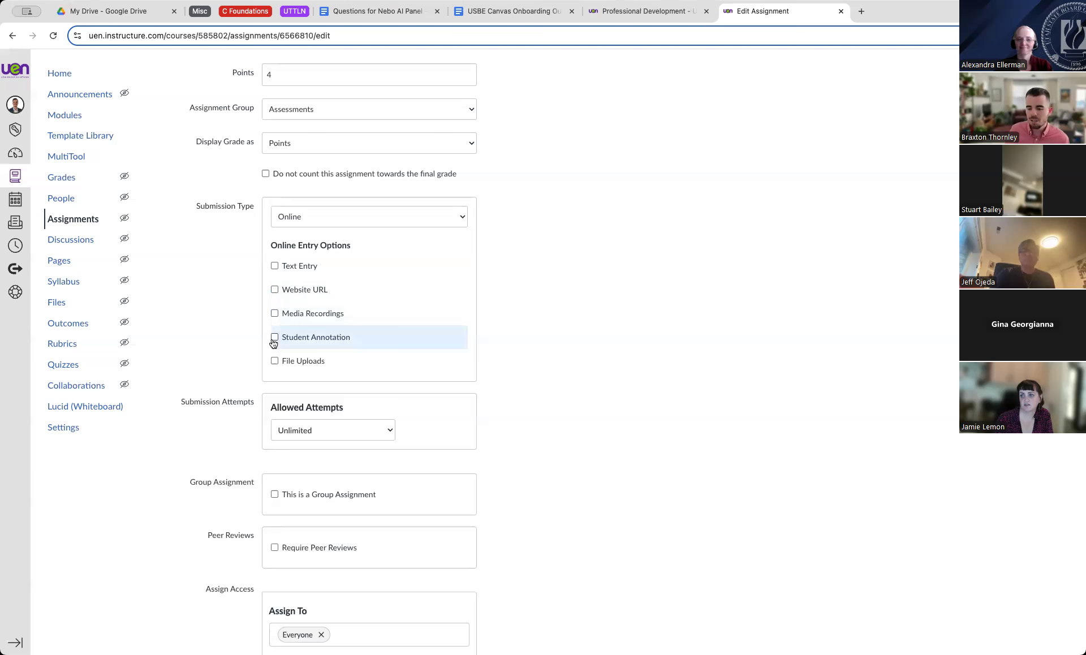
left_click(275, 338)
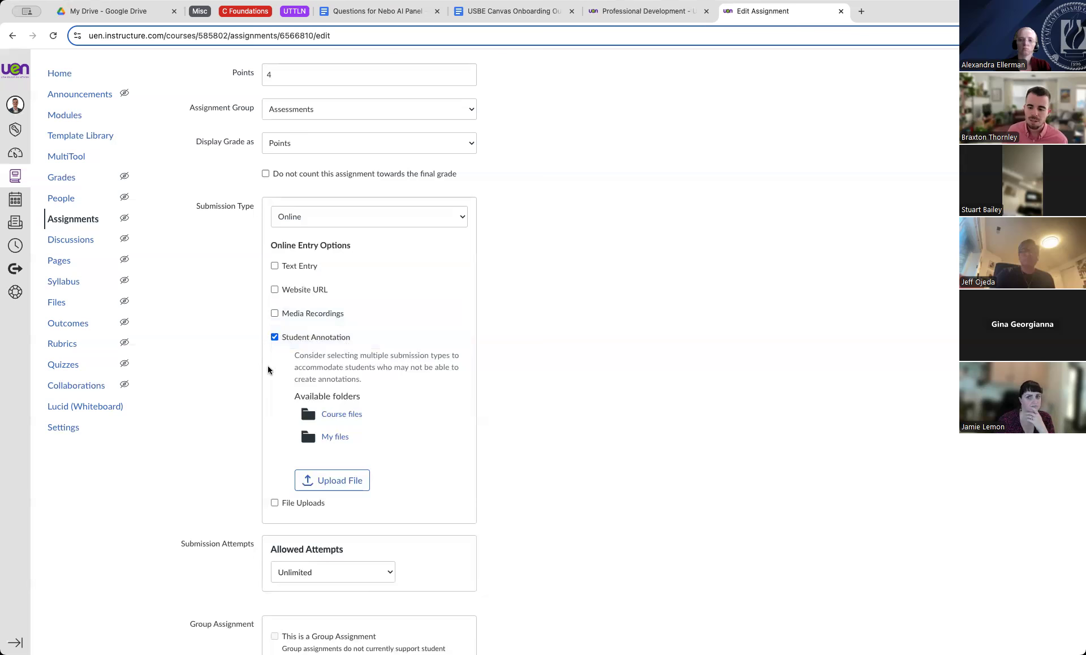
left_click(275, 338)
Restrict file uploads to the .pdf extension, and leave only Text Entry enabled among the online entry options.
left_click(274, 361)
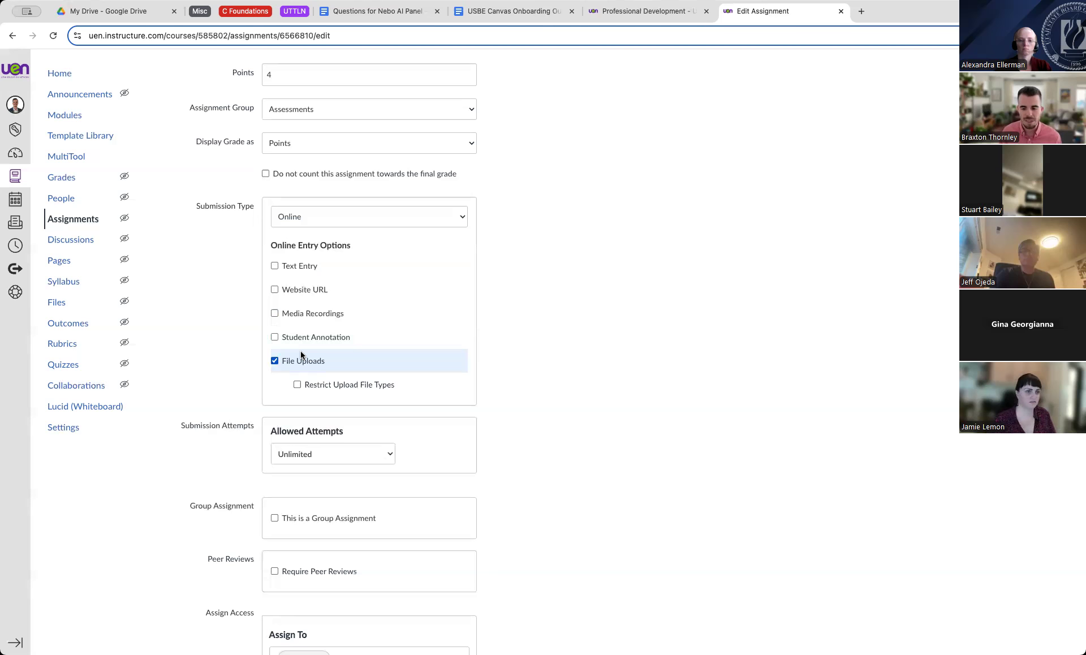
left_click(294, 386)
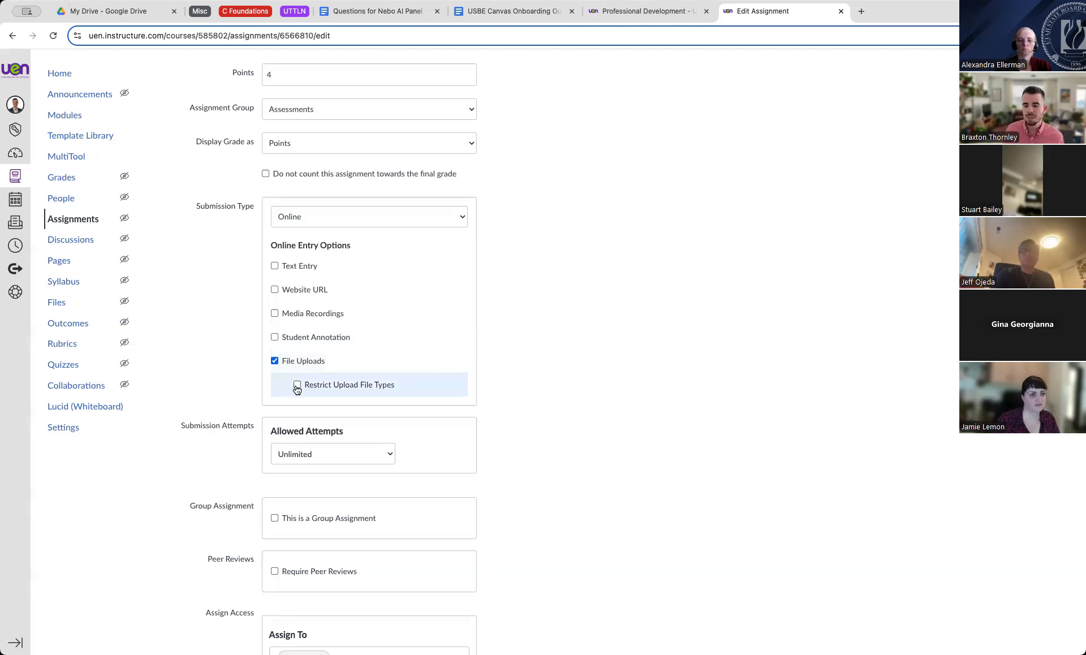
left_click(329, 411)
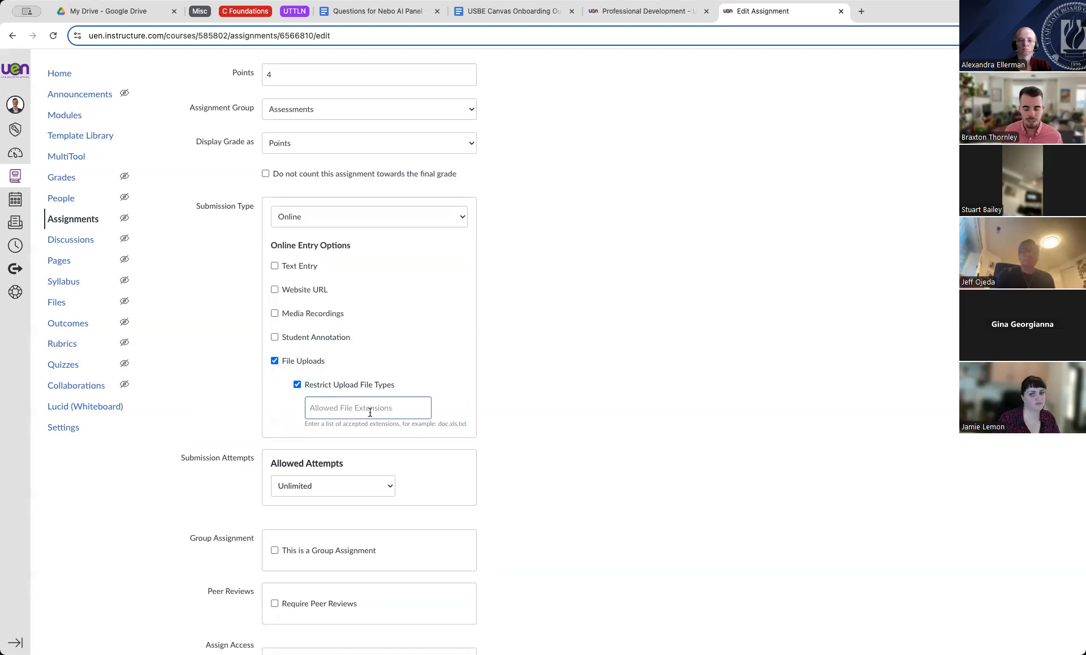
type(".pdf")
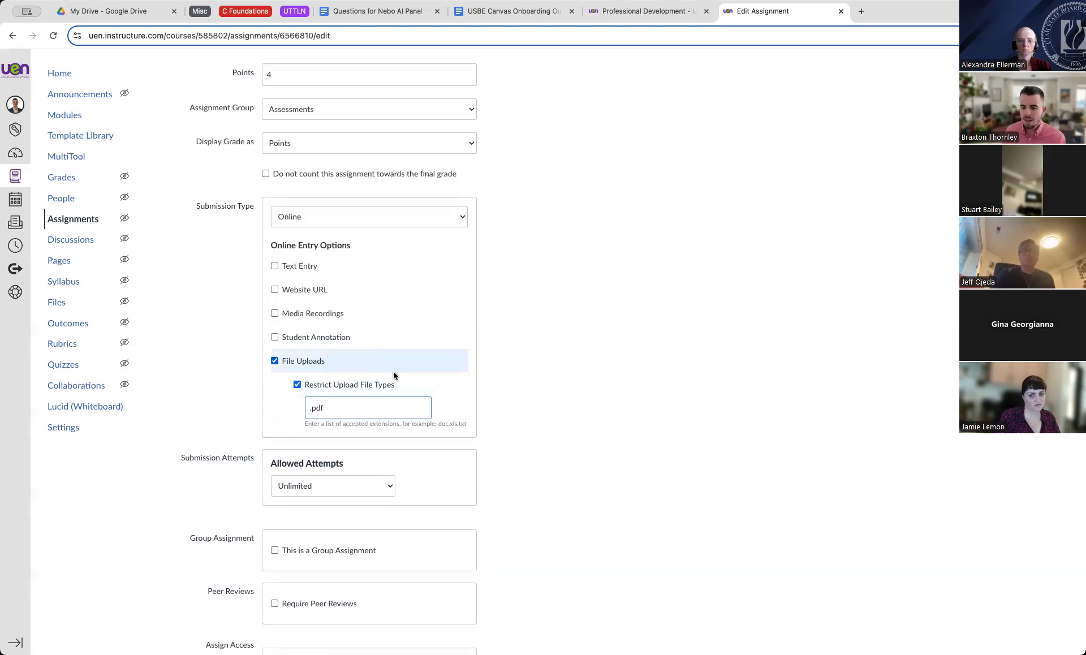
left_click(275, 266)
left_click(275, 361)
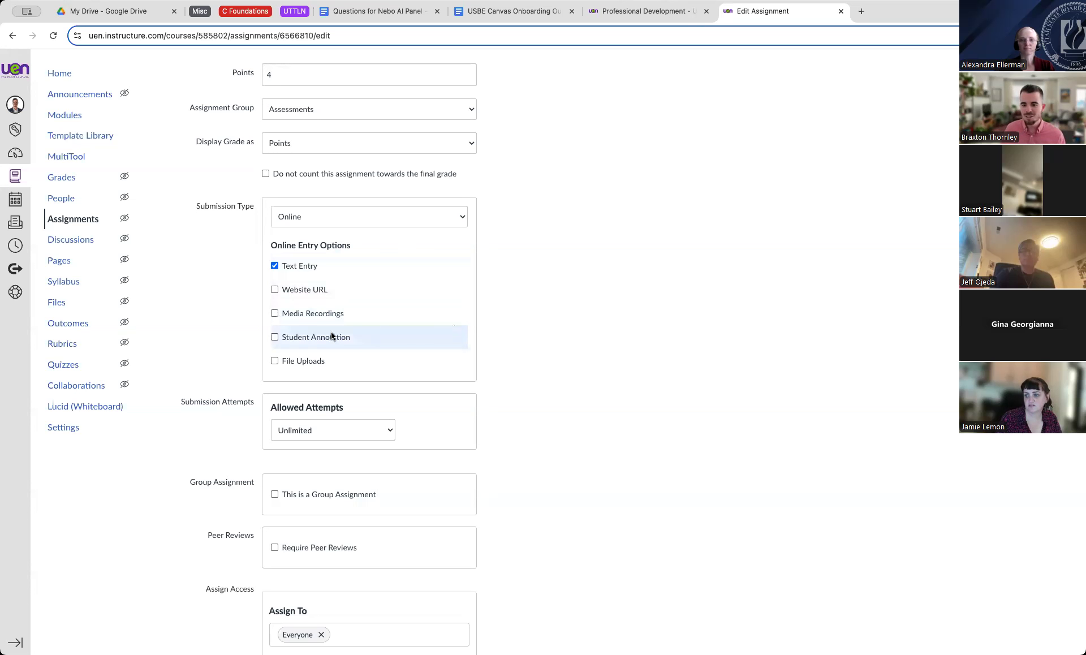
Try limiting the allowed submission attempts to 3, and set them back to Unlimited.
scroll(454, 323, "down", 3)
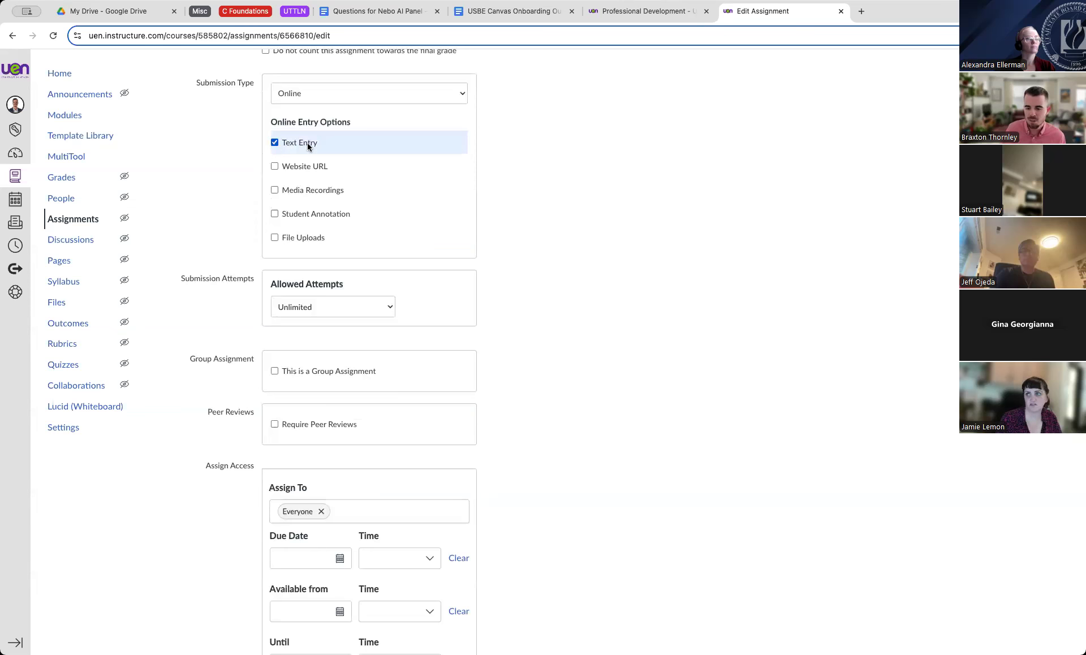
scroll(579, 262, "down", 3)
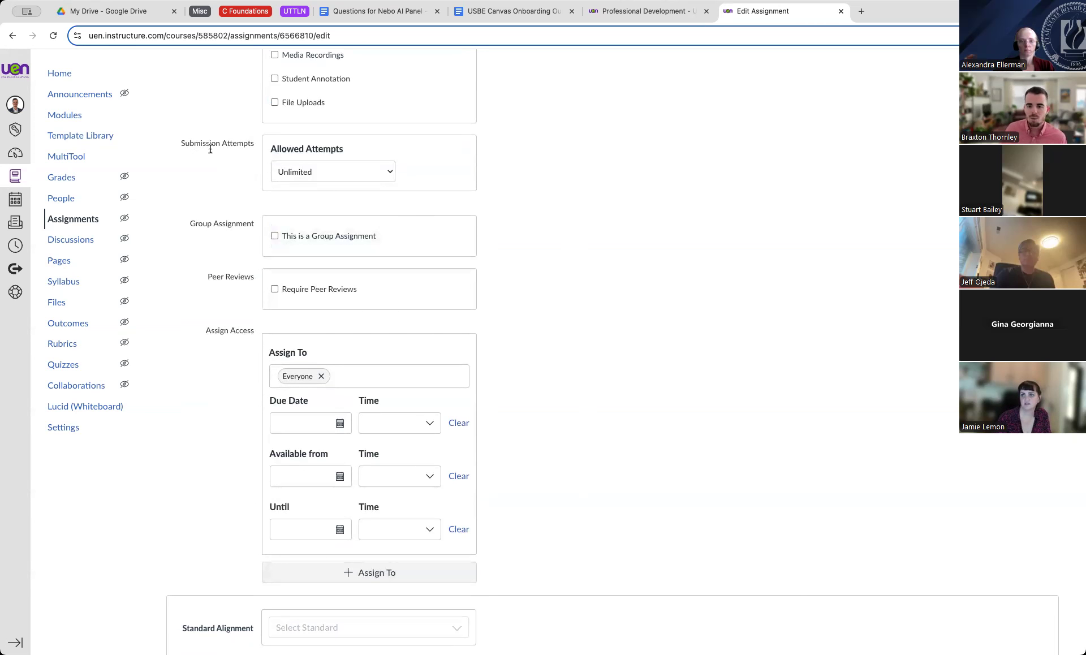
scroll(257, 132, "up", 2)
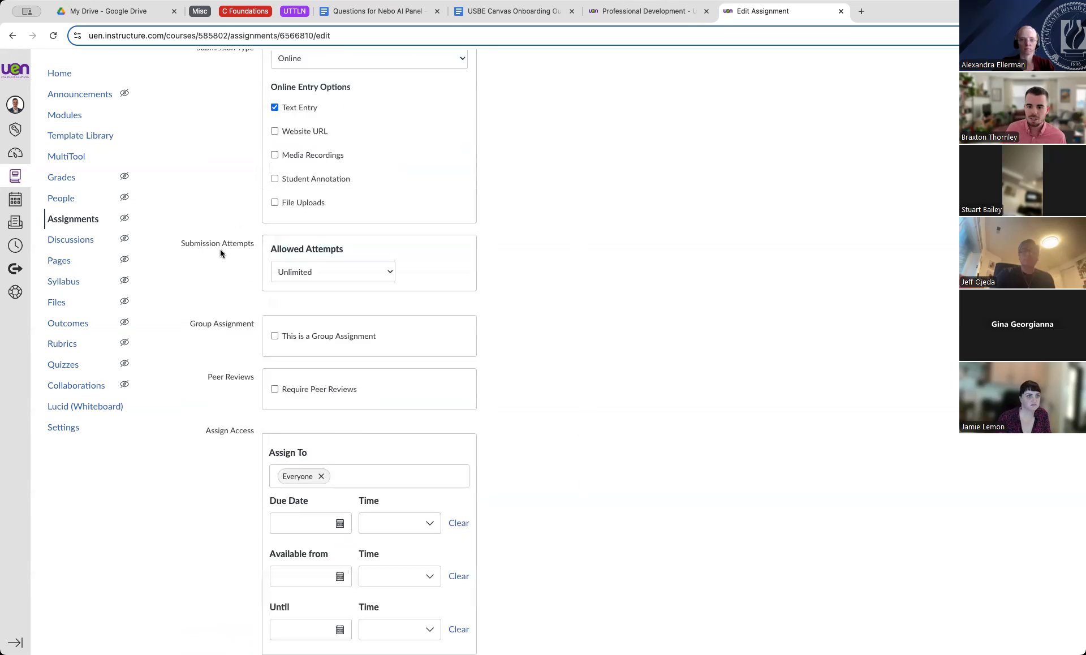
left_click(309, 274)
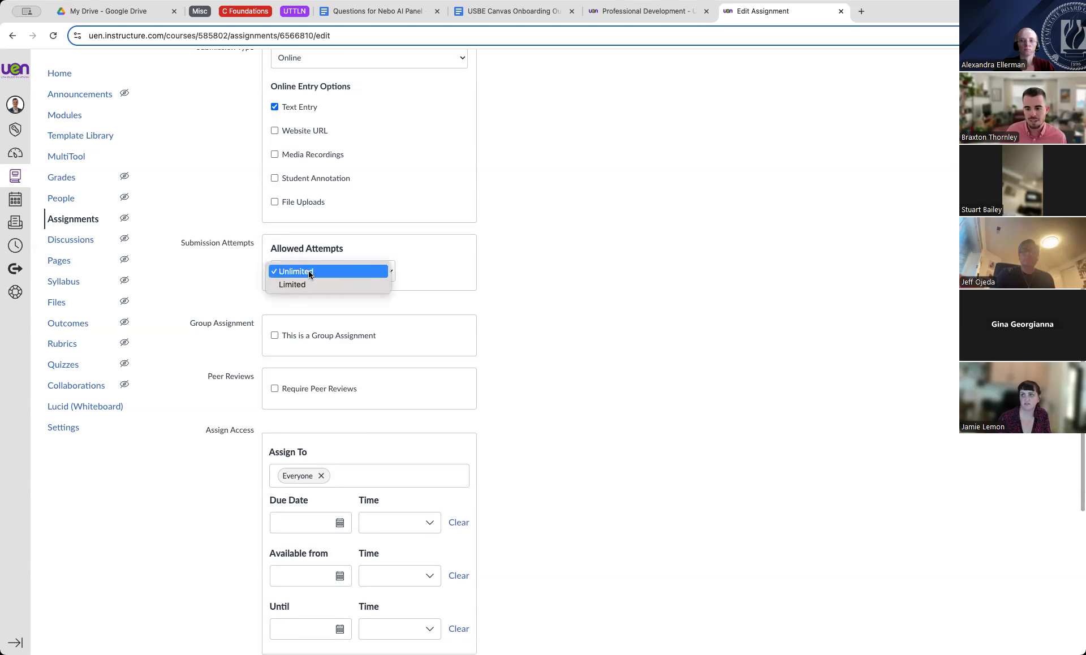
left_click(298, 287)
double_click(289, 319)
type("3")
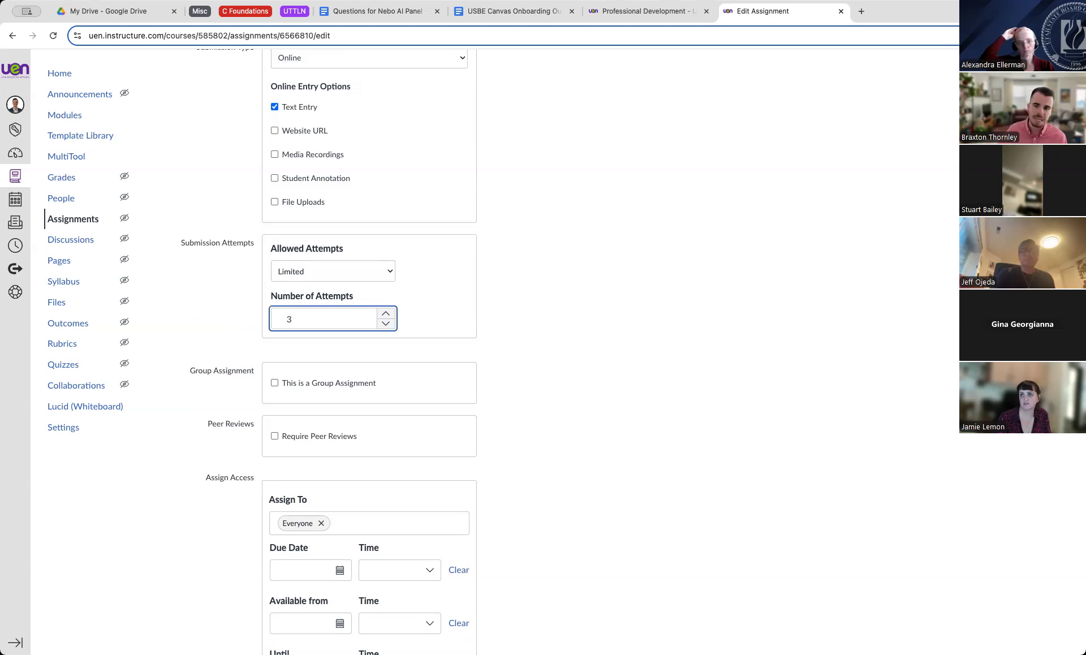
left_click(325, 279)
left_click(296, 259)
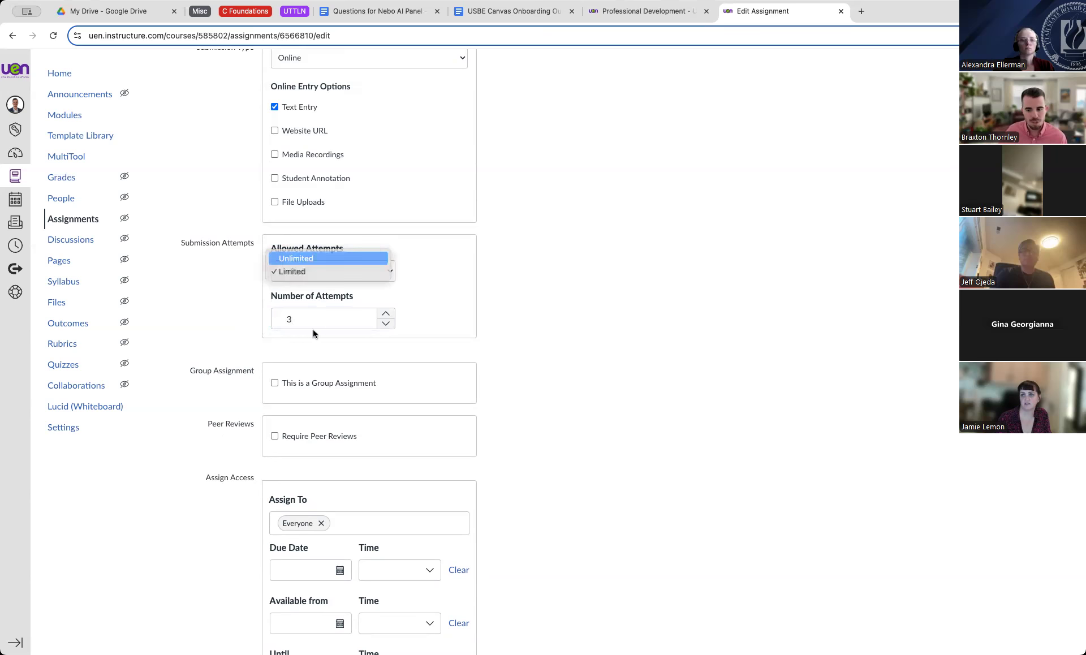
left_click(551, 299)
Enable File Uploads alongside Text Entry, and review the allowed attempts options, keeping Unlimited.
scroll(551, 299, "down", 2)
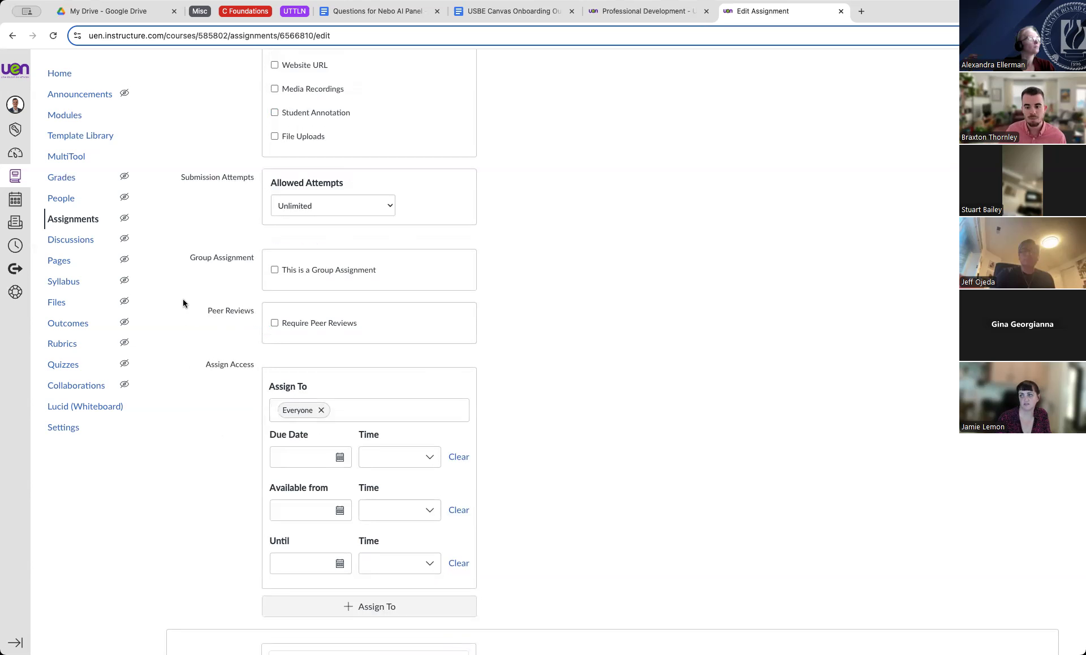
scroll(231, 316, "down", 3)
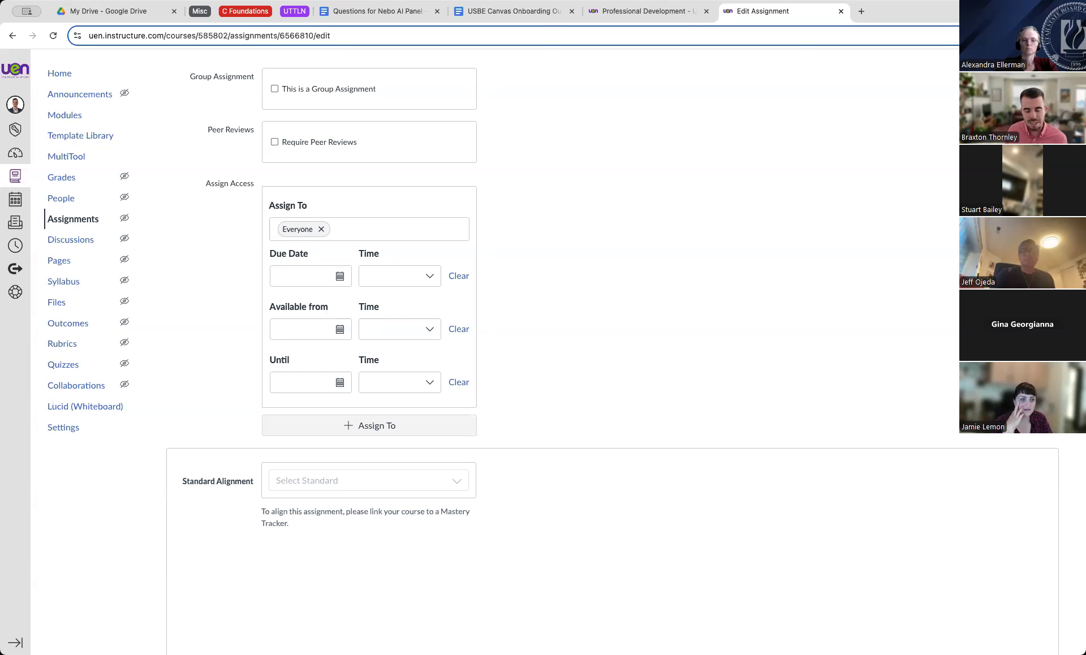
scroll(663, 193, "up", 5)
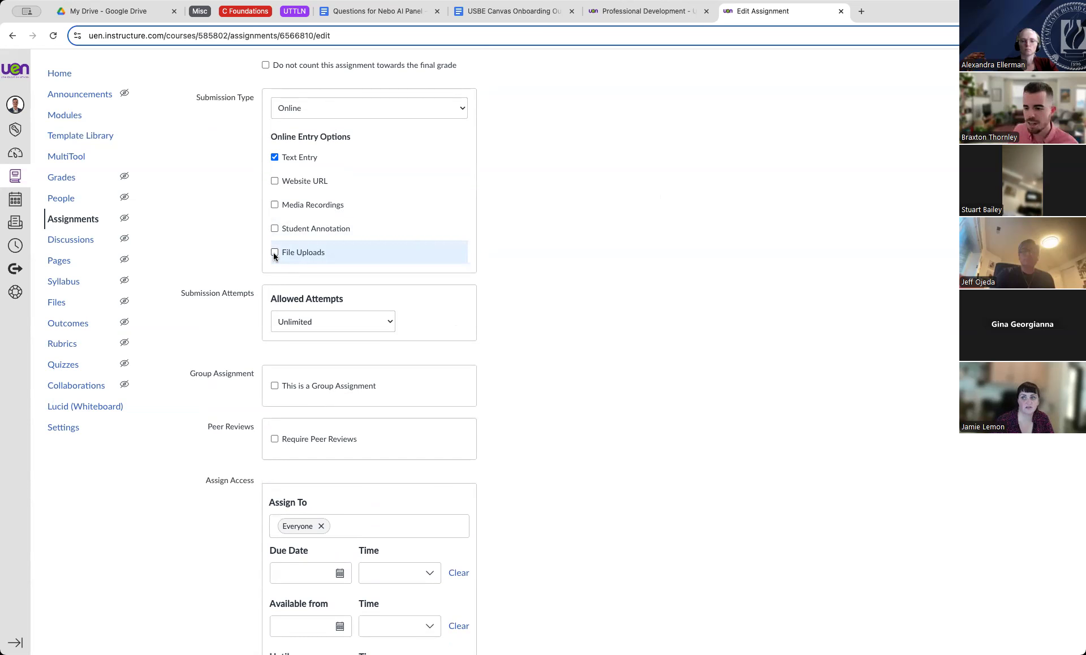
scroll(275, 256, "down", 2)
left_click(272, 211)
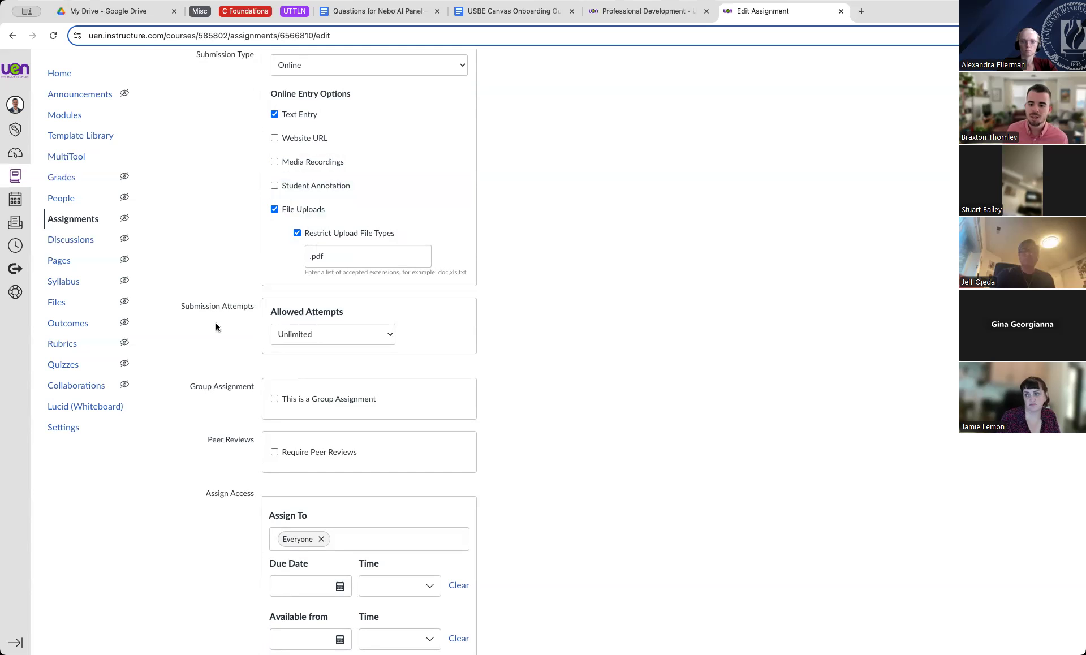
left_click(350, 339)
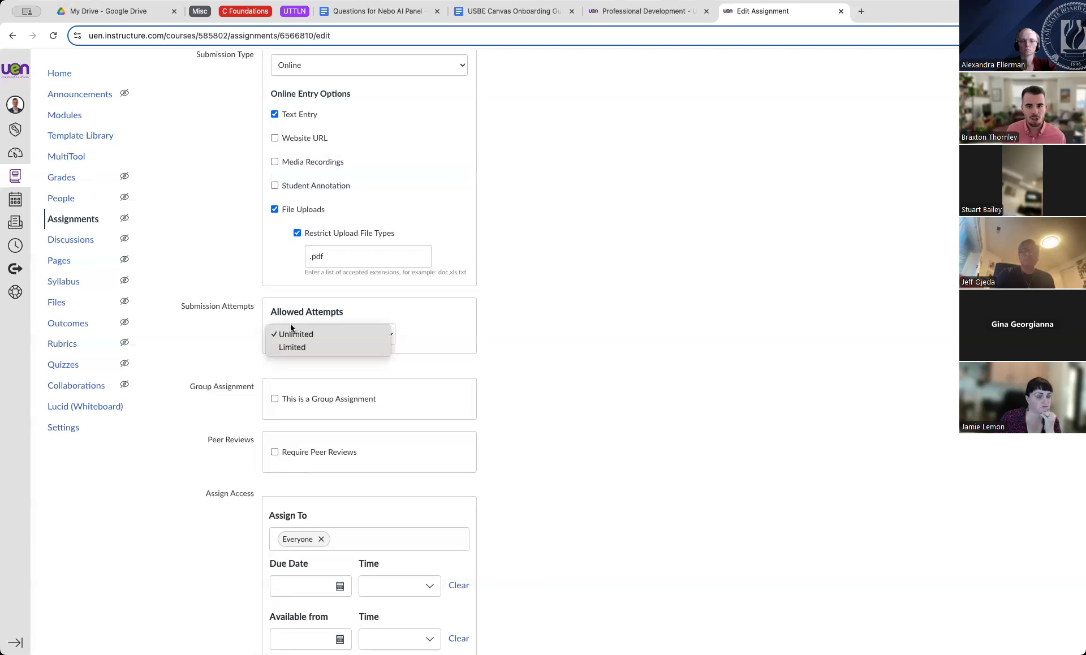
left_click(236, 308)
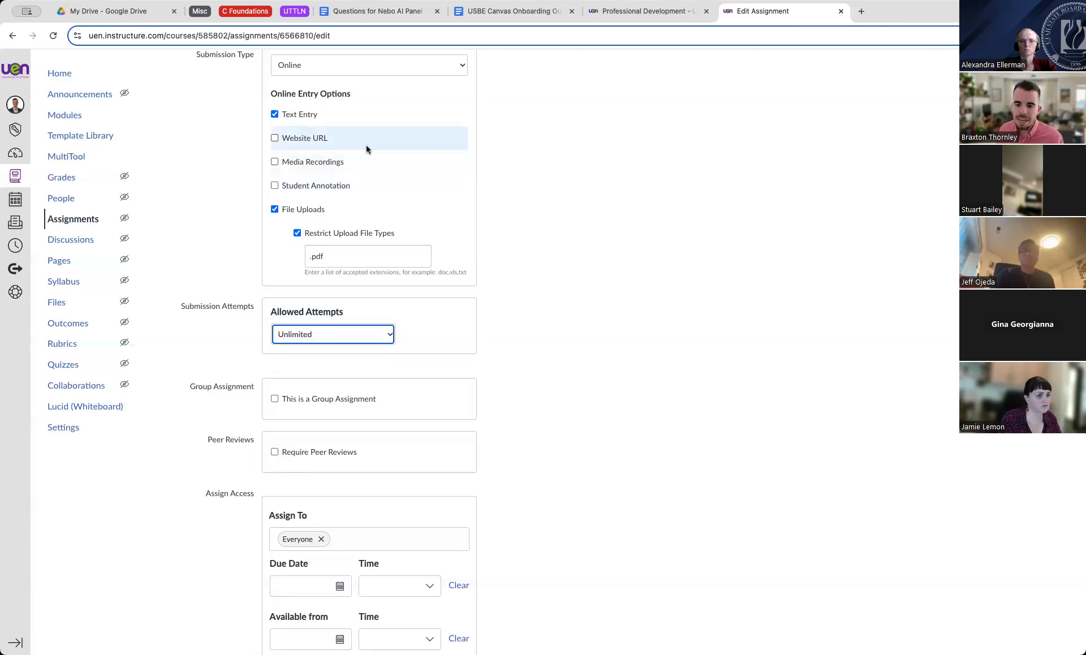
scroll(367, 152, "up", 3)
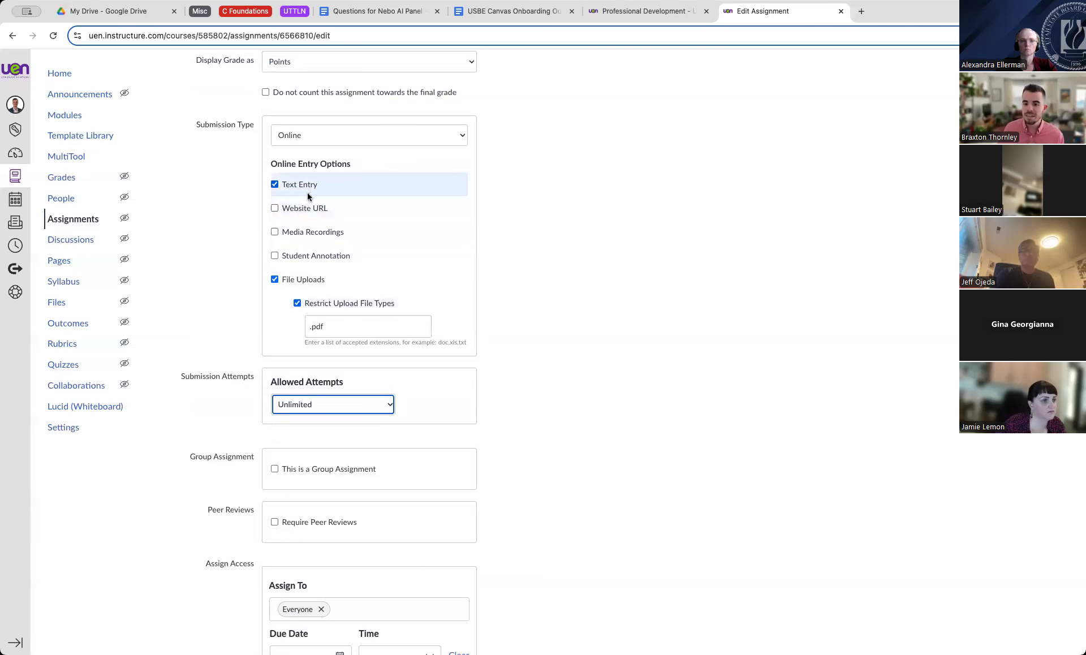
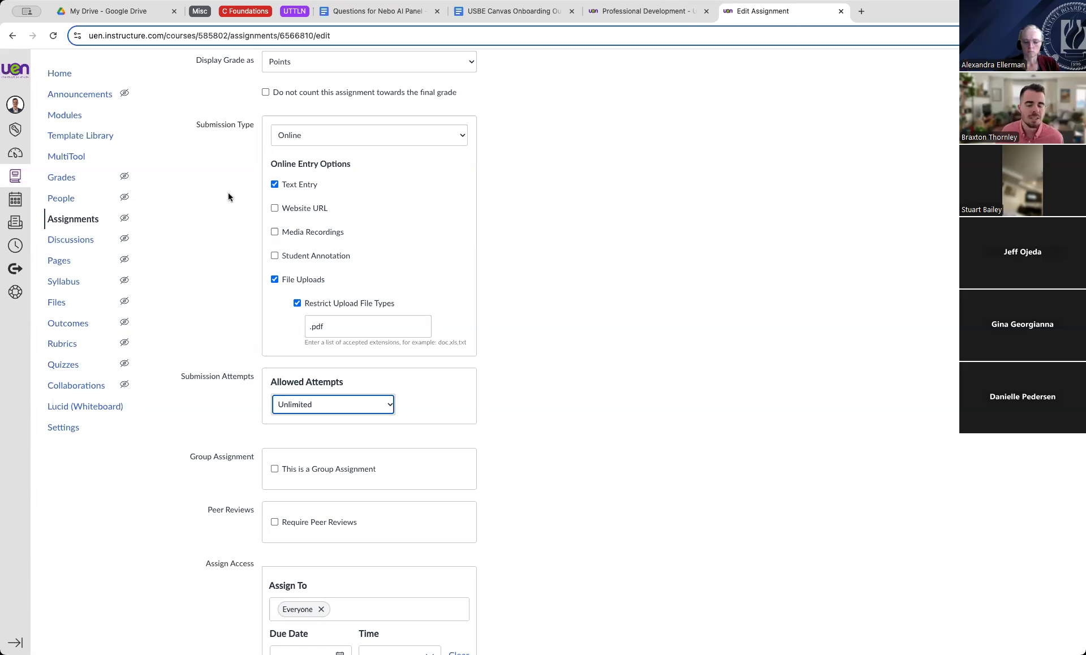
Remove Everyone from the assignment's Assign To field and assign it to one individual student instead.
scroll(650, 281, "down", 7)
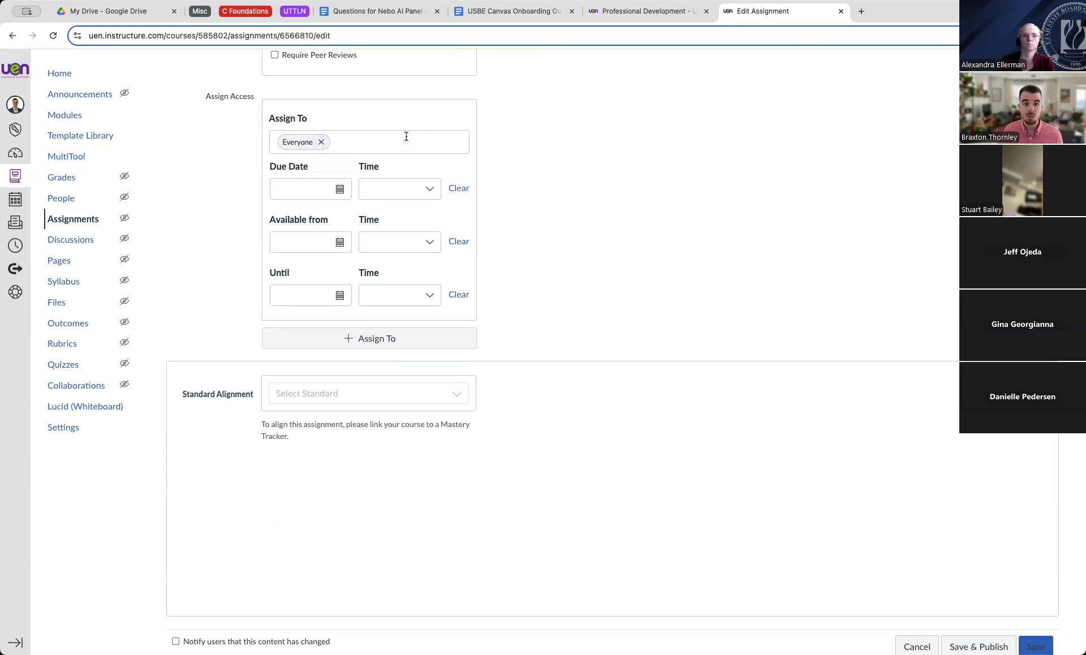
left_click(322, 143)
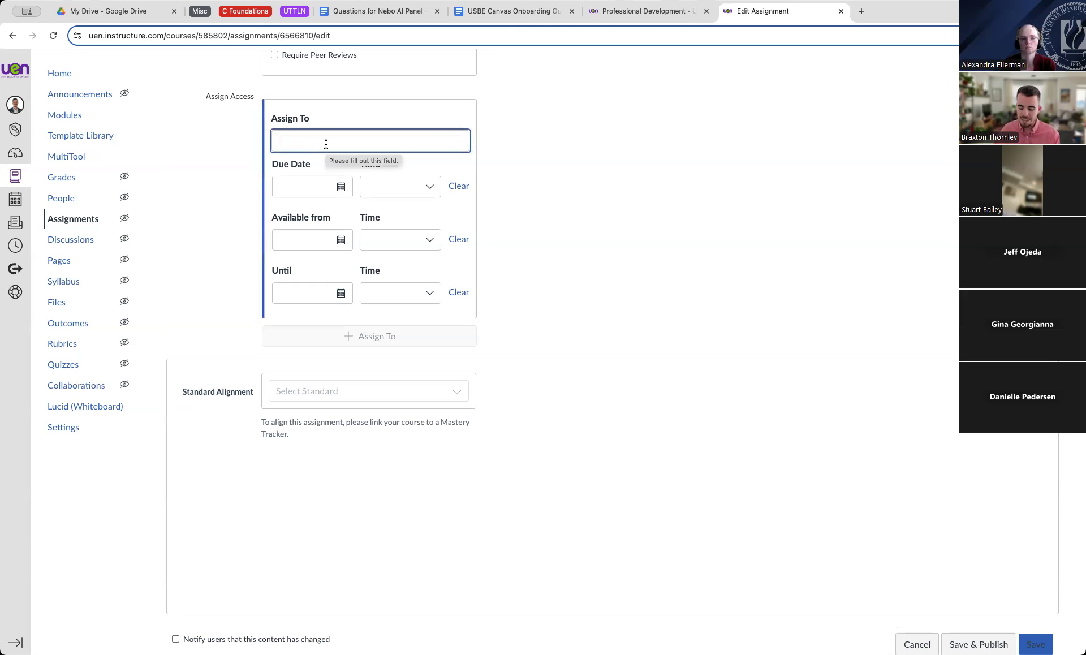
type("va")
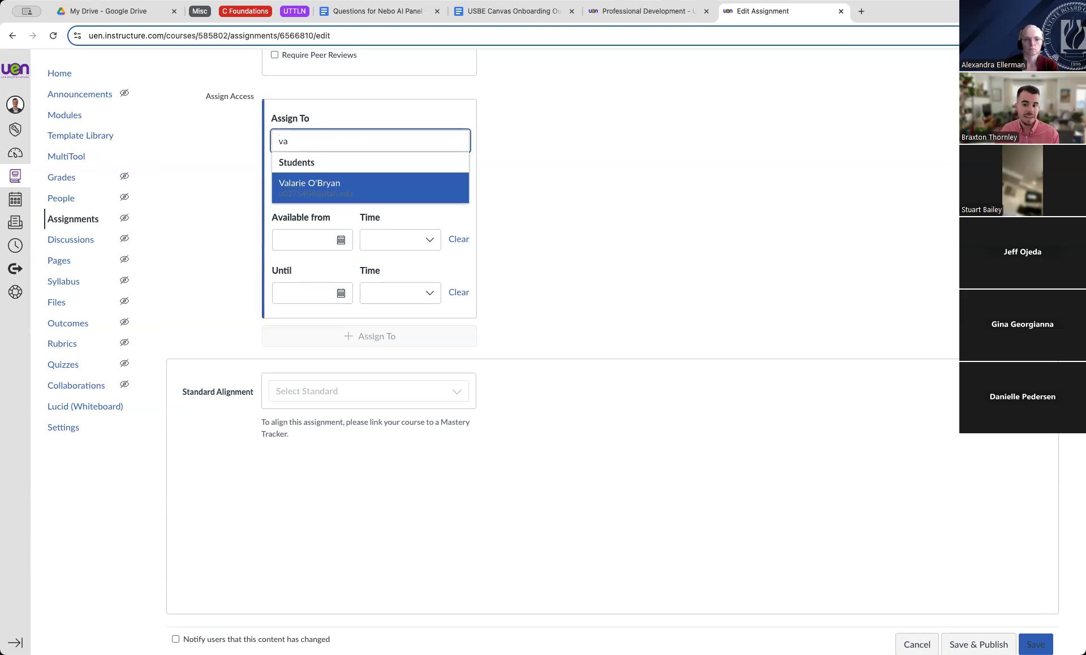
left_click(305, 188)
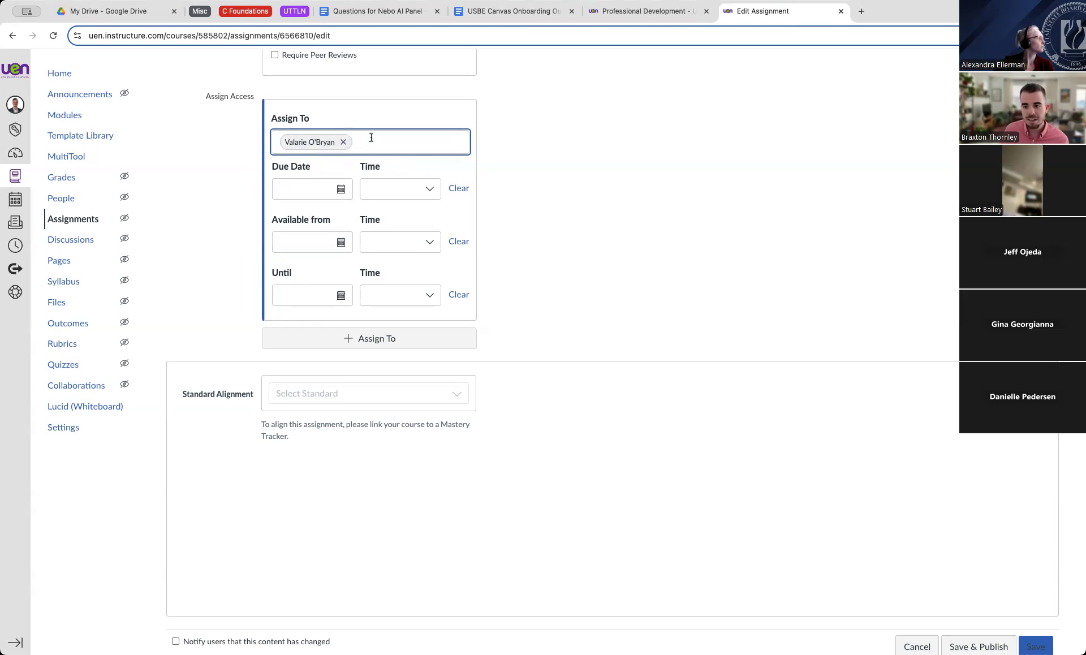
Try adding a second student to Assign To, remove both students, and reassign only the first student.
type("bra")
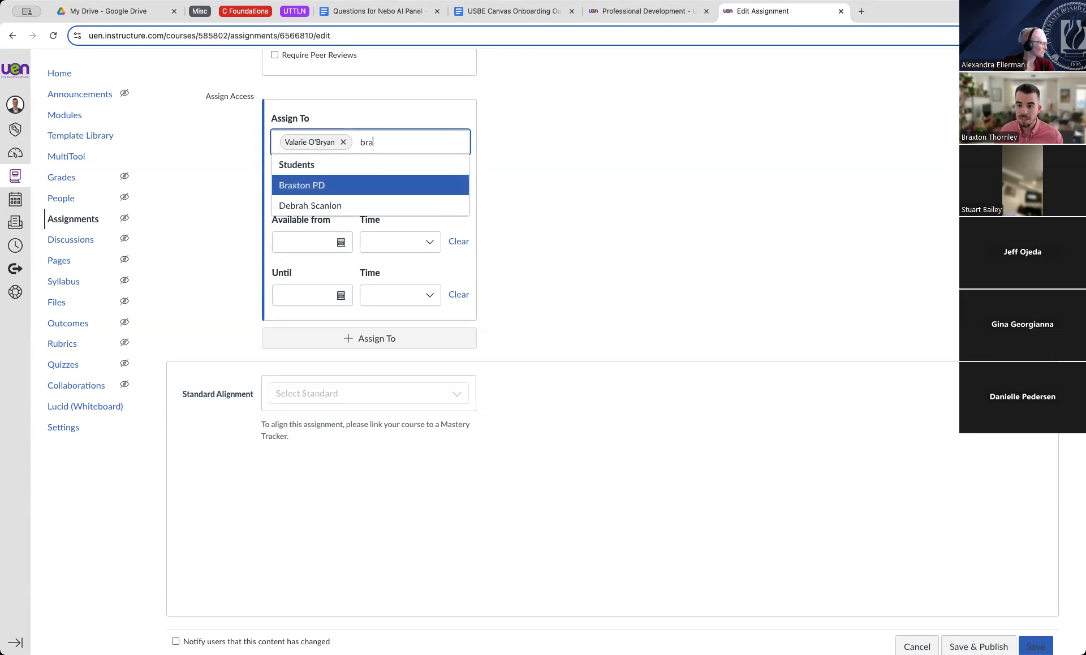
left_click(309, 187)
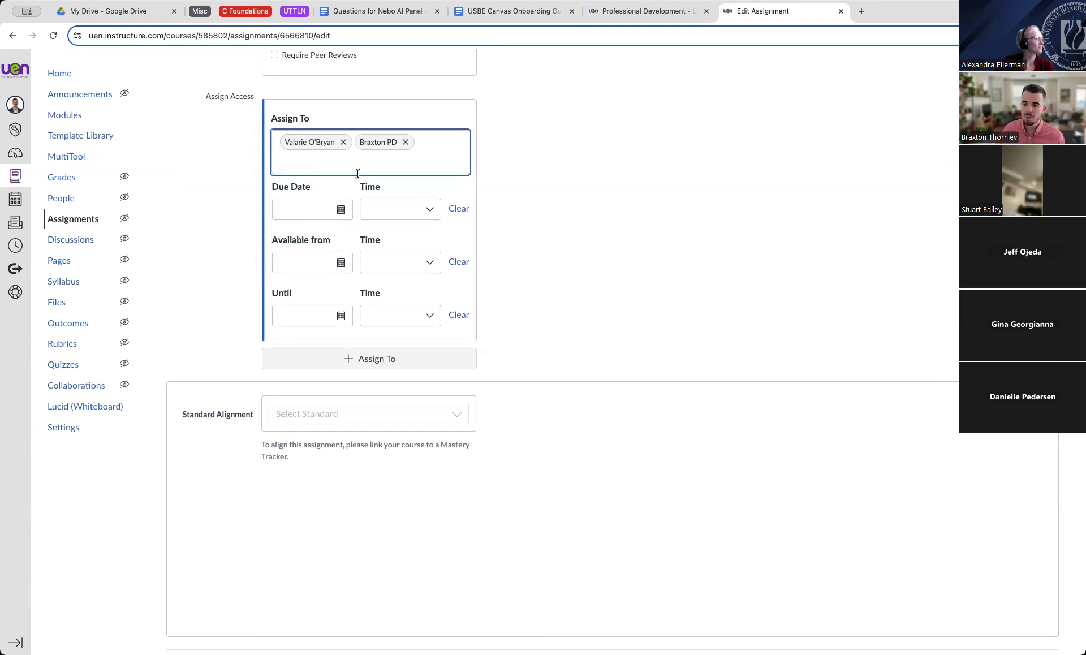
left_click(405, 142)
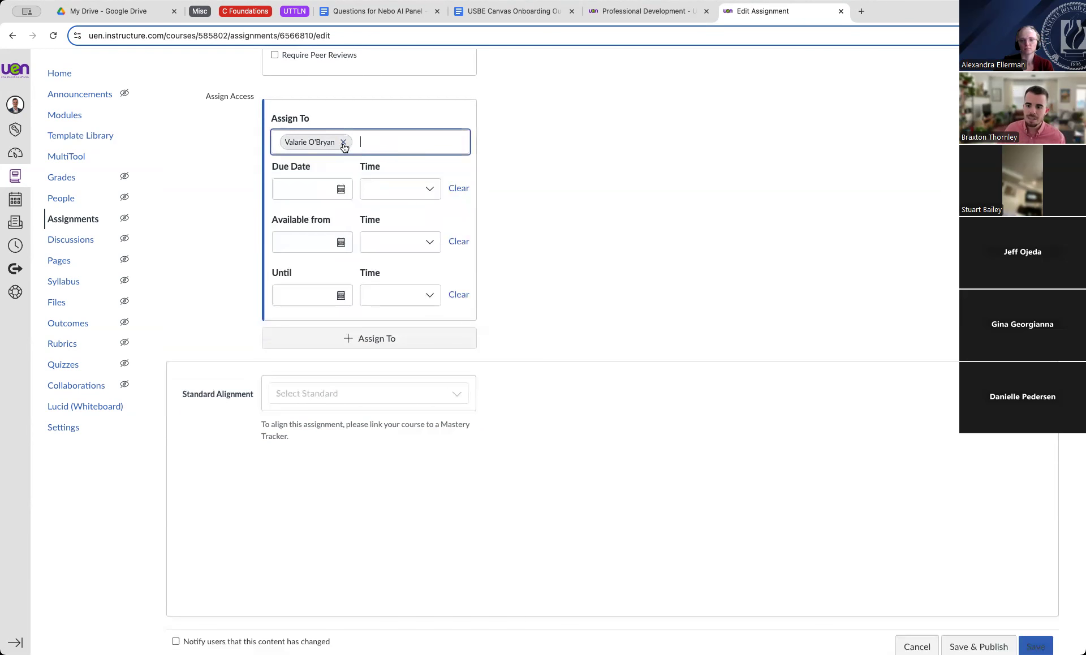
left_click(342, 142)
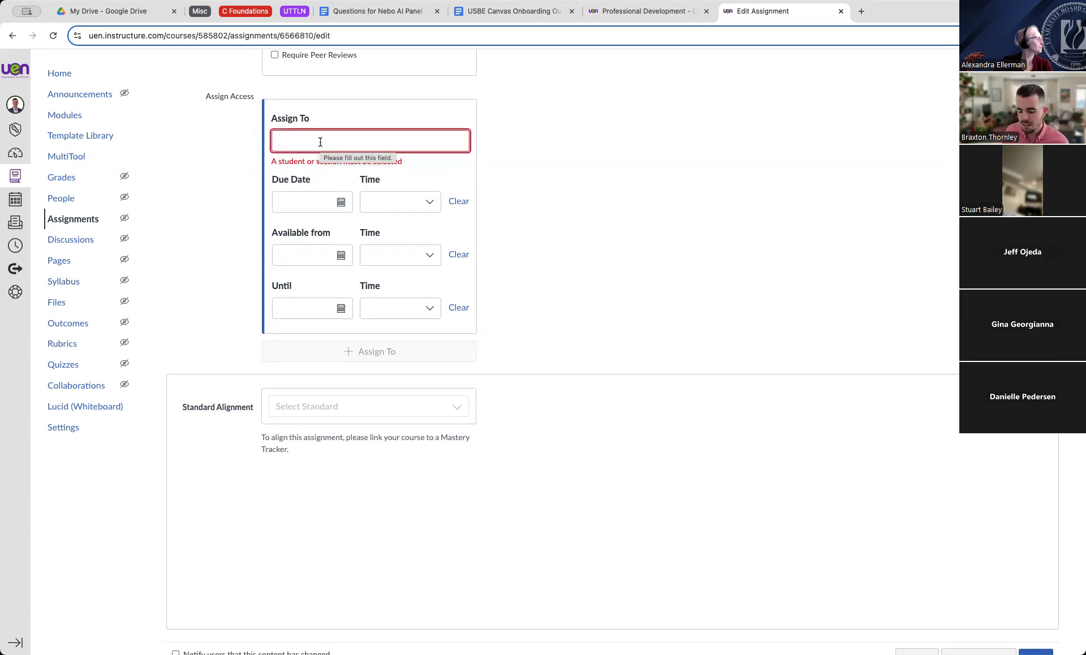
type("val")
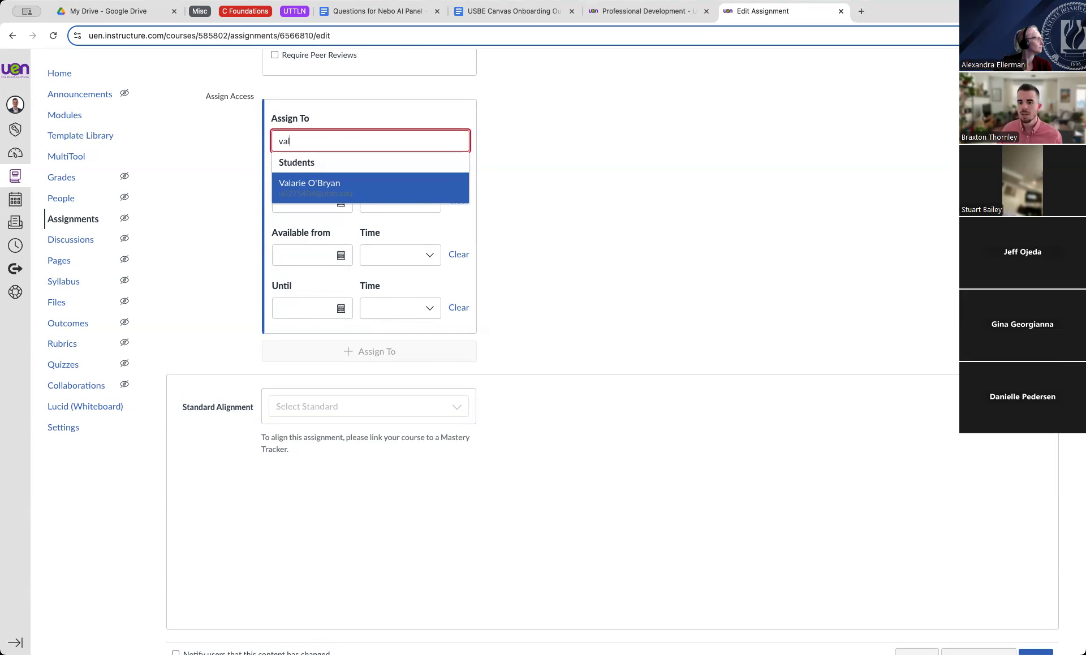
key("Return")
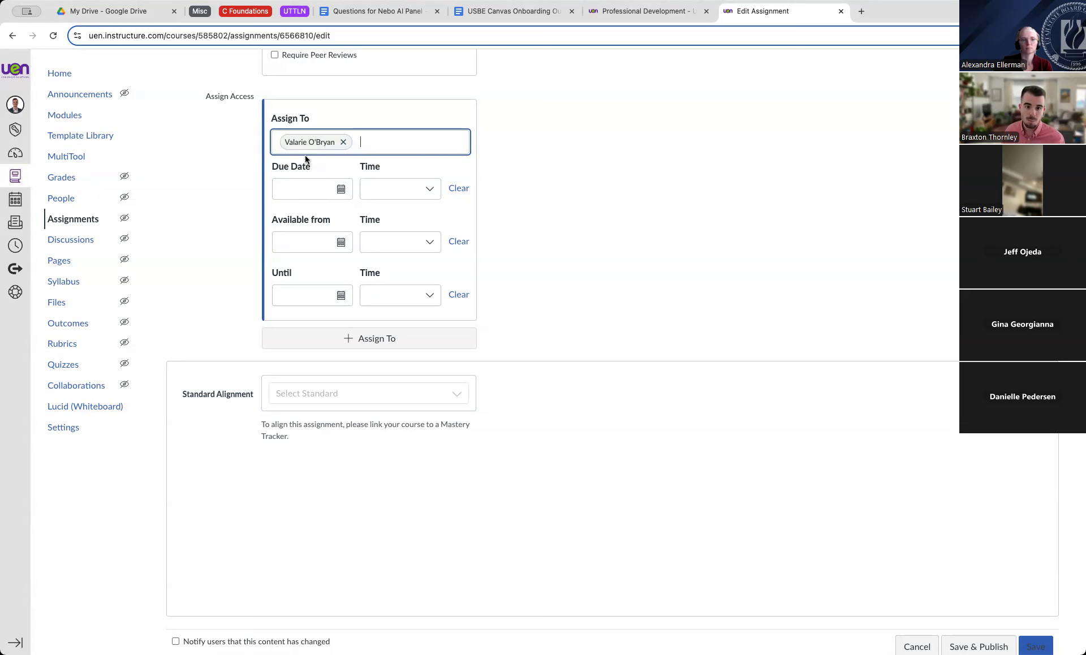
Set the student's due date to Sep 27, 2024, and add another Assign To entry for Everyone else, due Sep 13, 2024.
left_click(341, 189)
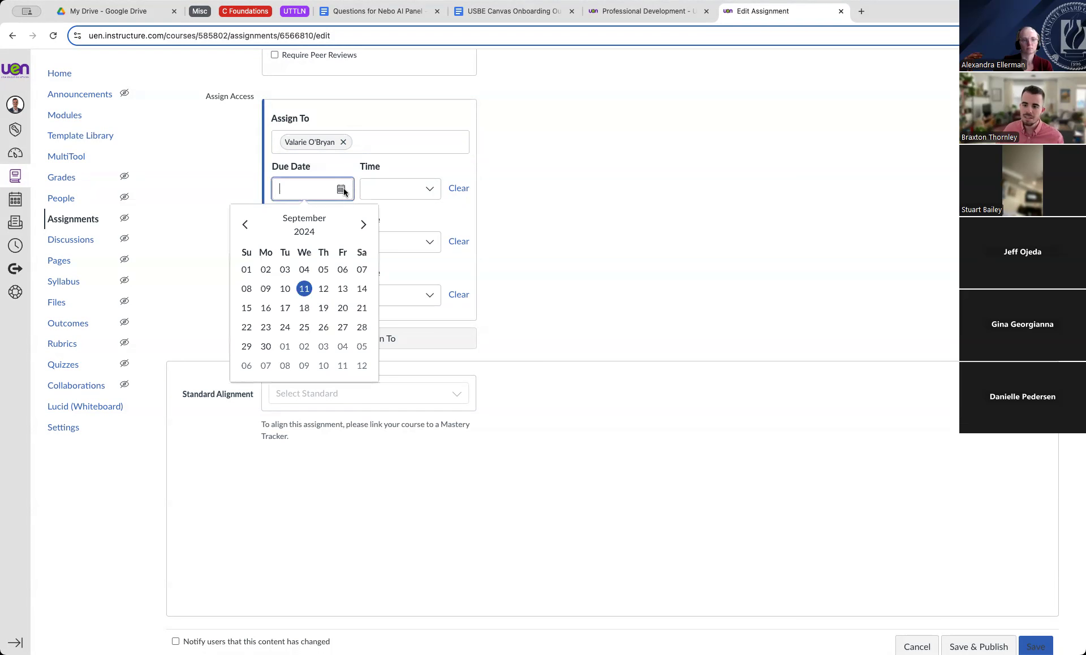
left_click(345, 326)
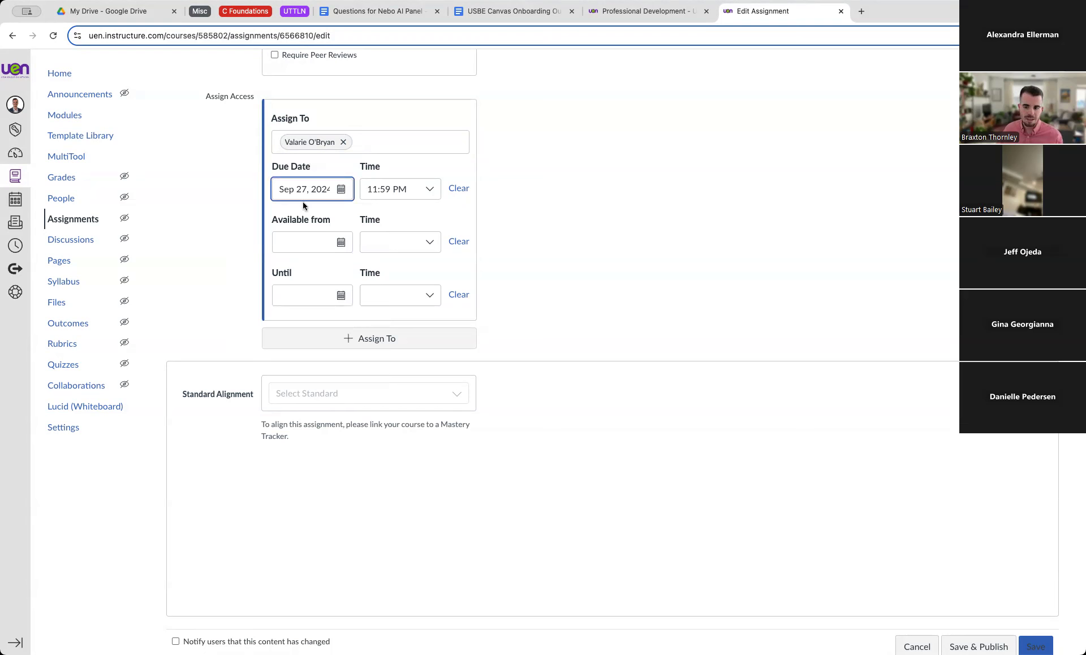
left_click(331, 345)
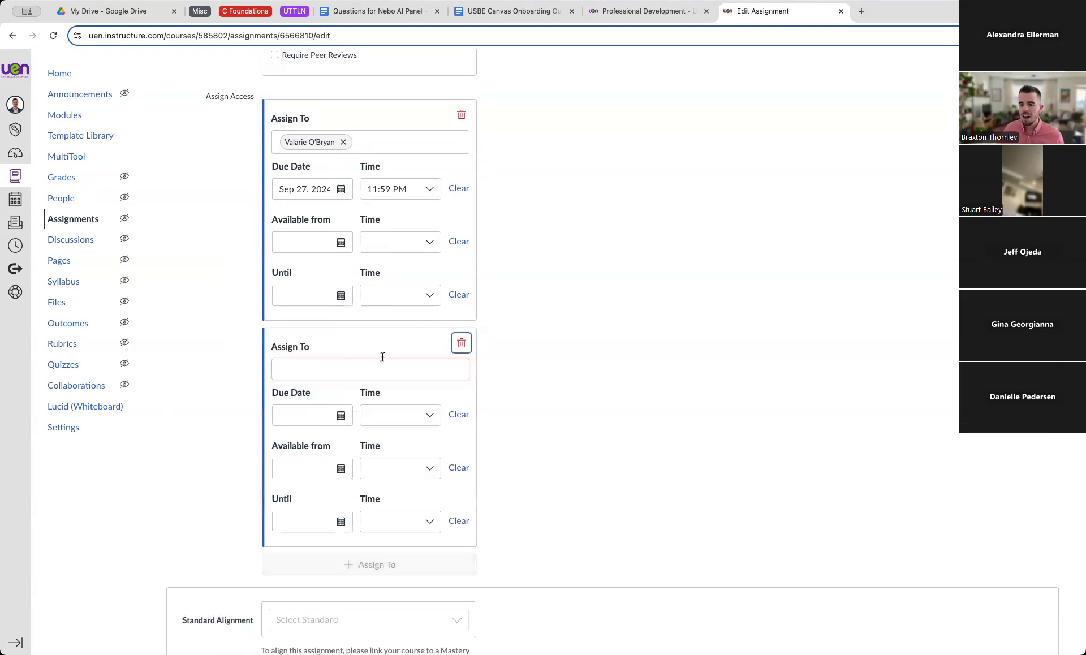
scroll(337, 362, "down", 1)
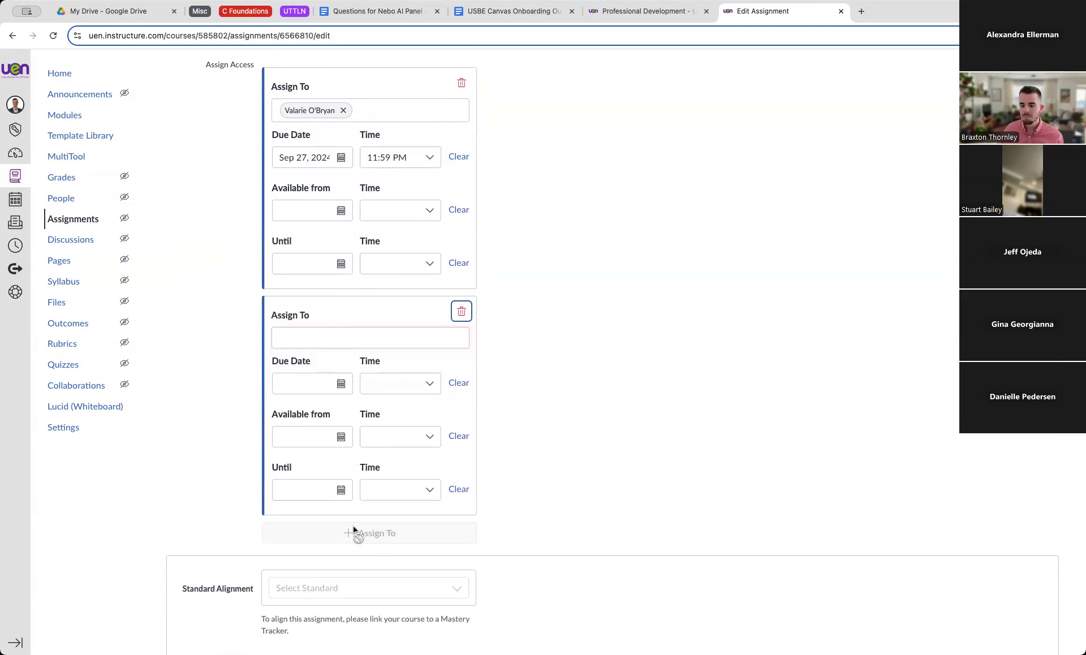
left_click(316, 336)
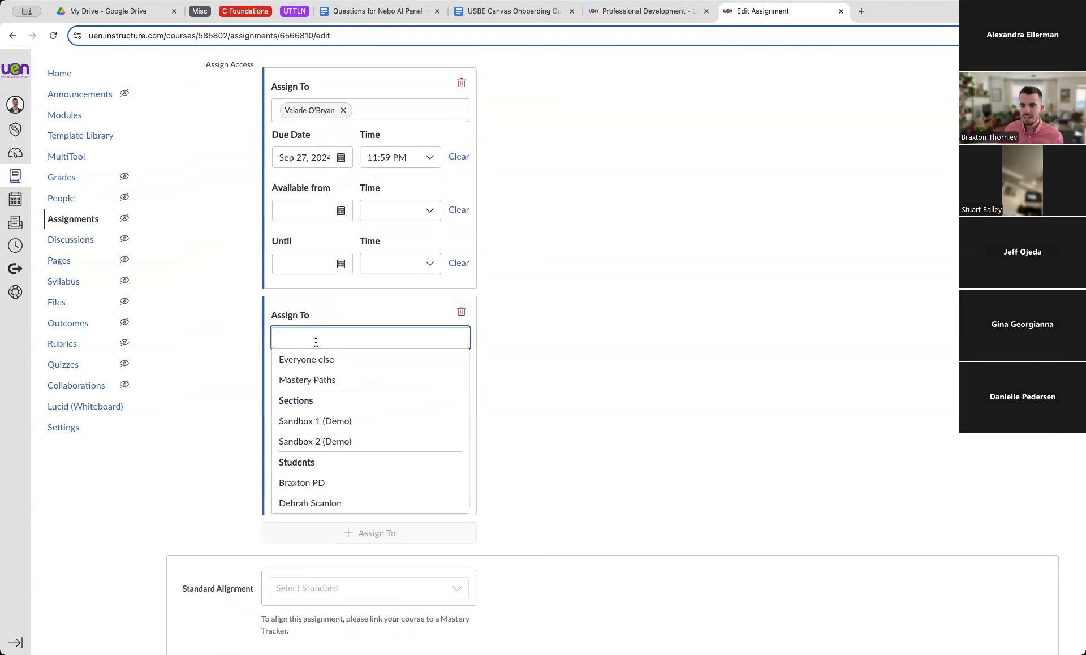
left_click(305, 365)
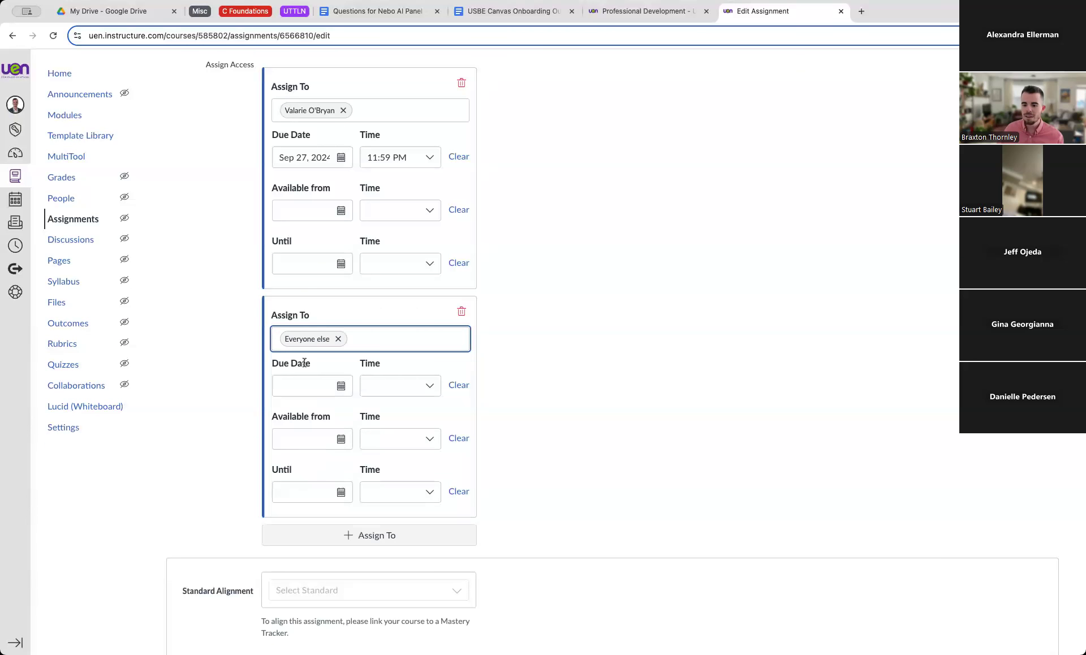
left_click(345, 388)
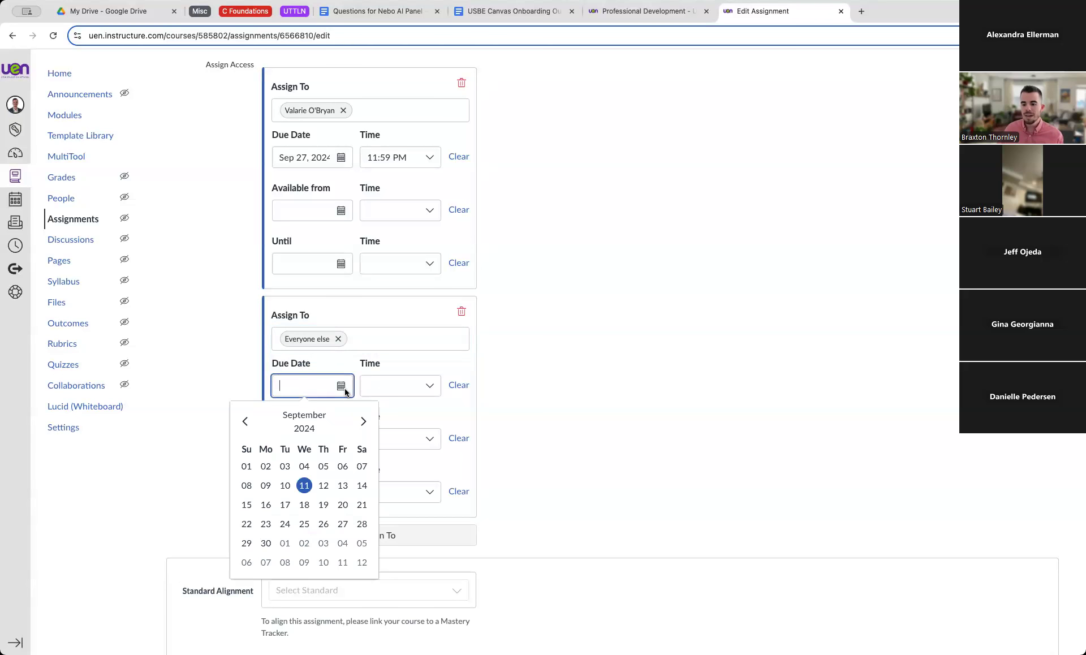
left_click(344, 487)
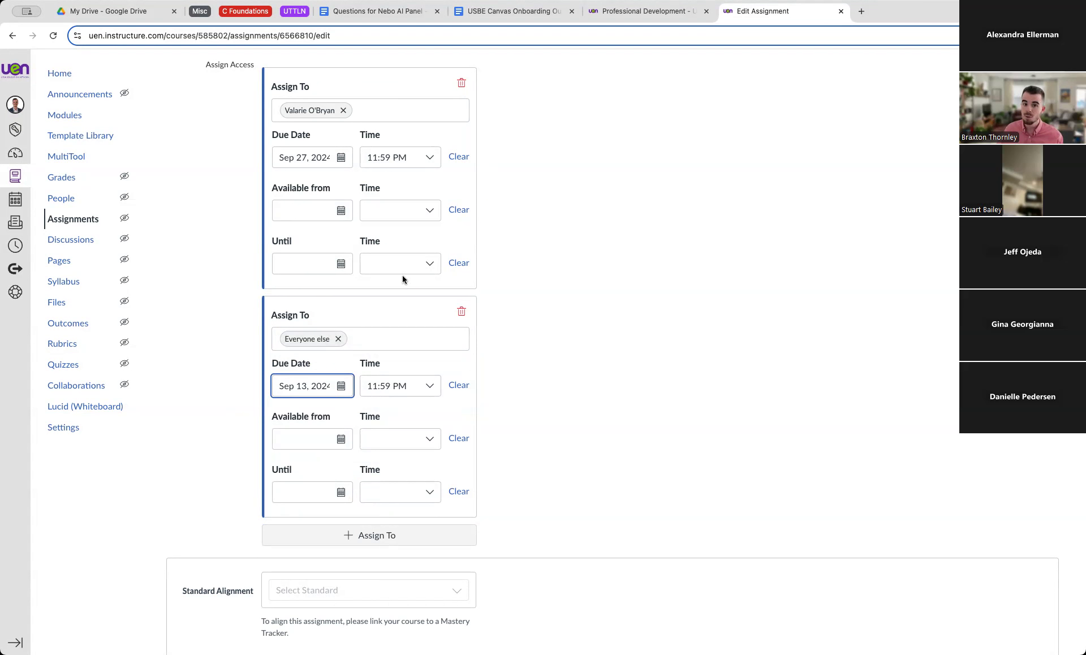
Save and publish the assignment with its two separate due dates.
scroll(329, 416, "down", 1)
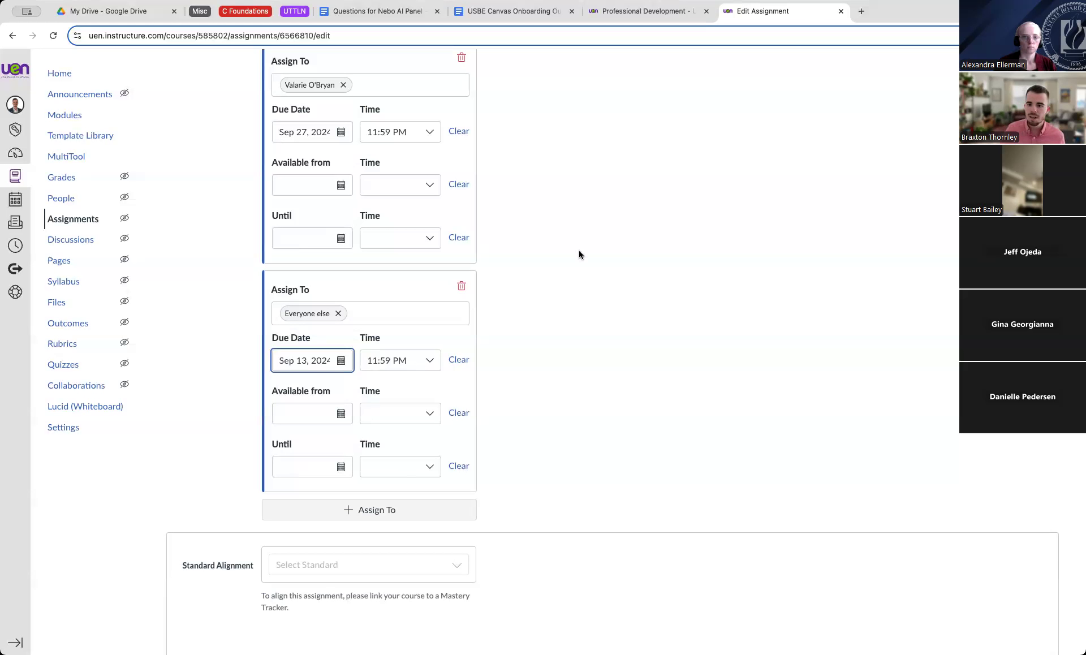
left_click(638, 206)
scroll(654, 215, "down", 4)
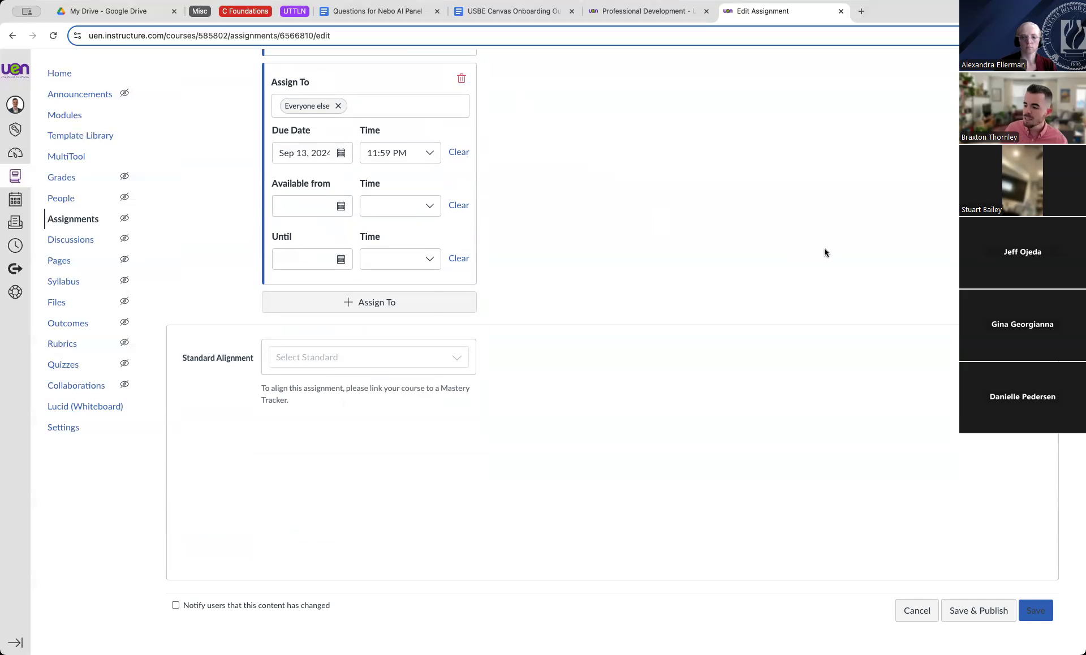
left_click(1040, 614)
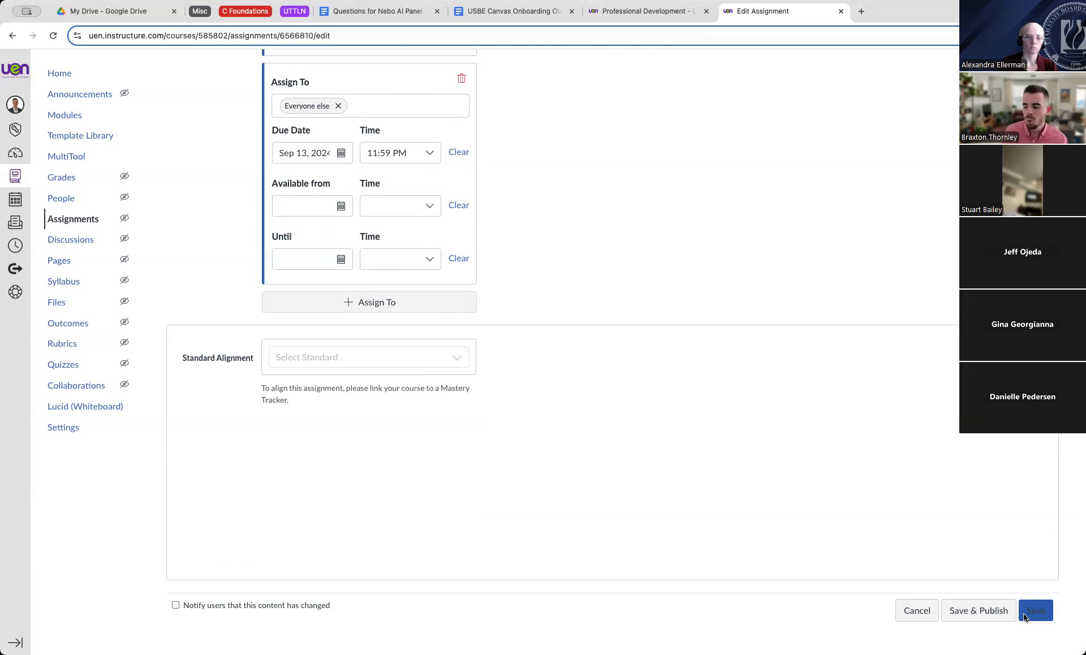
left_click(974, 616)
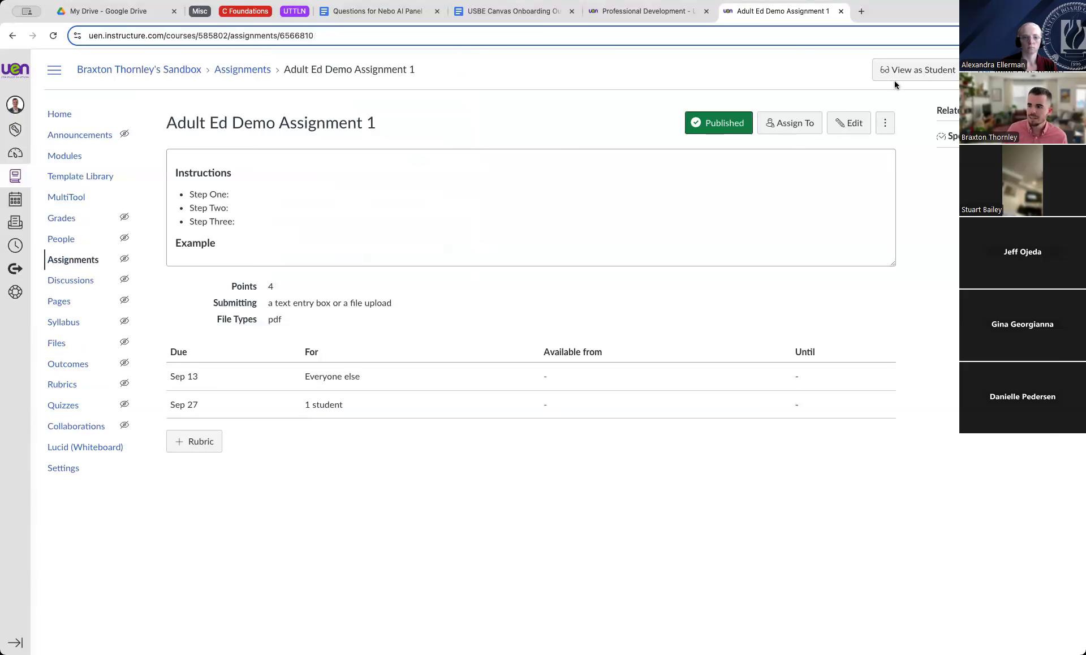
View the published assignment as a student and examine its title, due date, points, submission details and instructions.
left_click(905, 72)
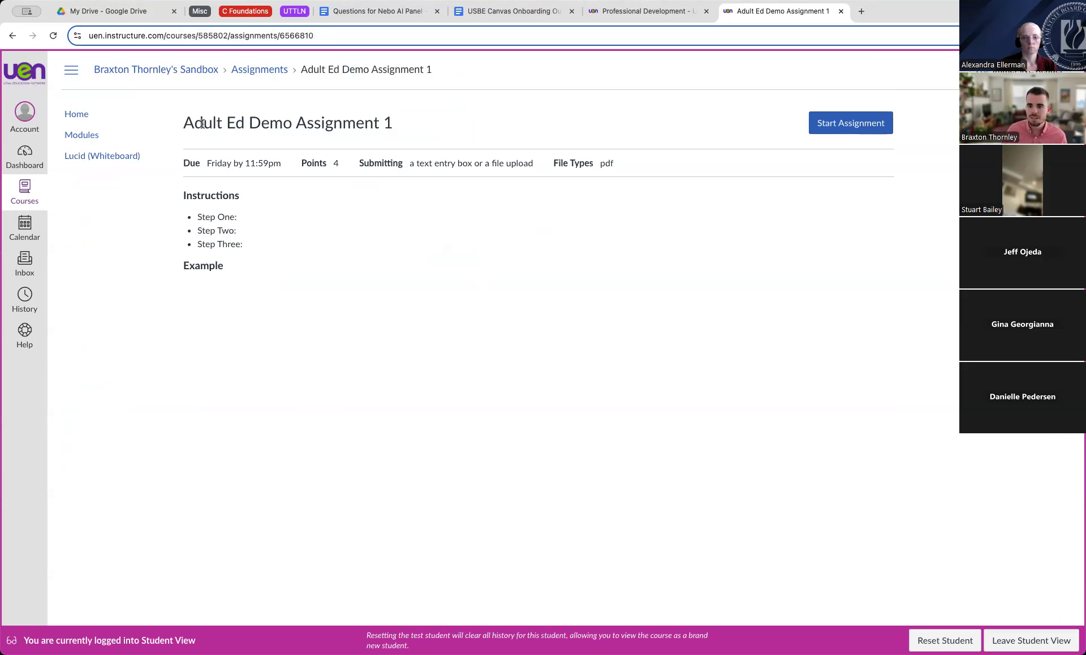
left_click_drag(184, 123, 391, 118)
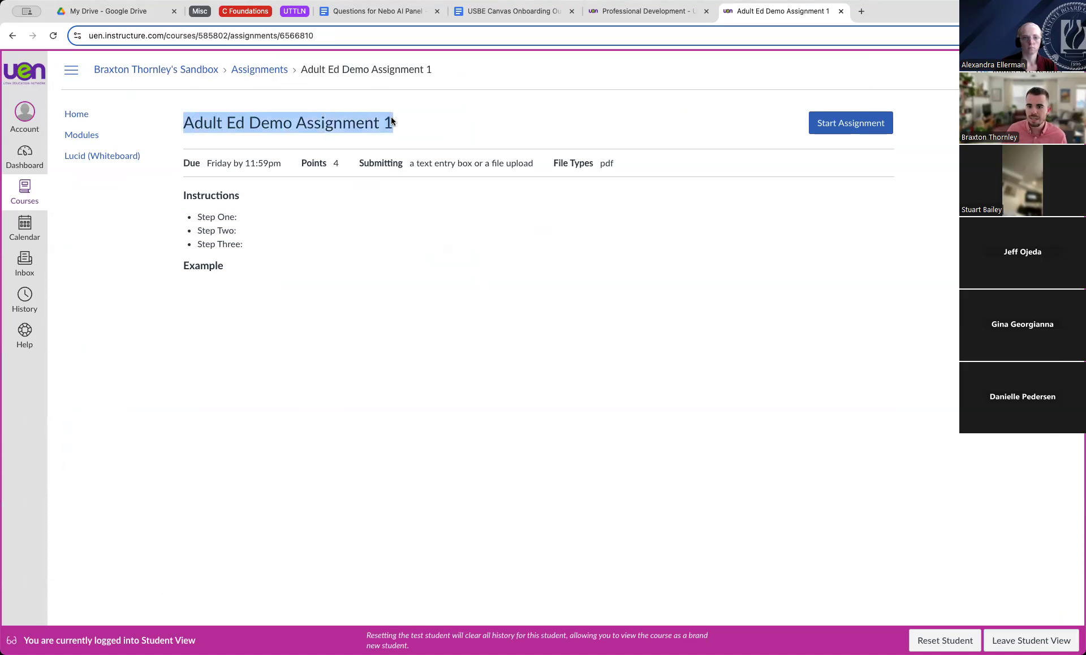
left_click(192, 163)
left_click_drag(616, 165, 182, 163)
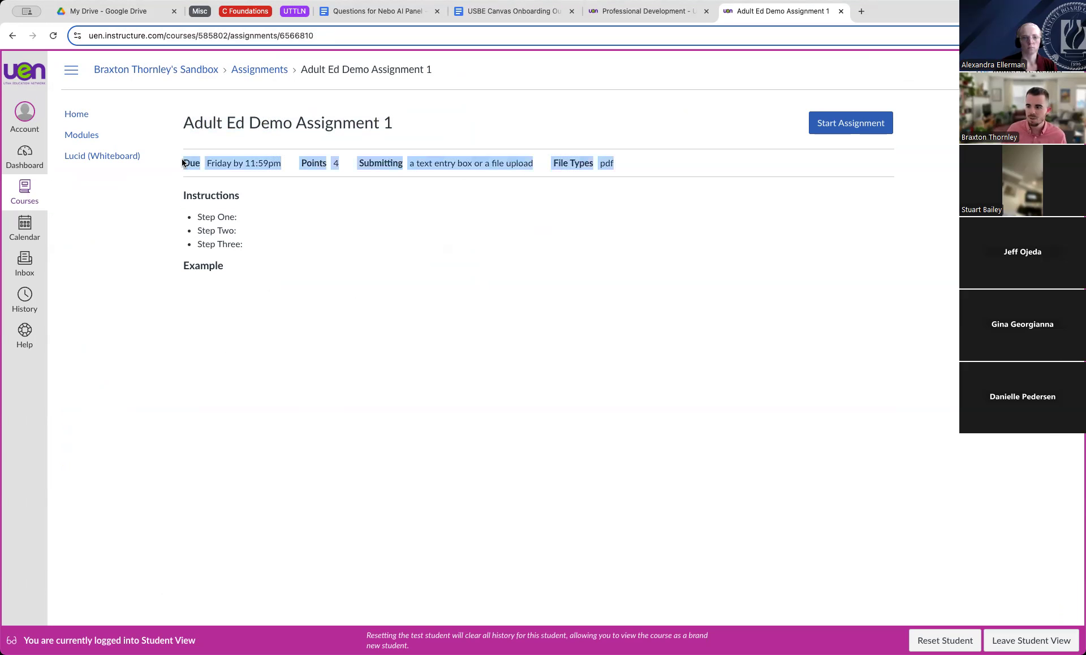
left_click_drag(181, 192, 230, 268)
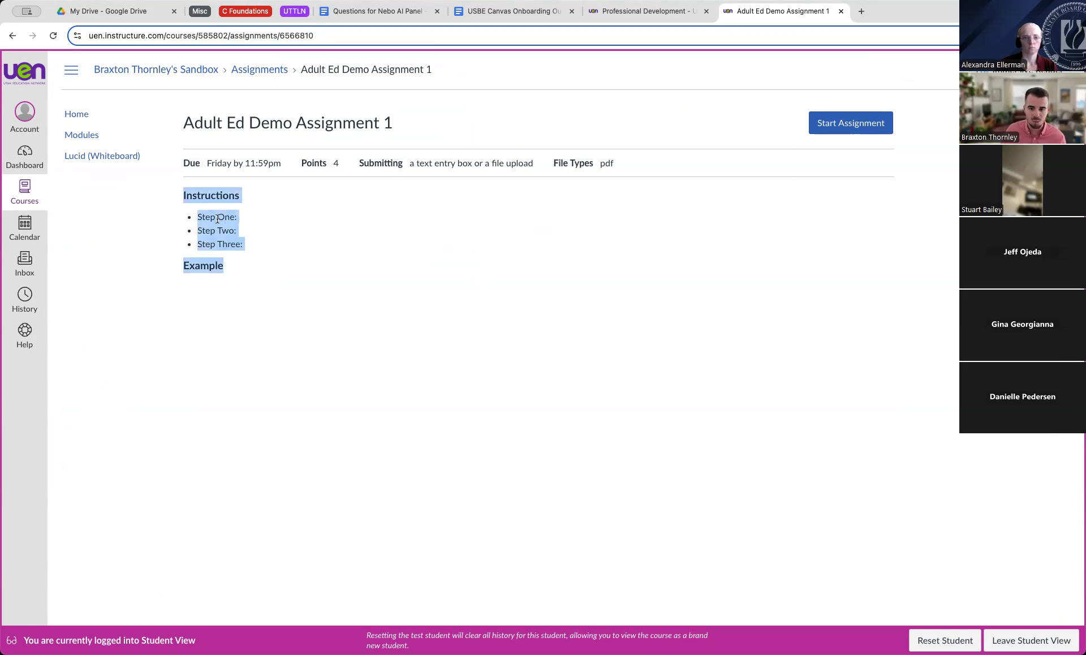
left_click(280, 300)
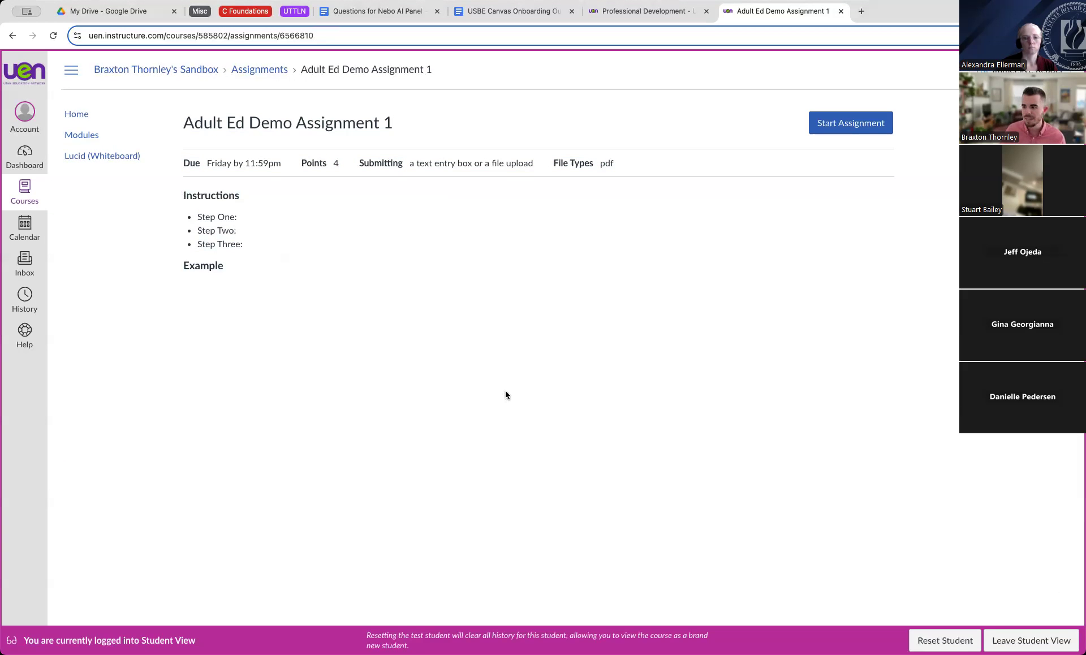
Start the assignment as the test student and try a Text Entry submission reading "Type", without submitting it.
left_click(824, 123)
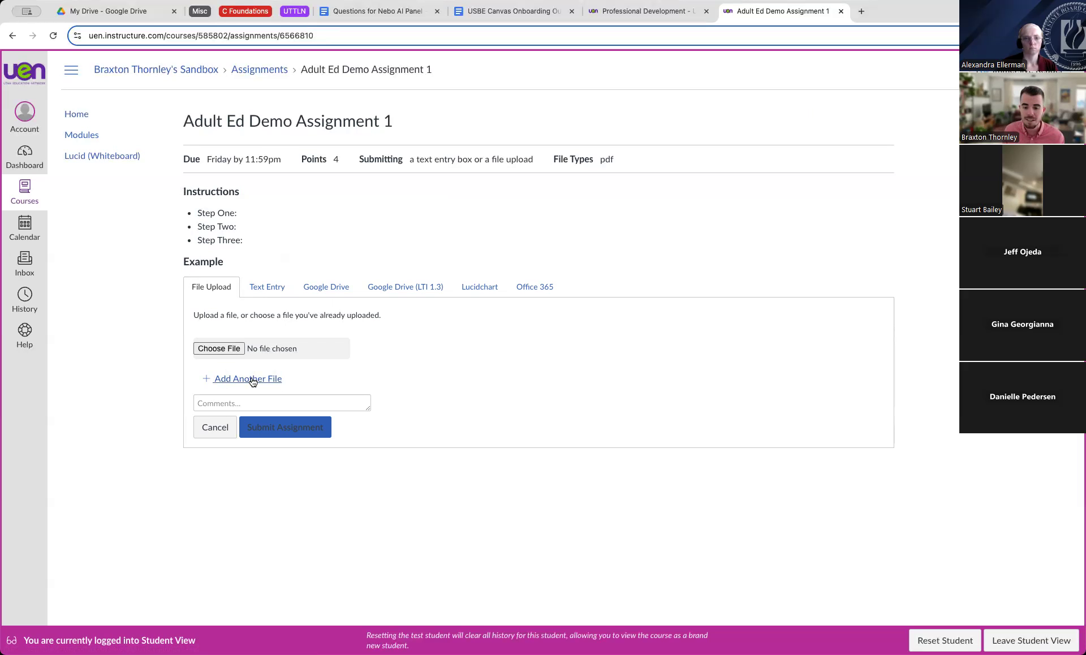
left_click(286, 291)
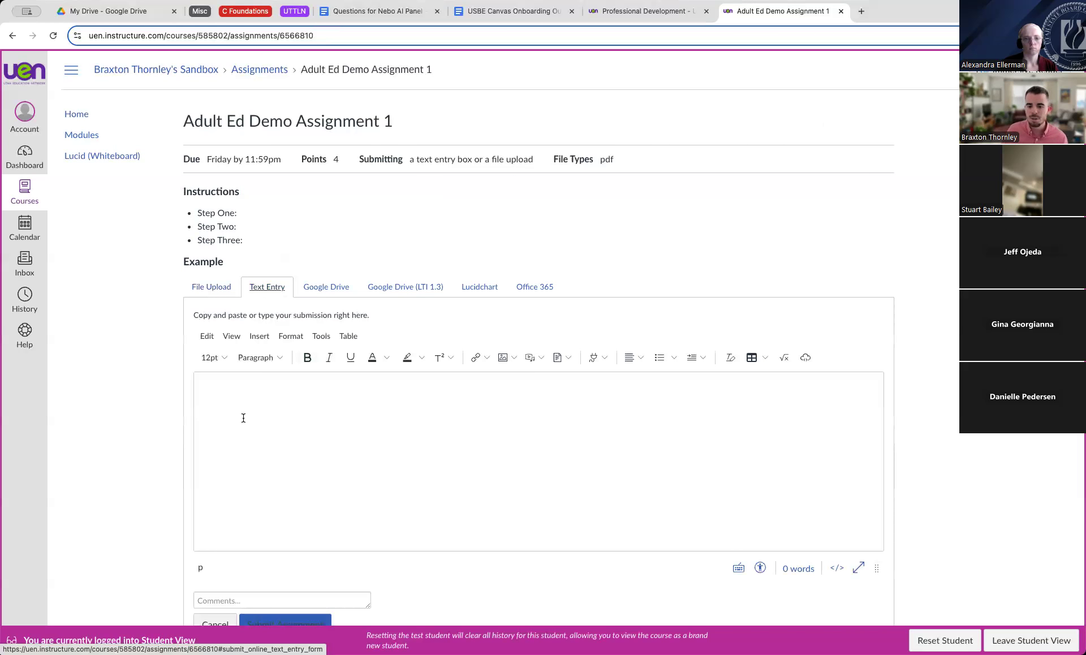
left_click(243, 417)
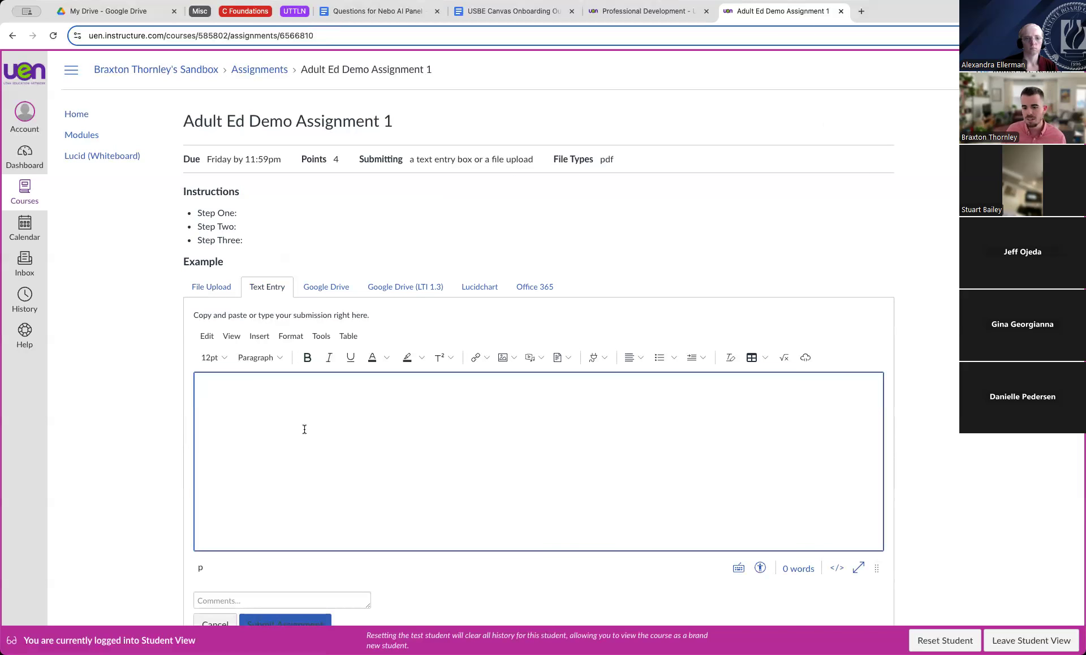
type("Type")
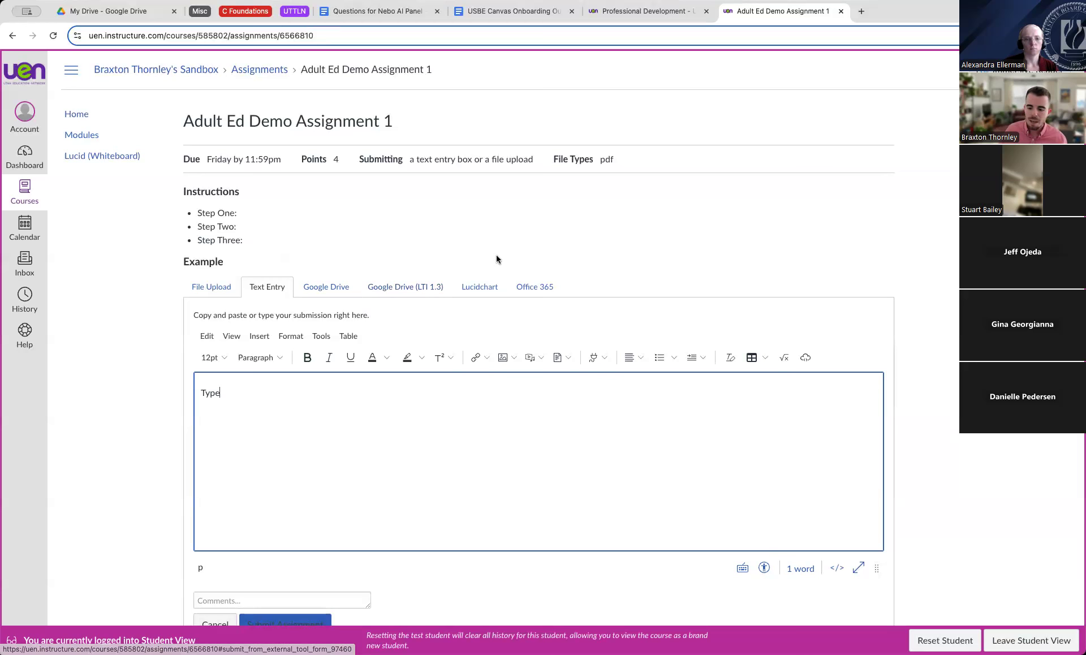
scroll(364, 422, "down", 2)
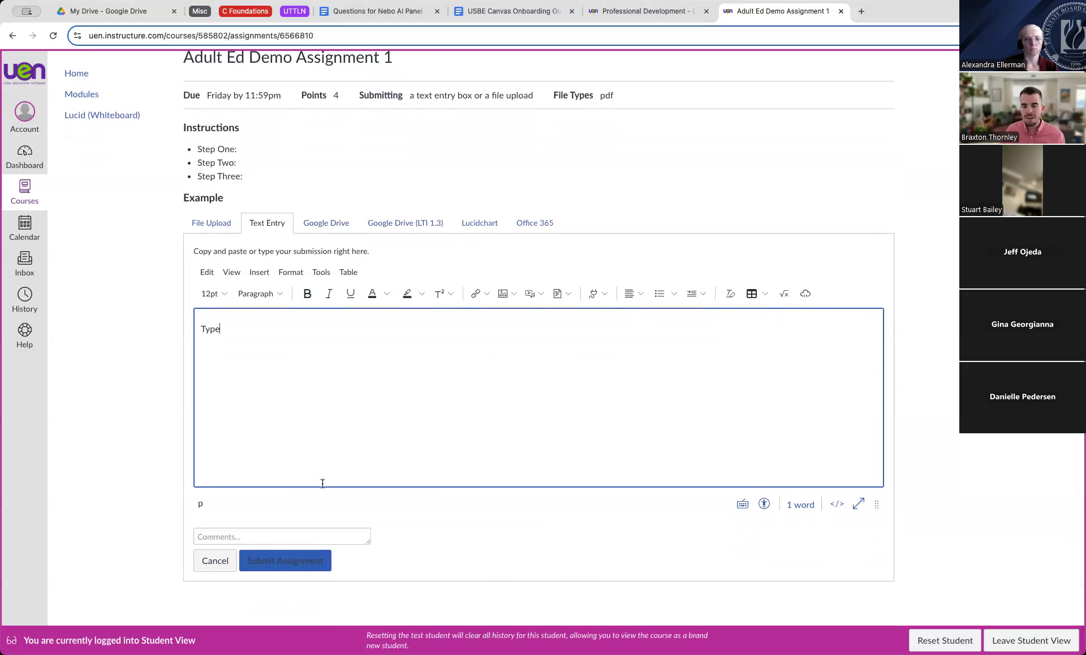
Leave Student View and open the course's Assignments list.
left_click(1013, 639)
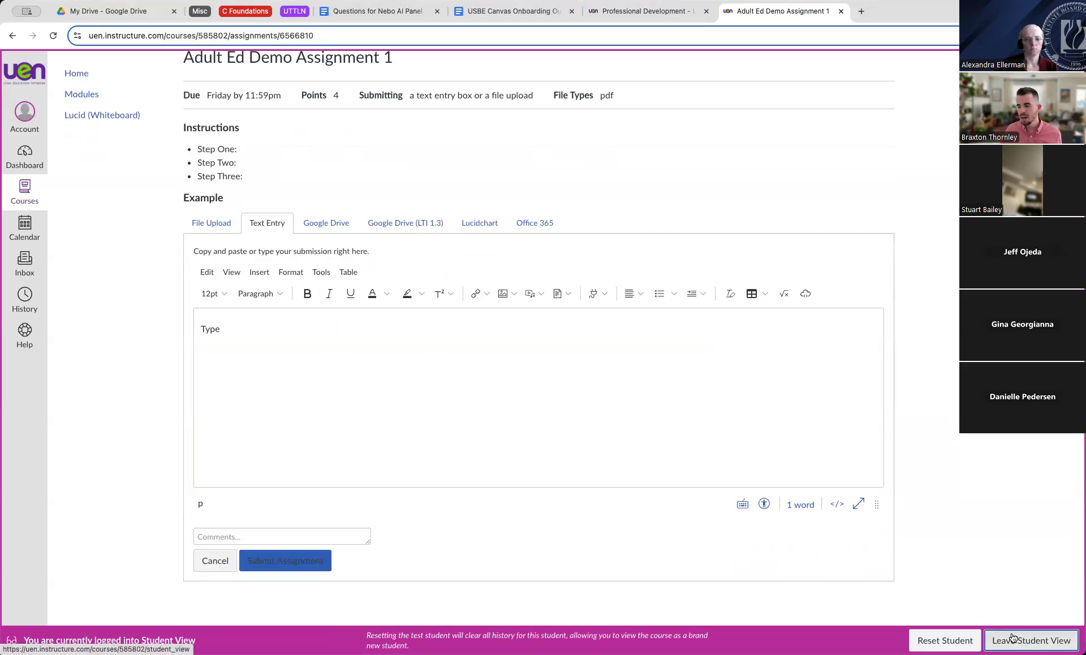
left_click(192, 260)
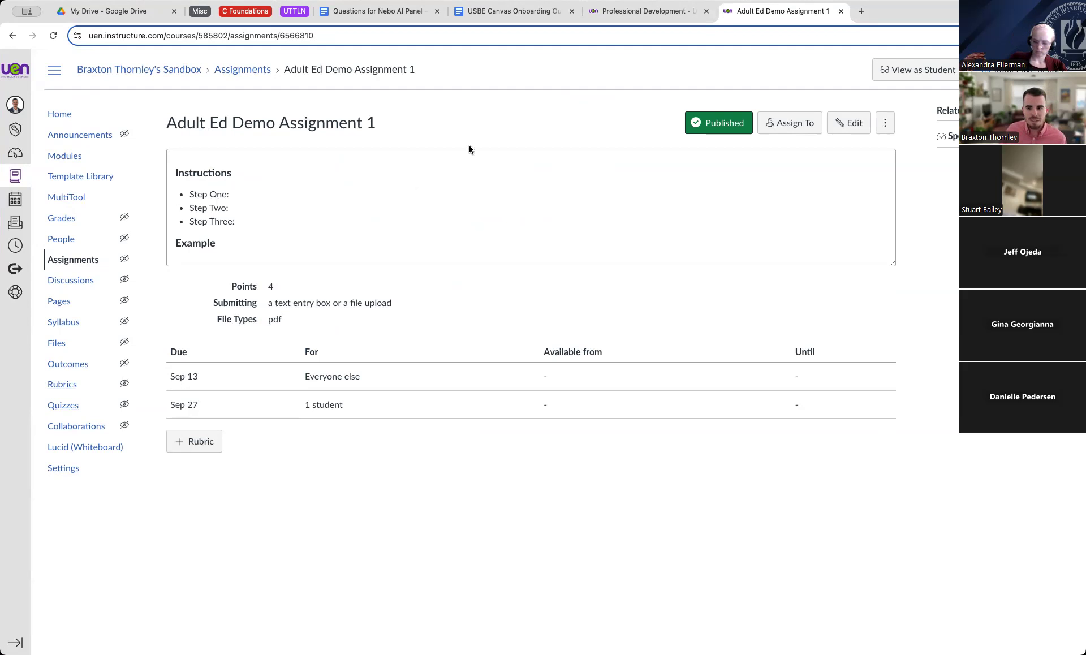
left_click(102, 262)
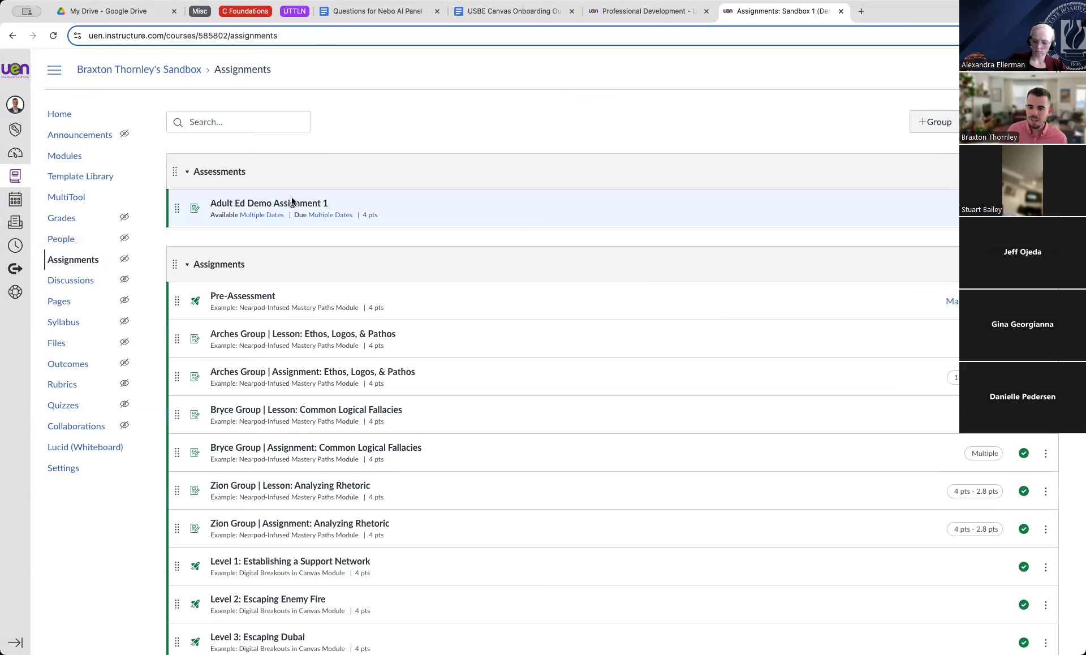
Open the Adult Ed Demo Assignment 1 assignment and start a new rubric titled "Demo Rubric 1".
left_click(288, 206)
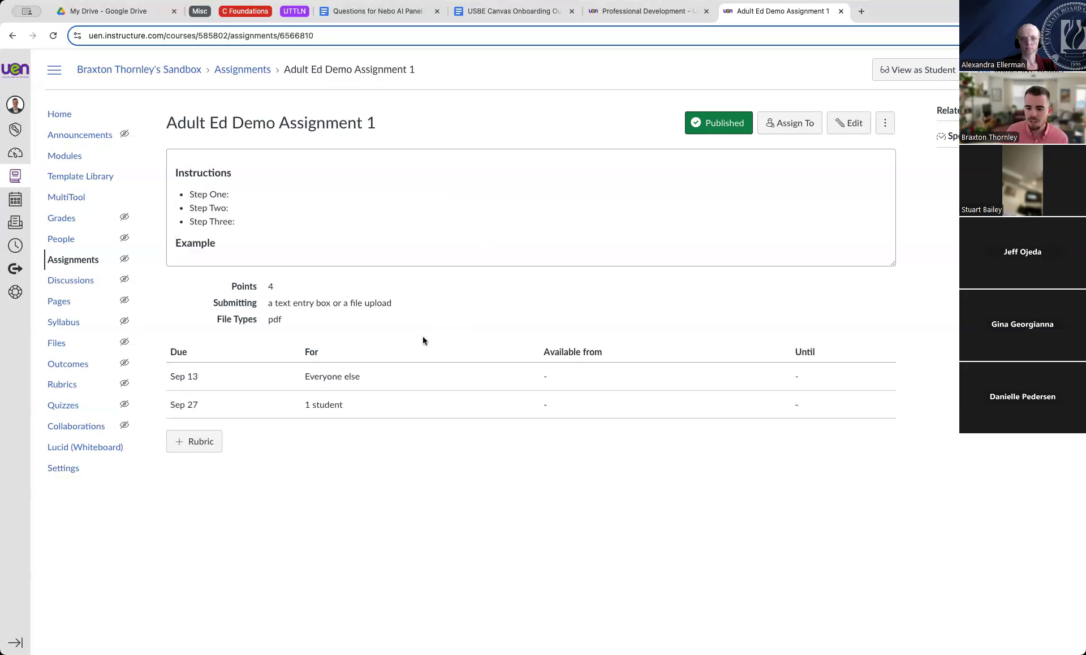
left_click(207, 451)
scroll(447, 352, "down", 2)
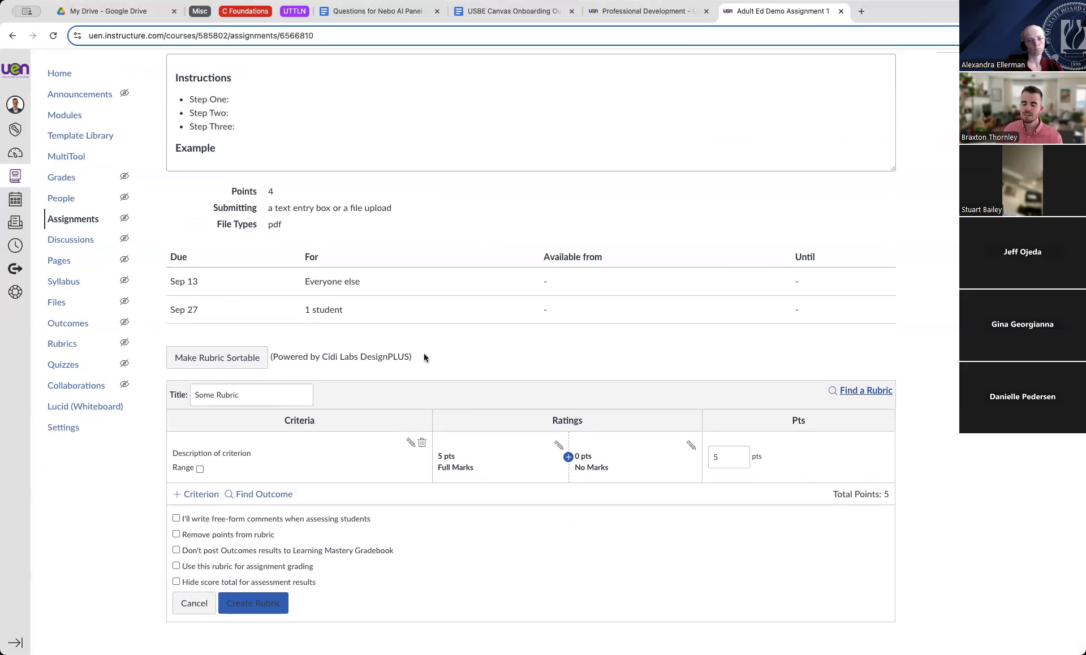
triple_click(241, 396)
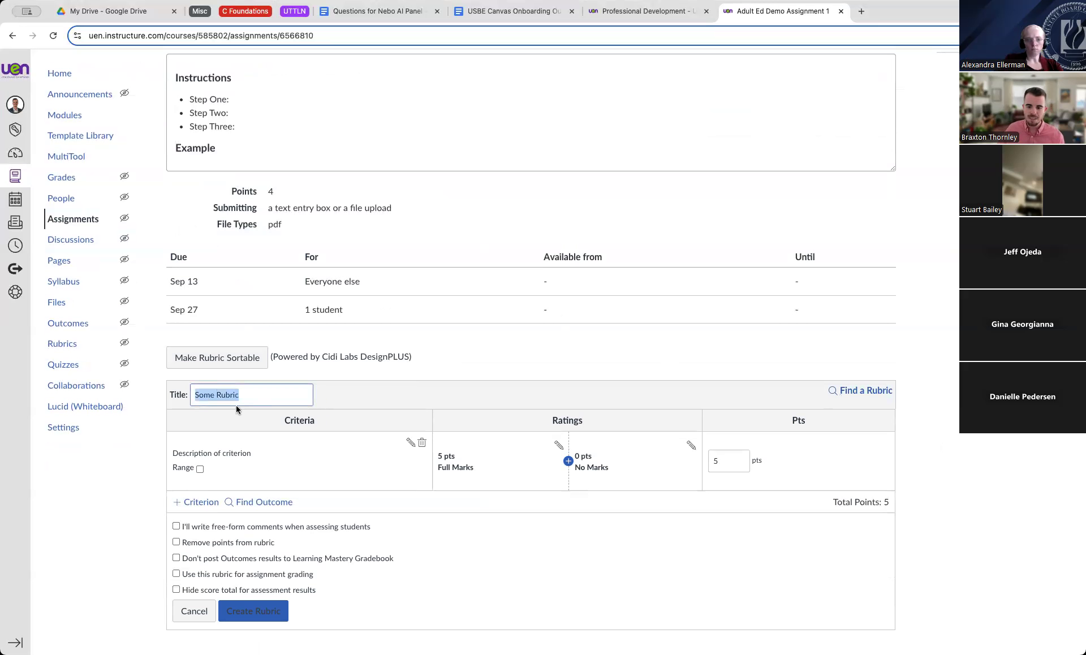
type("Demo Rub")
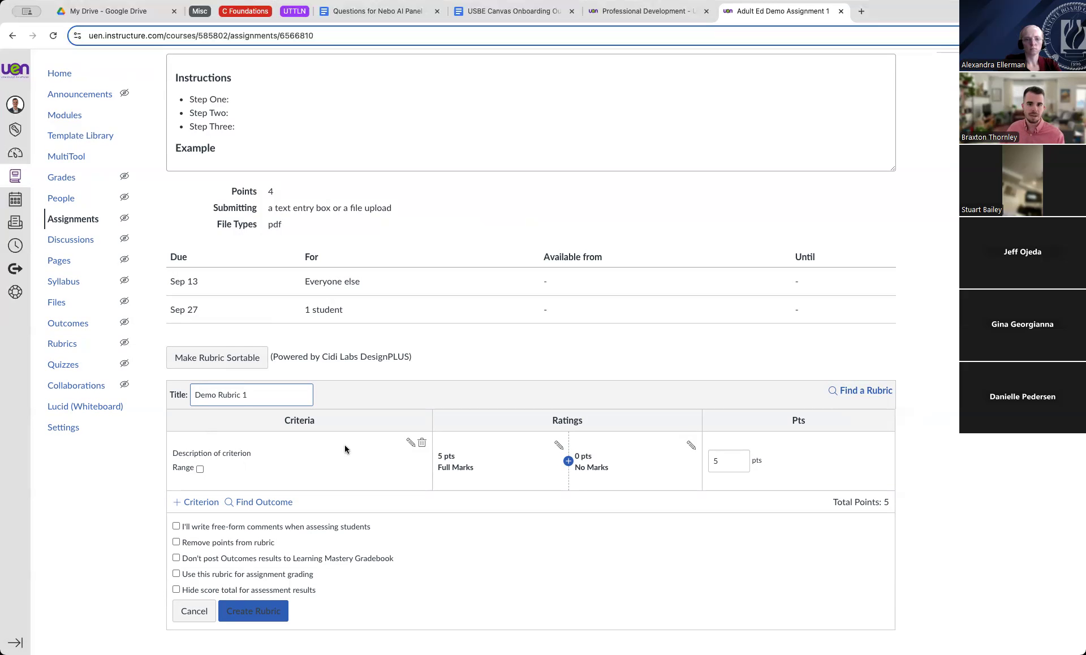
Change the description of the rubric's first criterion to "Depth".
left_click(410, 444)
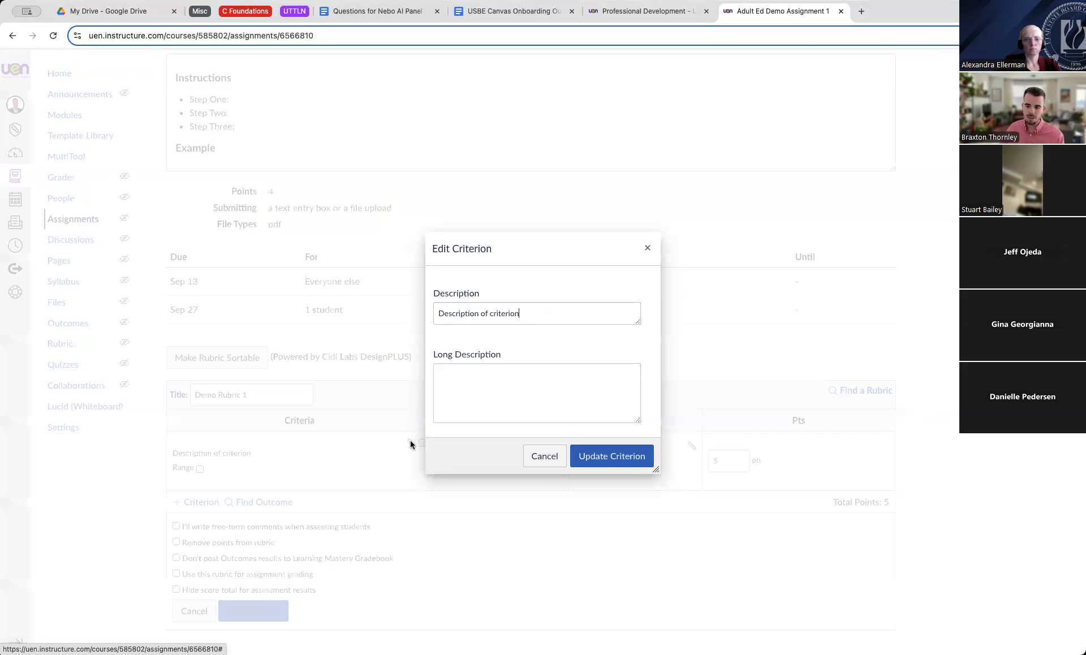
triple_click(471, 313)
type("Depth")
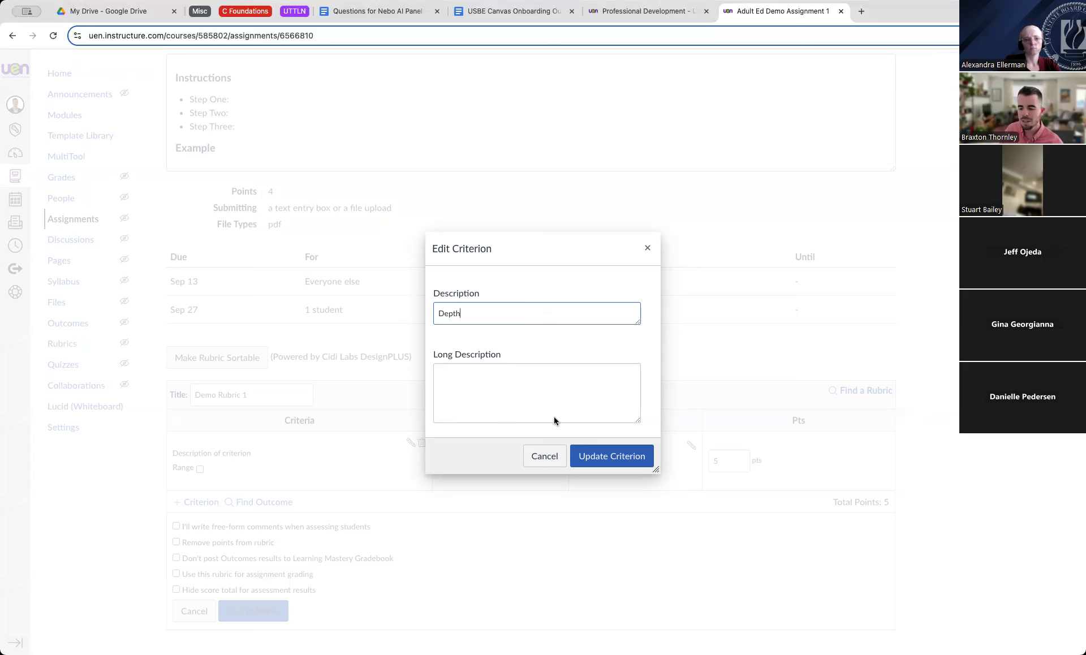
left_click(600, 464)
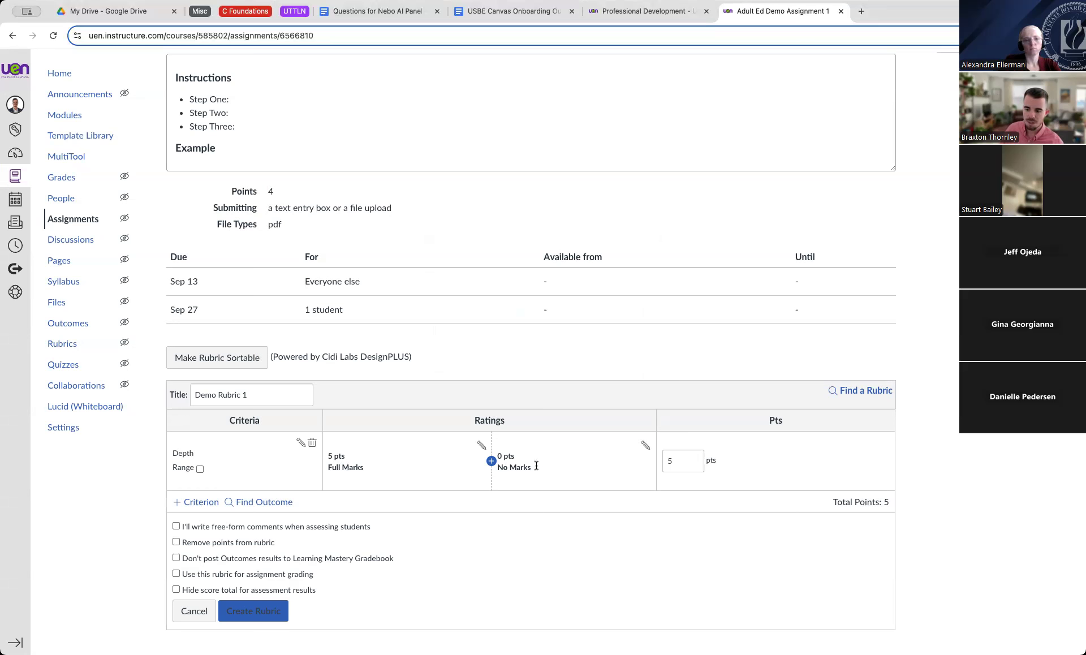
Set the Depth criterion's top rating to 1 point, titled "Full Credit", with the description "Write two pages".
left_click(480, 445)
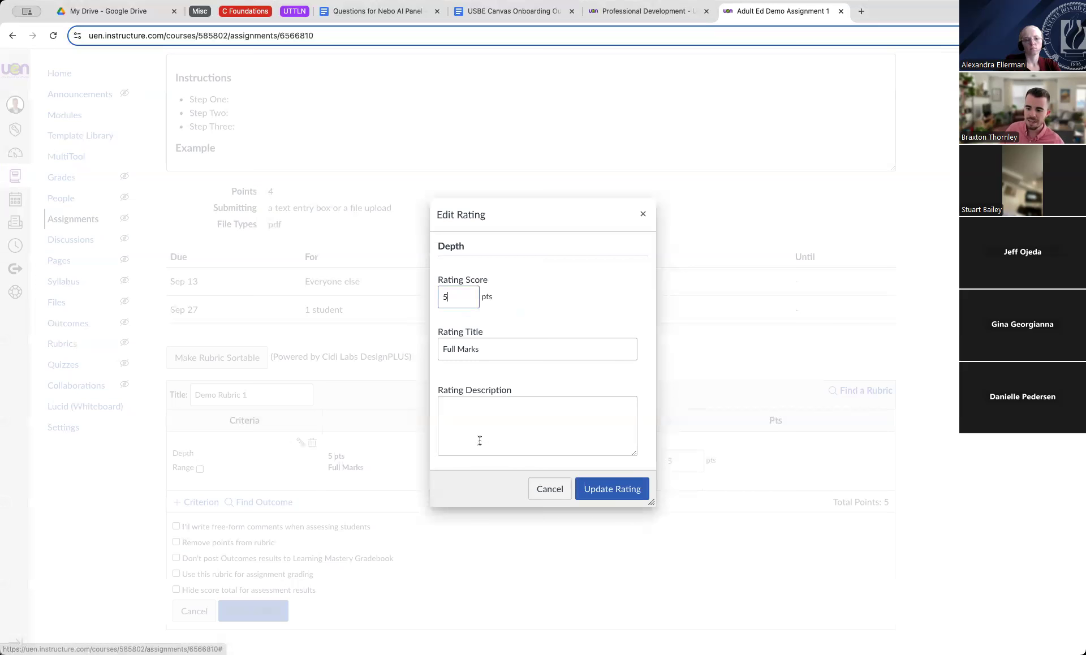
left_click_drag(469, 298, 440, 298)
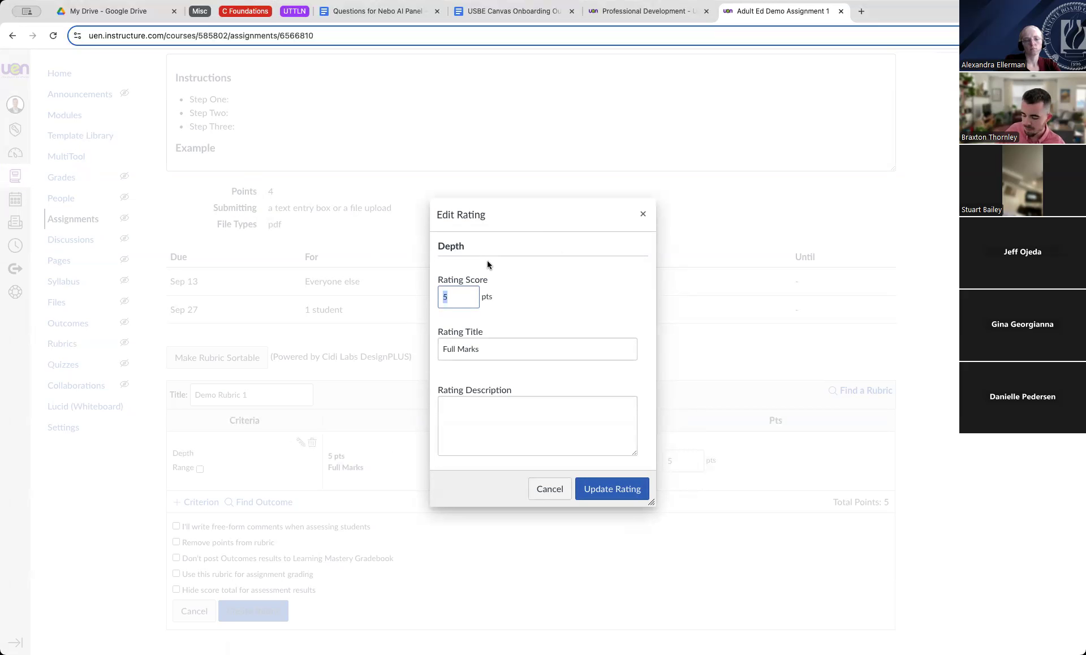
type("1")
left_click_drag(496, 345, 428, 343)
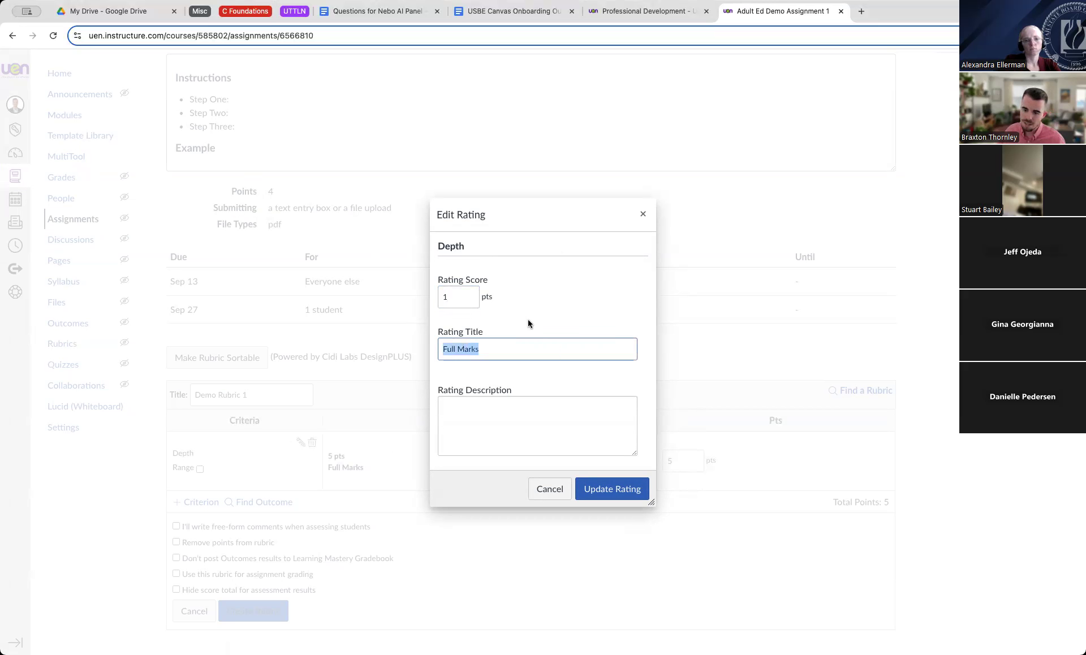
type("Full Credit")
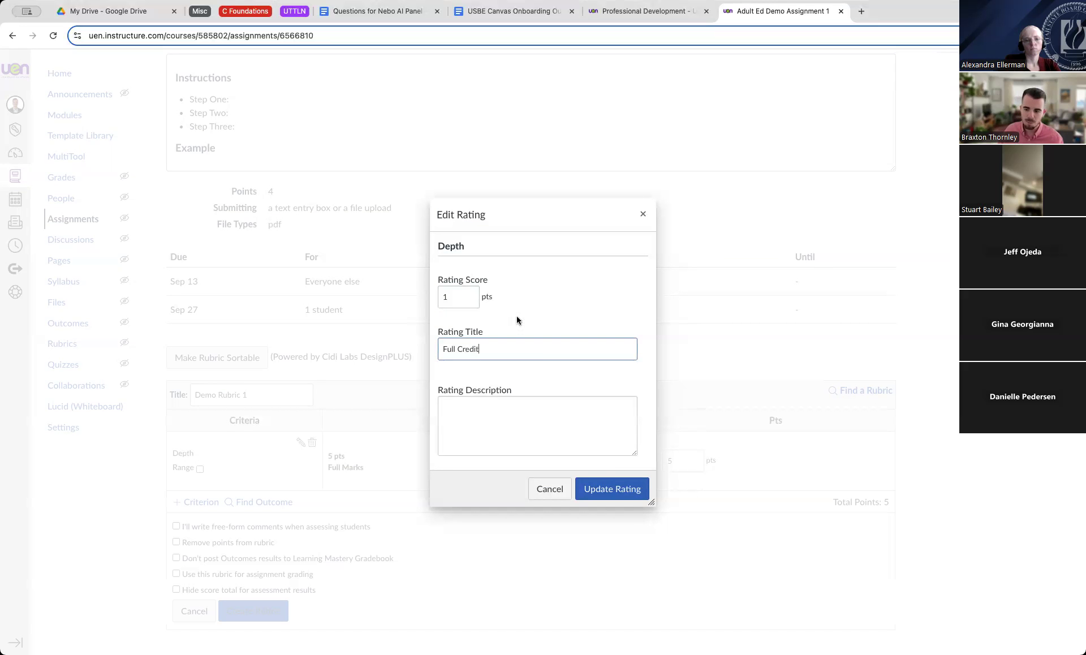
left_click(445, 438)
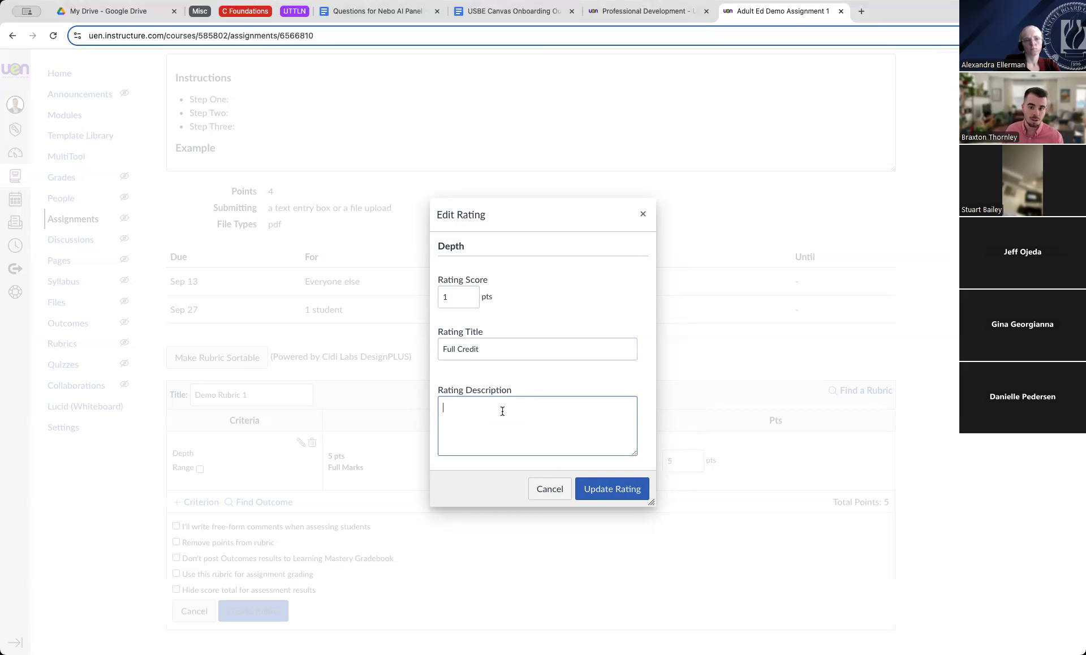
type("Write two pages")
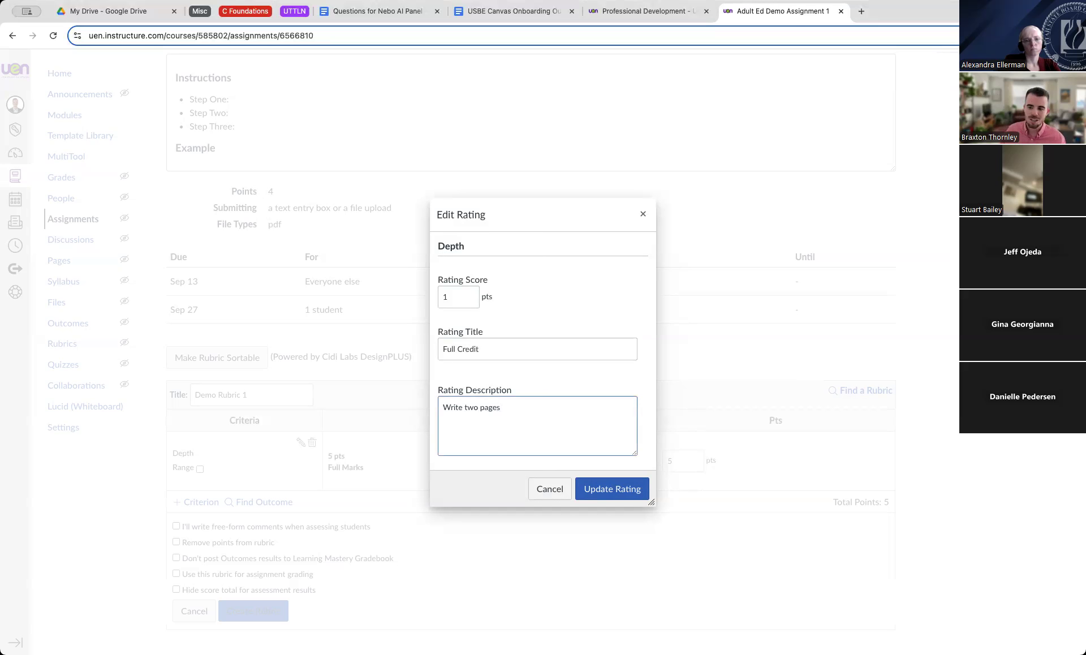
left_click(597, 490)
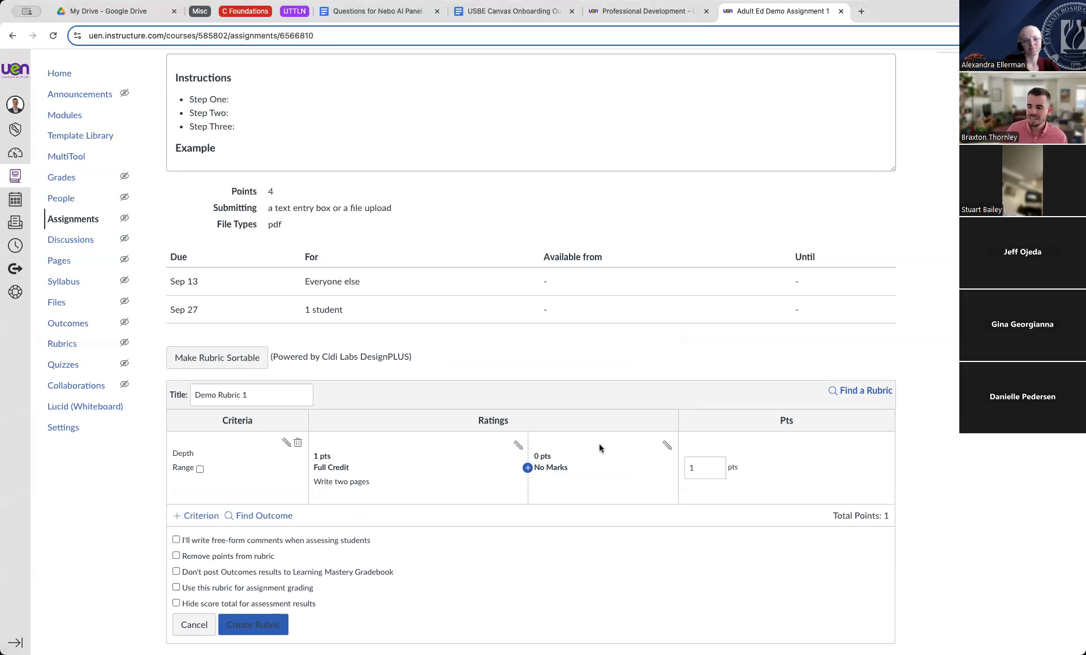
Add a 0.5-point rating titled "Half Credit" between the highest and lowest ratings of the Depth criterion.
left_click(528, 469)
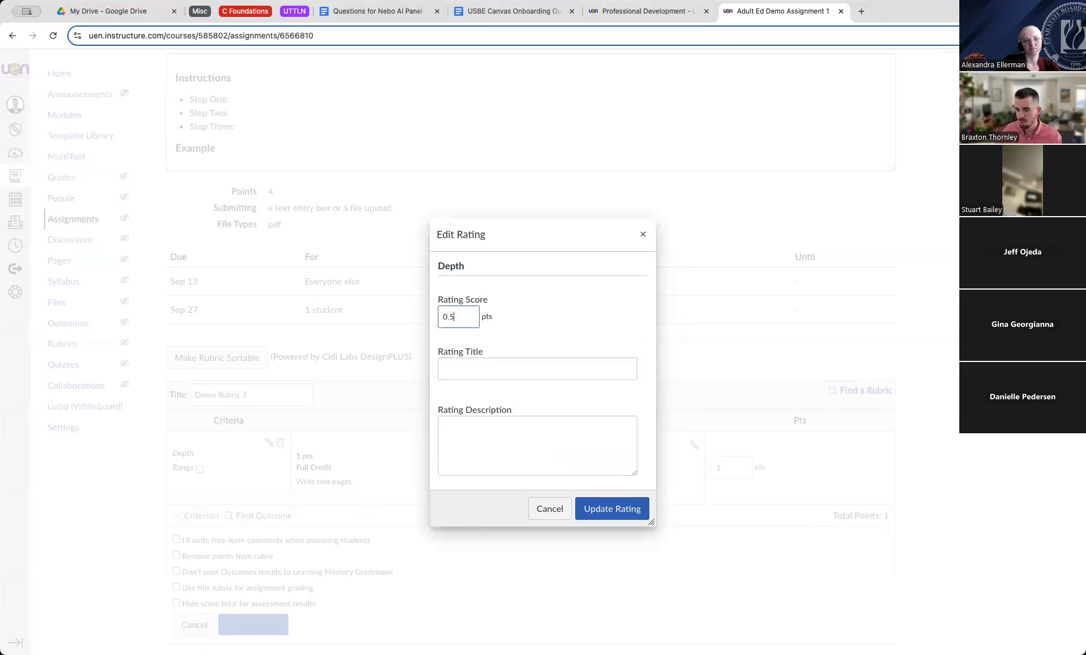
left_click(446, 366)
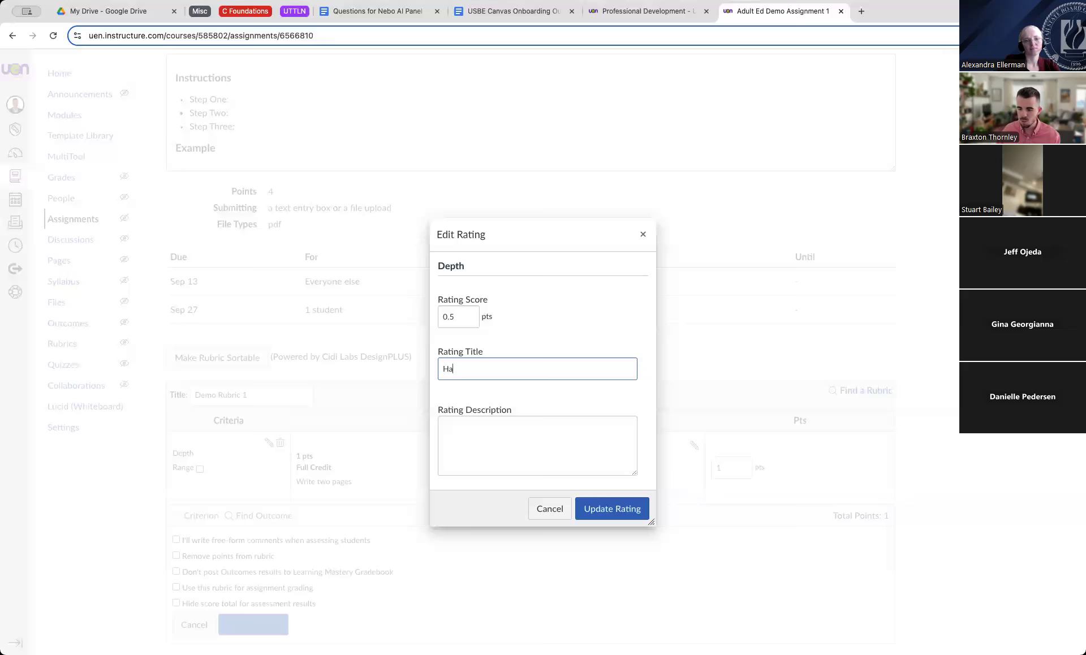
type("Half Credit")
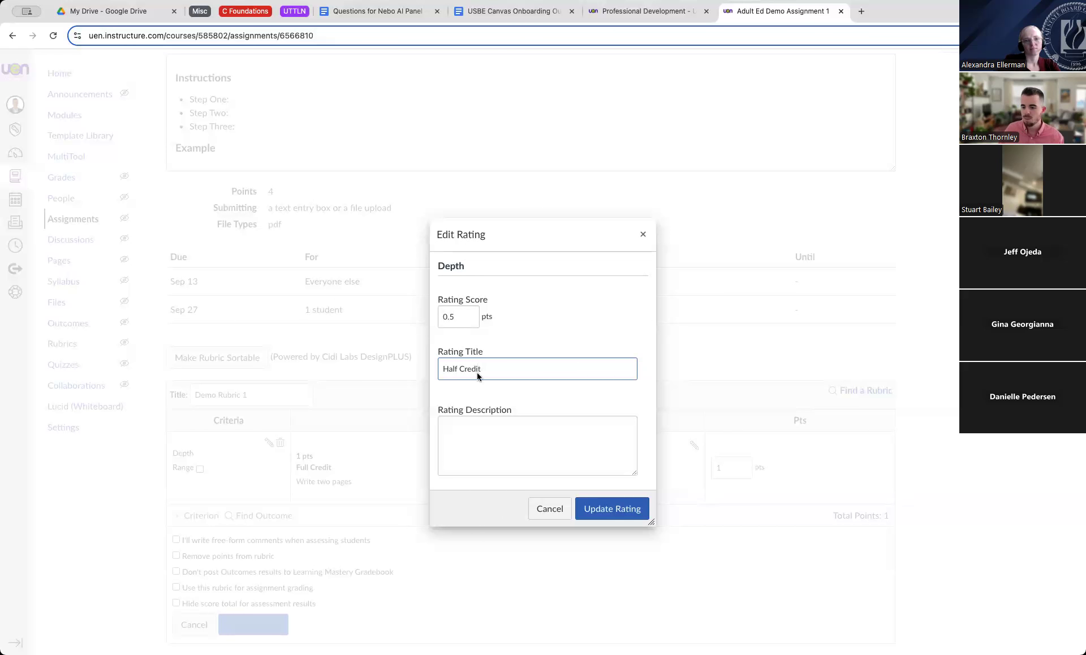
left_click(627, 513)
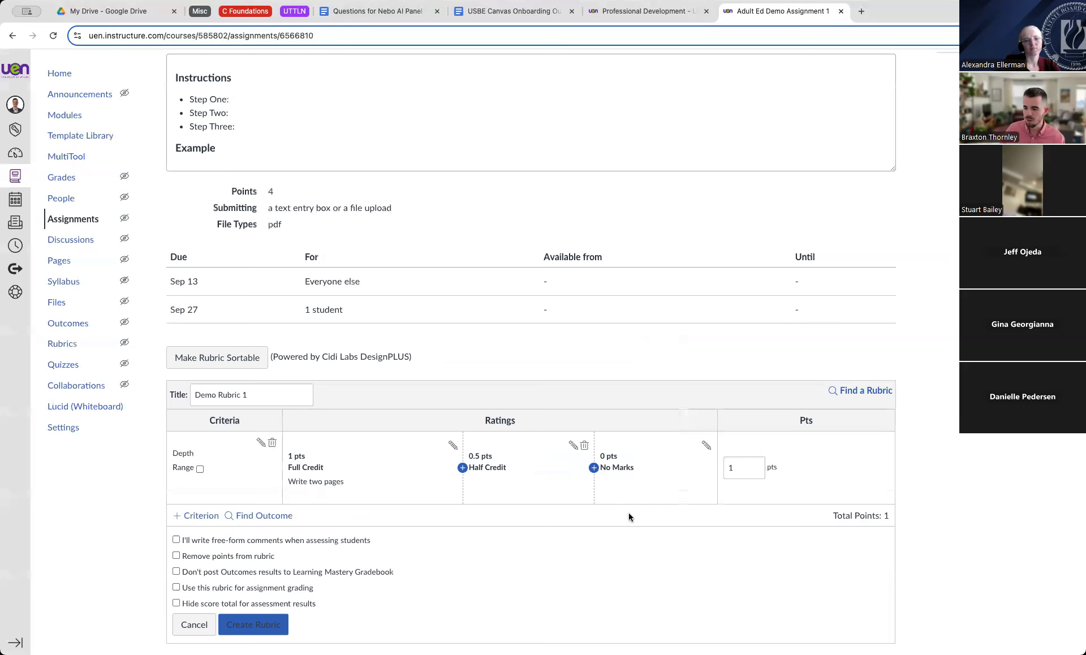
Retitle the Depth criterion's zero-point rating "No Credit".
left_click(706, 447)
left_click_drag(485, 368, 454, 371)
type("Credit")
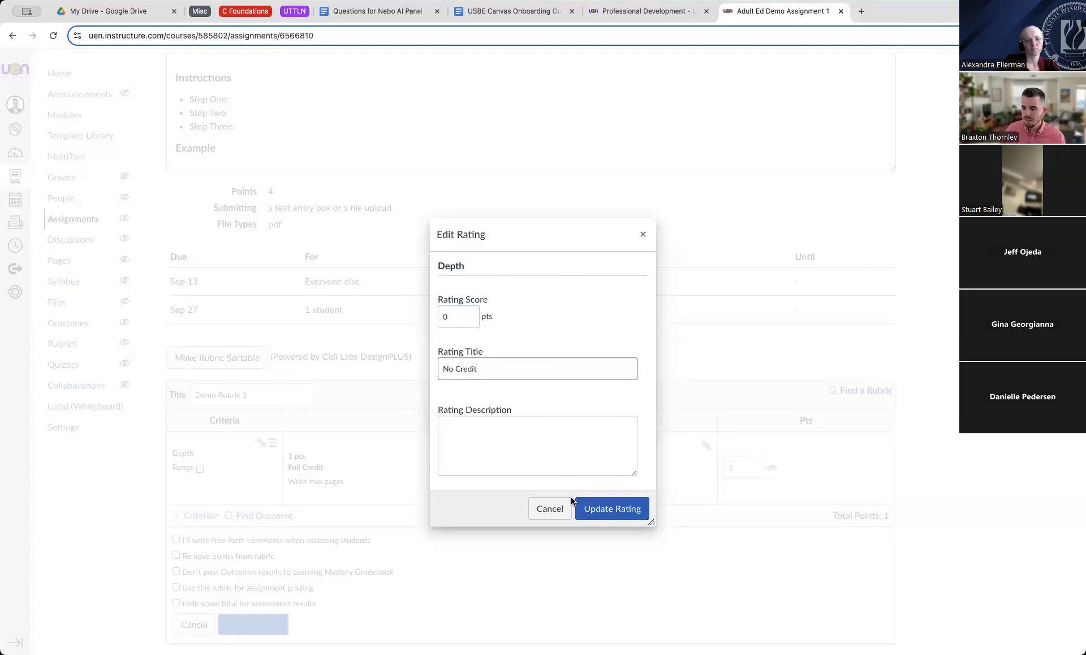
left_click(595, 512)
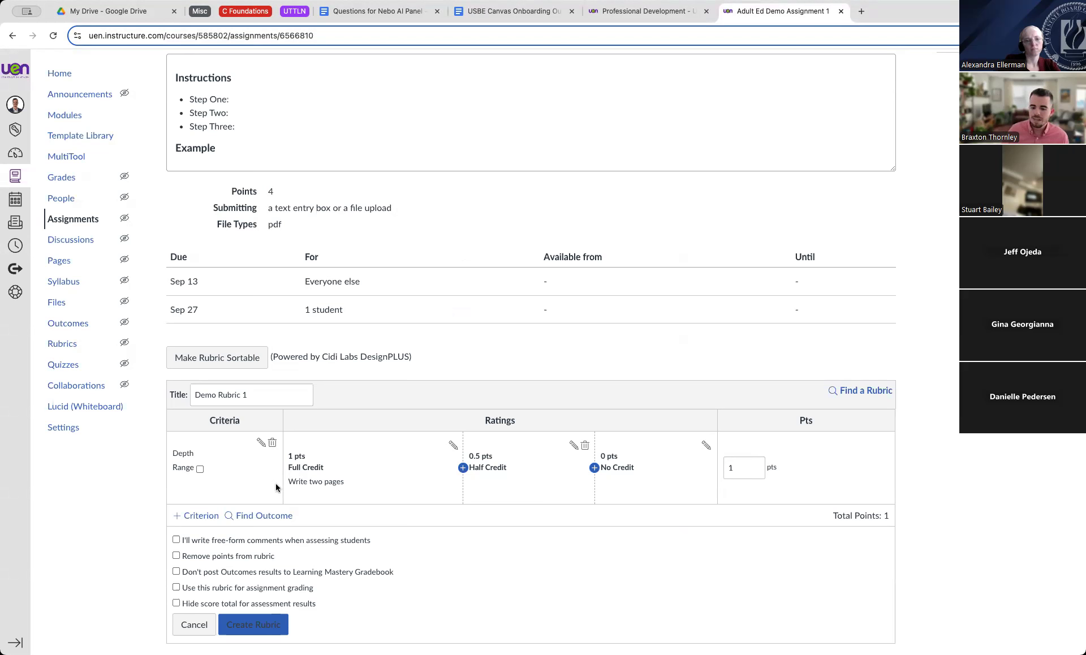
Add a new criterion described as "Grammar" to the rubric.
left_click(191, 518)
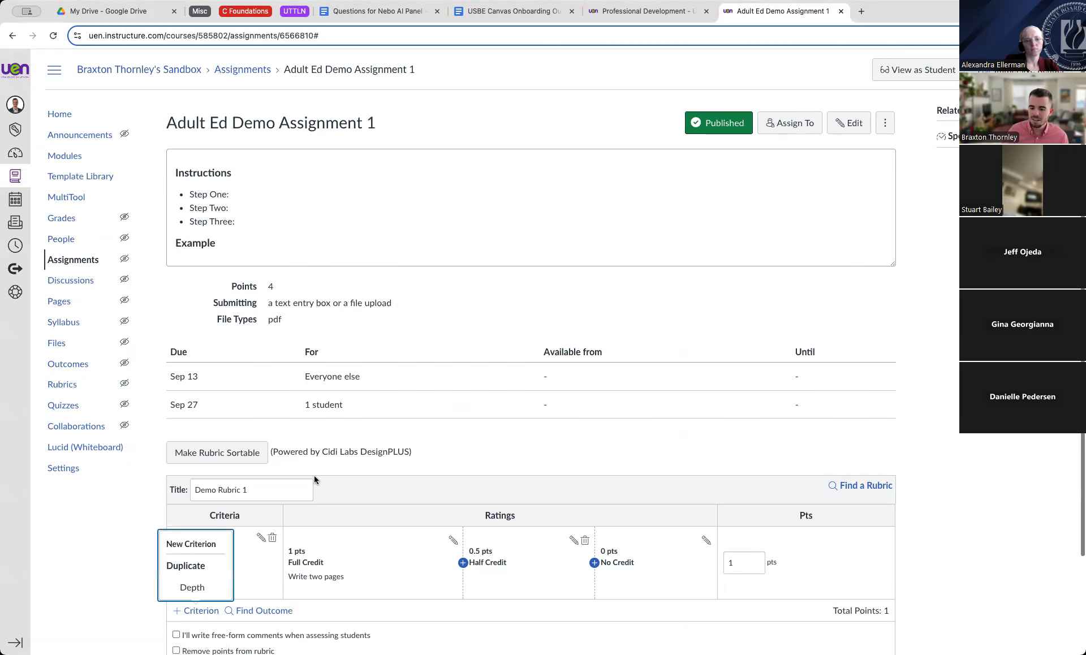
left_click(198, 545)
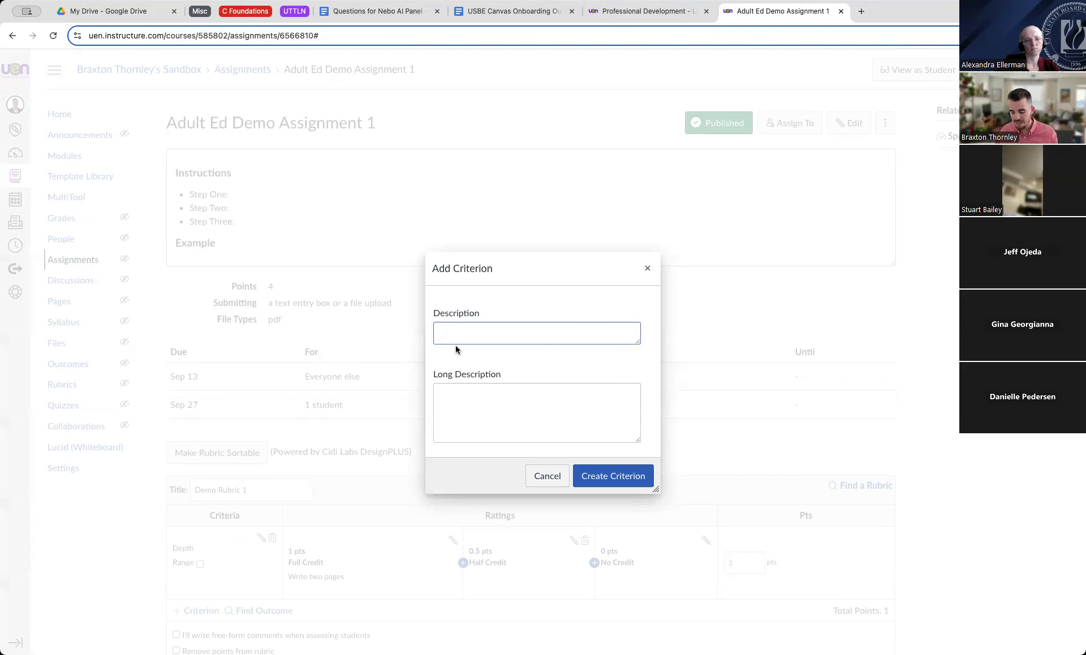
type("Grammar")
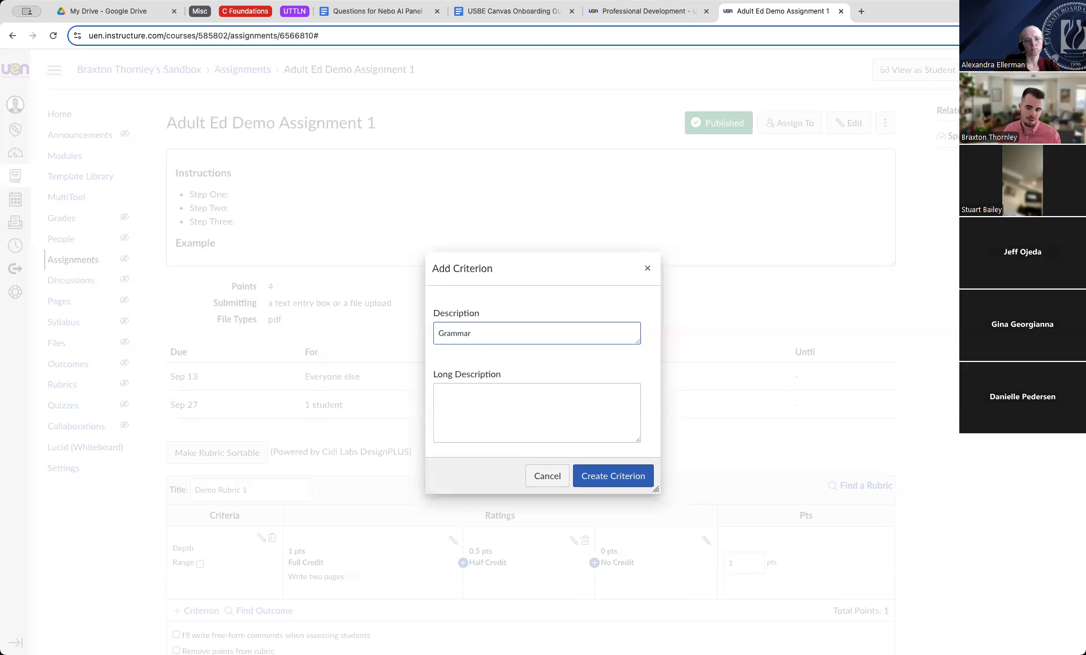
left_click(611, 481)
Compare the rubric's total points with the points assigned to the assignment.
scroll(475, 450, "down", 2)
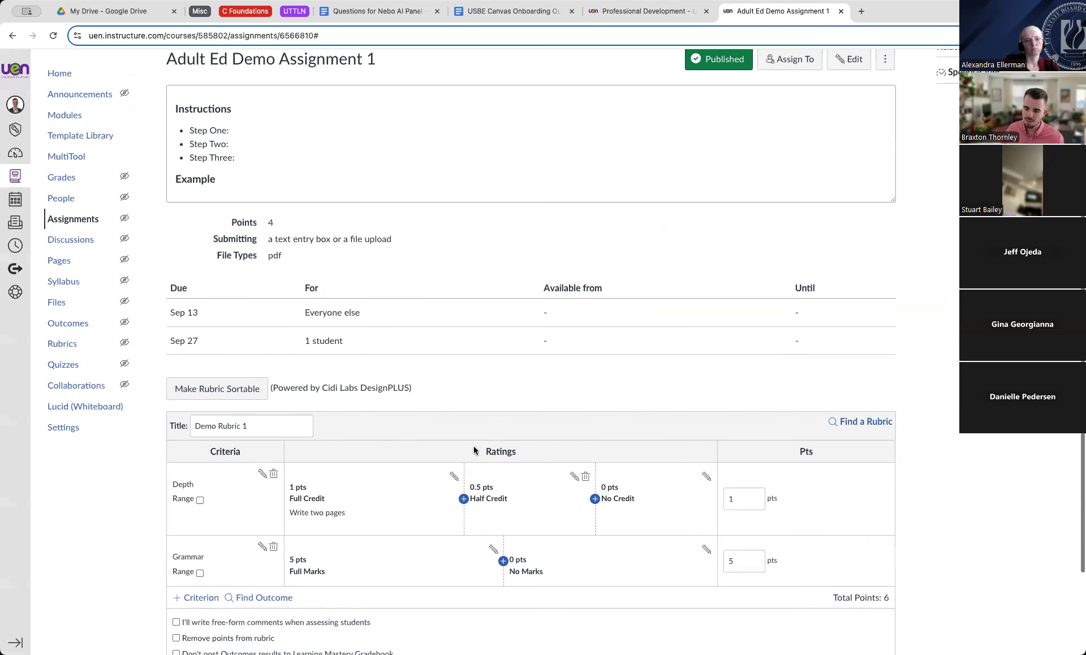
scroll(473, 445, "down", 2)
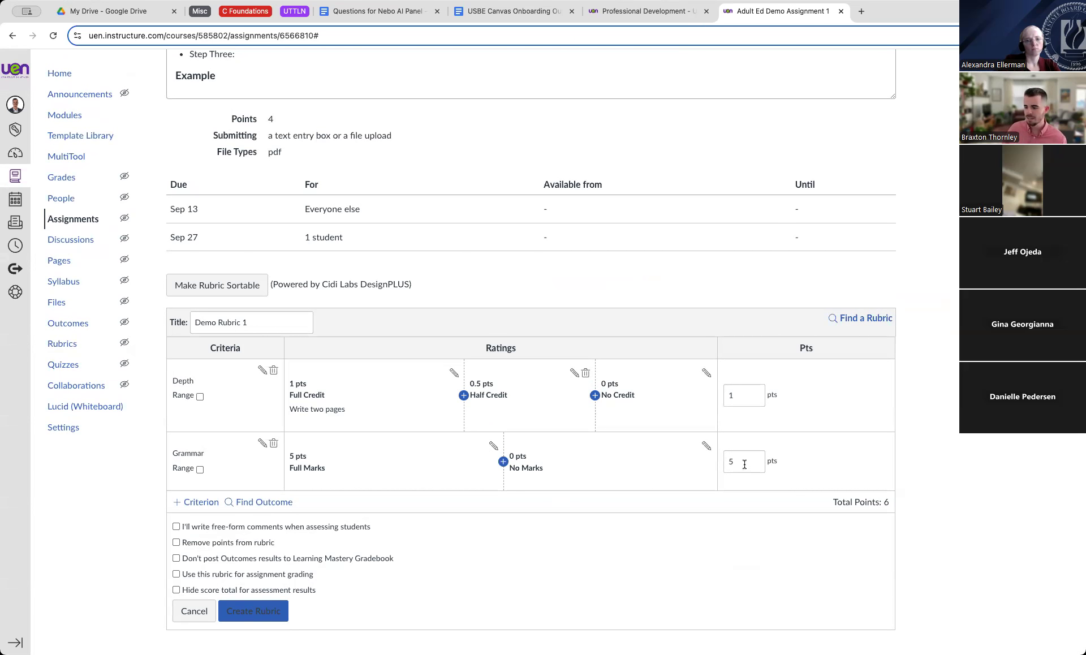
left_click_drag(833, 502, 894, 501)
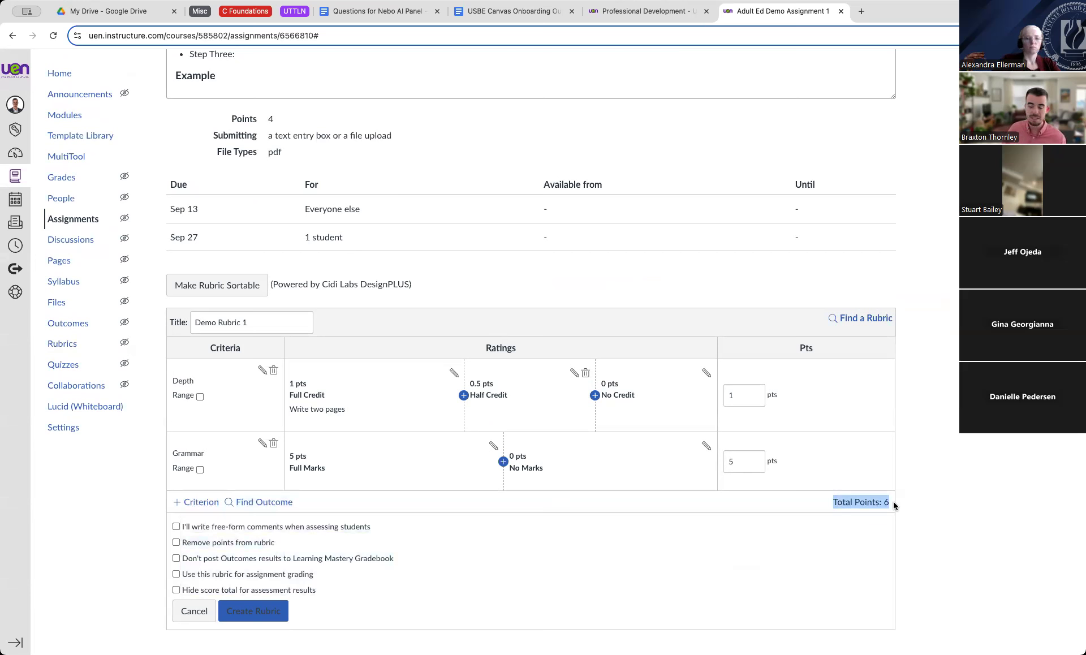
scroll(894, 501, "up", 1)
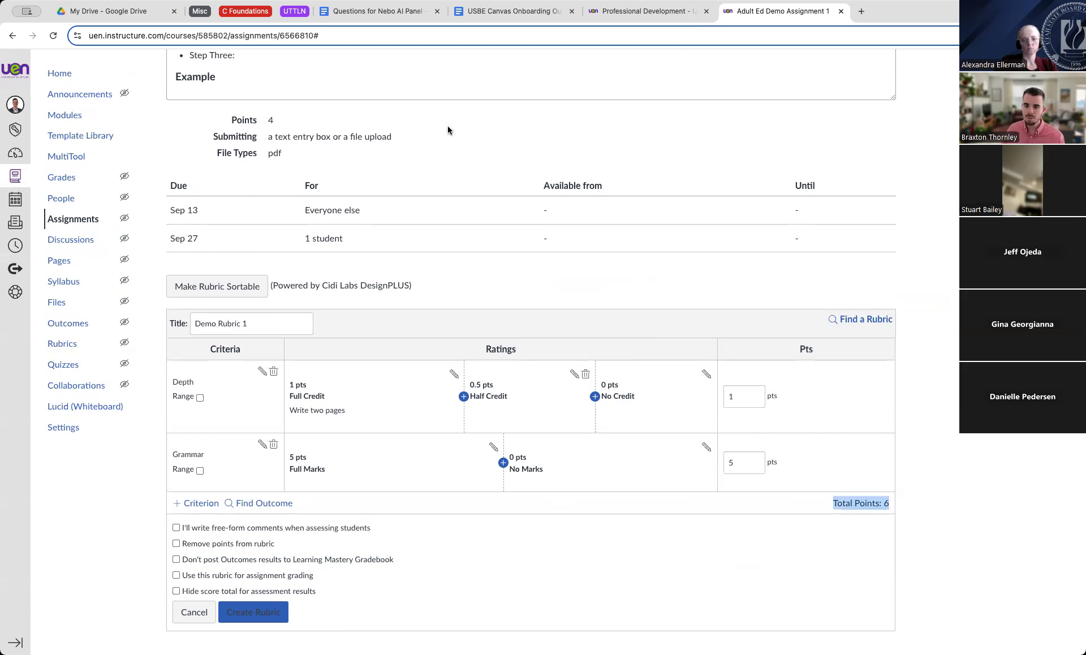
scroll(429, 149, "up", 3)
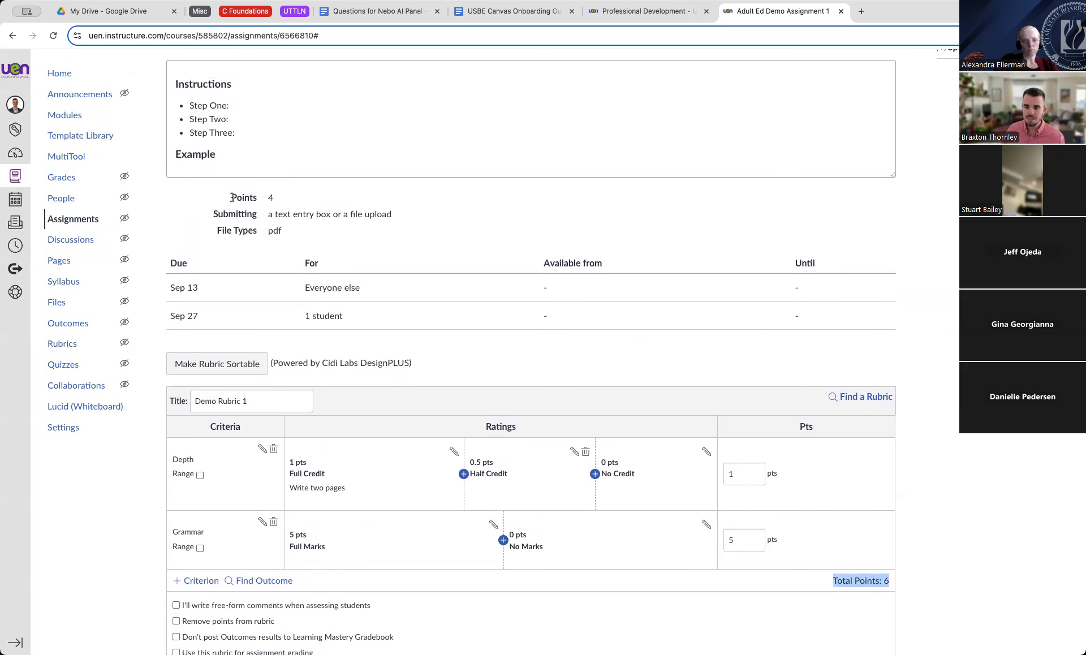
left_click_drag(231, 197, 275, 198)
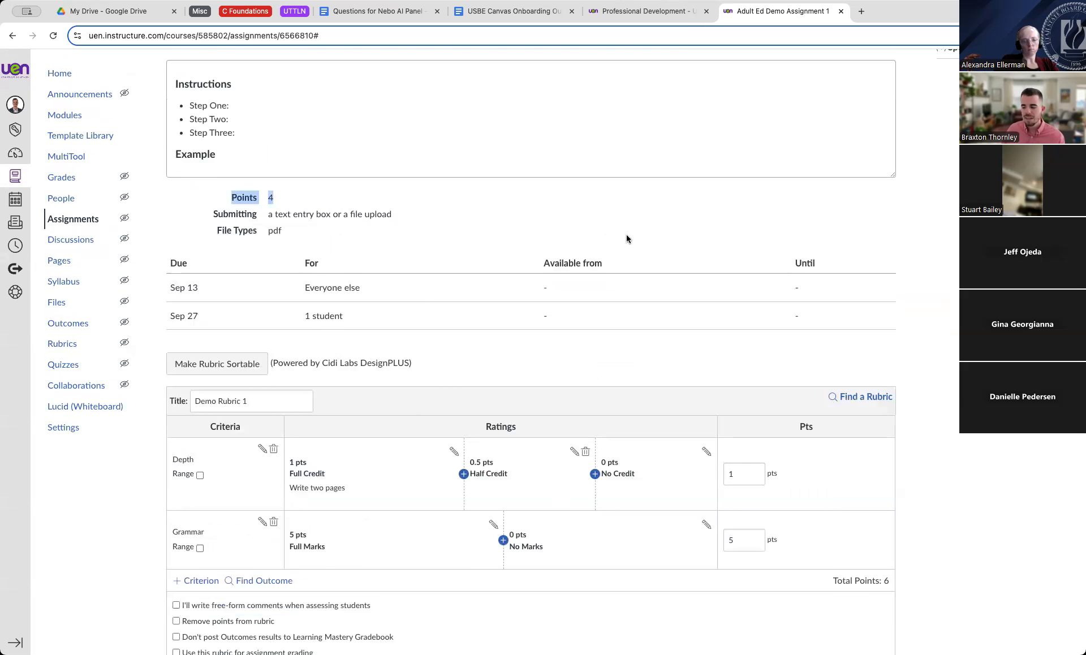
scroll(626, 235, "down", 3)
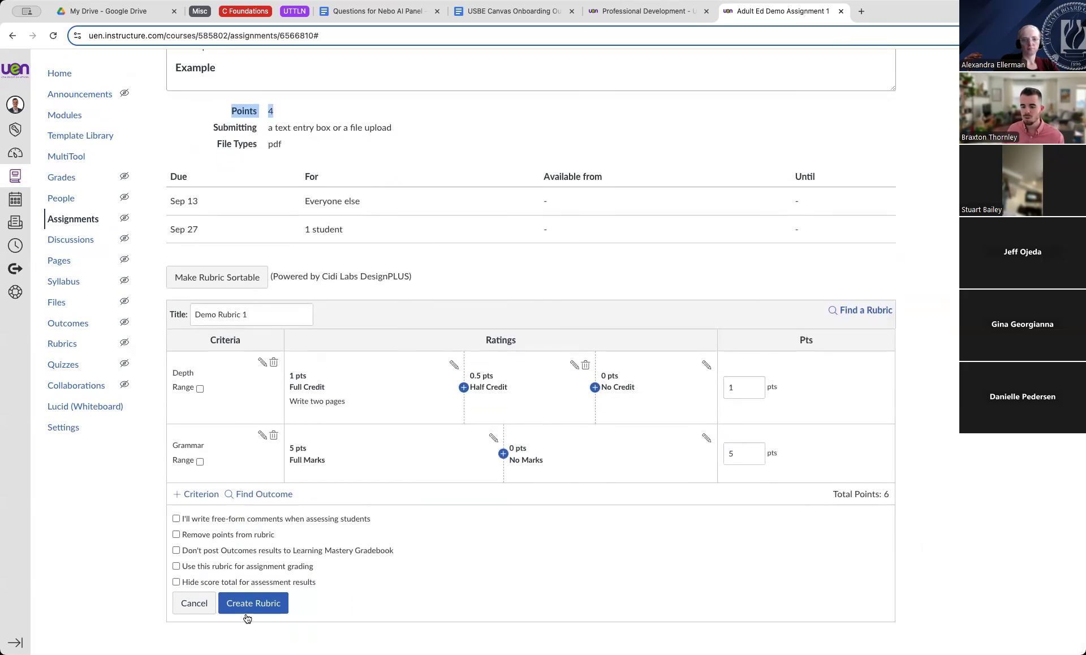
left_click(285, 595)
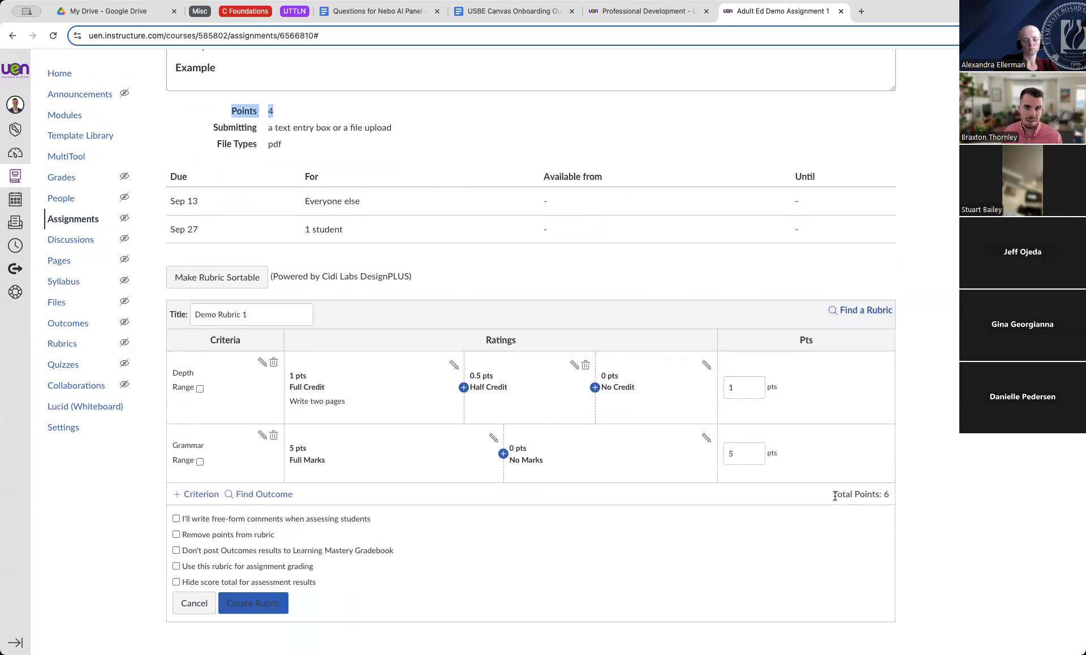
triple_click(867, 496)
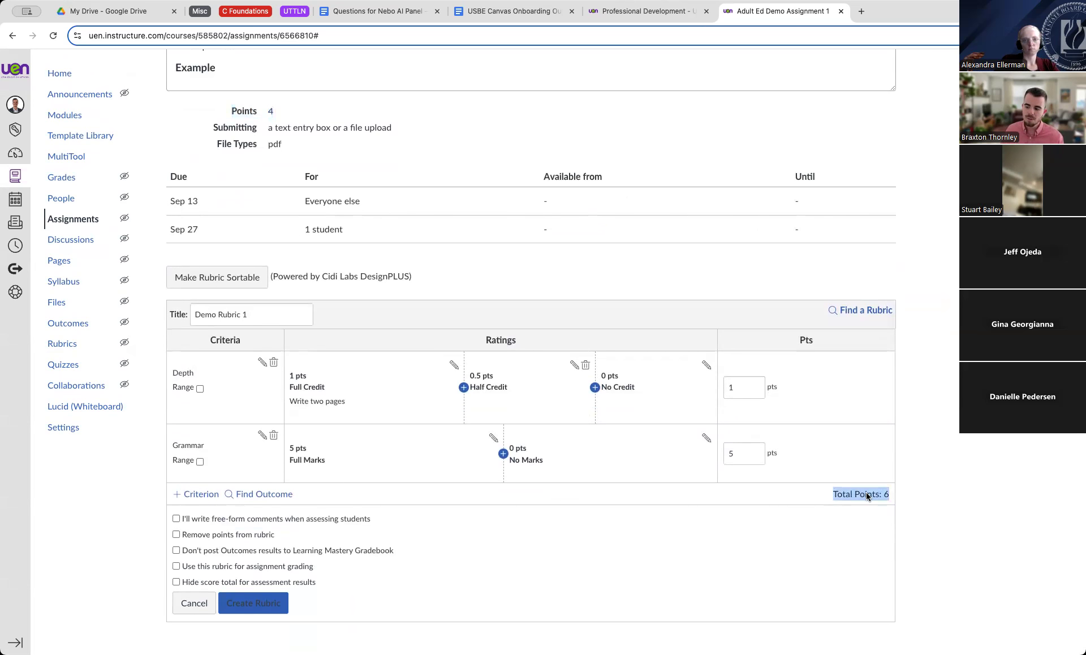
left_click_drag(231, 112, 372, 111)
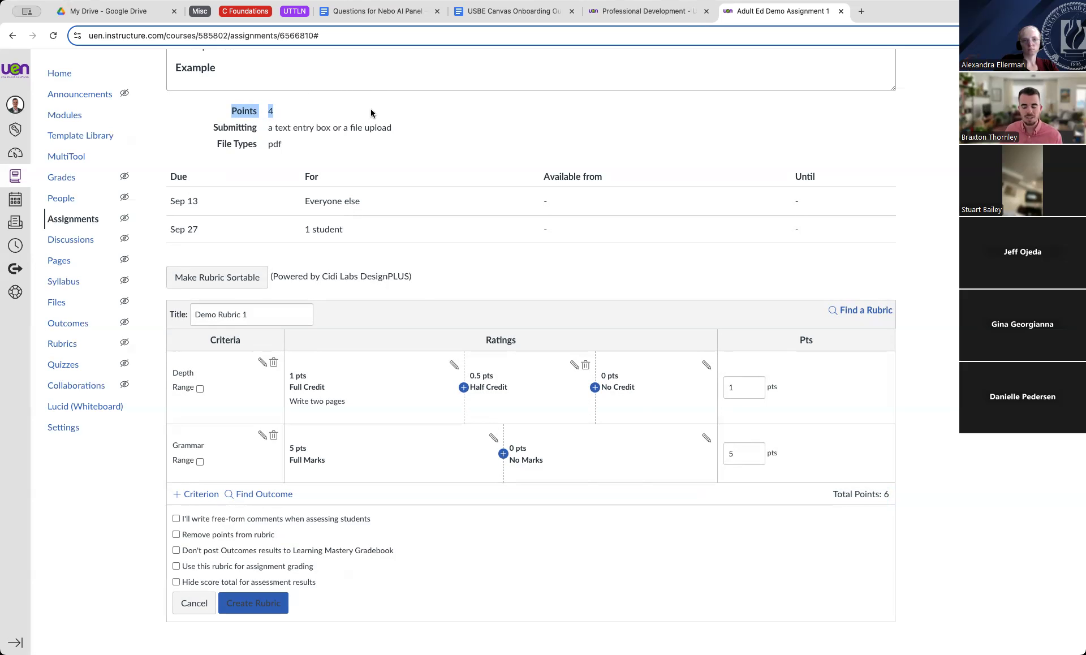
Set the Grammar criterion's points to 1.
left_click(732, 455)
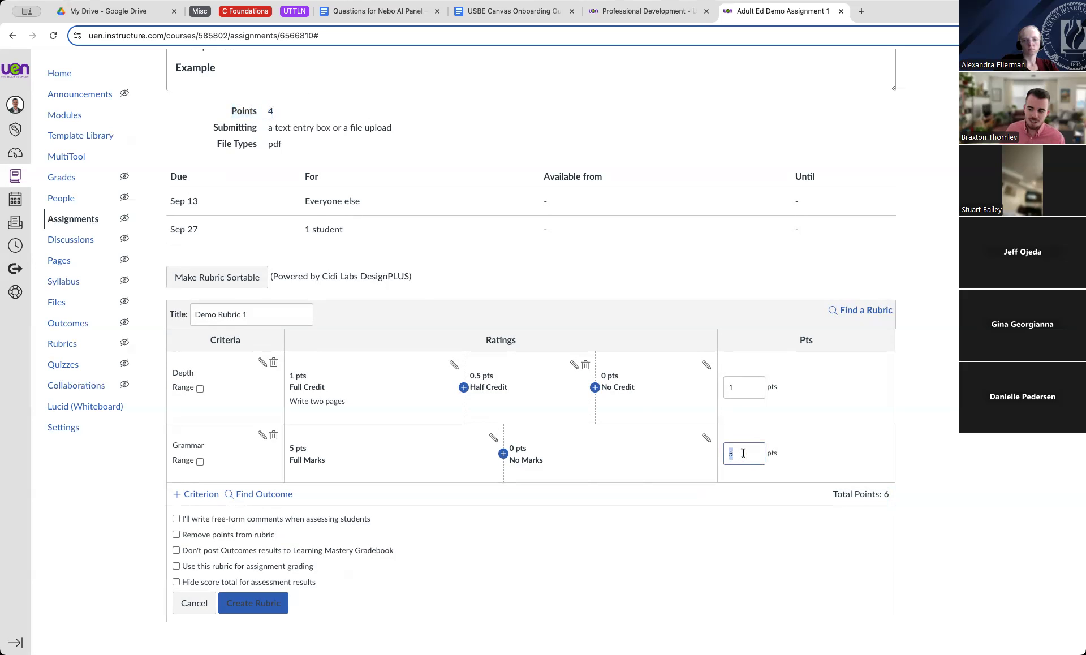
key("BackSpace")
type("1")
left_click(853, 450)
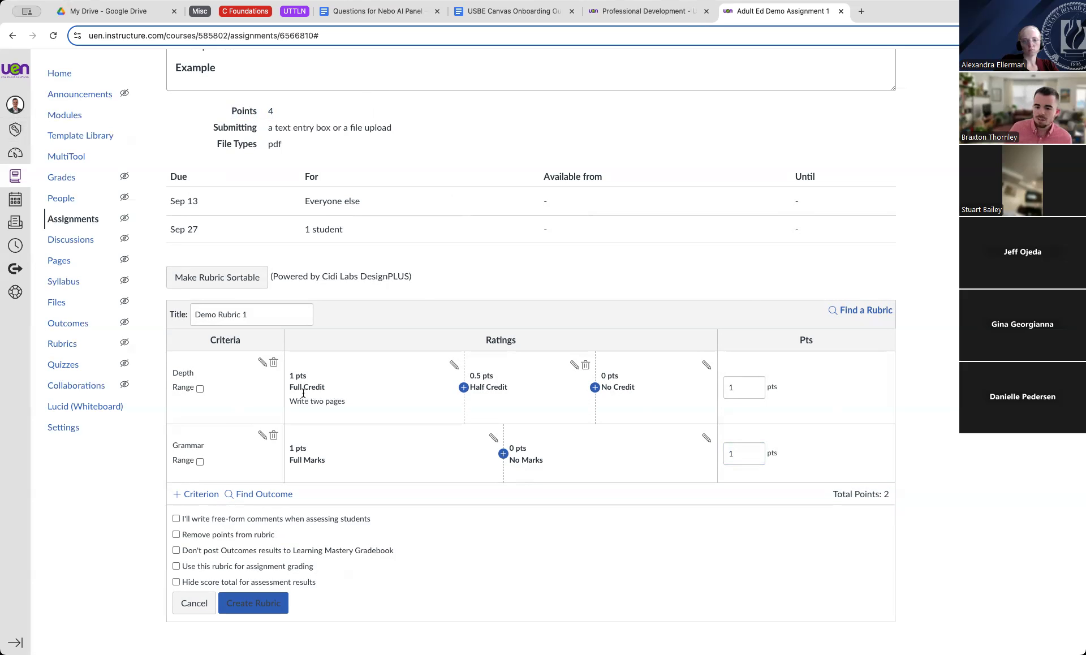
Try range scoring on the Grammar criterion and turn it back off.
left_click(200, 461)
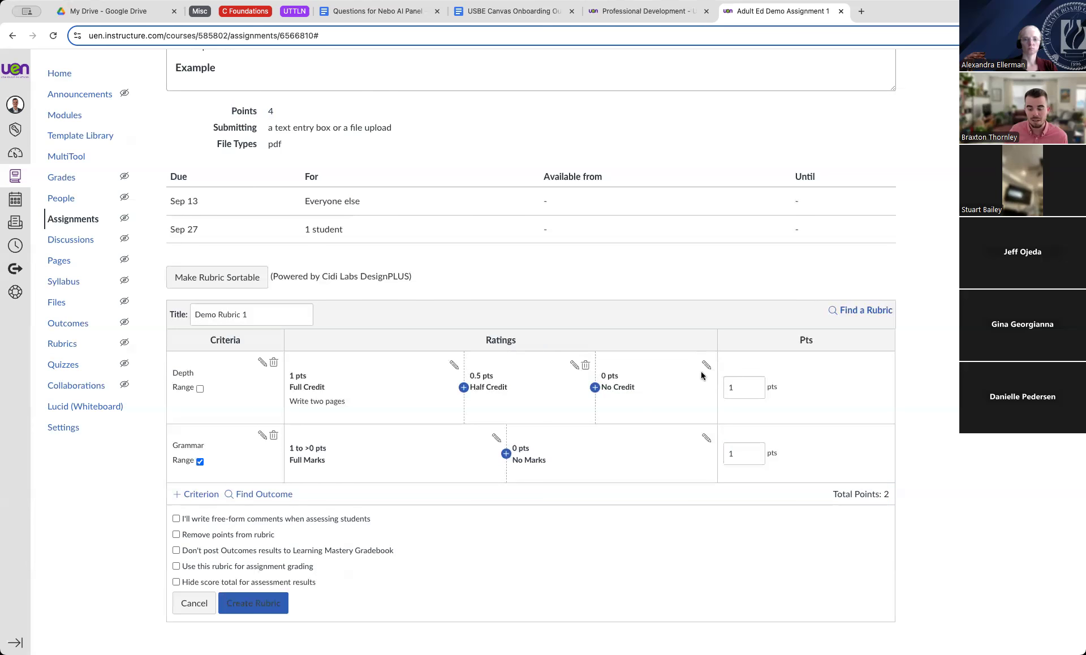
left_click(200, 461)
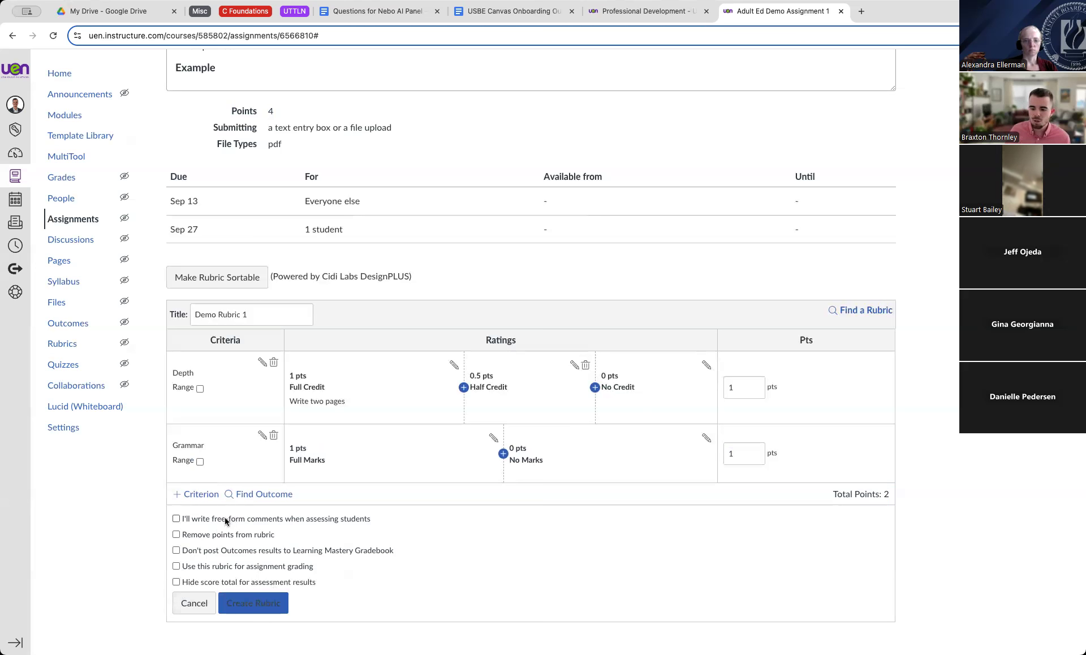
Try the rubric options for free-form comments and for removing points, turning each back off.
left_click(176, 519)
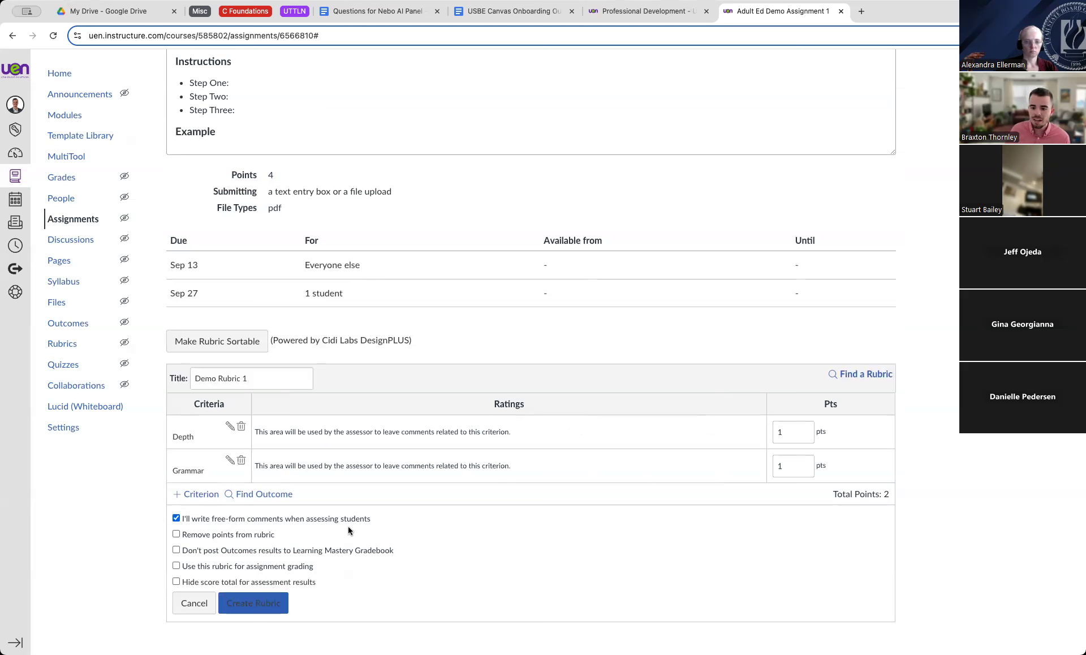
left_click(177, 518)
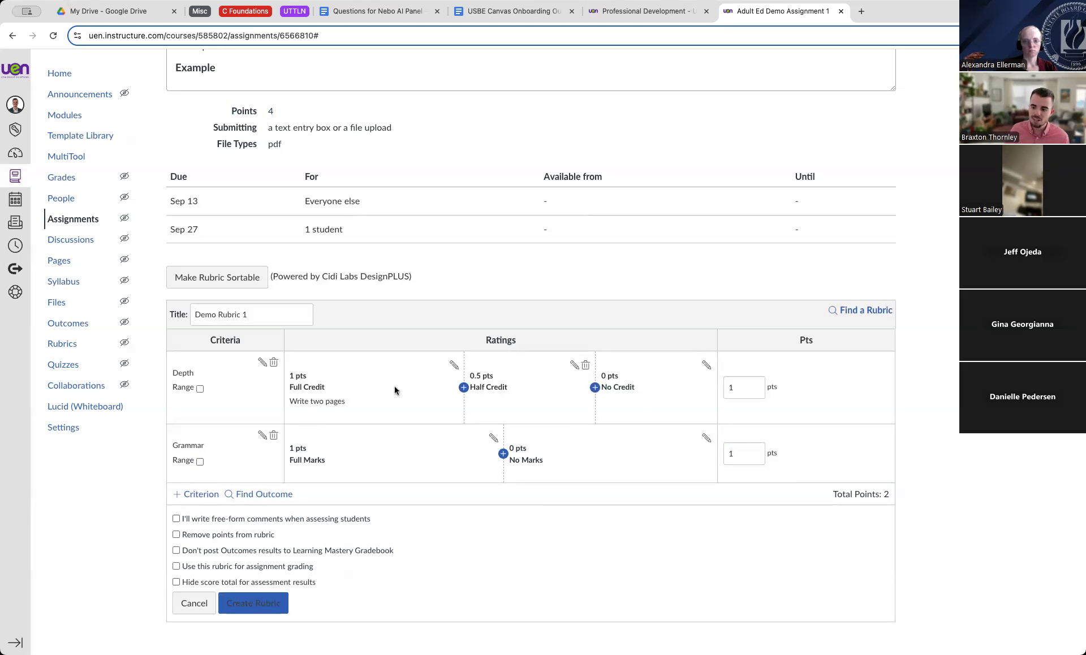
left_click(176, 518)
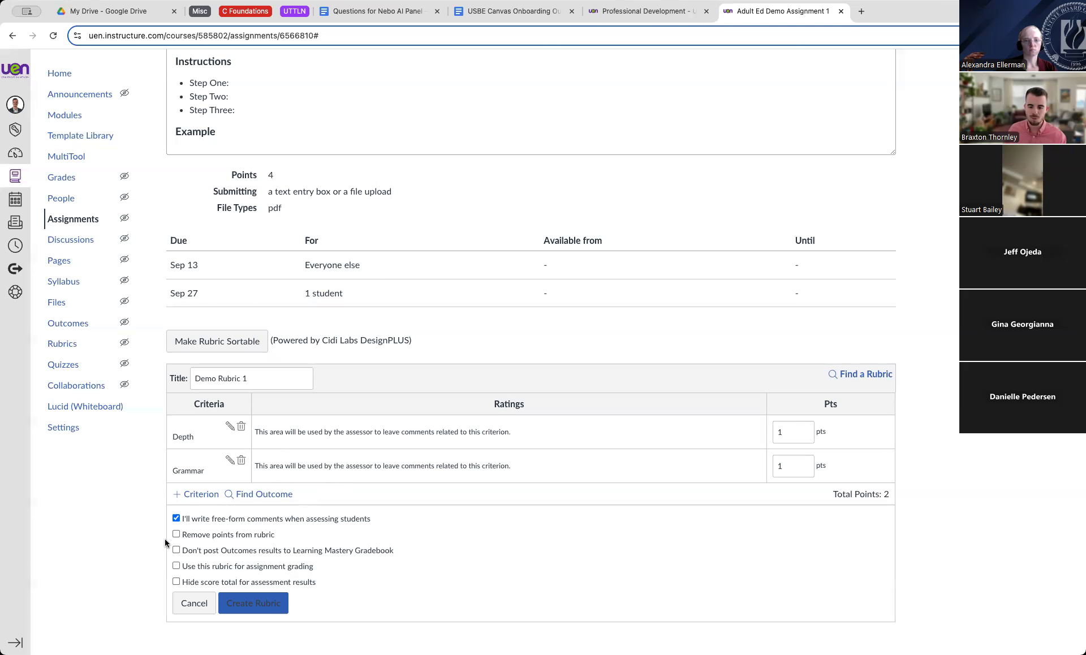
left_click(176, 518)
left_click(176, 535)
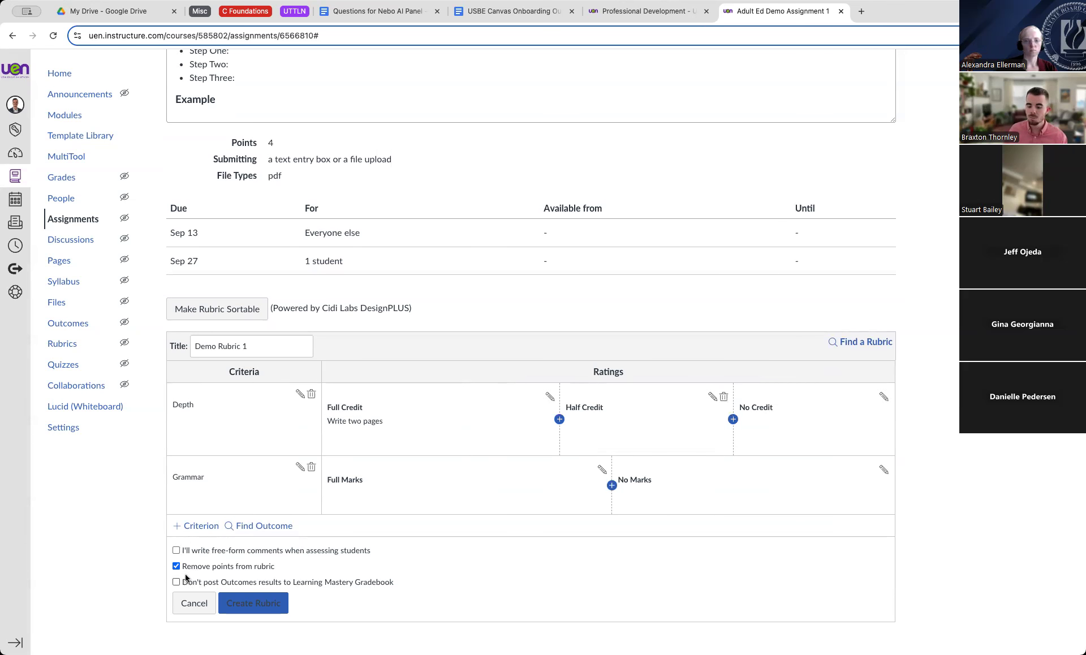
left_click(177, 566)
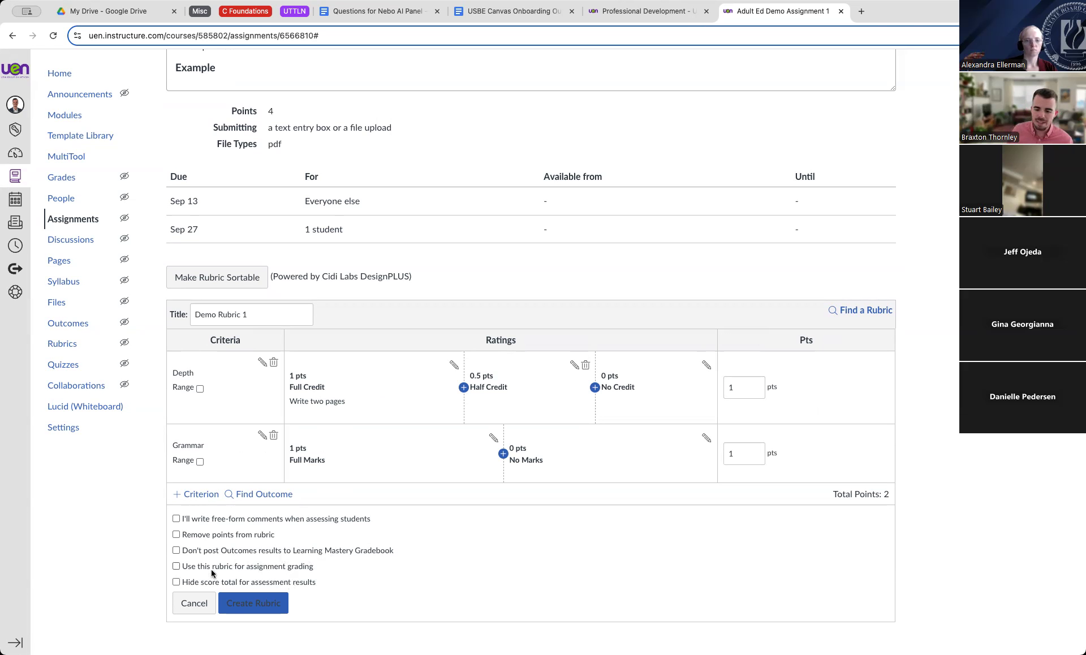
Create the rubric for use in assignment grading and change the assignment's points to match its total.
left_click(177, 566)
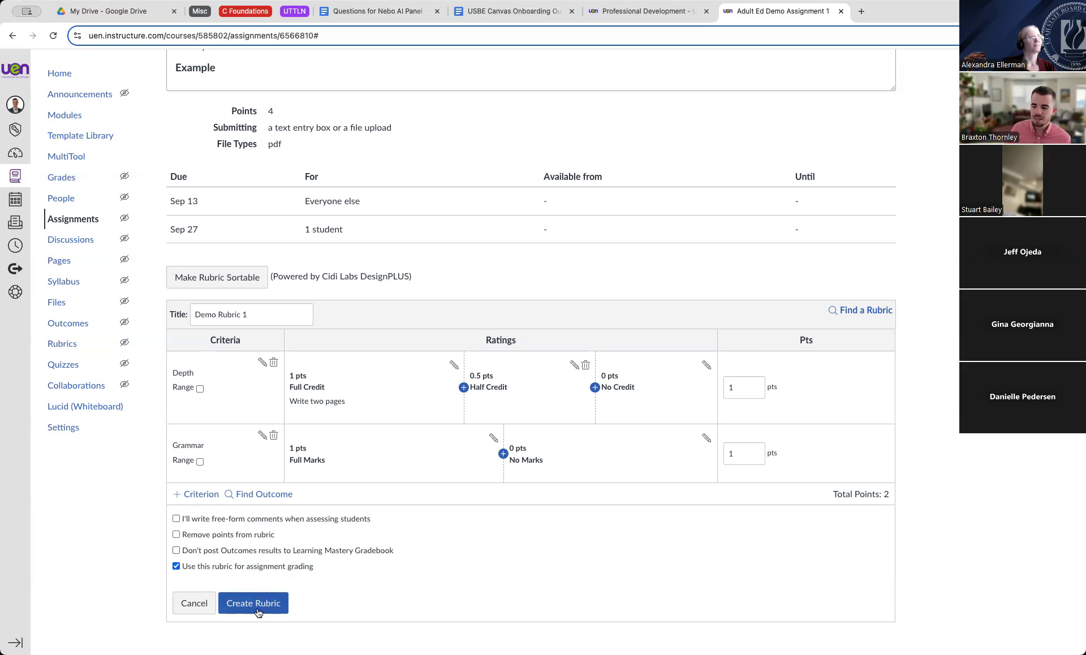
left_click_drag(833, 494, 893, 497)
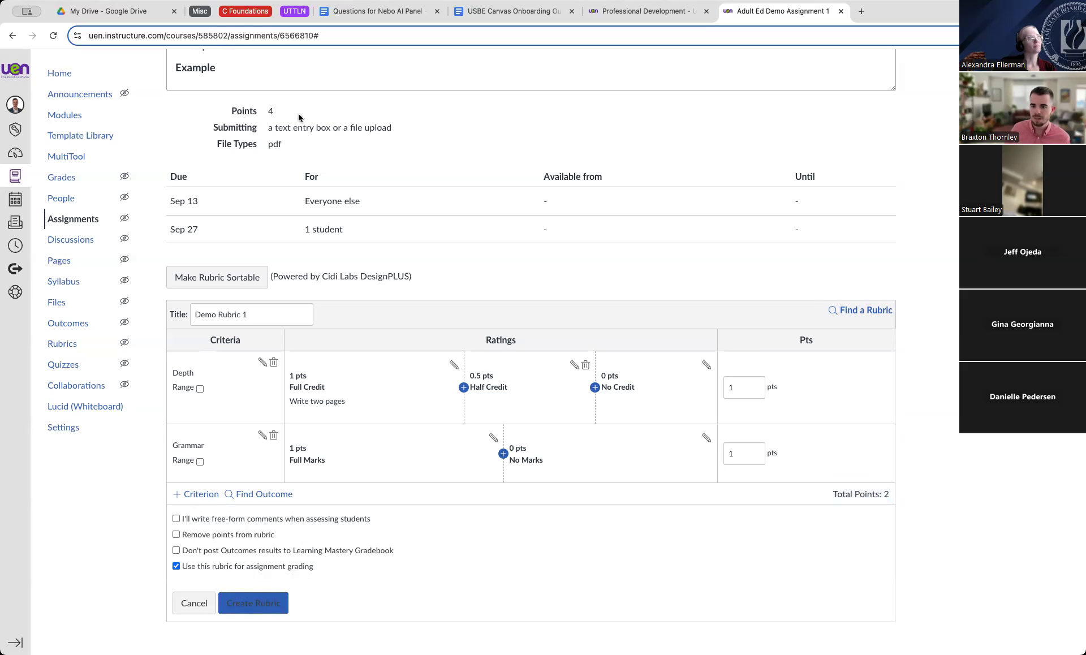
left_click_drag(297, 113, 230, 111)
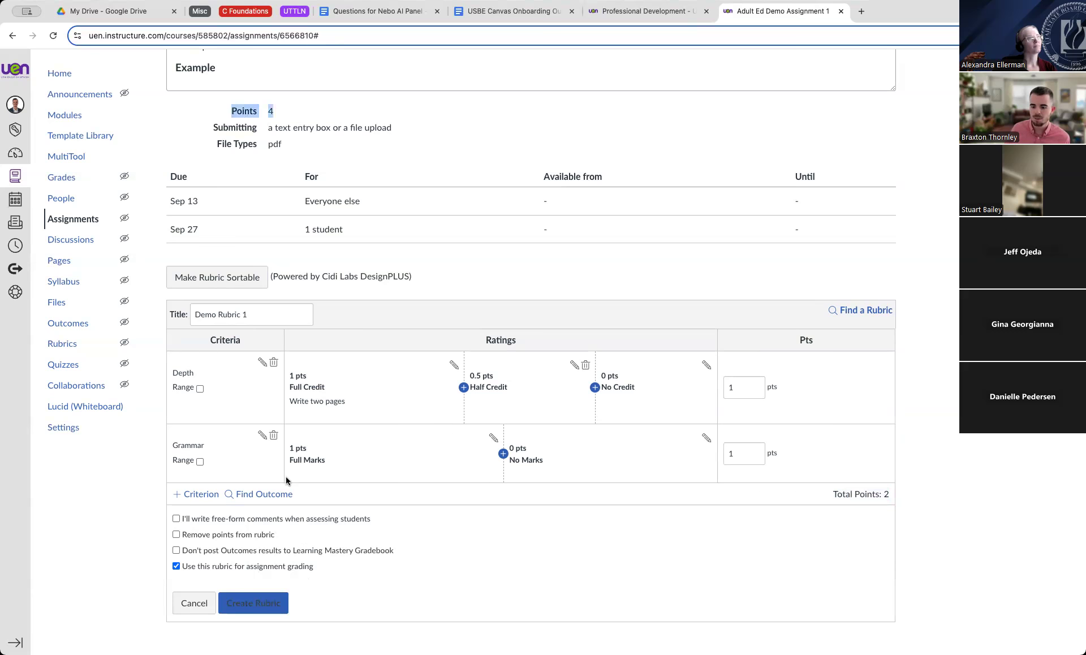
left_click(269, 608)
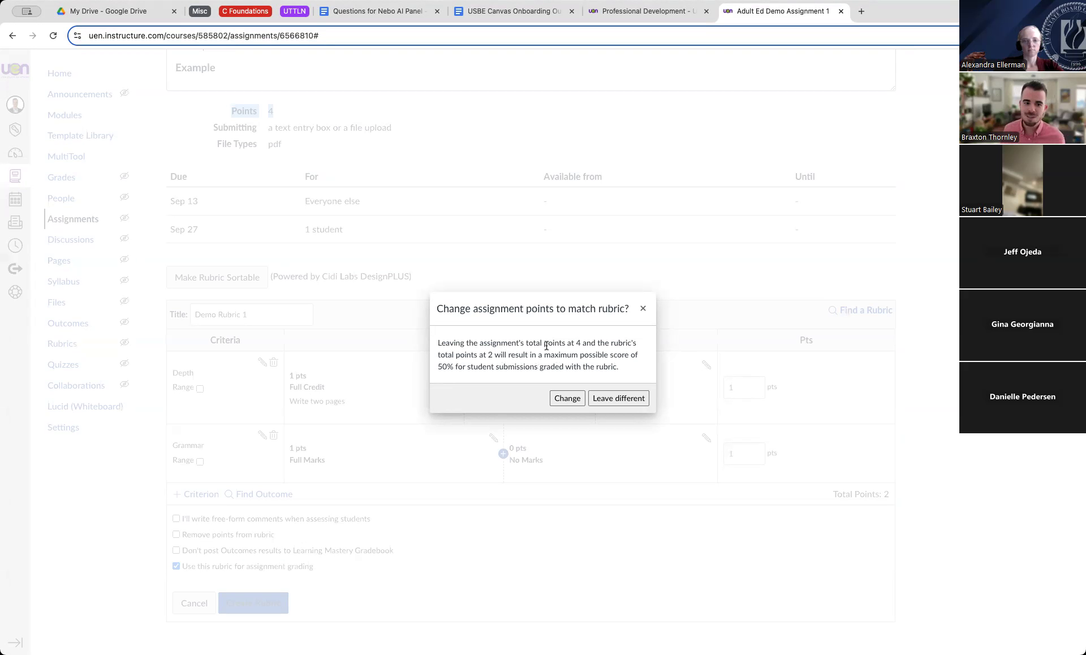
left_click(566, 401)
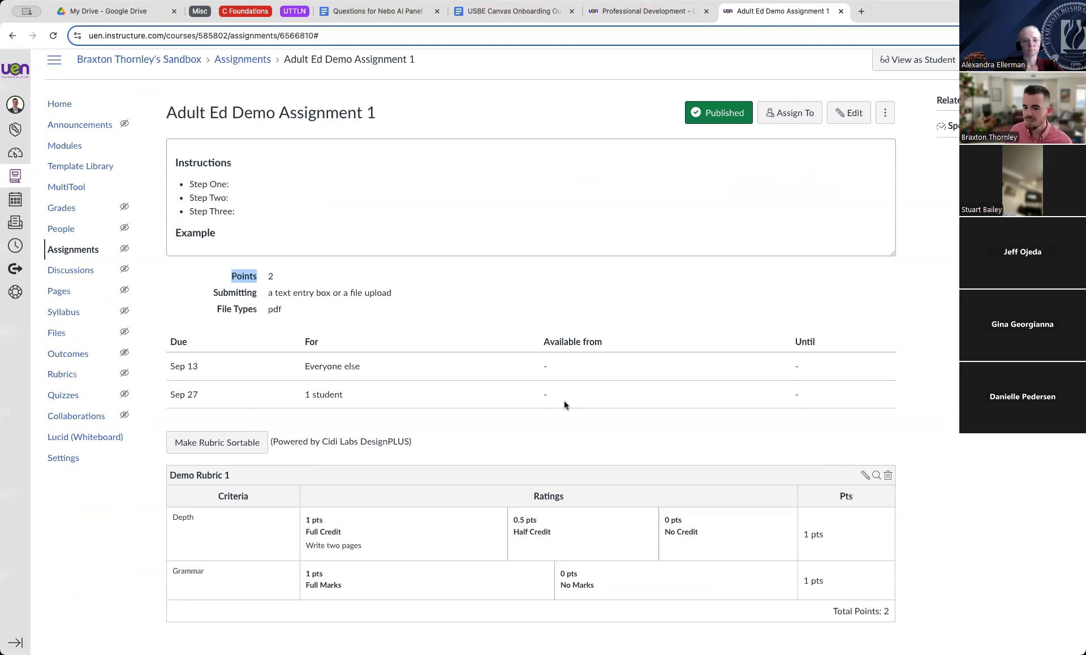
left_click_drag(229, 276, 284, 279)
left_click_drag(857, 611, 891, 611)
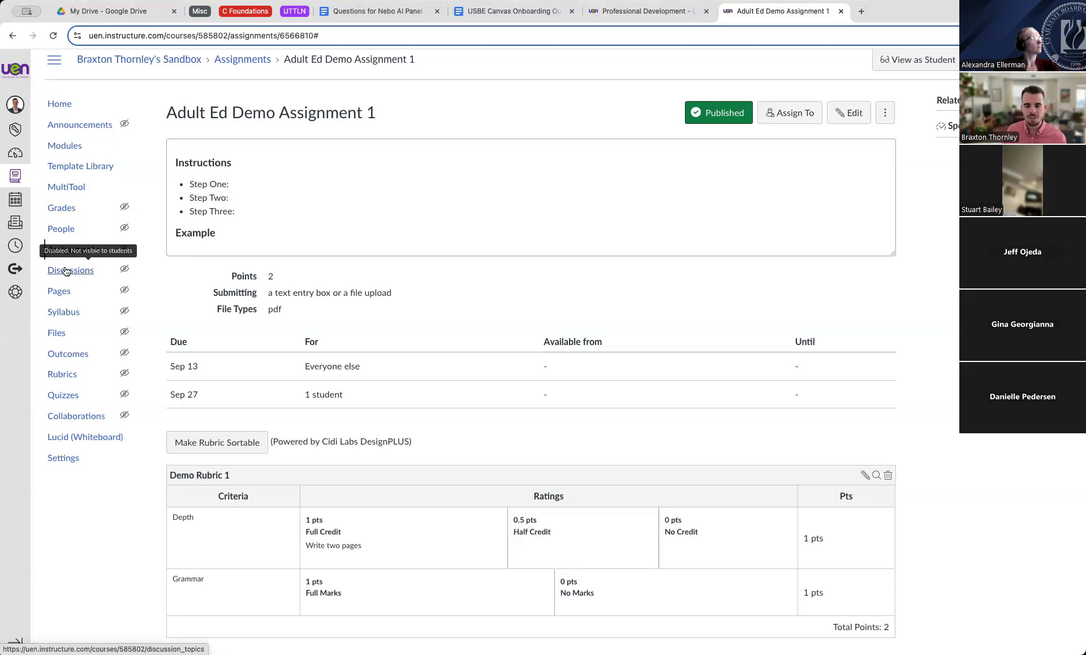
Preview adding a discussion to the Unit 1 module and leave without adding an item.
left_click(74, 150)
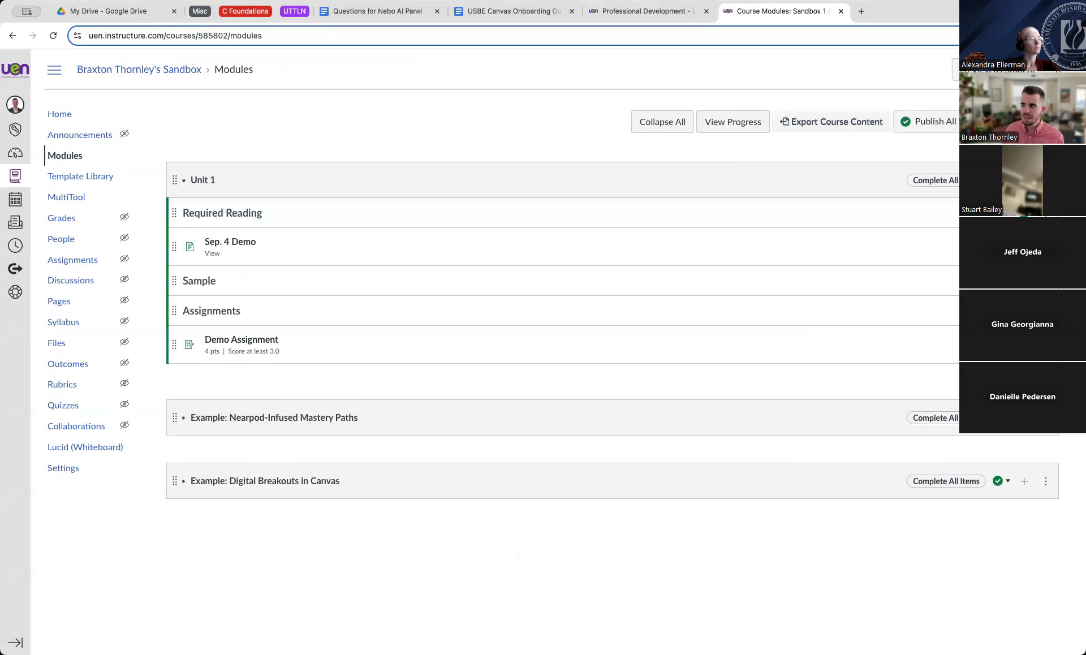
left_click(421, 260)
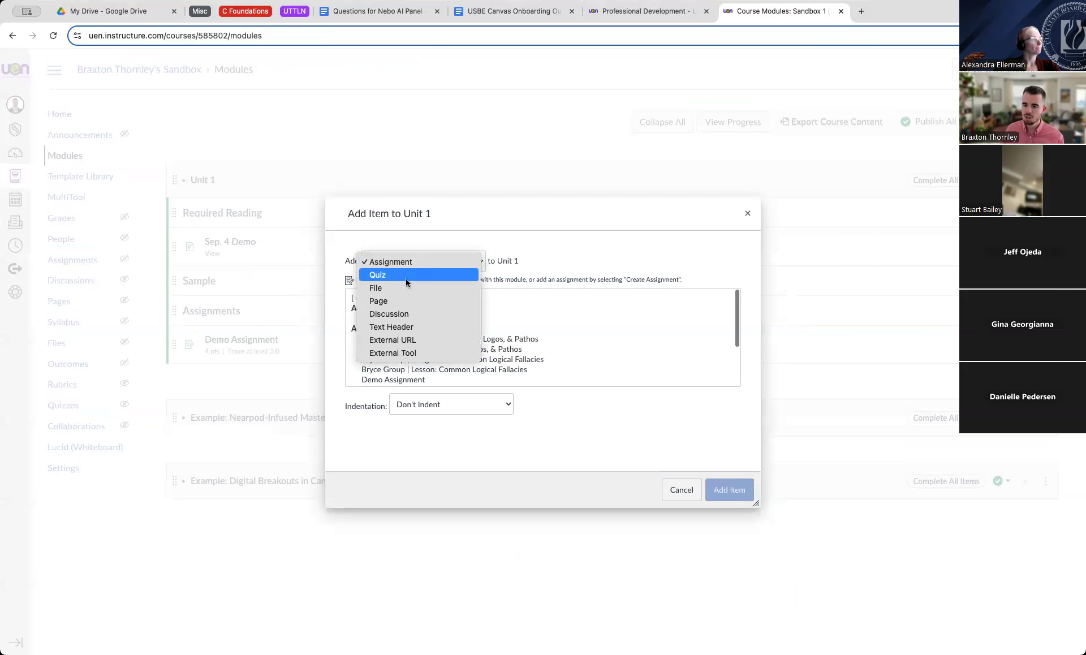
left_click(406, 314)
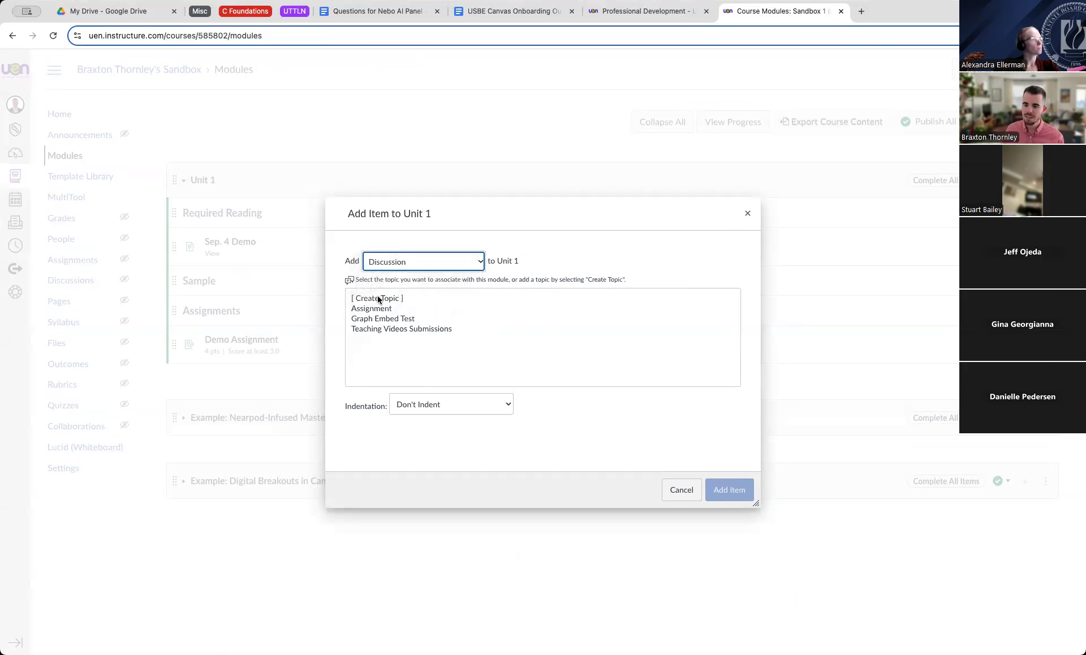
left_click(747, 213)
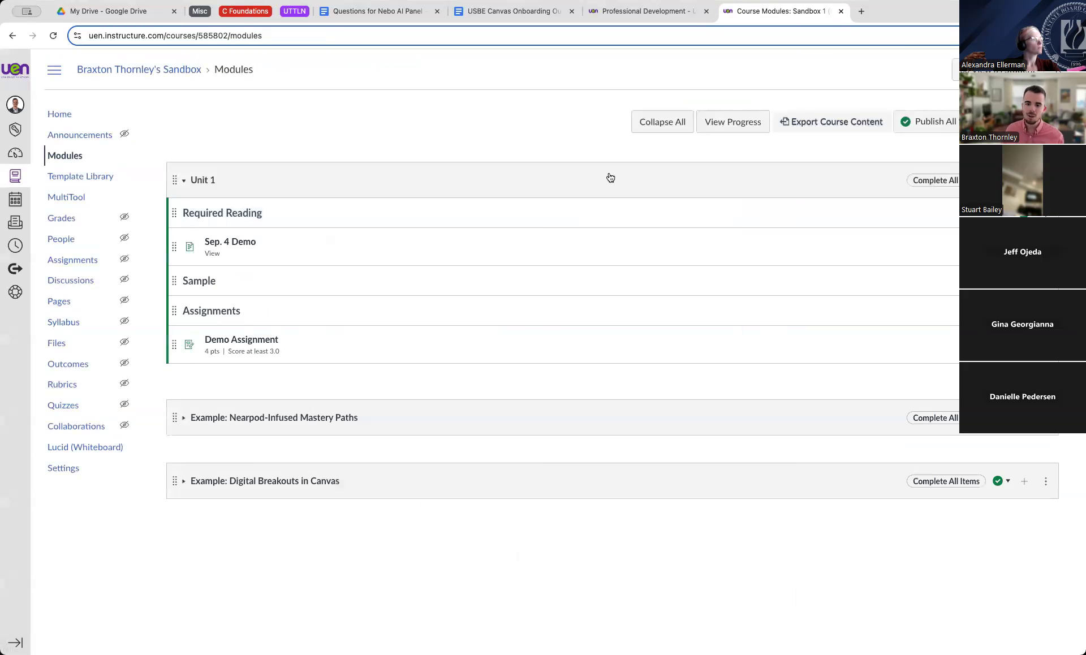
Start a new discussion in the course and title it "Demo Discussion".
left_click(74, 280)
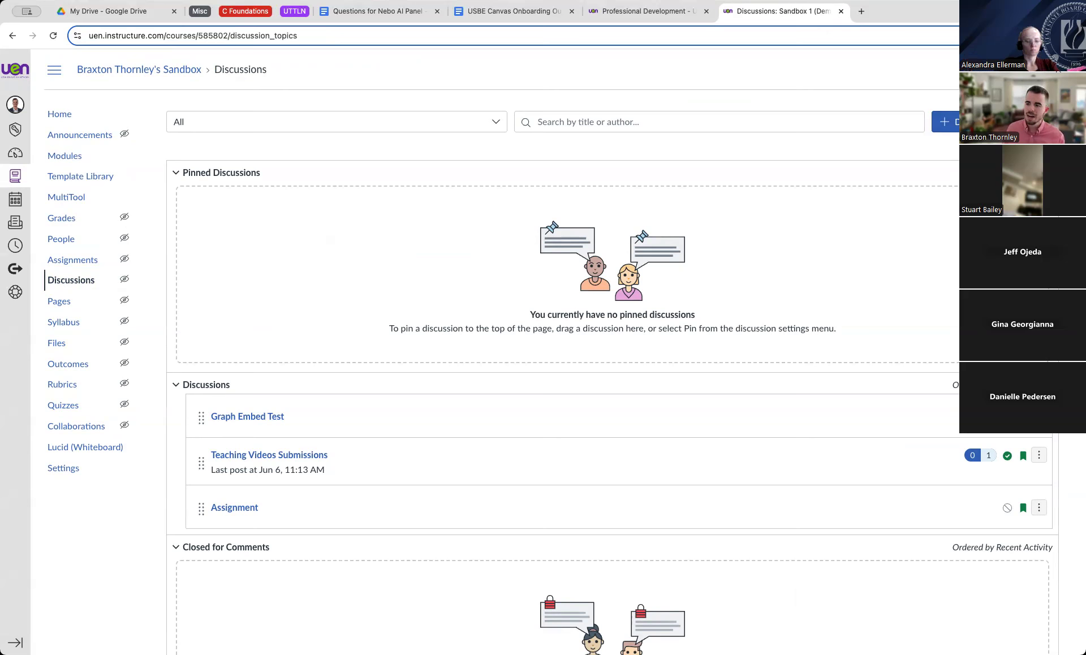
left_click(955, 123)
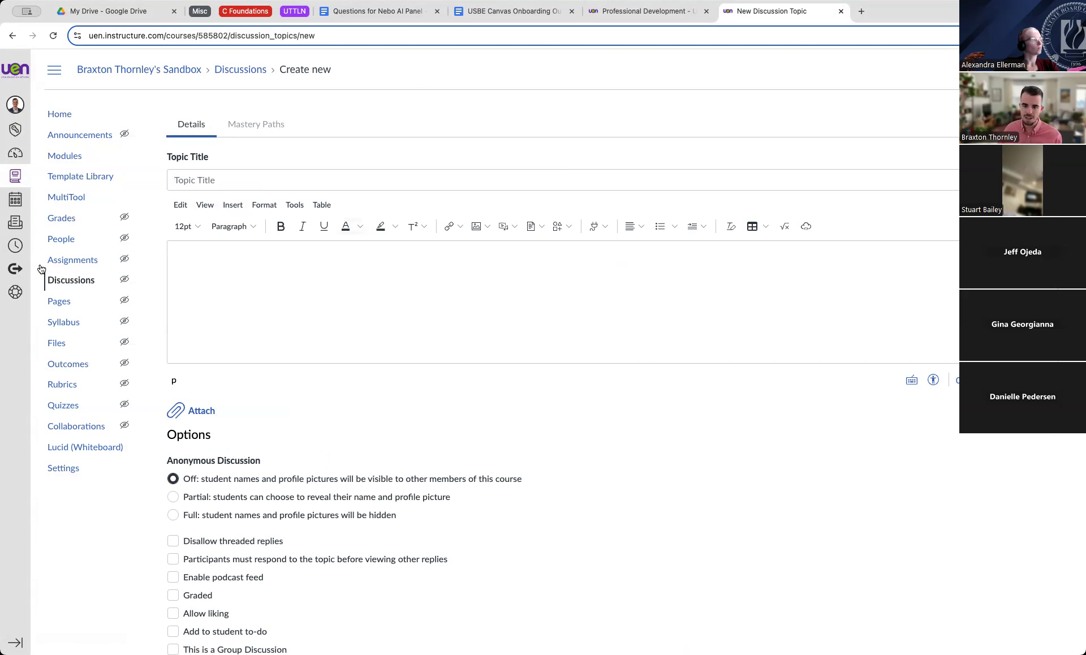
type("D")
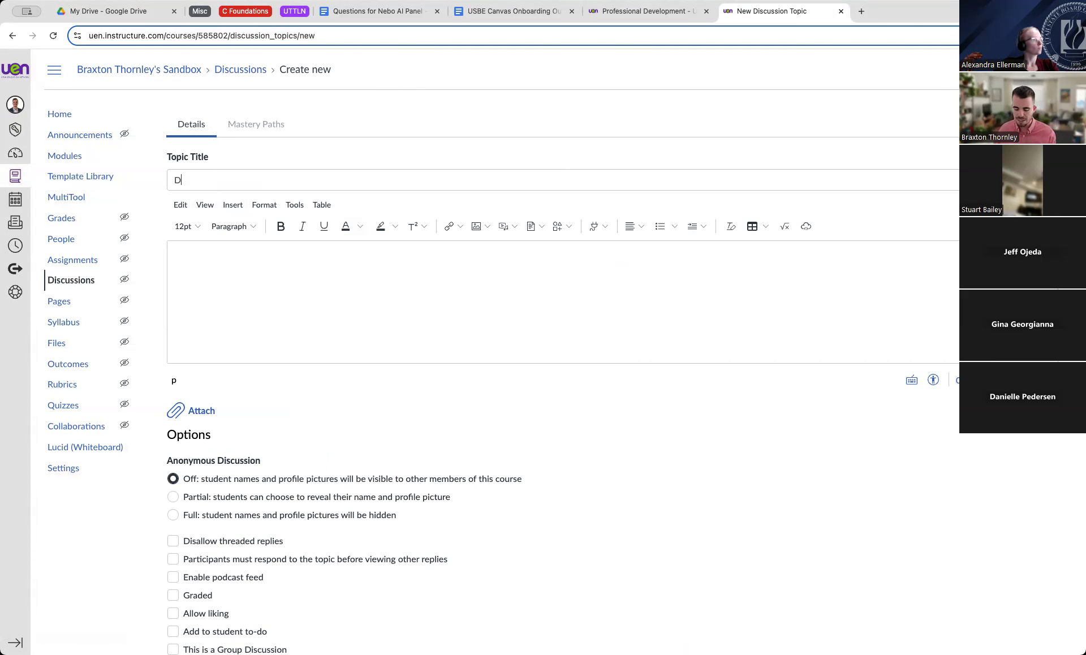
type("emo Discussion")
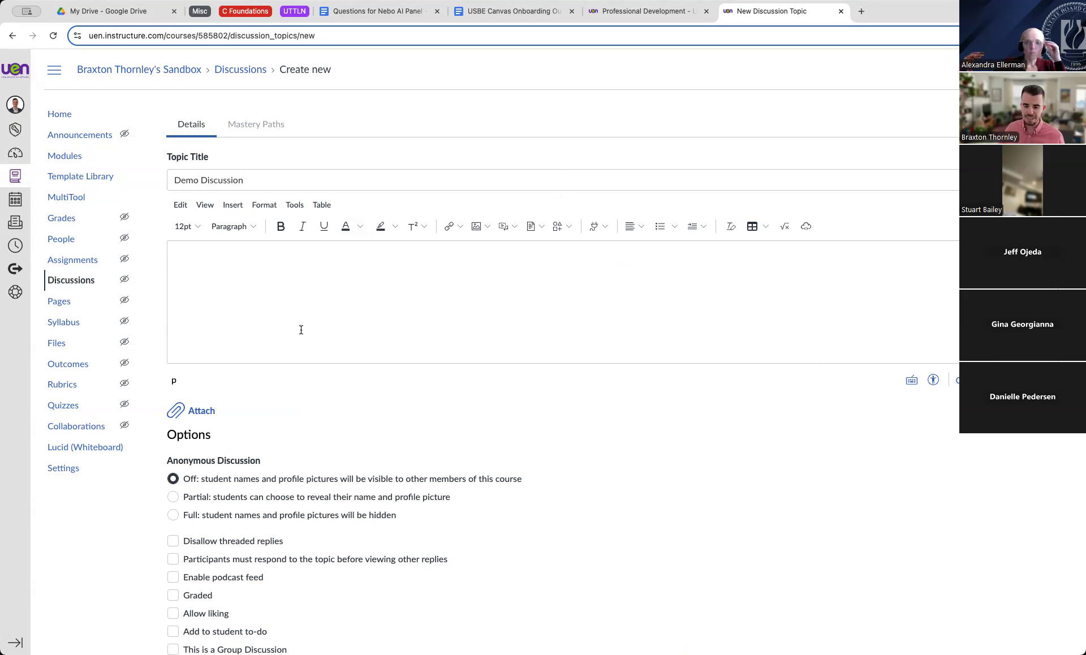
Try the partial and full anonymity options for the discussion and return anonymity to Off.
scroll(897, 362, "down", 3)
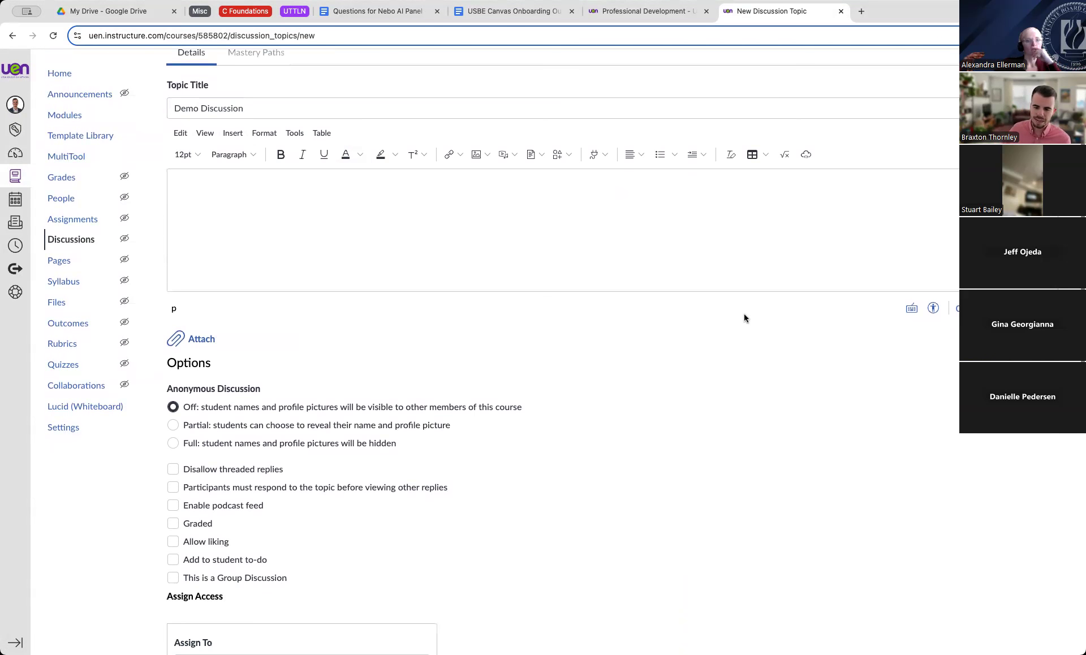
scroll(507, 322, "down", 1)
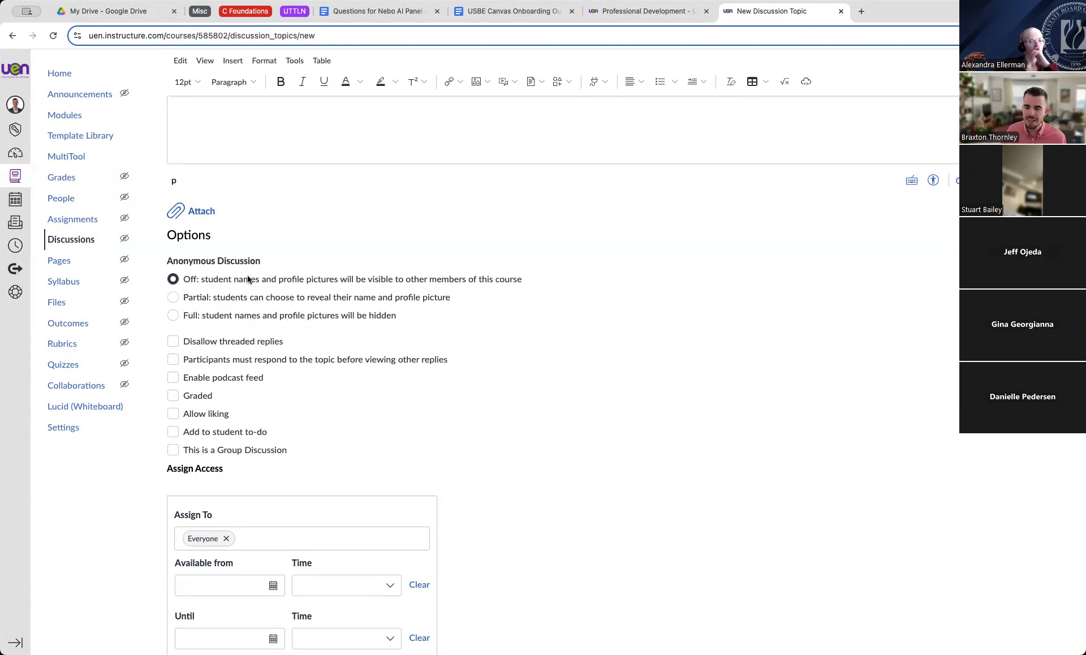
left_click(173, 297)
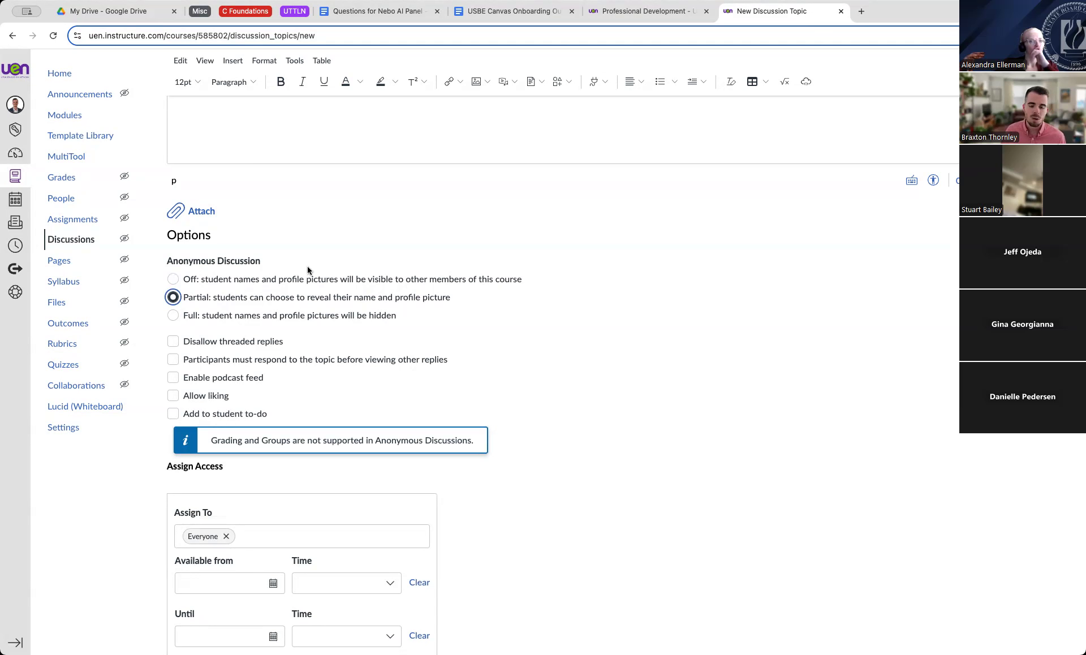
left_click(184, 320)
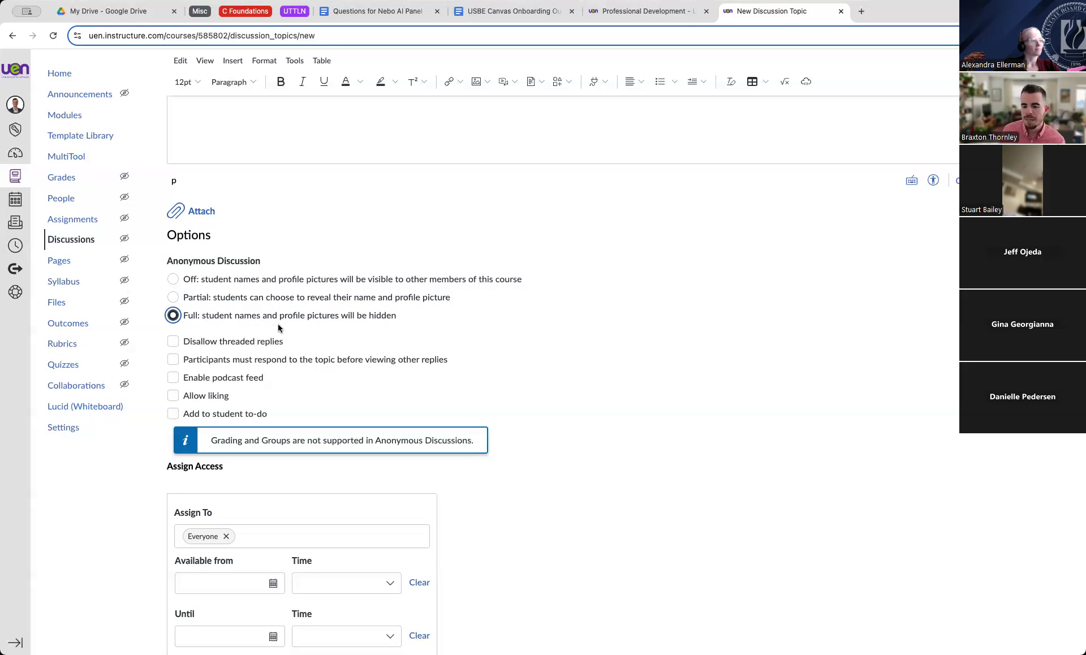
scroll(209, 321, "down", 1)
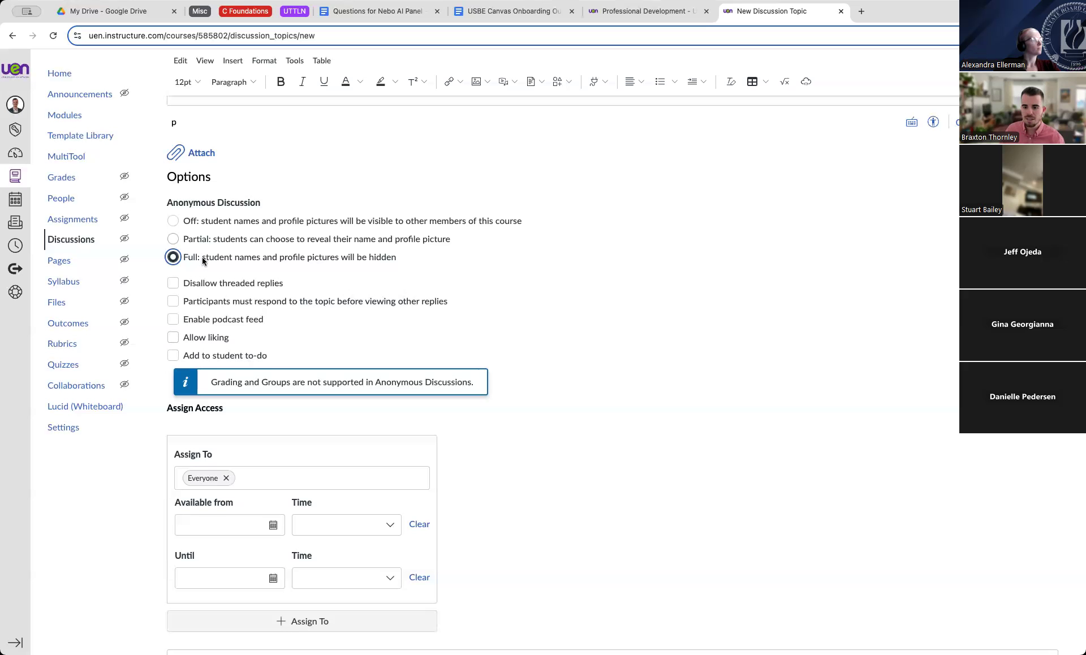
scroll(287, 234, "down", 1)
scroll(287, 235, "up", 5)
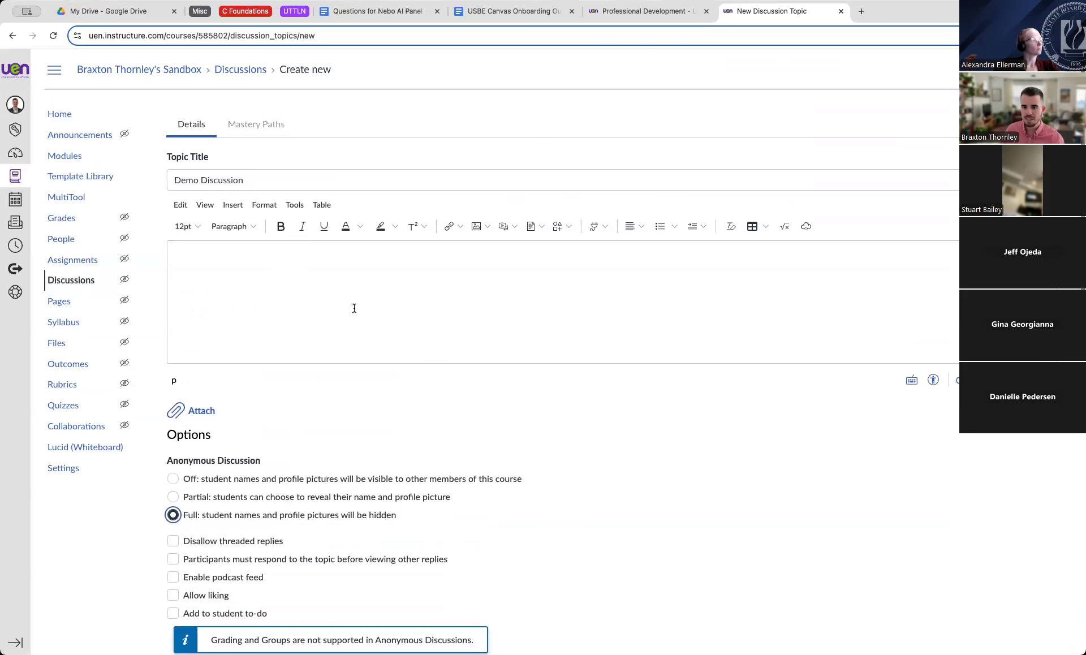
scroll(354, 309, "down", 10)
scroll(472, 323, "down", 1)
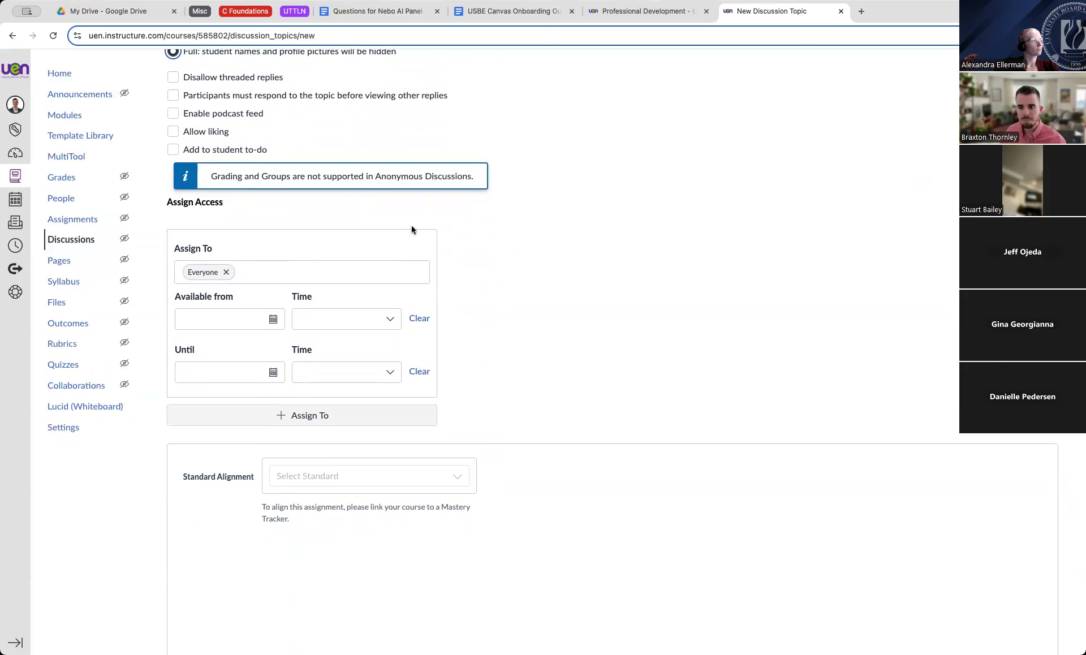
scroll(412, 229, "up", 2)
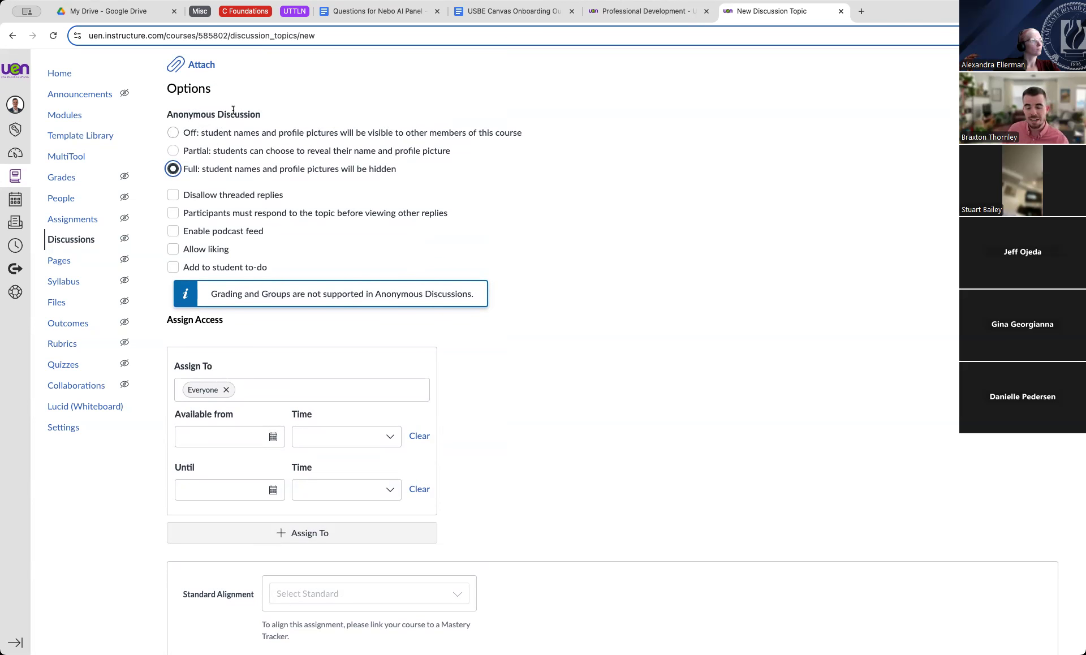
left_click(173, 133)
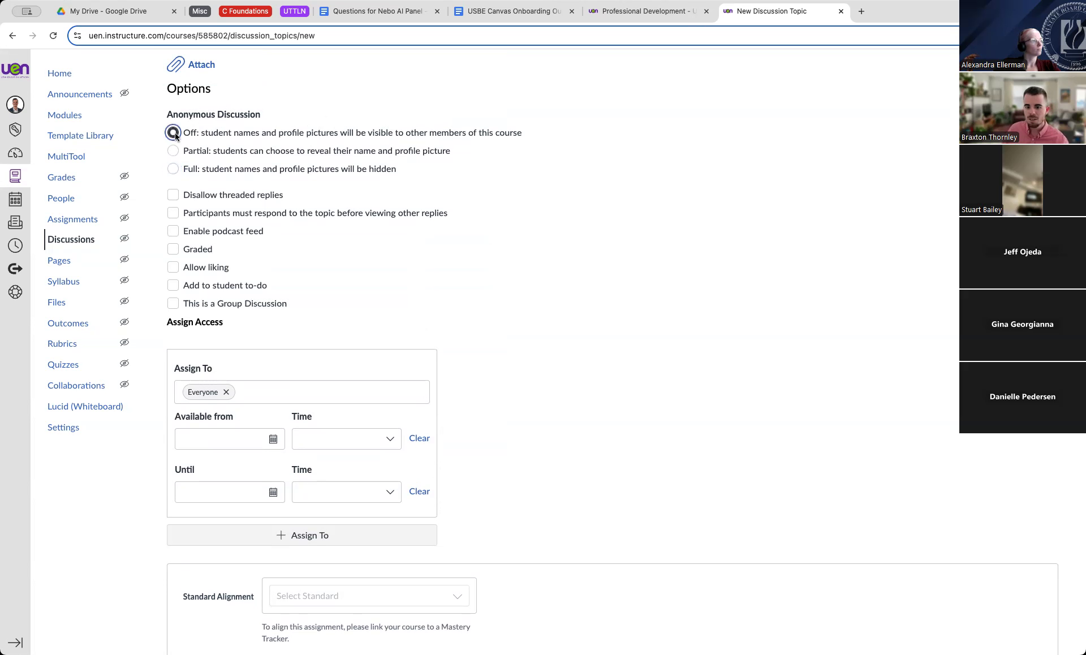
Make the discussion graded and review its points, peer review and assignment settings.
left_click(173, 250)
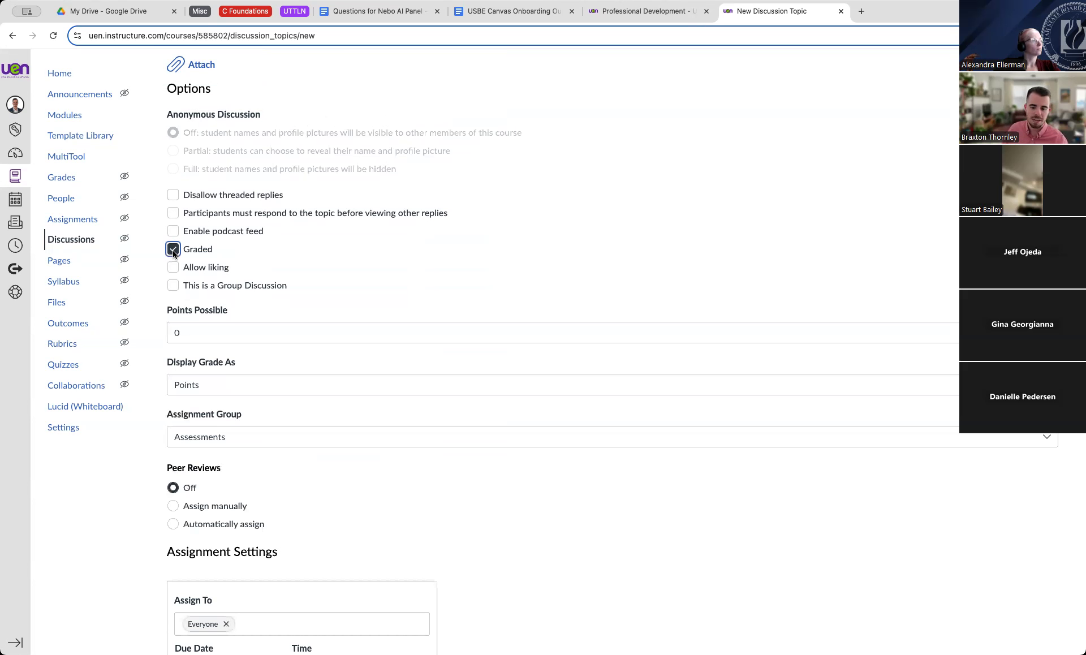
scroll(633, 280, "down", 5)
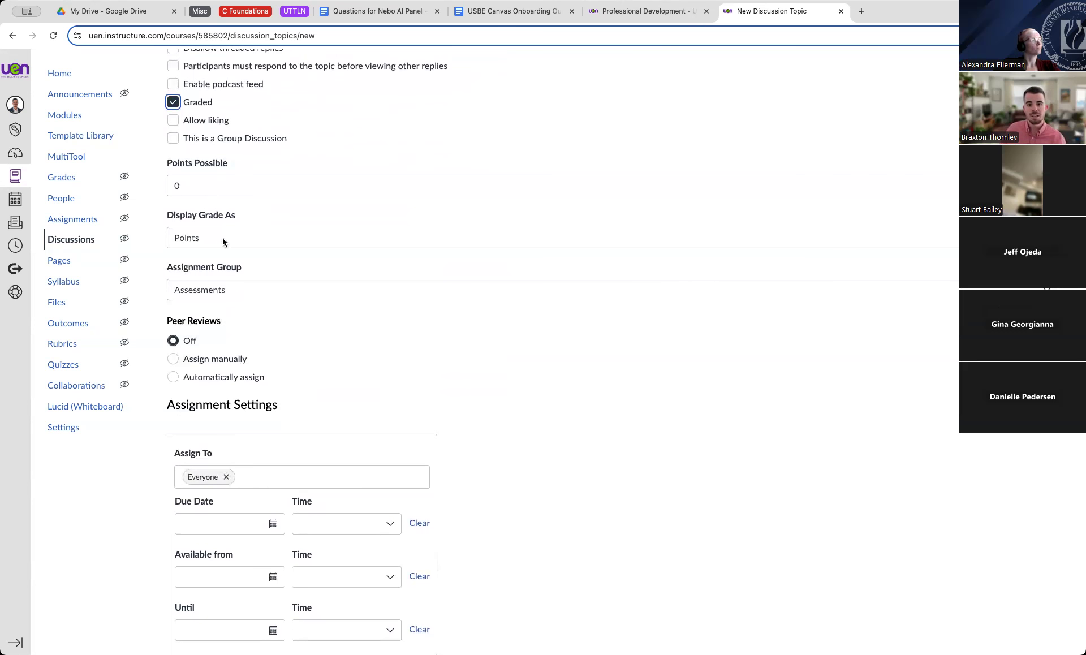
left_click(202, 187)
double_click(184, 188)
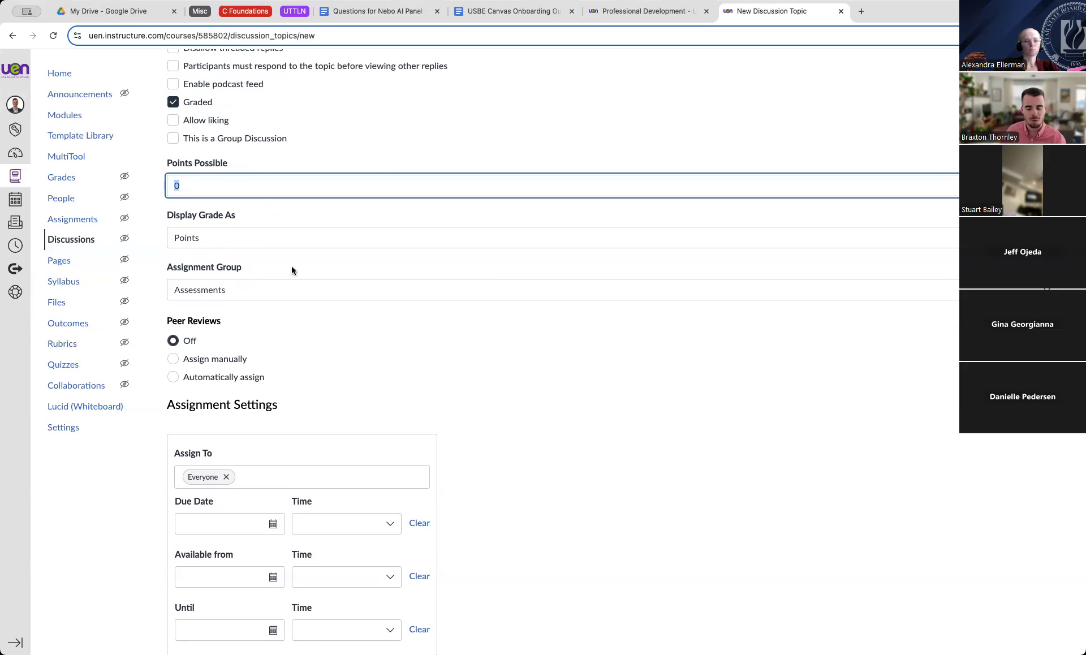
scroll(343, 297, "down", 5)
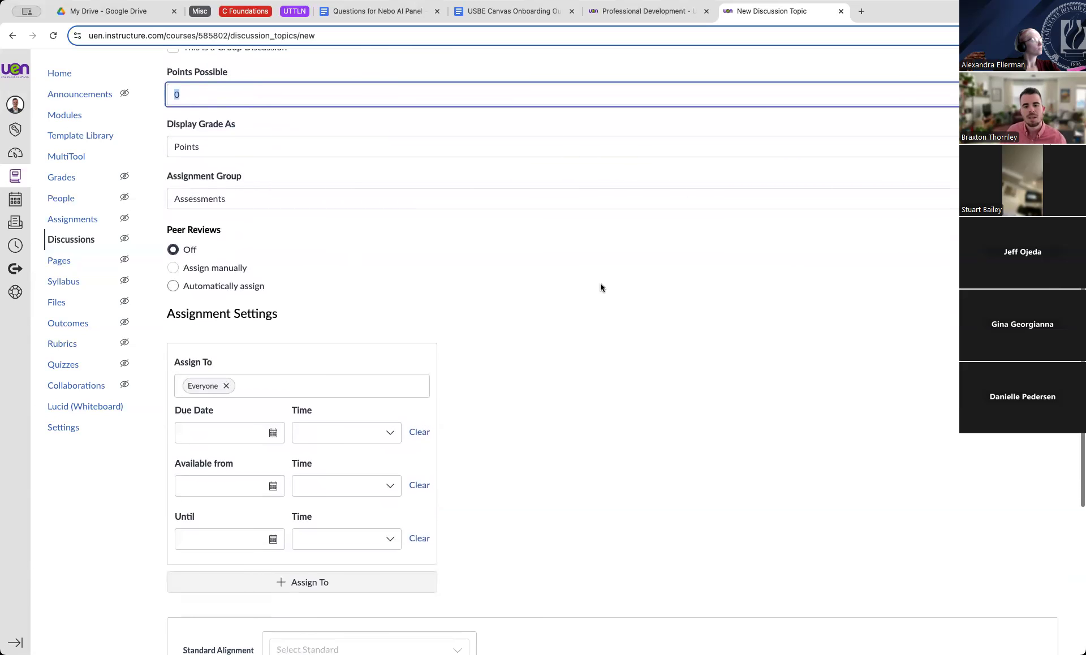
scroll(621, 291, "down", 3)
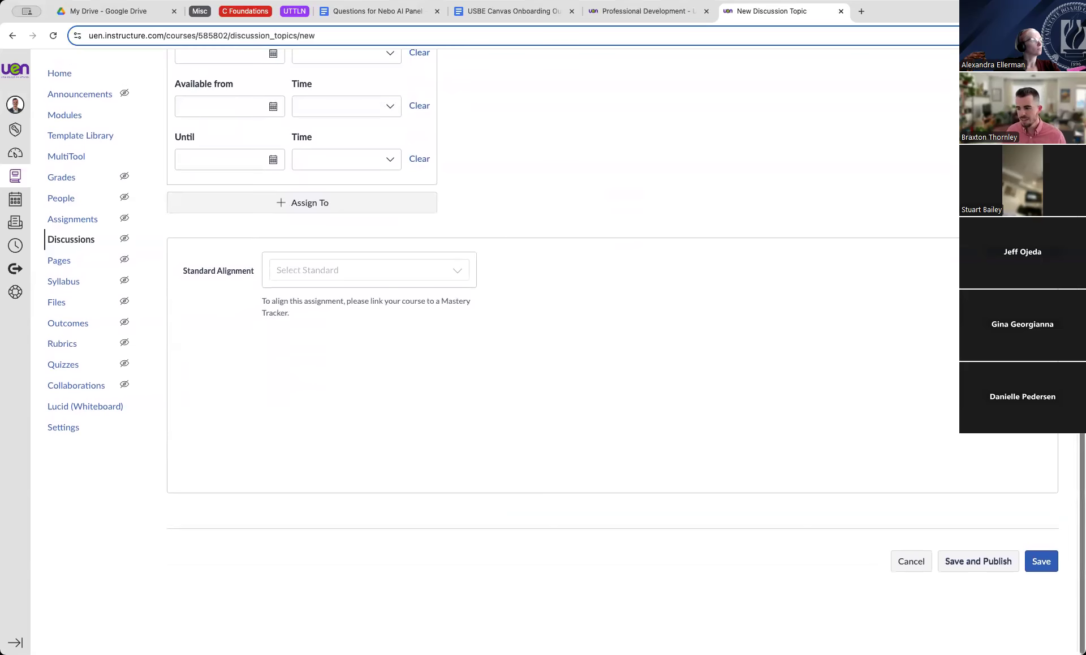
Discard the new discussion and start a new quiz in the course using the New Quizzes engine.
left_click(907, 562)
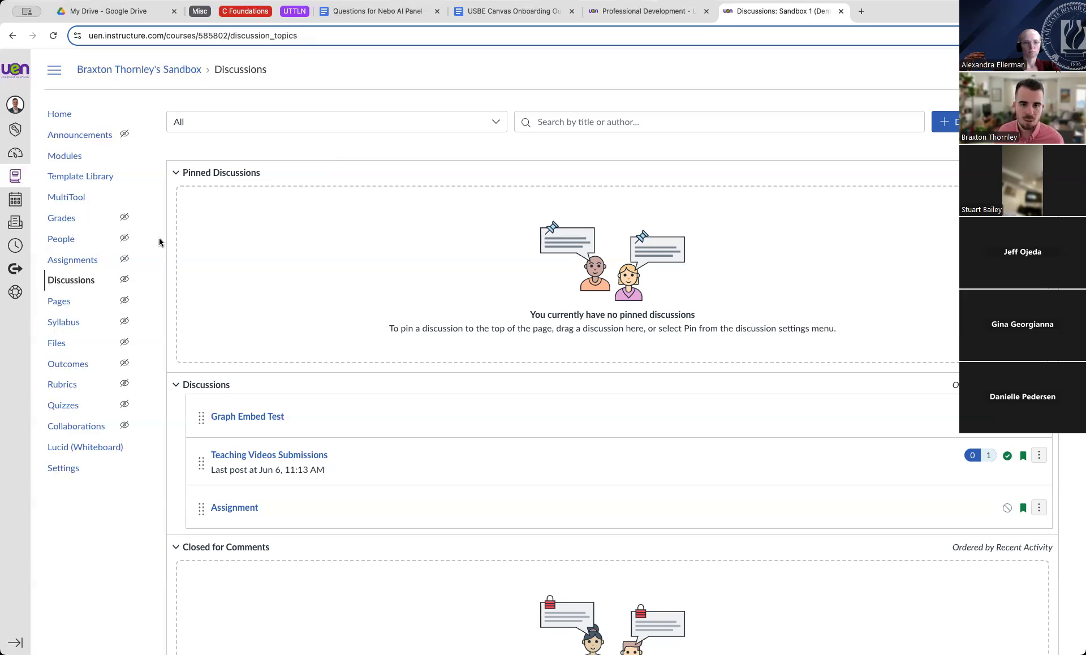
left_click(76, 408)
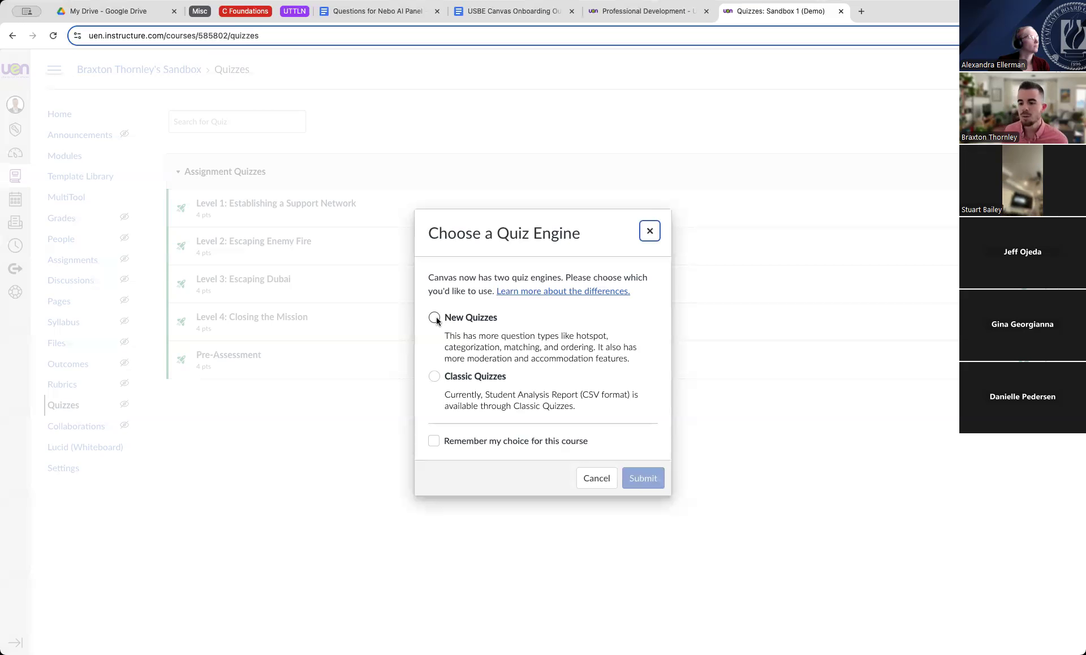
left_click(436, 317)
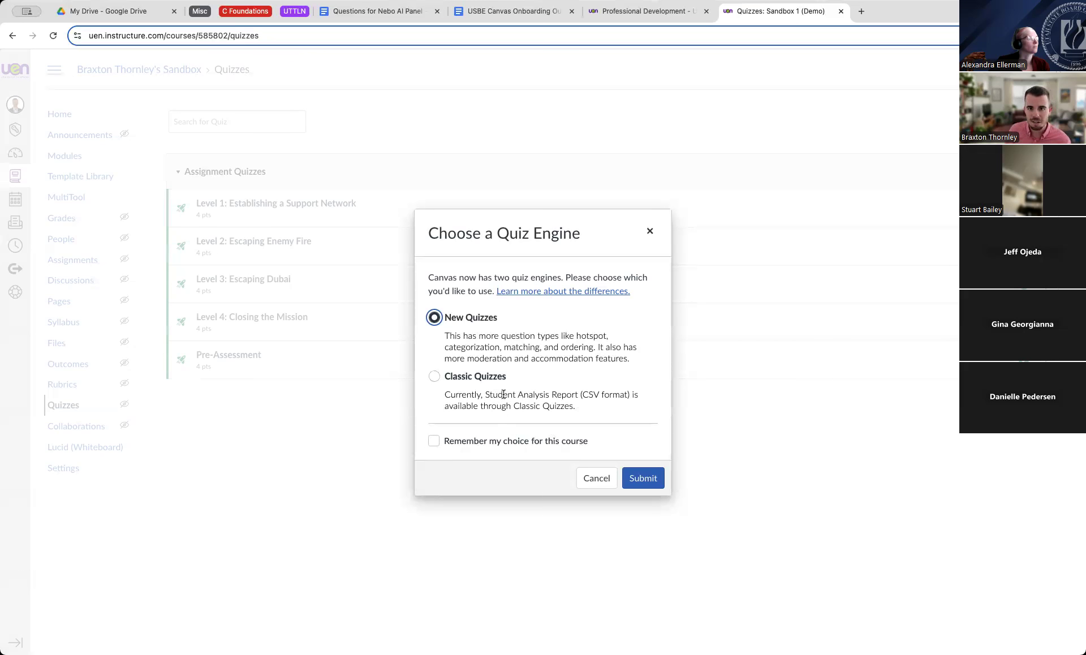
left_click(644, 478)
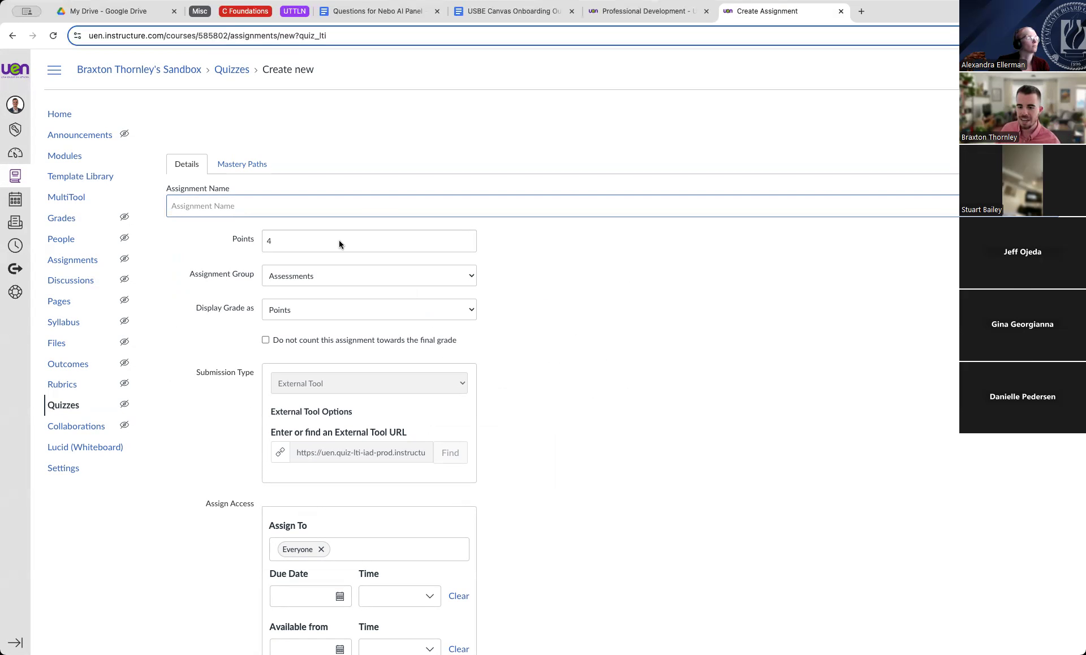
Name the new quiz "Sample Quiz" and proceed to building it.
scroll(583, 339, "down", 3)
scroll(582, 315, "down", 1)
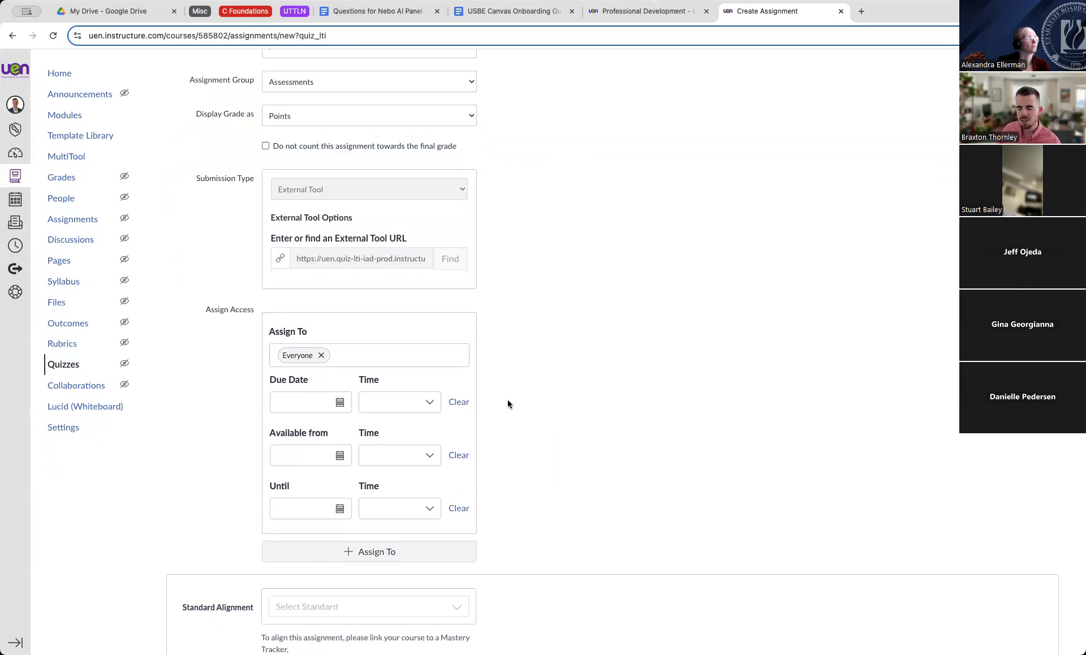
scroll(550, 356, "down", 5)
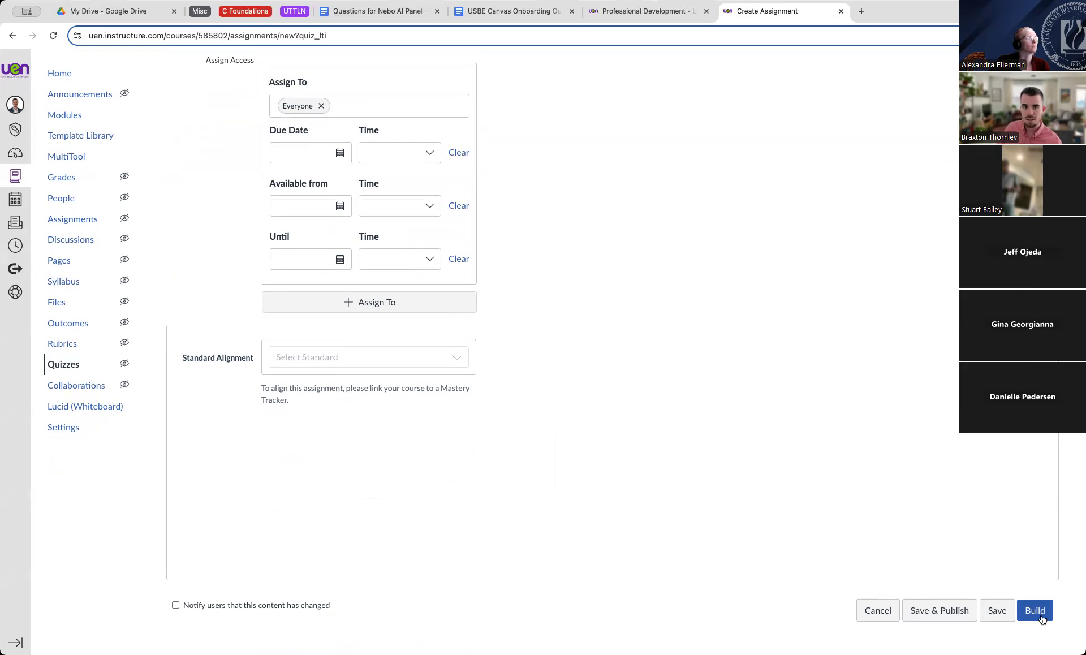
left_click(1043, 618)
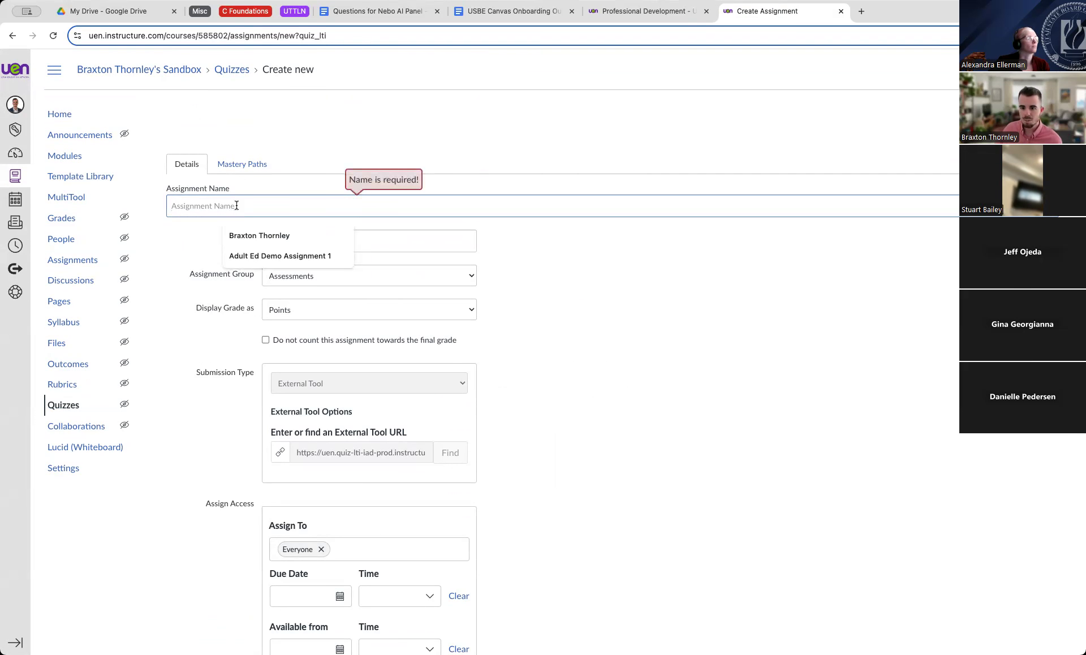
type("Sample Quiz")
scroll(749, 308, "down", 8)
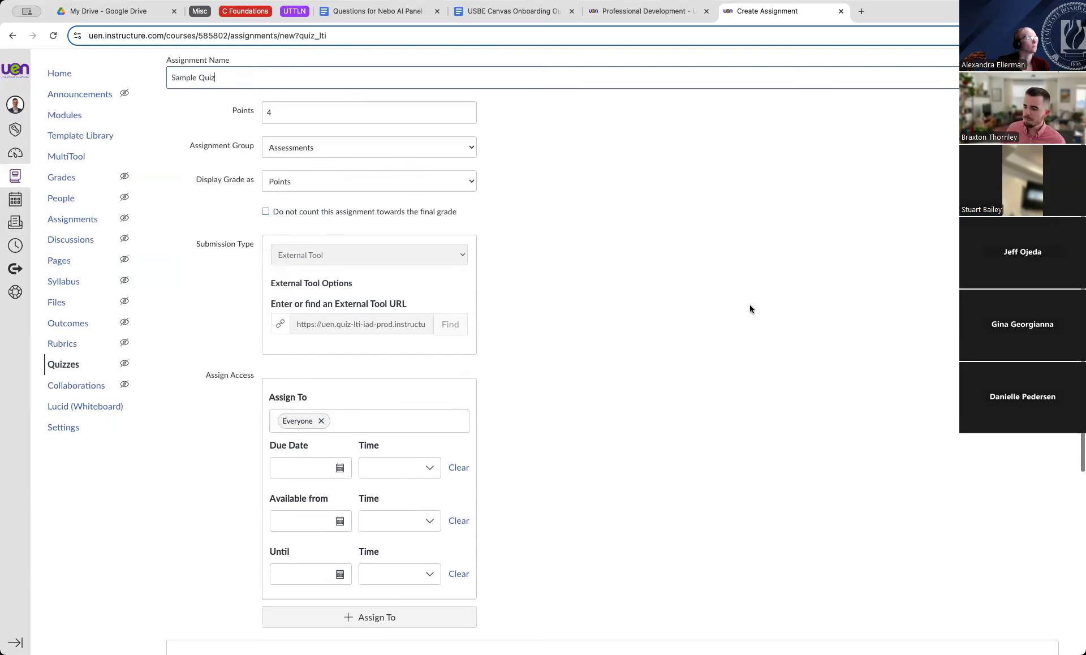
left_click(1039, 615)
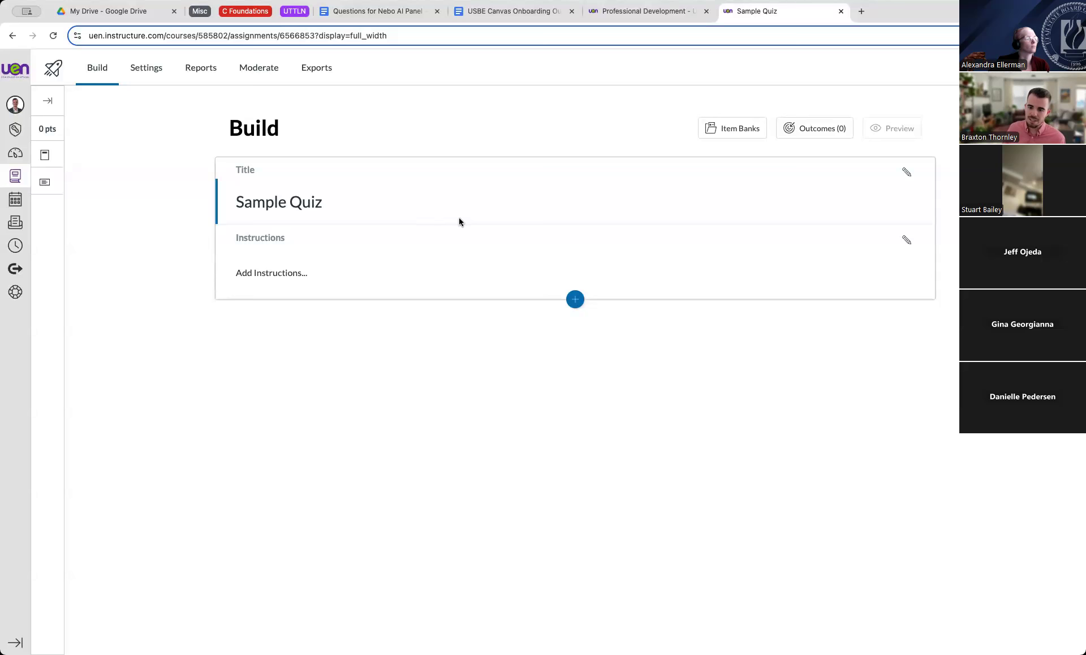
Add the quiz instructions "Text" and save them.
left_click(907, 241)
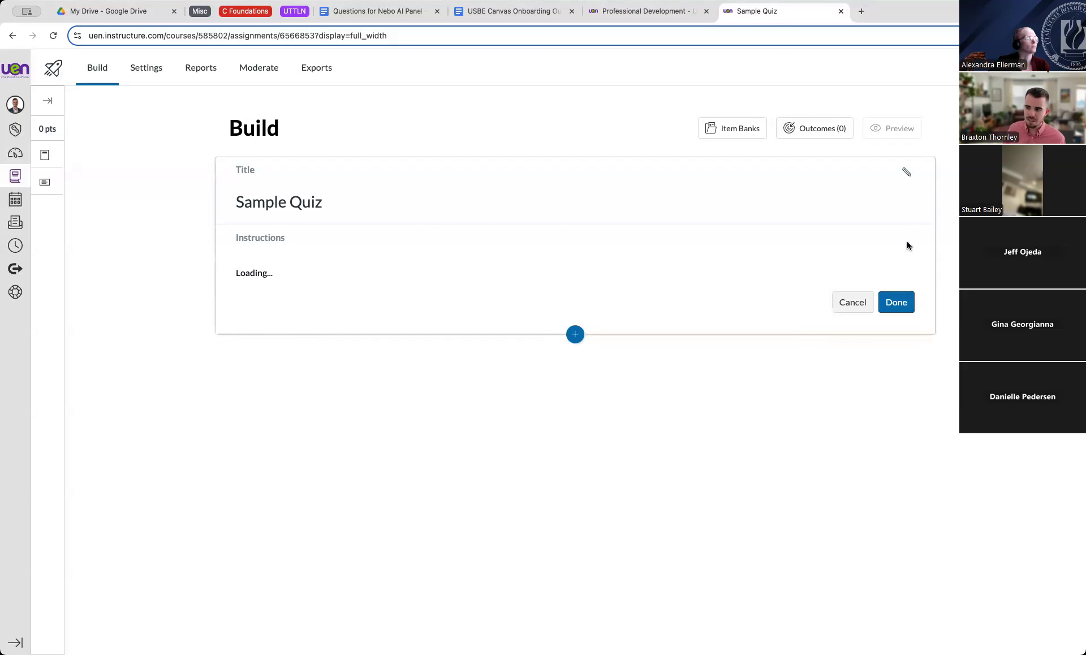
type("Text")
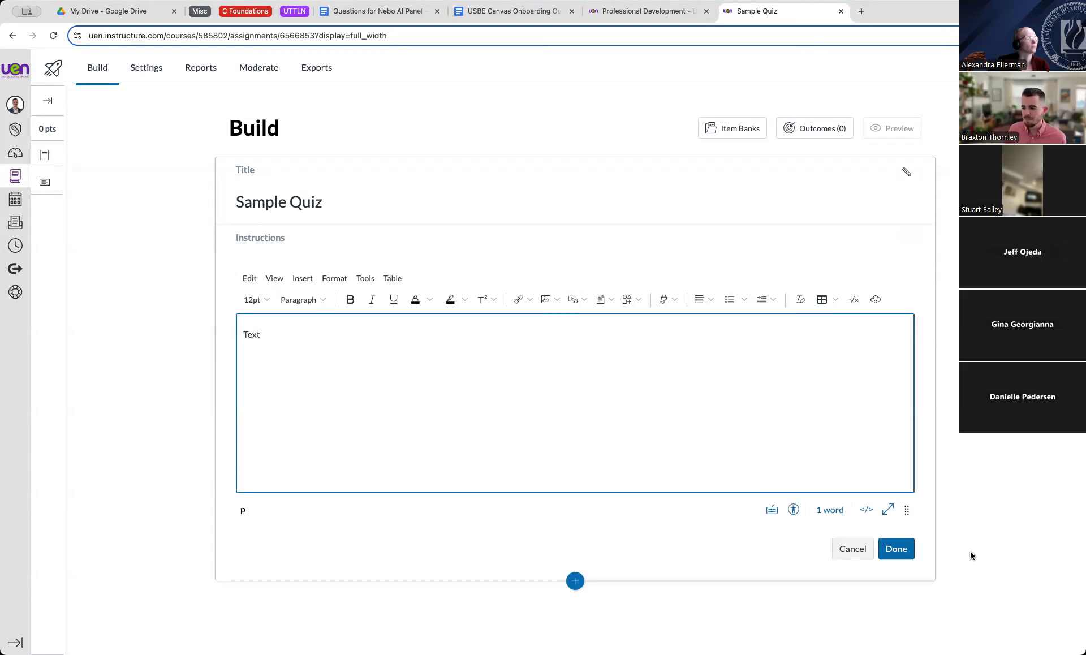
left_click(899, 550)
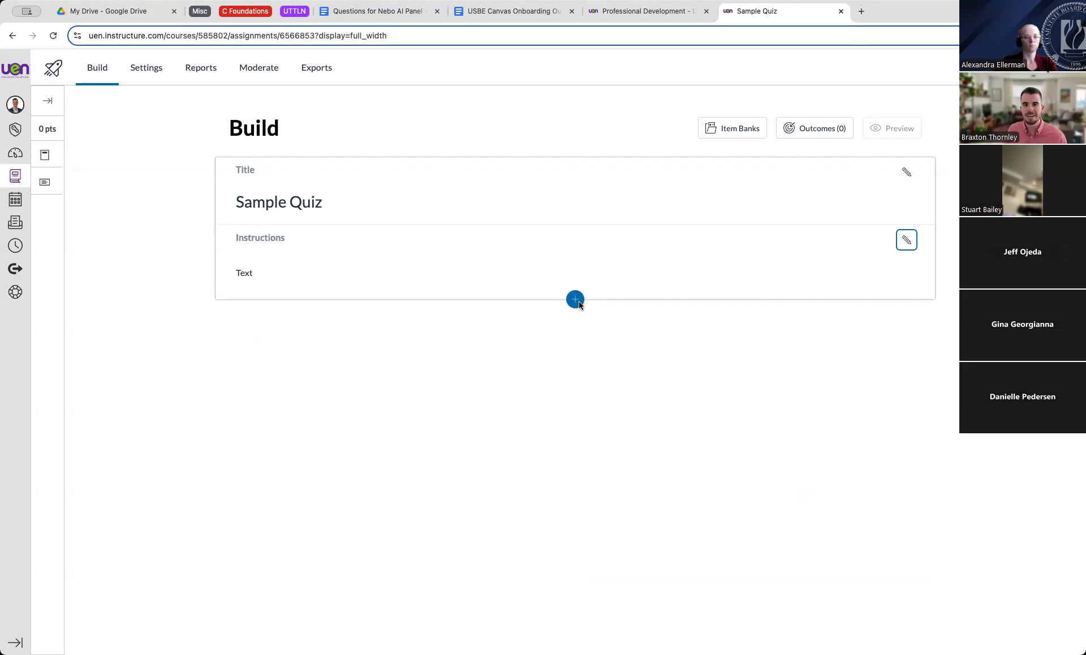
Insert a Multiple Choice question below the instructions with the question stem "Sample".
left_click(669, 333)
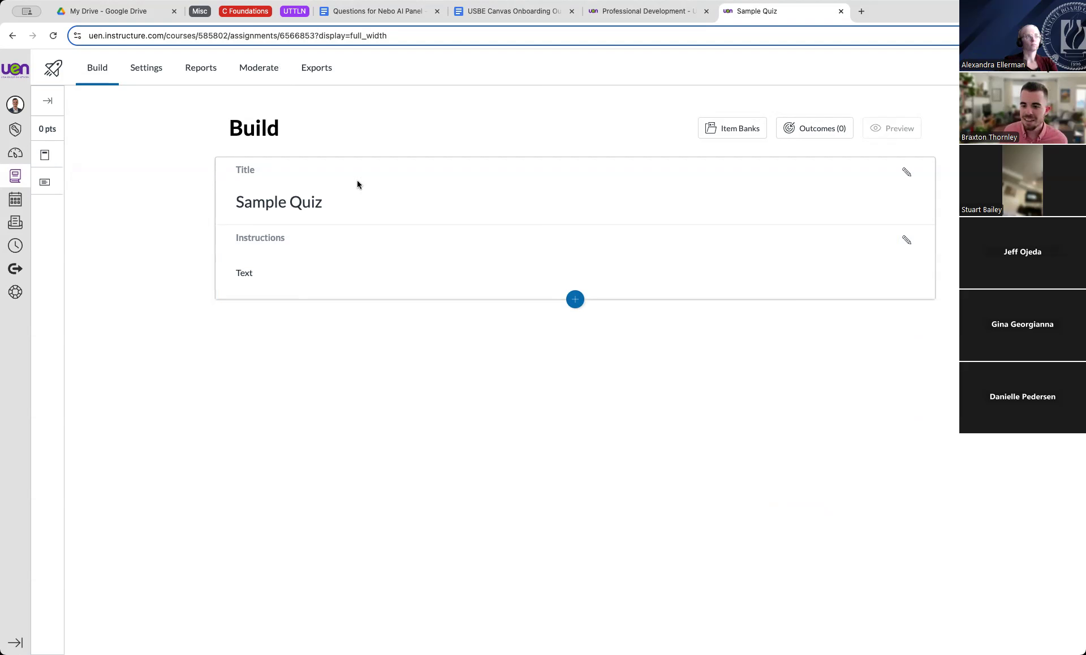
left_click(575, 299)
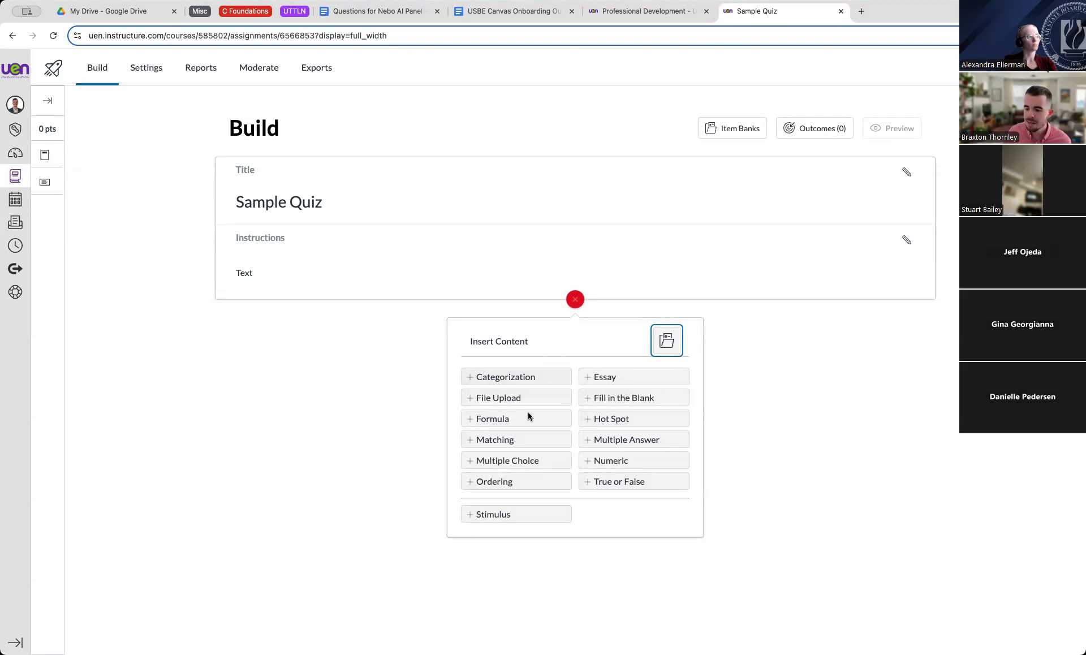
left_click(497, 461)
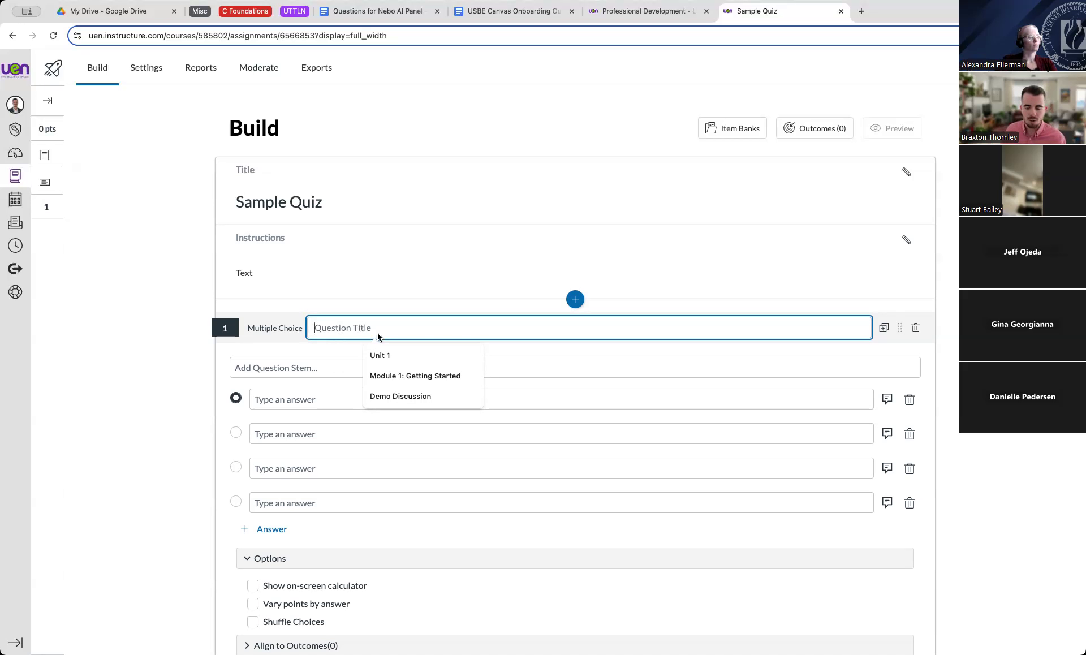
left_click(277, 368)
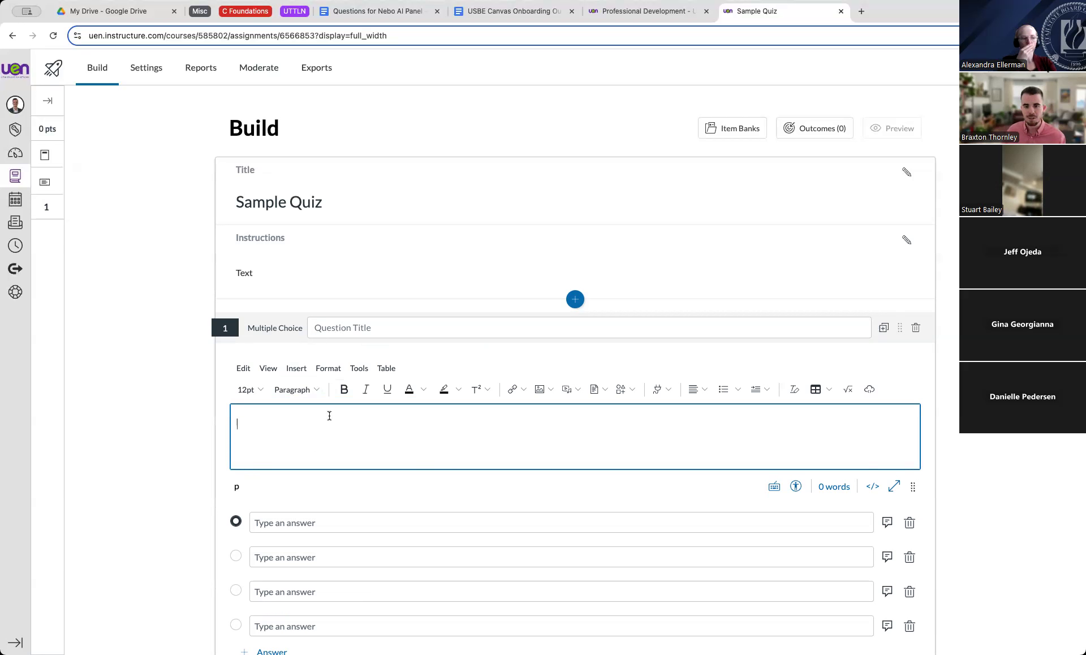
type("Sample")
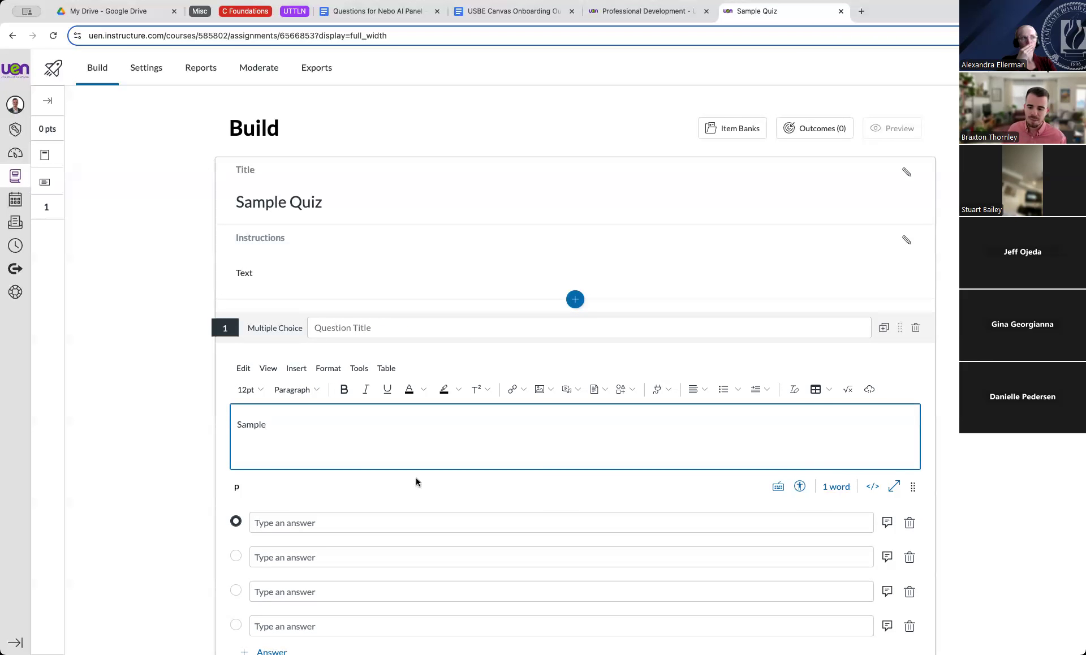
Fill in the question's four answer choices as A, B, C and D.
scroll(371, 402, "down", 2)
left_click(290, 409)
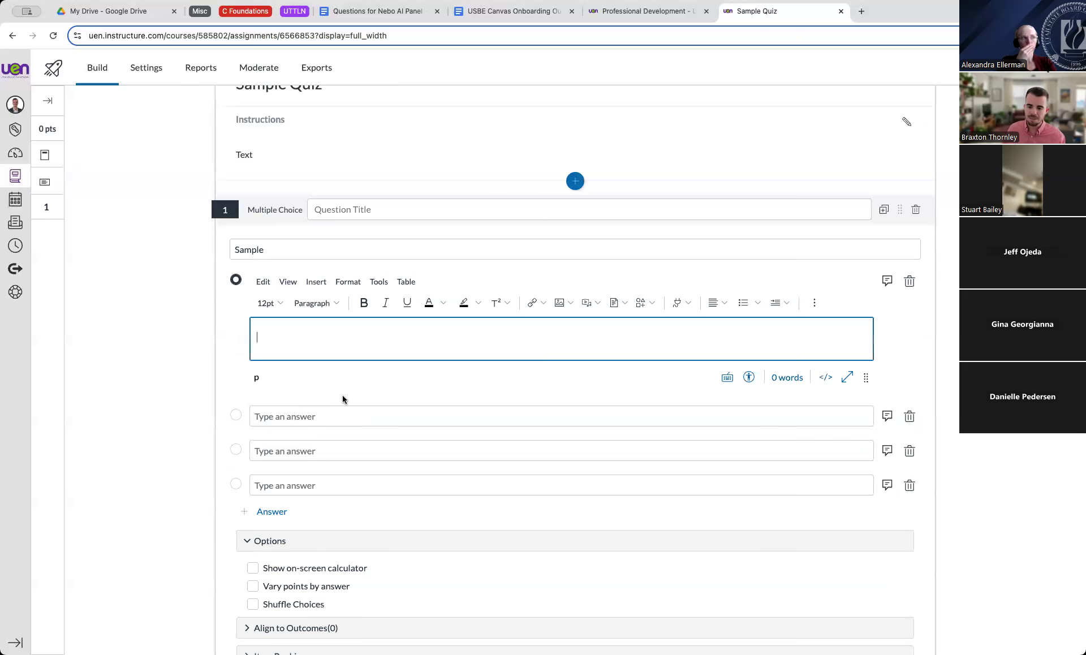
type("A")
left_click(303, 415)
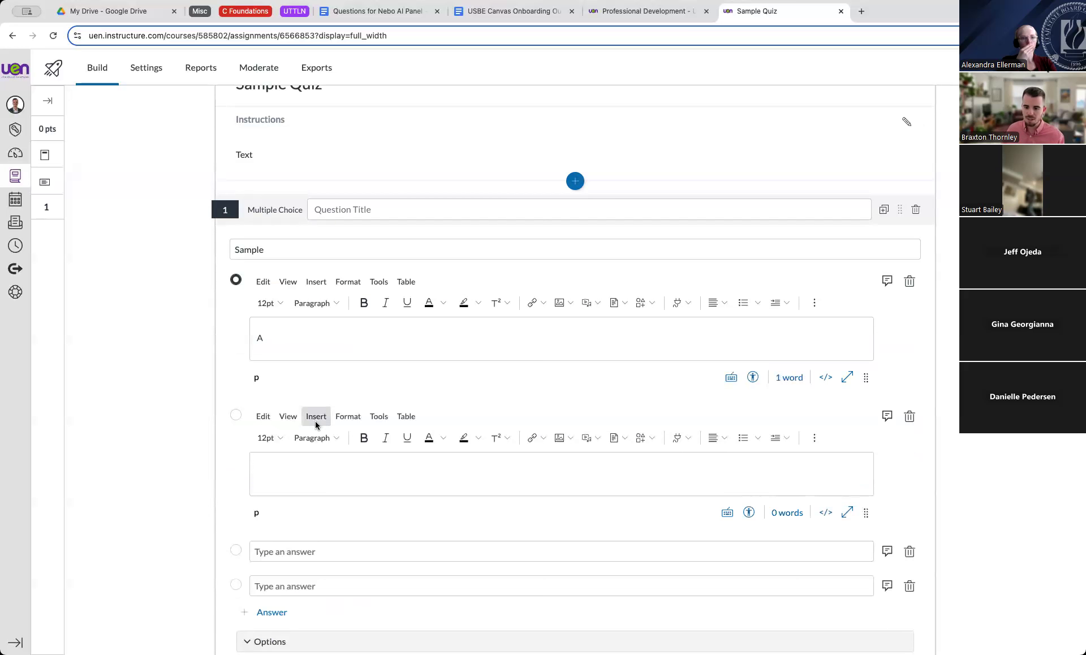
type("B")
left_click(315, 452)
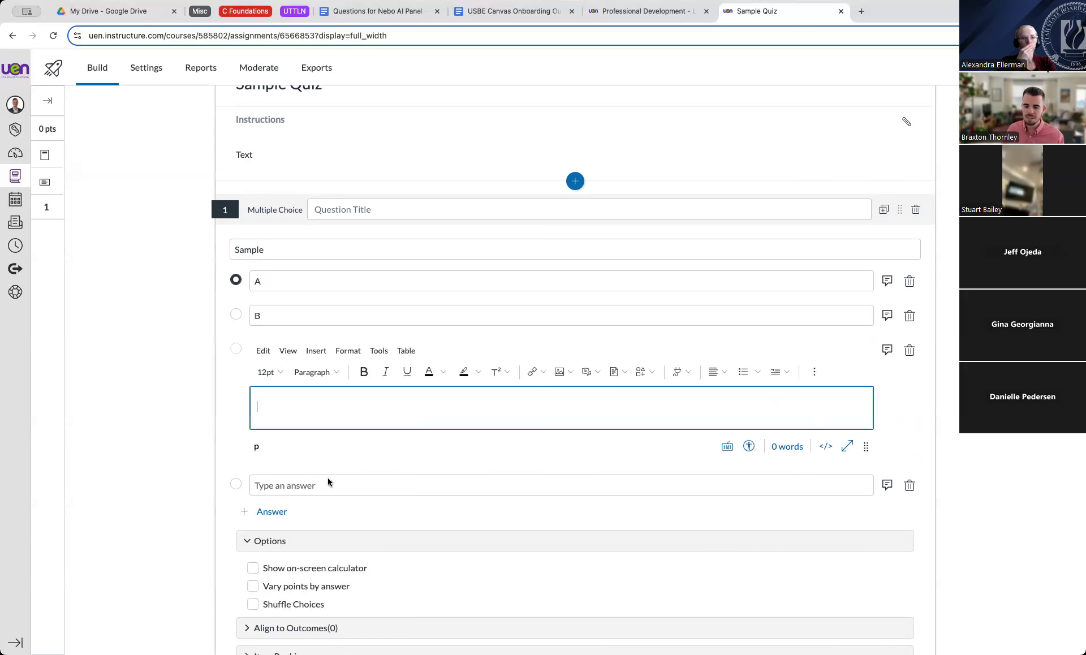
type("C")
left_click(311, 487)
type("D")
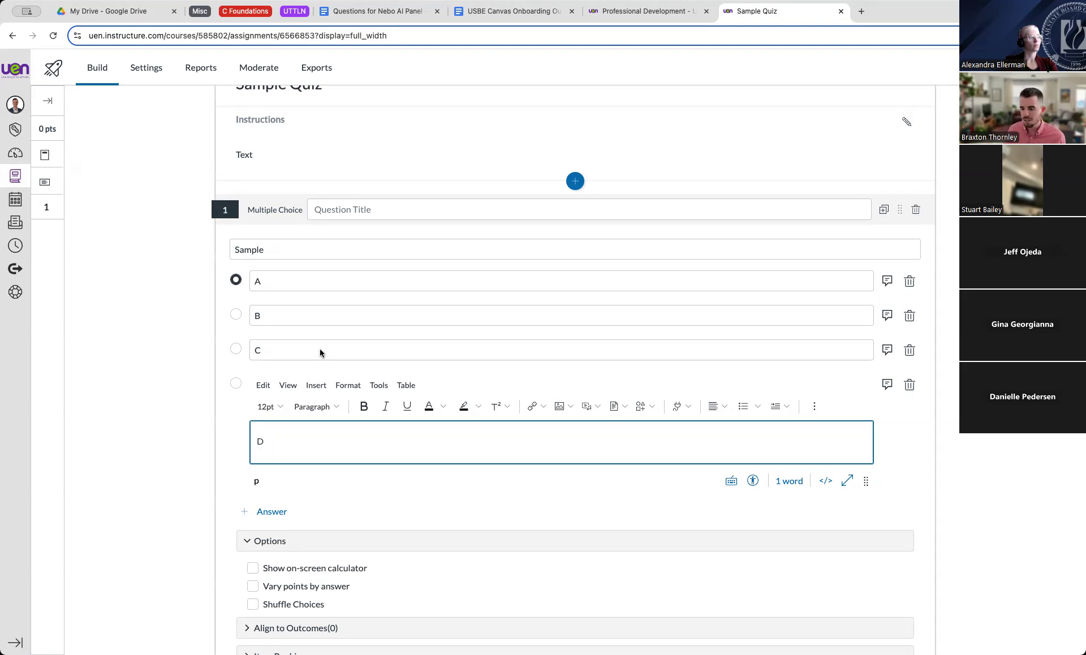
left_click(929, 439)
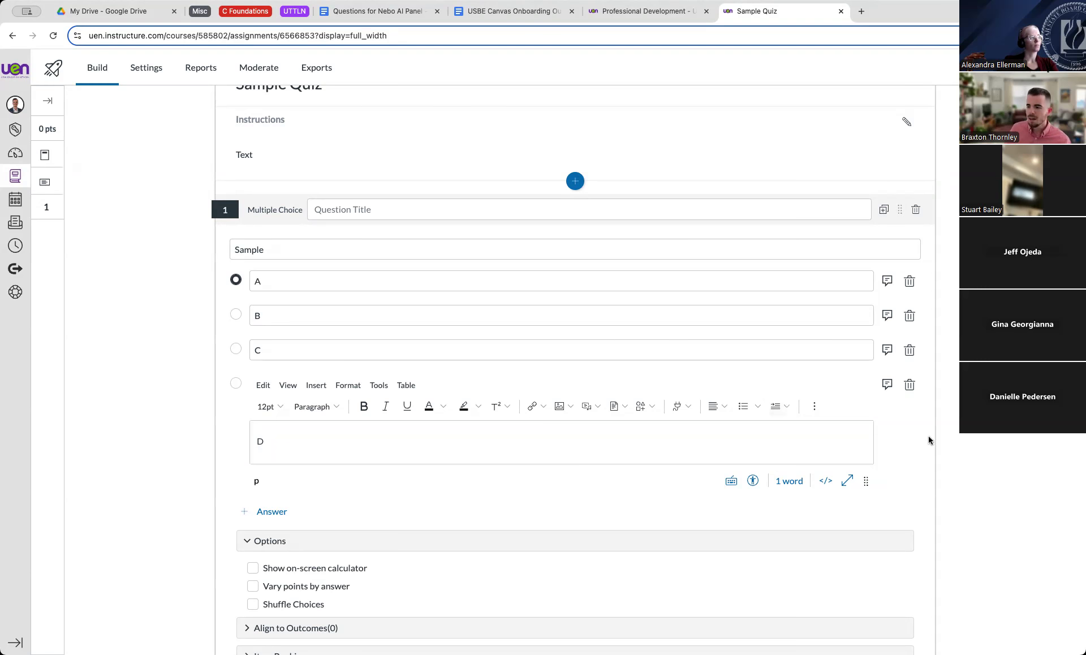
Add the answer feedback "Wrong..." to choice A and close the feedback editor.
left_click(887, 285)
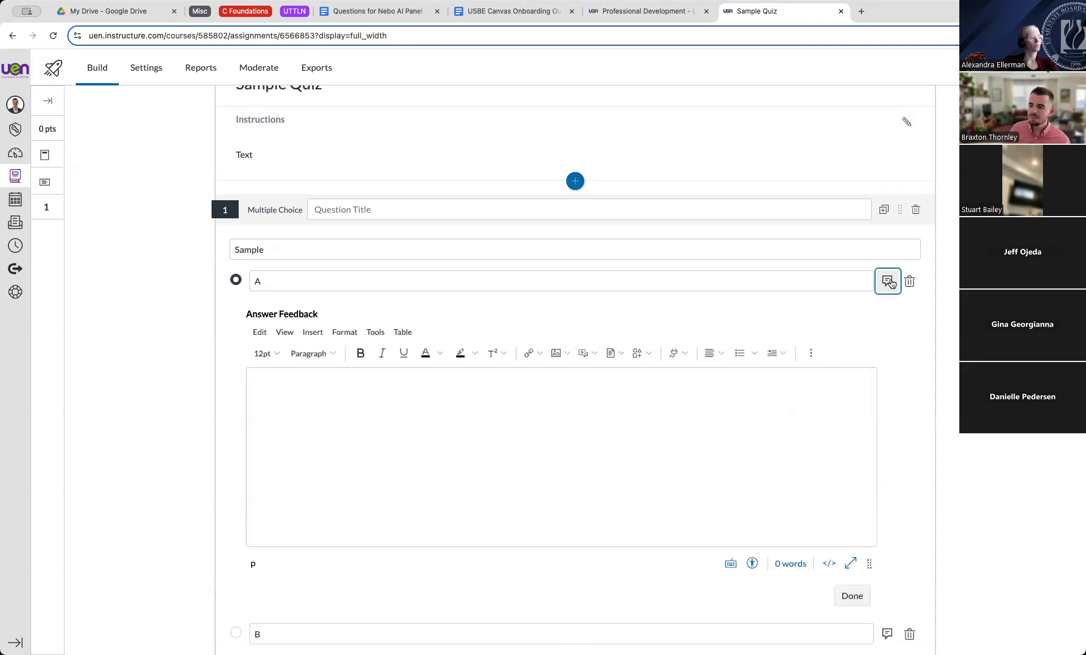
left_click(325, 394)
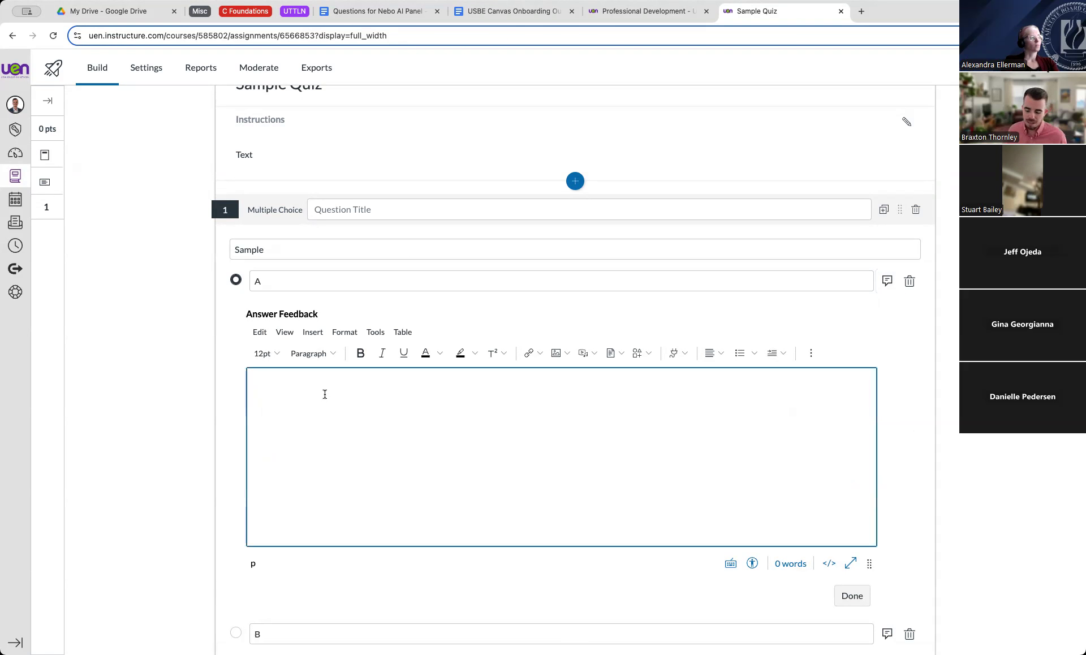
type("Good job!")
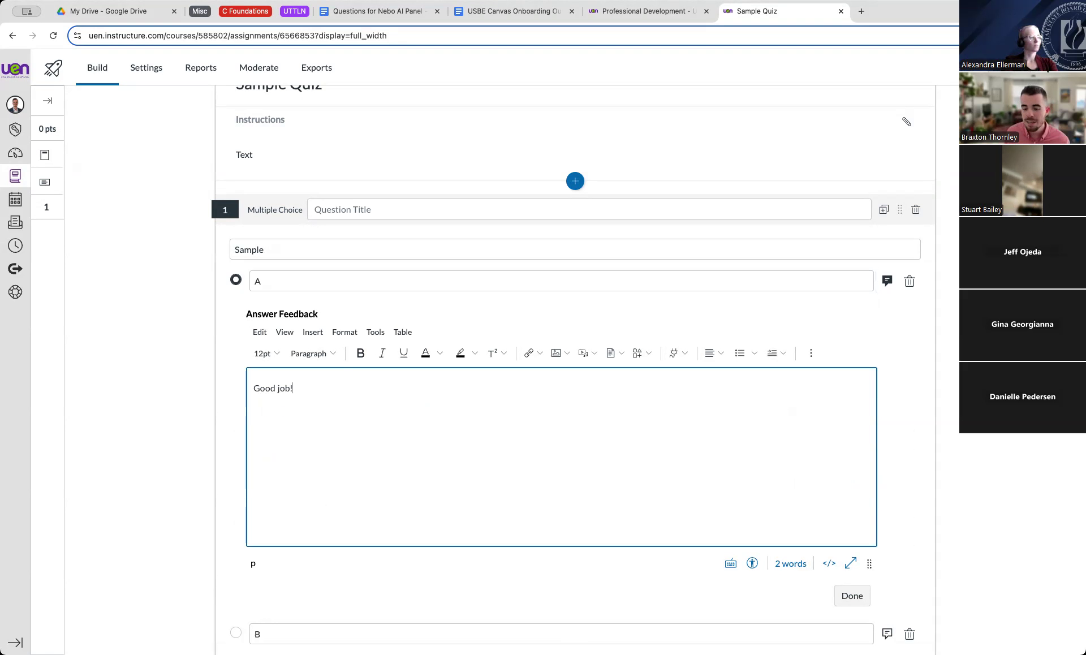
key("BackSpace")
key("BackSpace")
key("BackSpace")
key("BackSpace")
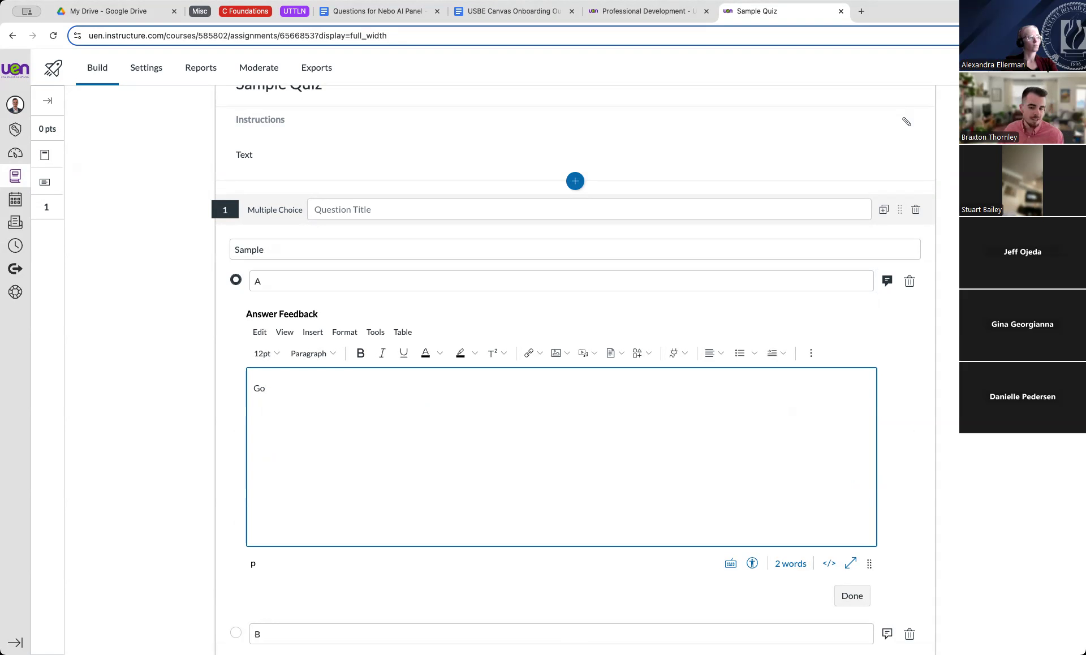
type("Wrong...")
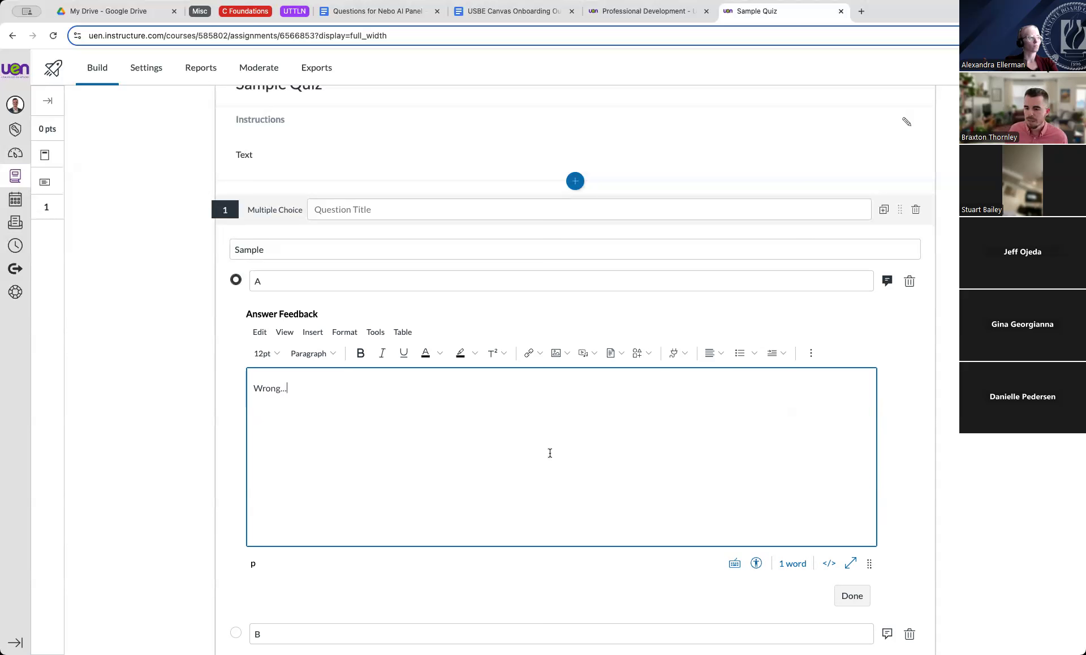
left_click(852, 596)
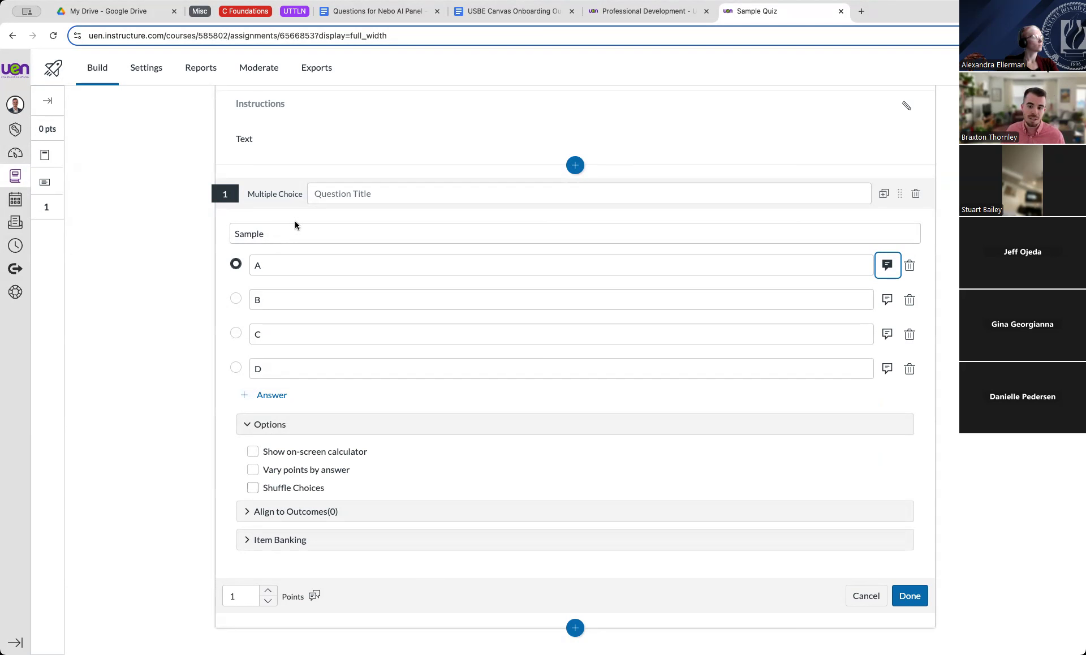
Vary points by answer, giving choice A 5 points and choice B 2 points, and save the question.
left_click(253, 470)
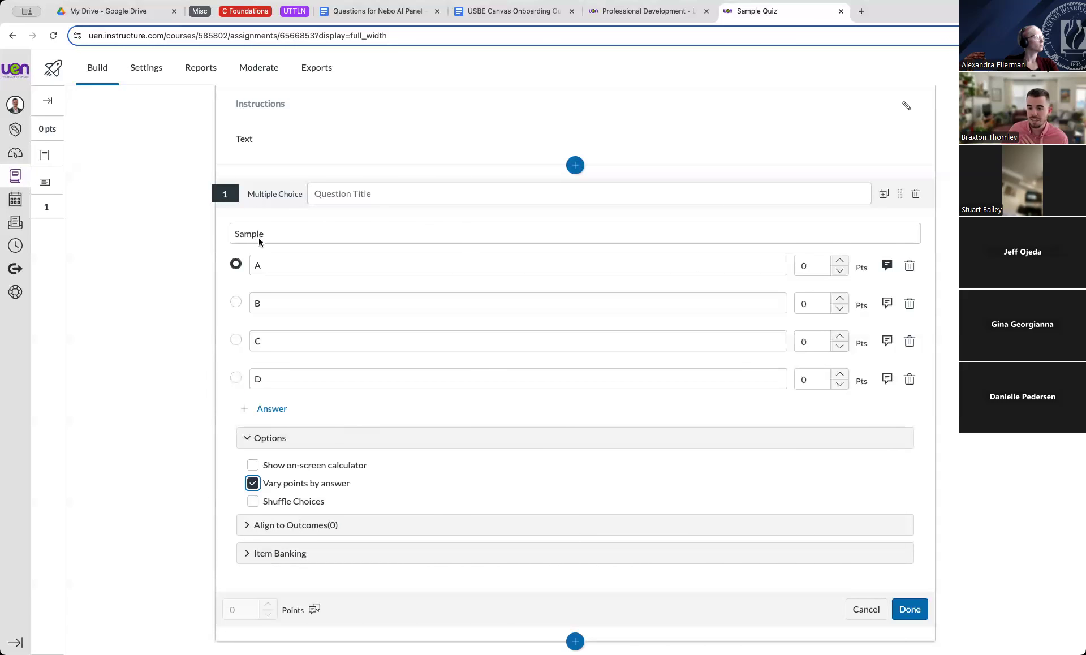
left_click(815, 266)
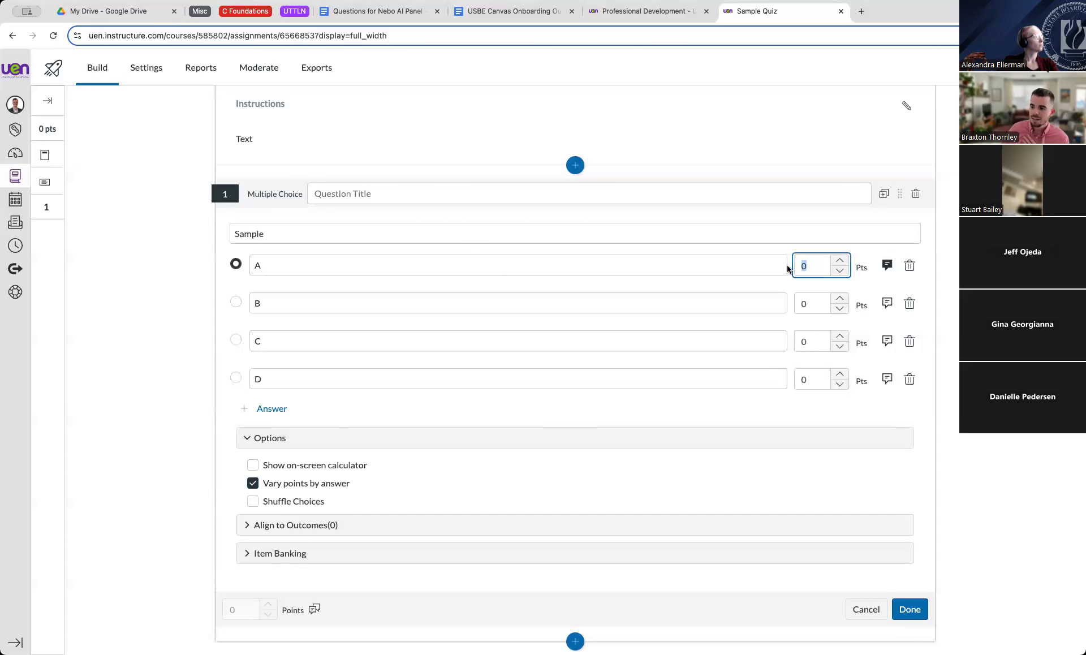
type("5")
left_click(809, 308)
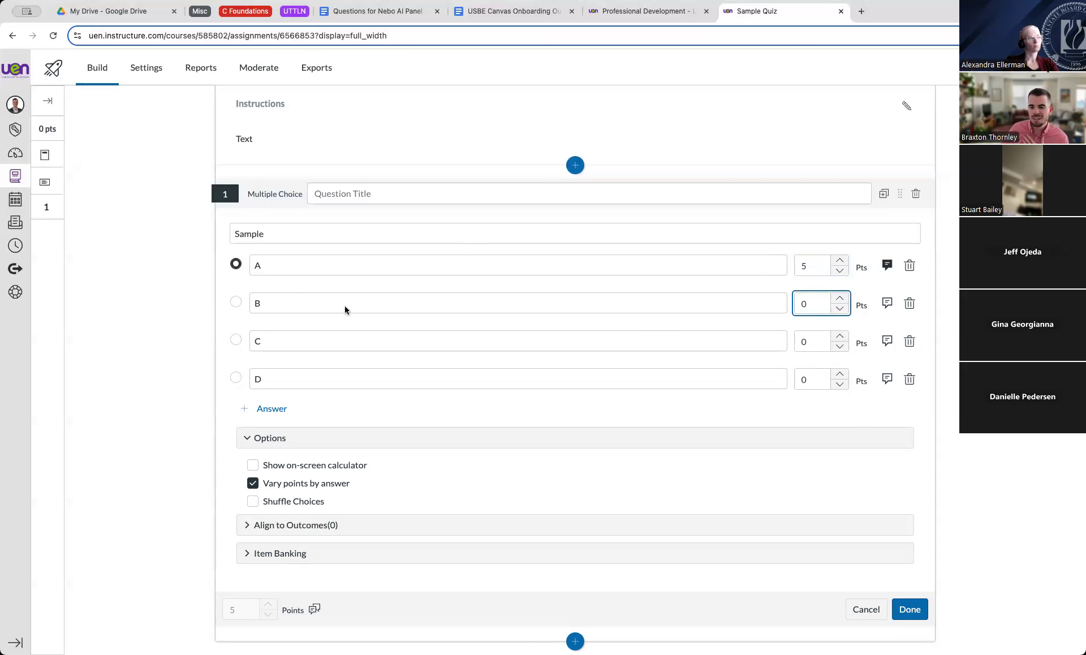
double_click(804, 303)
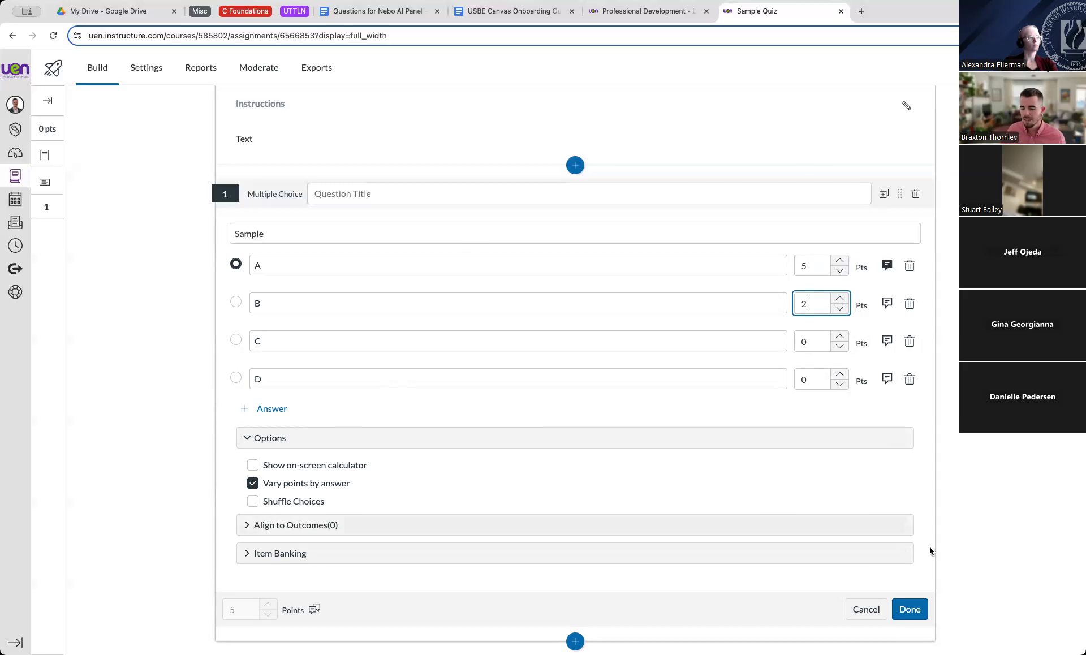
left_click(967, 513)
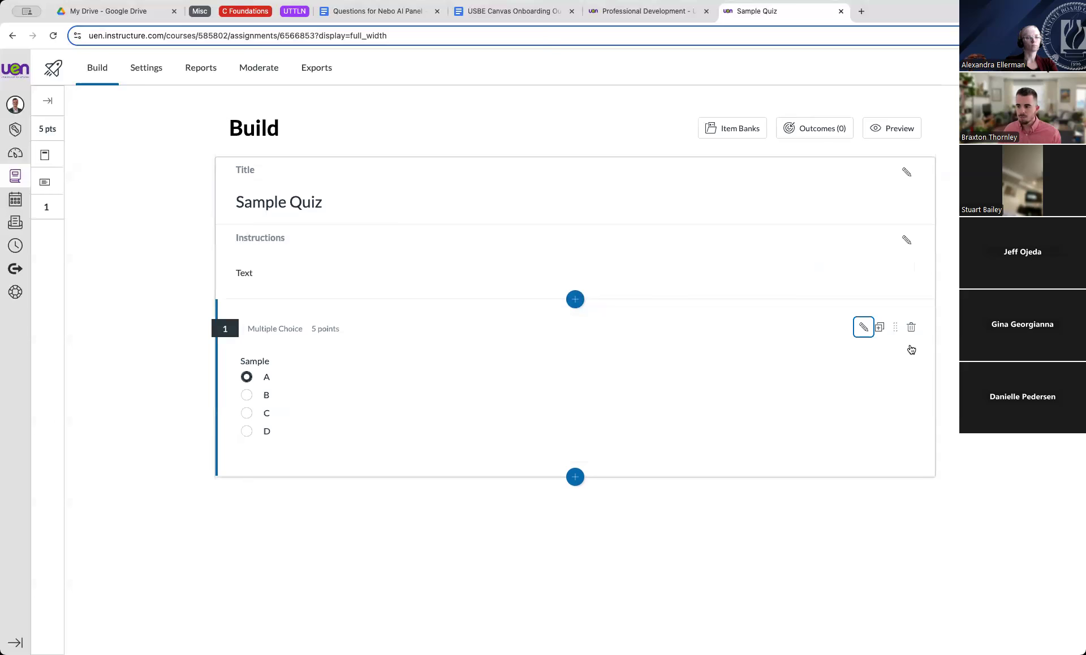
Reopen the multiple choice question, turn off varying points by answer, set it to 5 points and save it.
left_click(863, 327)
scroll(498, 509, "down", 2)
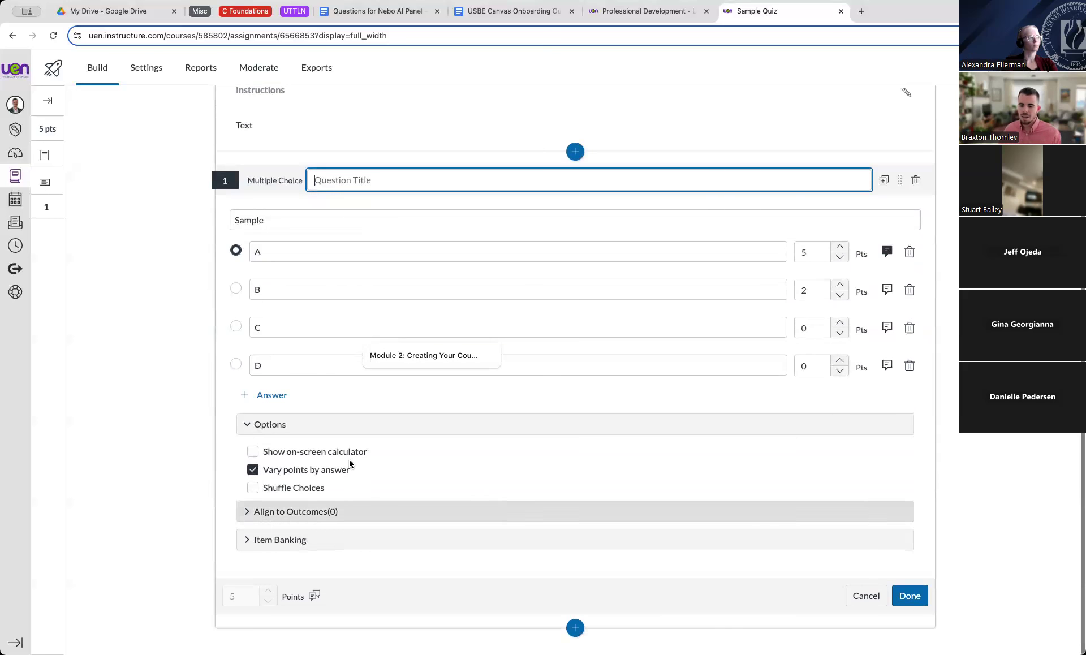
left_click(253, 470)
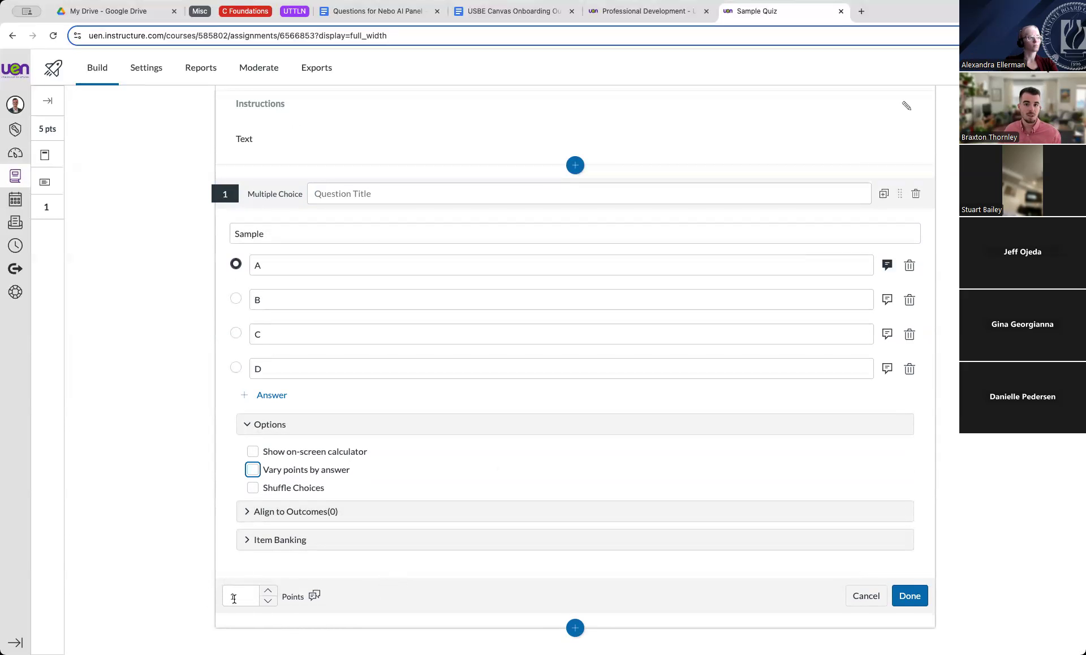
left_click(253, 470)
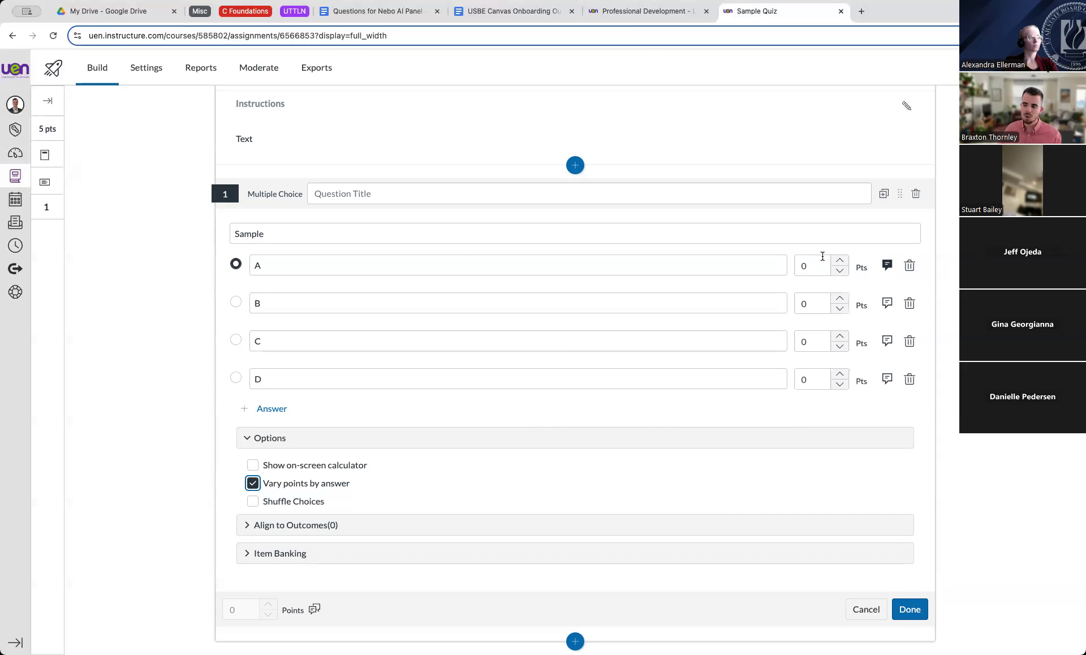
left_click(253, 483)
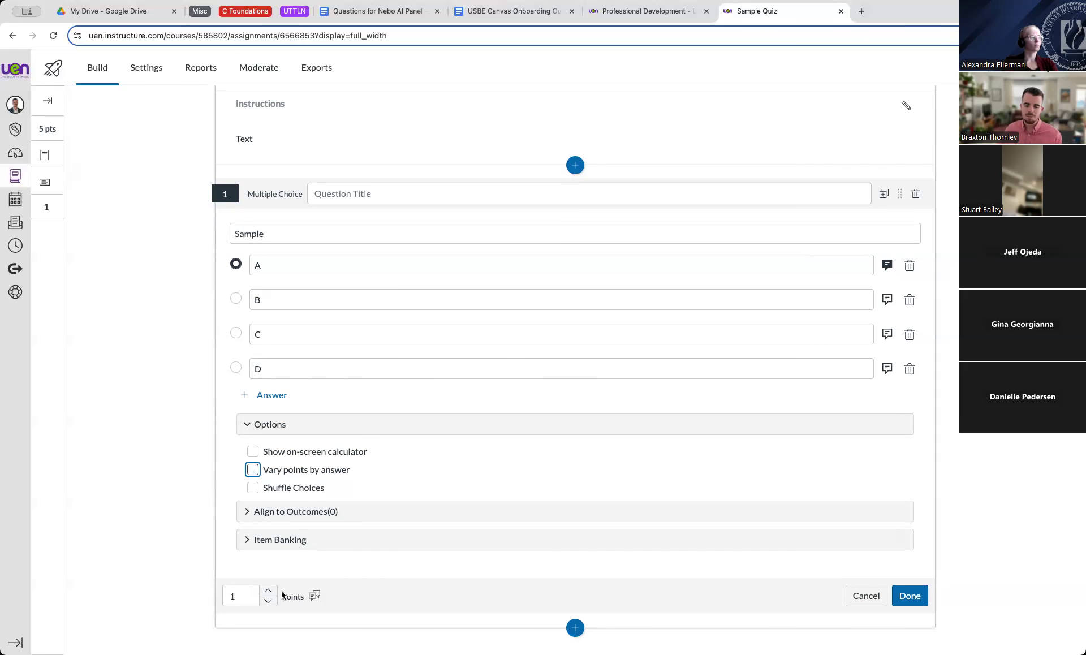
left_click_drag(240, 597, 224, 595)
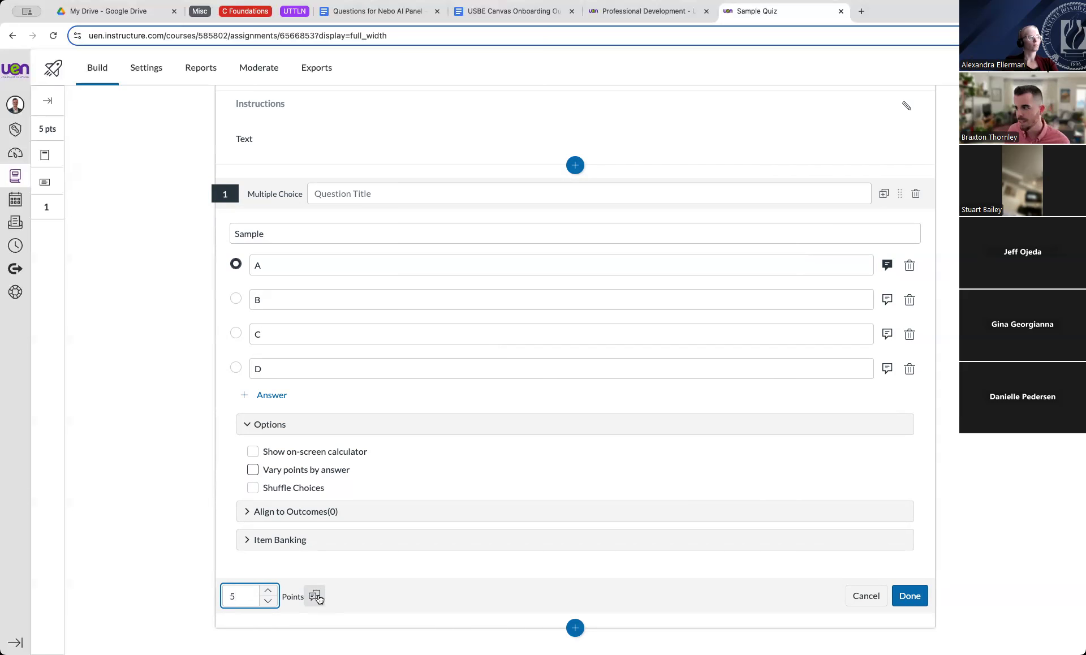
left_click(908, 594)
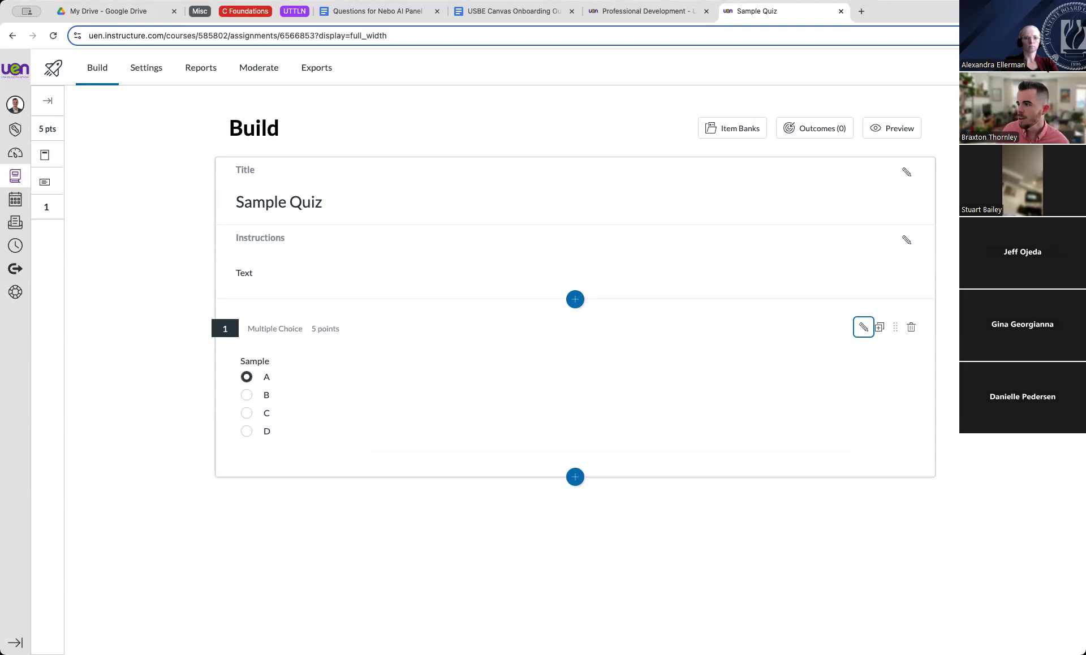
Leave the quiz builder and add the existing assignment Adult Ed Demo Assignment 1 to the Unit 1 module.
key("super+bracketleft")
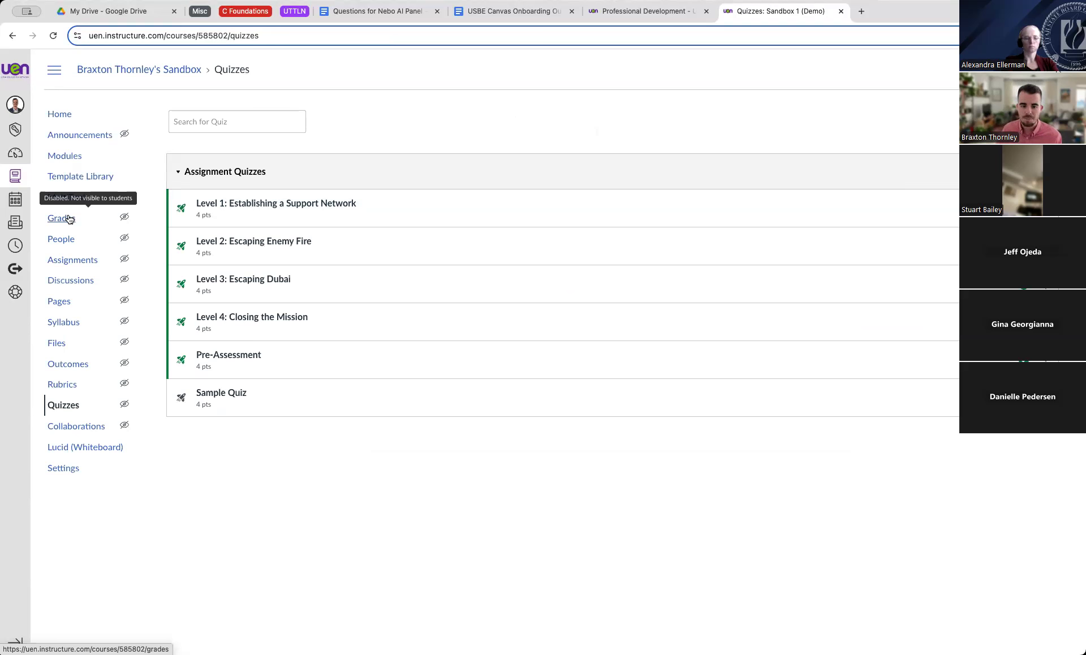
left_click(74, 264)
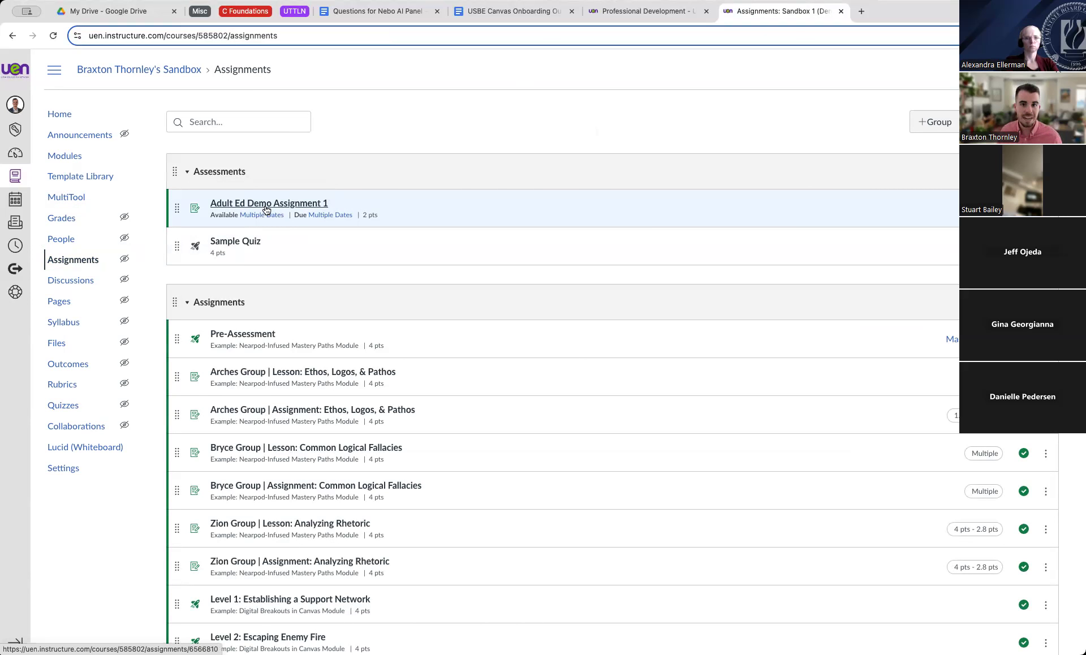
left_click(67, 157)
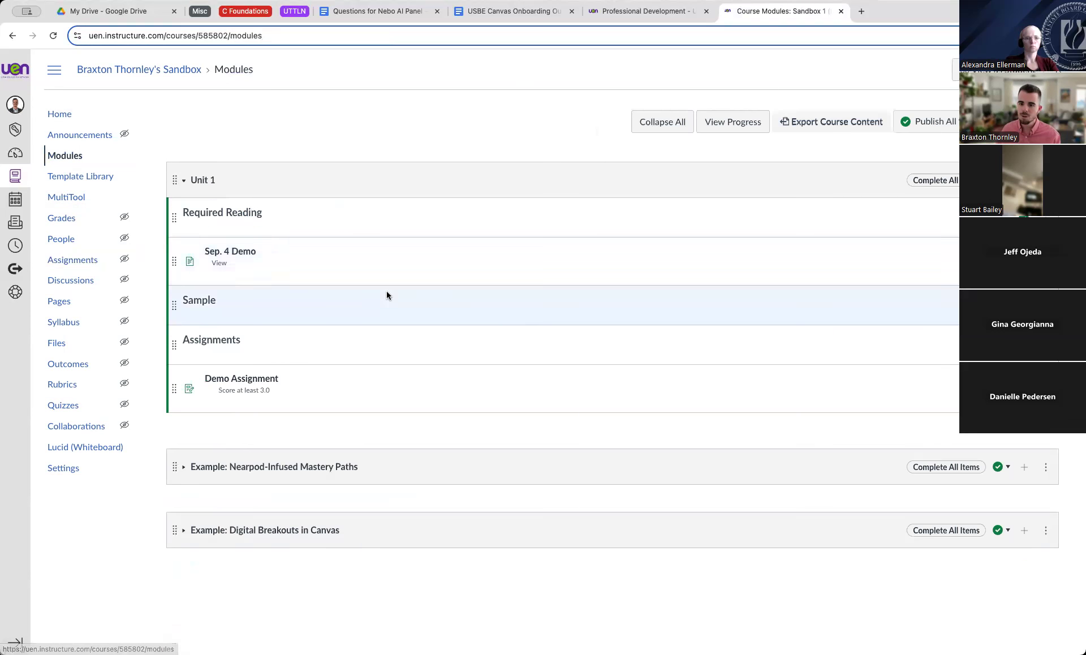
left_click(1025, 179)
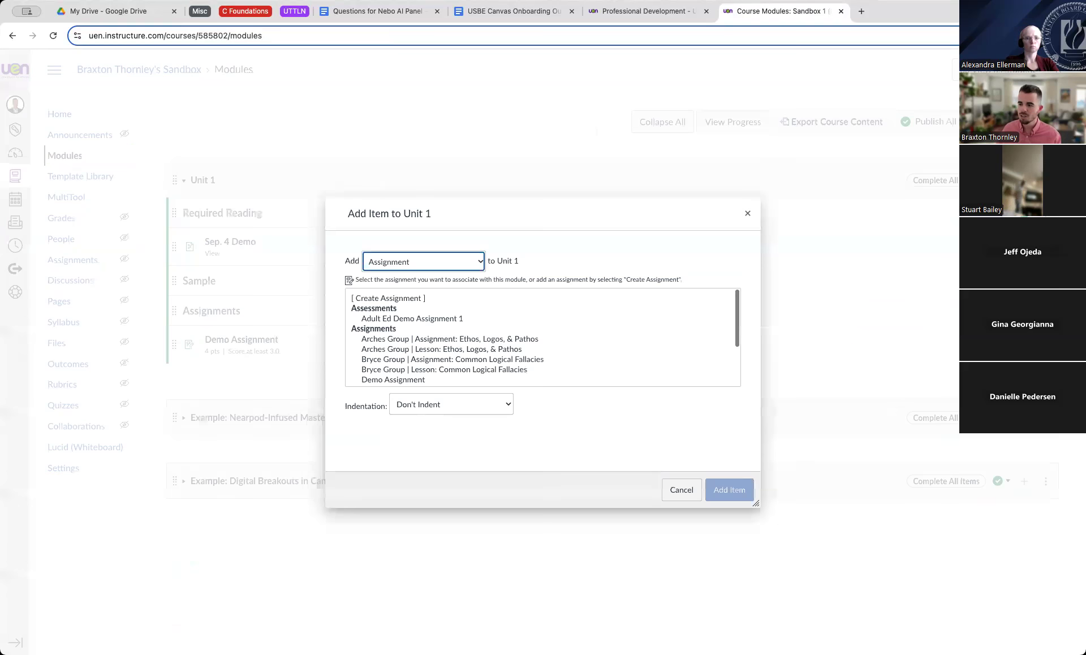
left_click(442, 318)
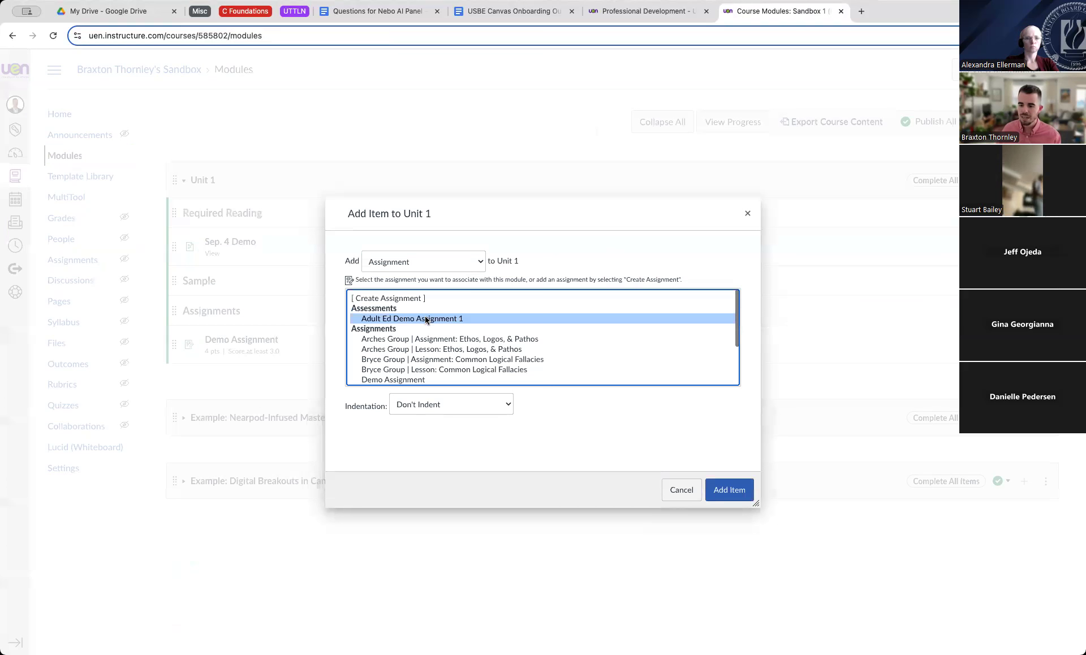
left_click(714, 491)
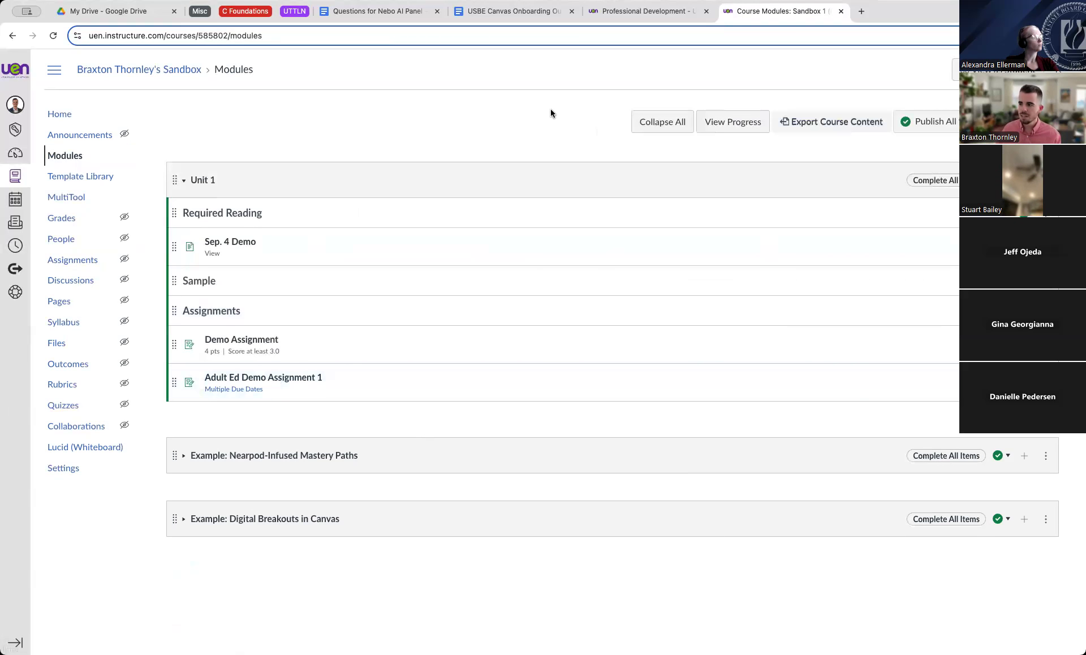
Check the modules in Student View, then leave it and remove Unit 1's requirement to move through items in sequential order.
key("super+r")
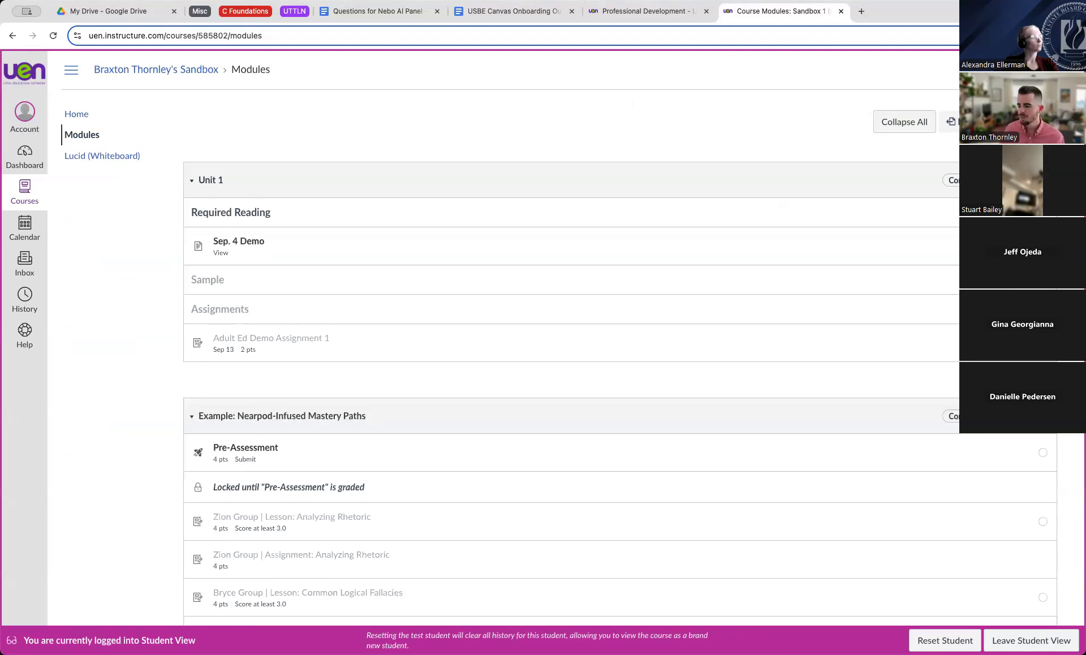
left_click(1030, 640)
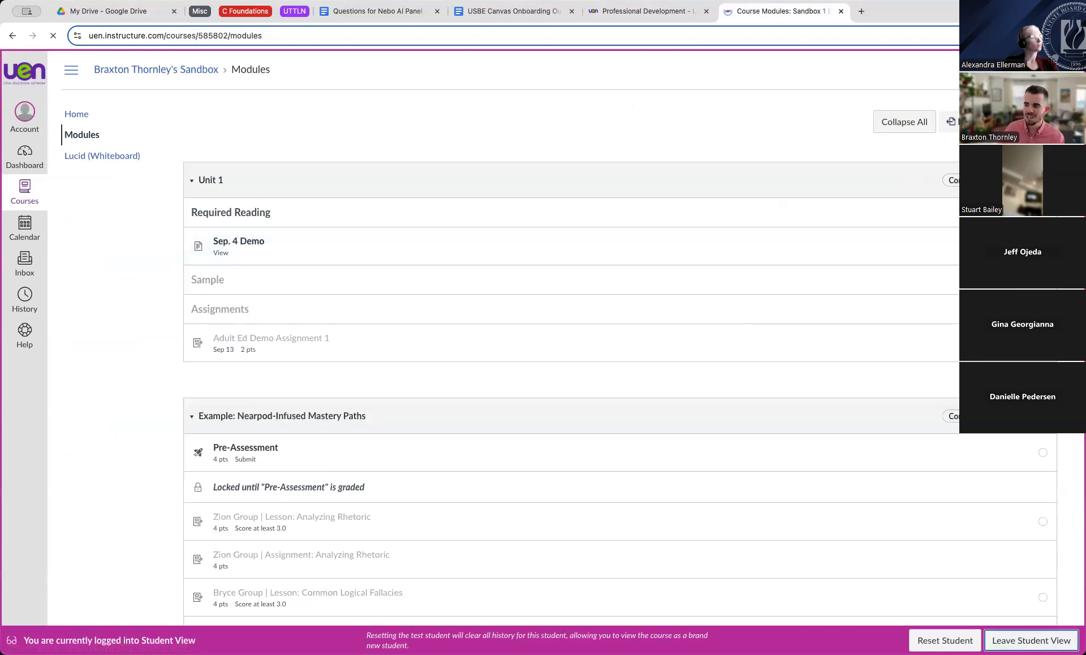
left_click(1012, 199)
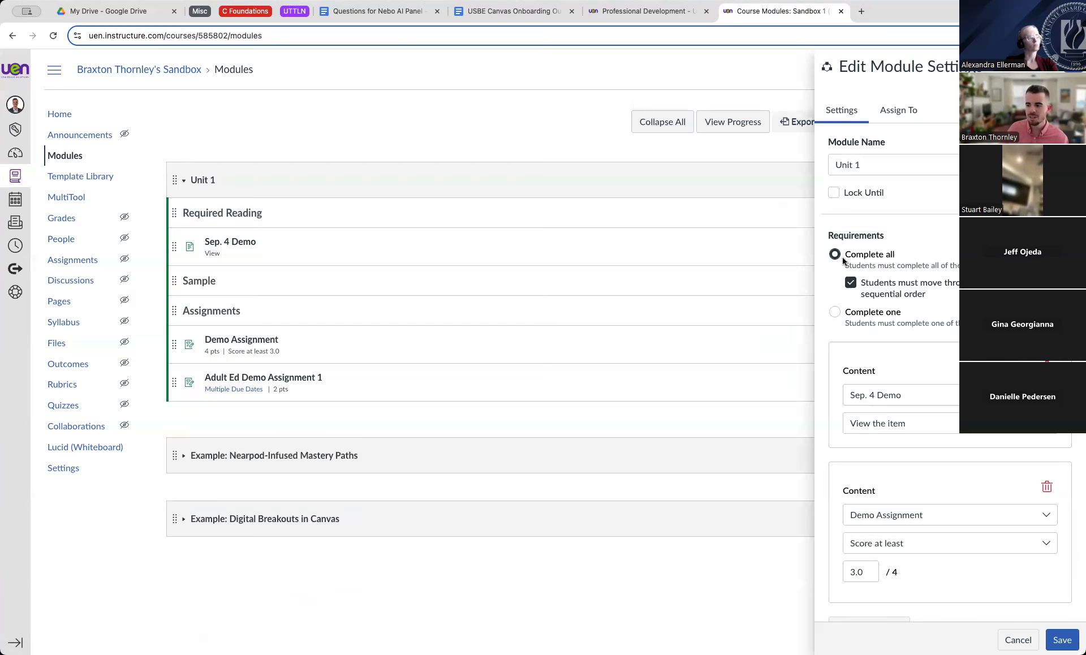
left_click(851, 281)
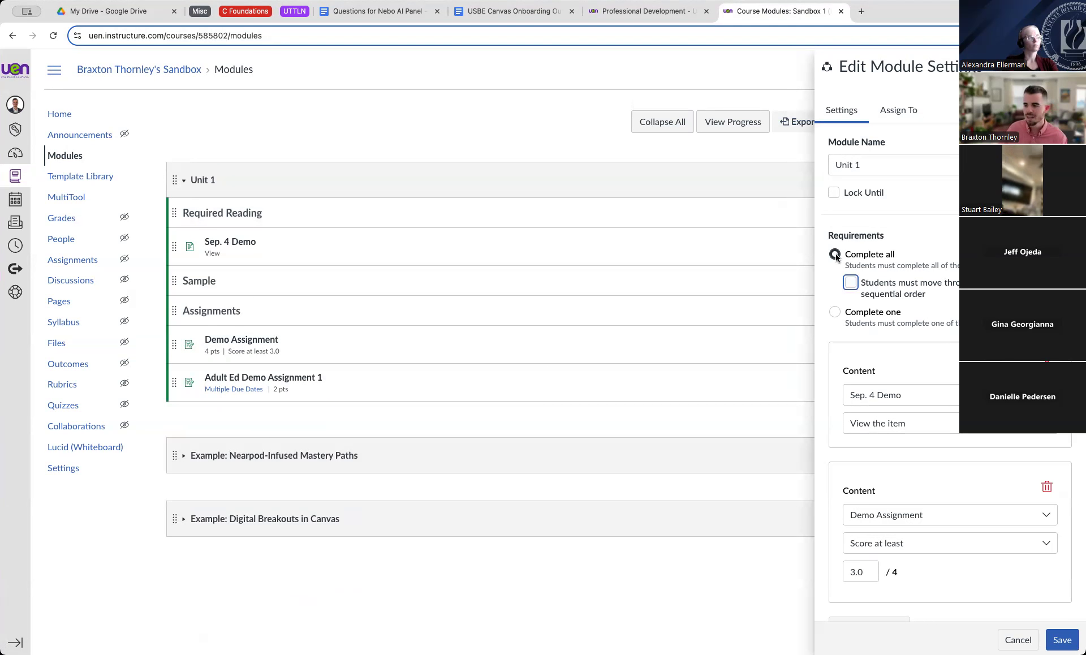
left_click(1062, 638)
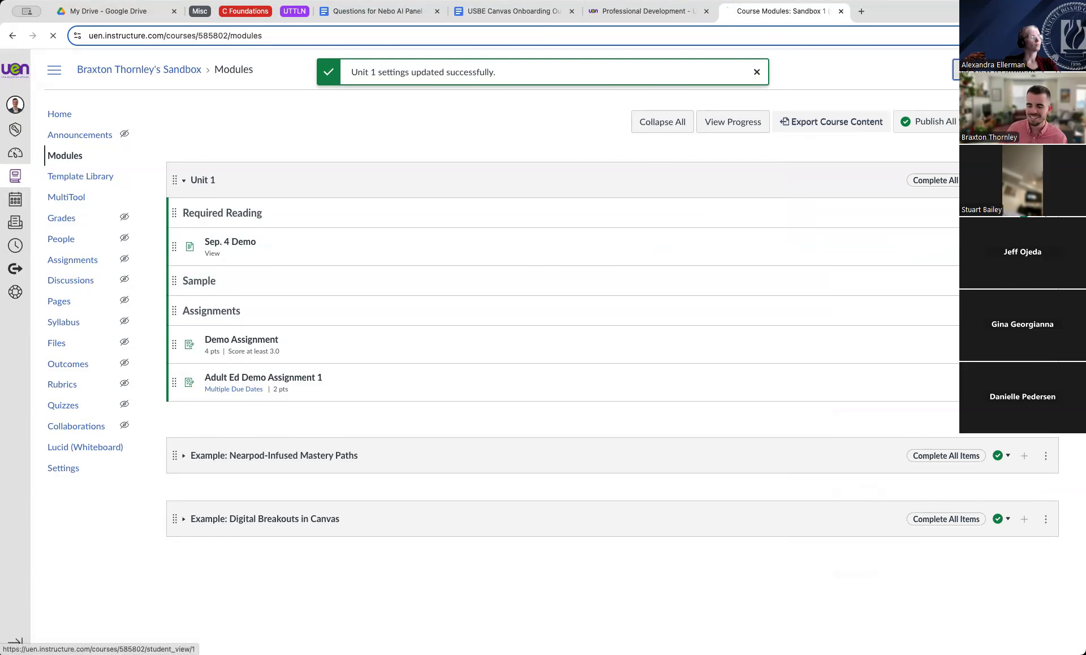
In Student View, open Adult Ed Demo Assignment 1 from Unit 1 and submit the text entry "Write my response...".
left_click(224, 390)
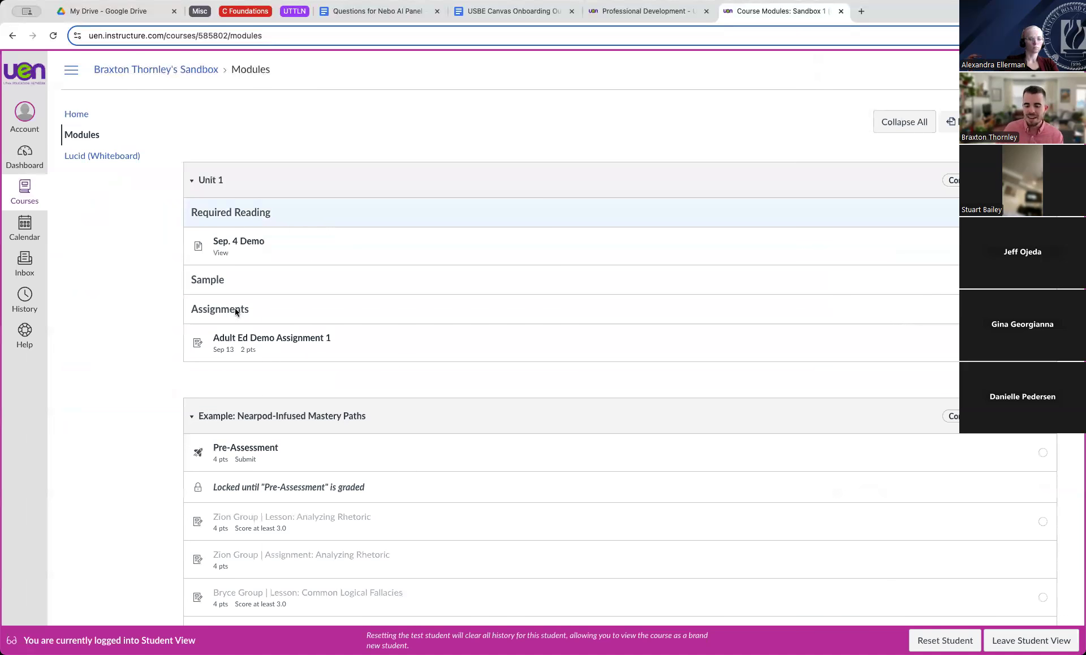
left_click(253, 339)
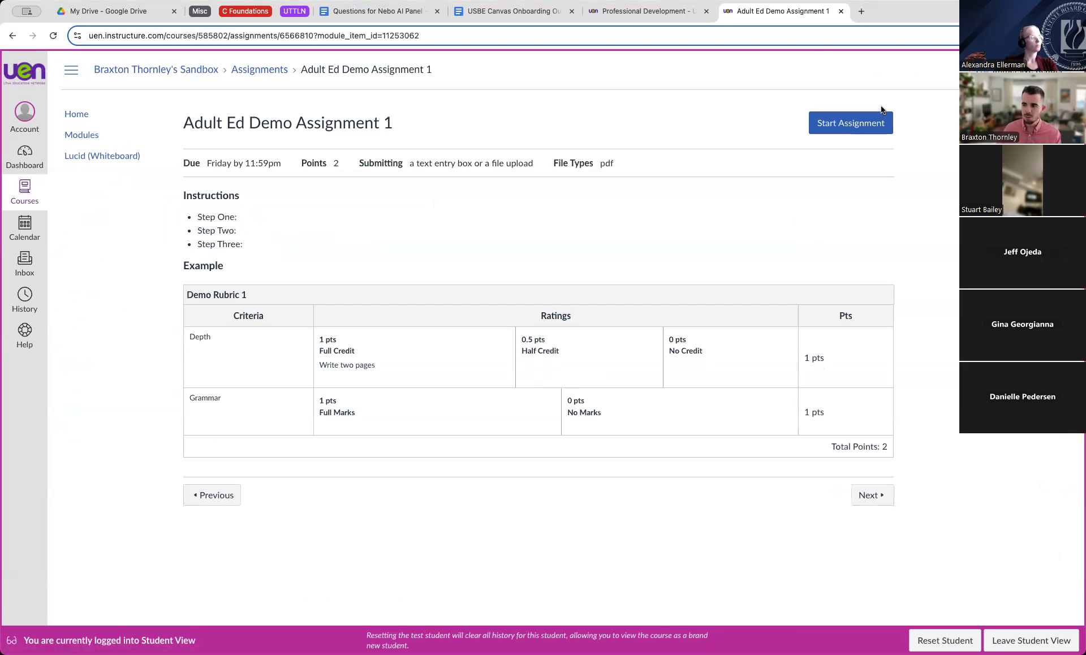
left_click(865, 124)
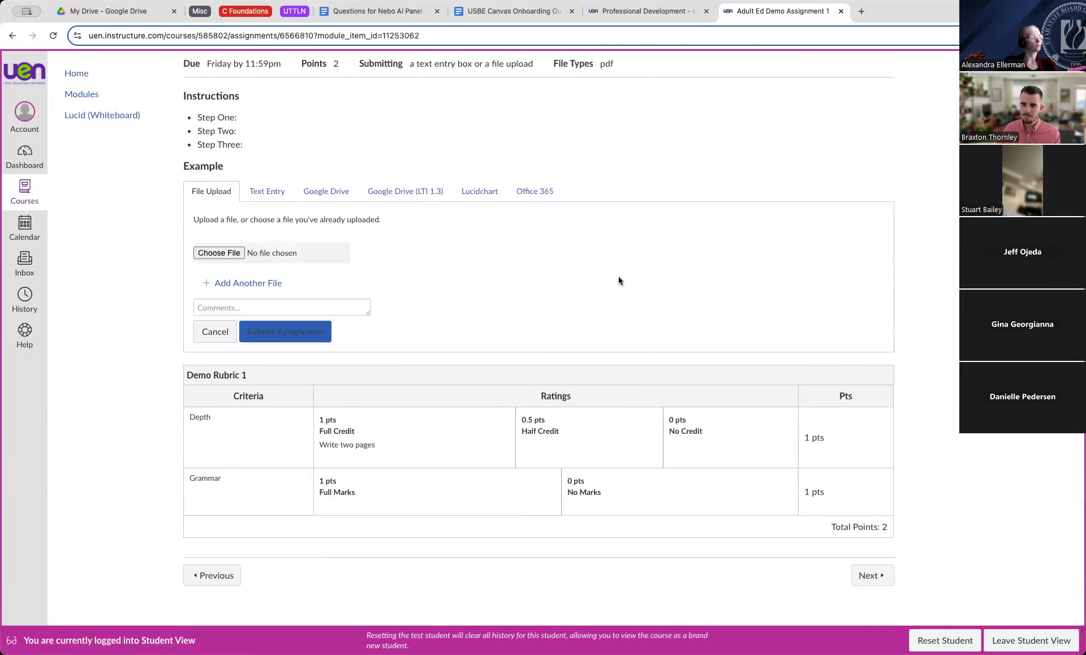
left_click(267, 191)
left_click(290, 338)
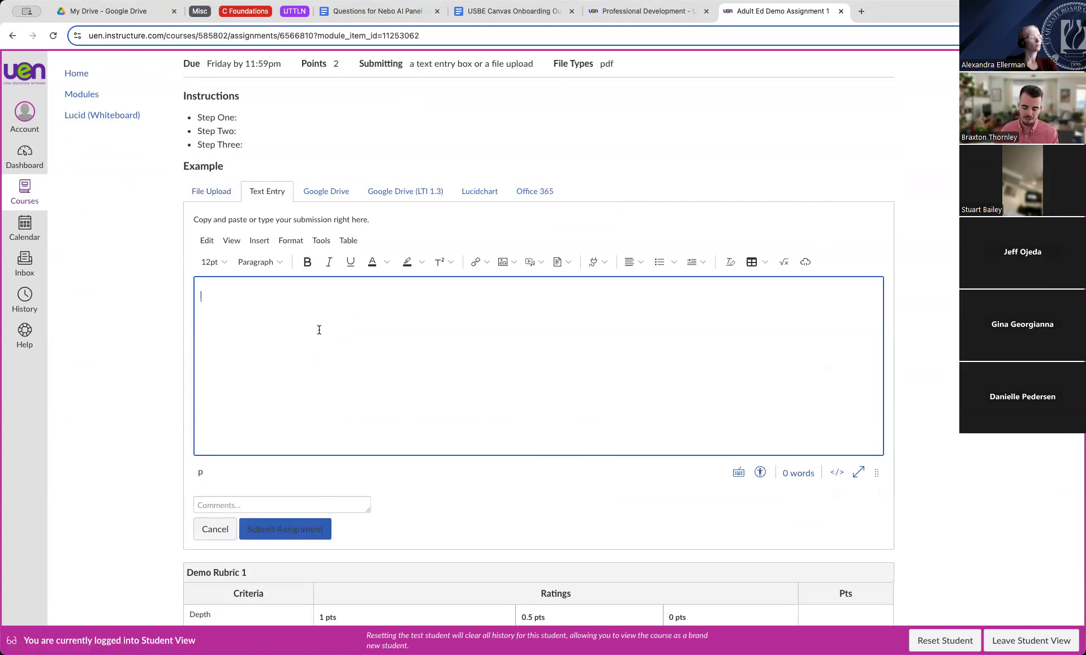
type("Write my response...")
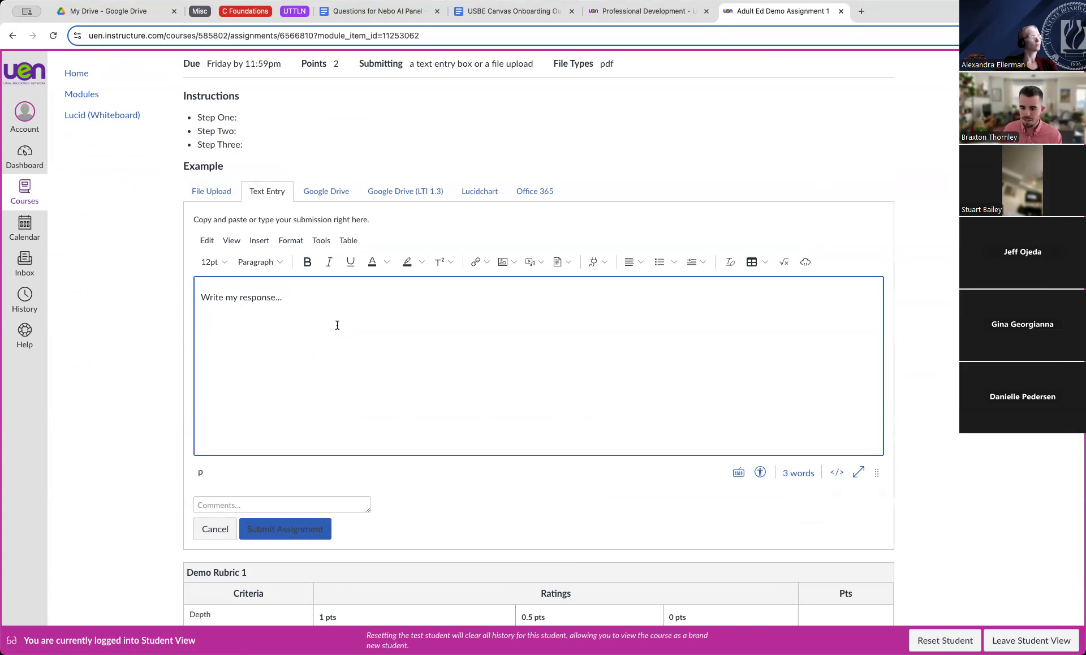
left_click(309, 531)
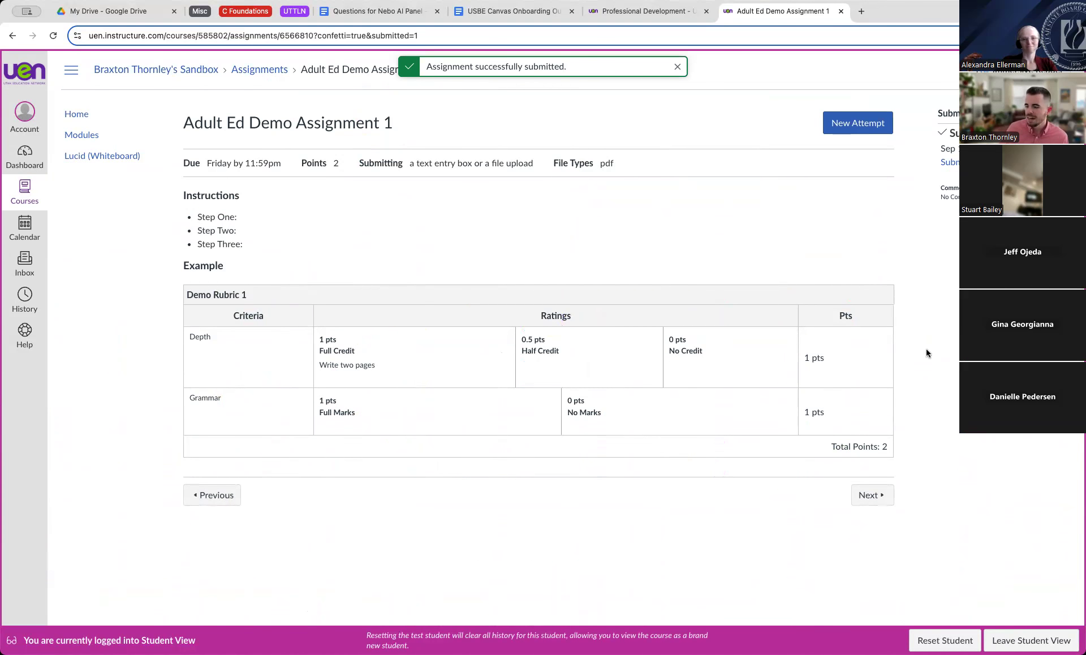
Leave Student View and open Adult Ed Demo Assignment 1 in SpeedGrader from the course home page's to-do list.
left_click(1010, 641)
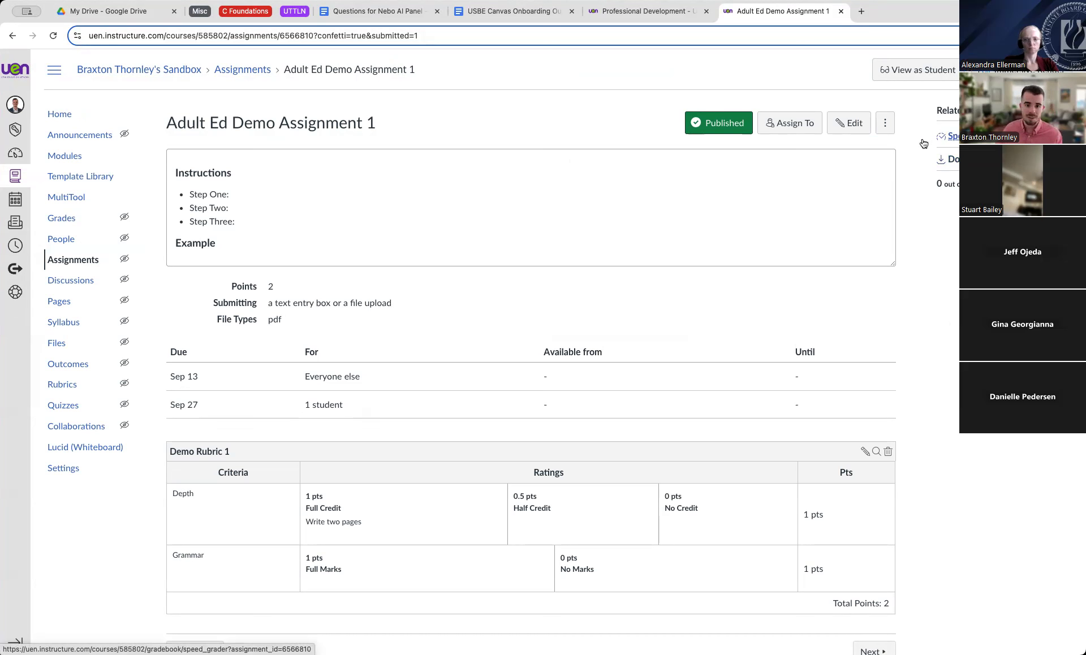
left_click(62, 114)
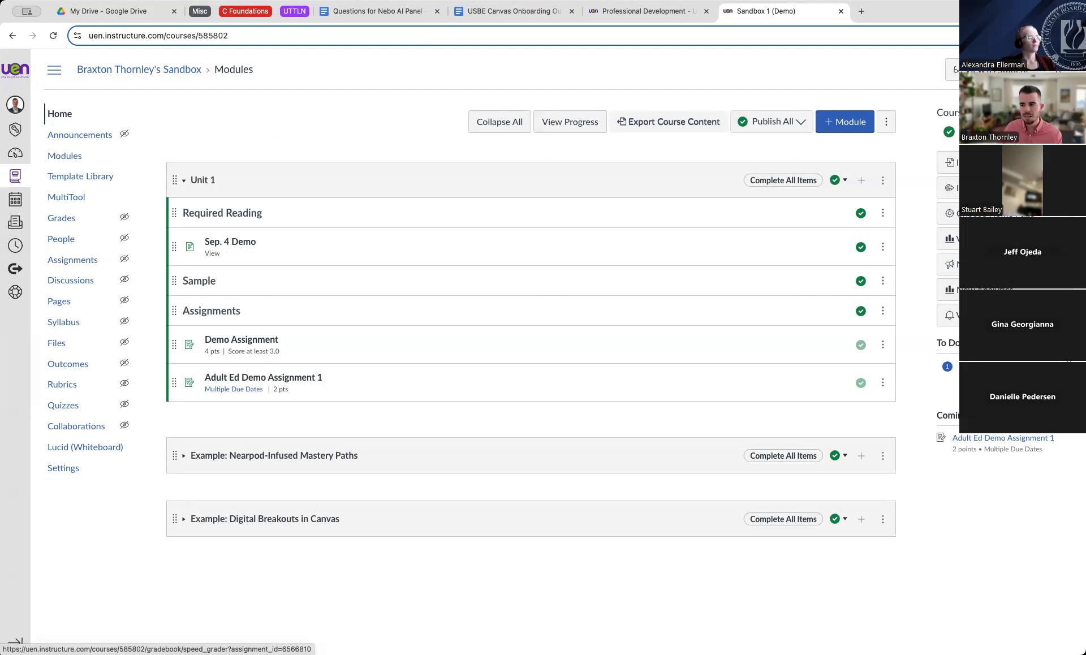
left_click(961, 371)
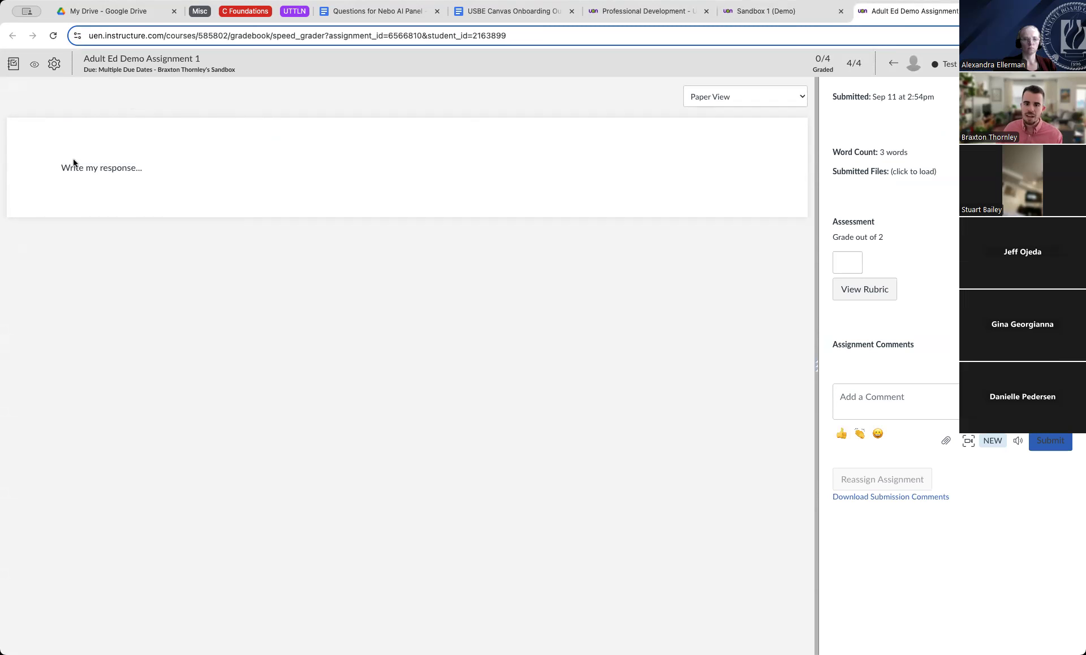
Examine the SpeedGrader options for sorting the student list and hiding student names, closing them without saving.
left_click(54, 65)
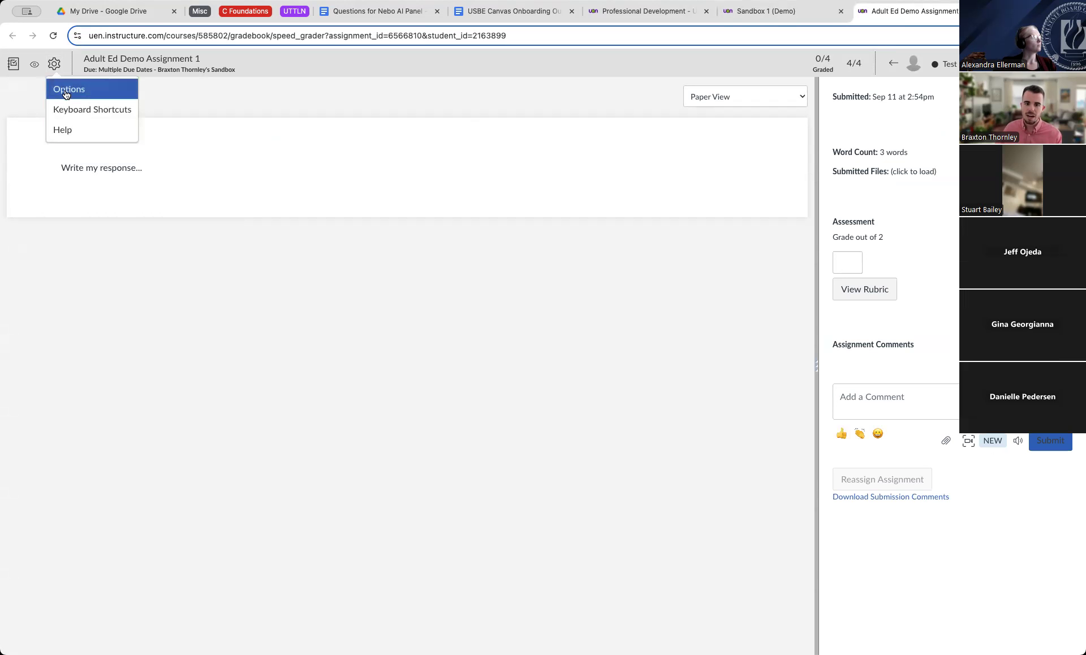
left_click(65, 93)
left_click(556, 336)
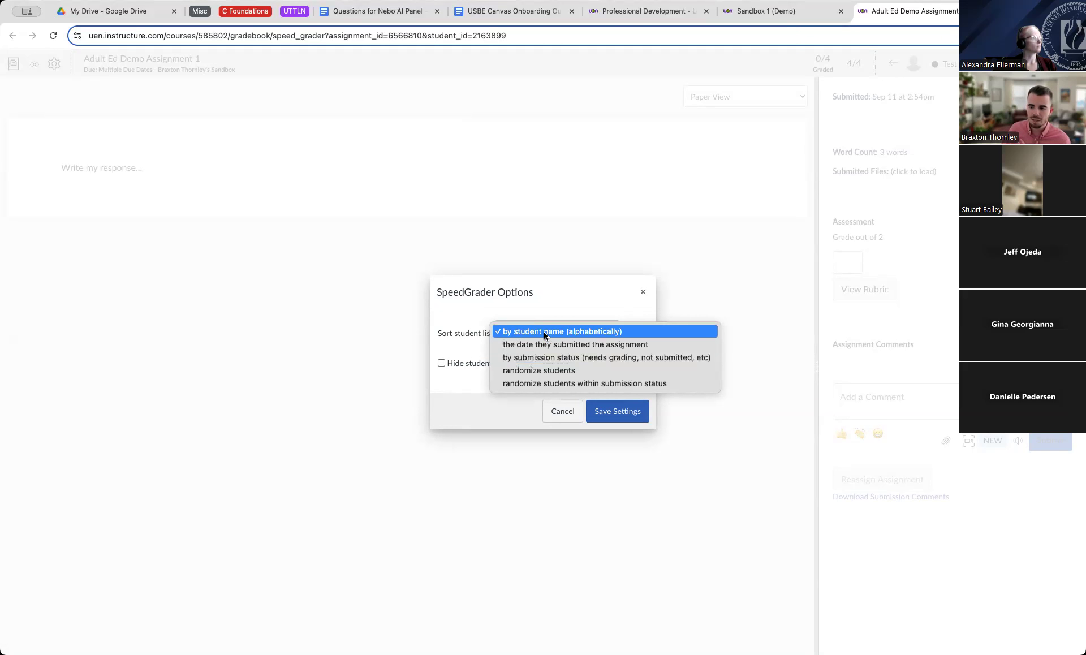
left_click(463, 369)
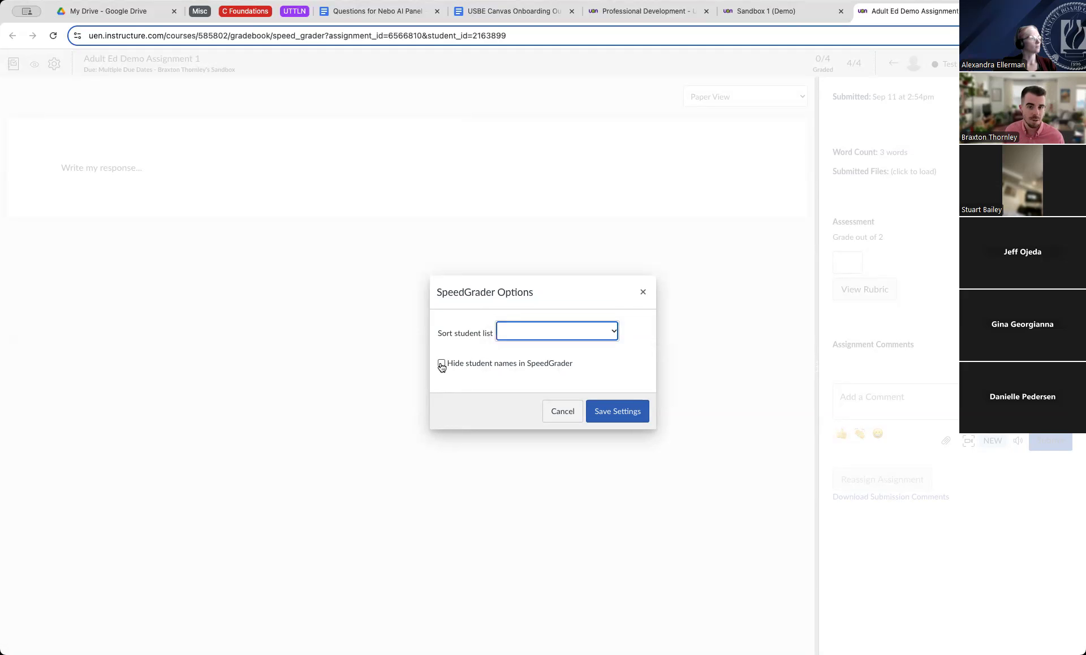
left_click(642, 292)
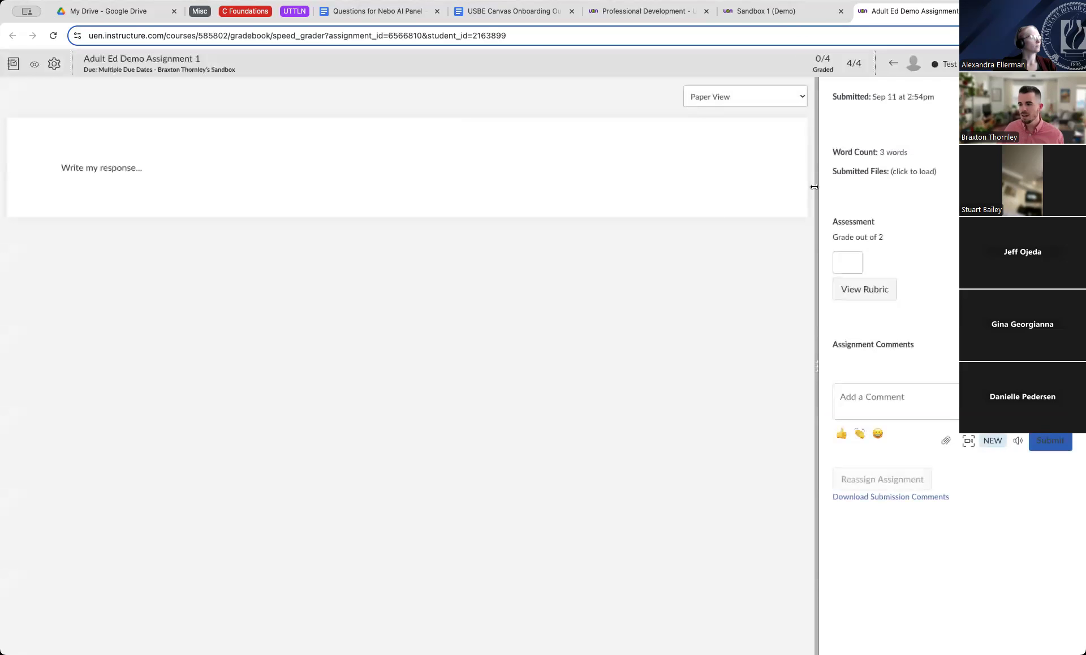
Widen the grading pane beside the submission and highlight its word count and submission date.
left_click_drag(814, 187, 504, 198)
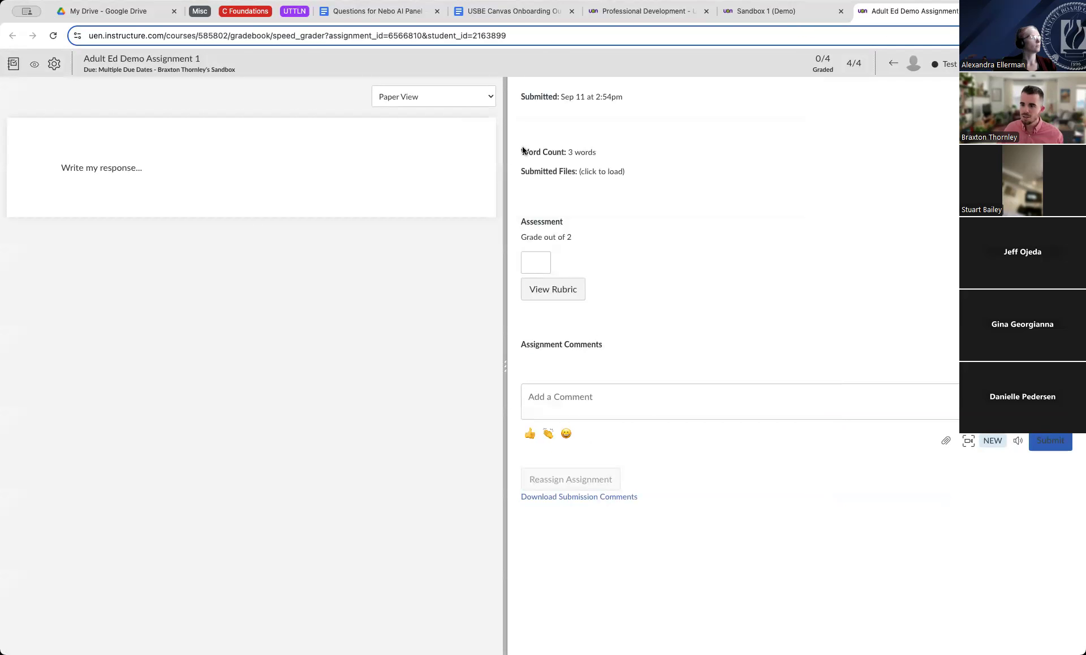
triple_click(585, 152)
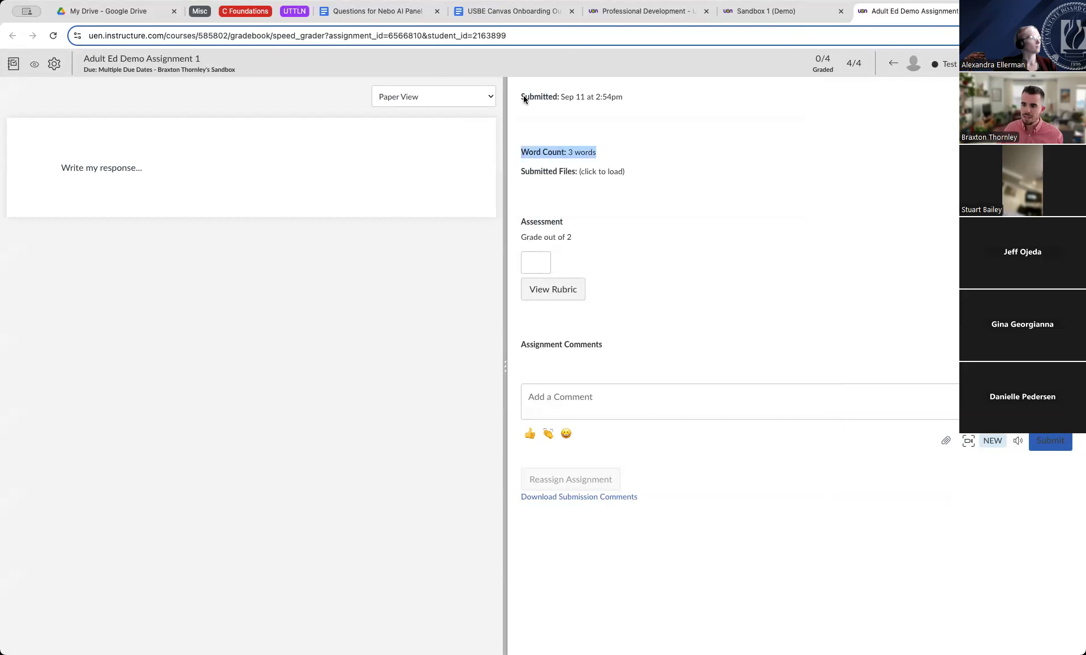
left_click_drag(525, 97, 649, 96)
left_click(768, 273)
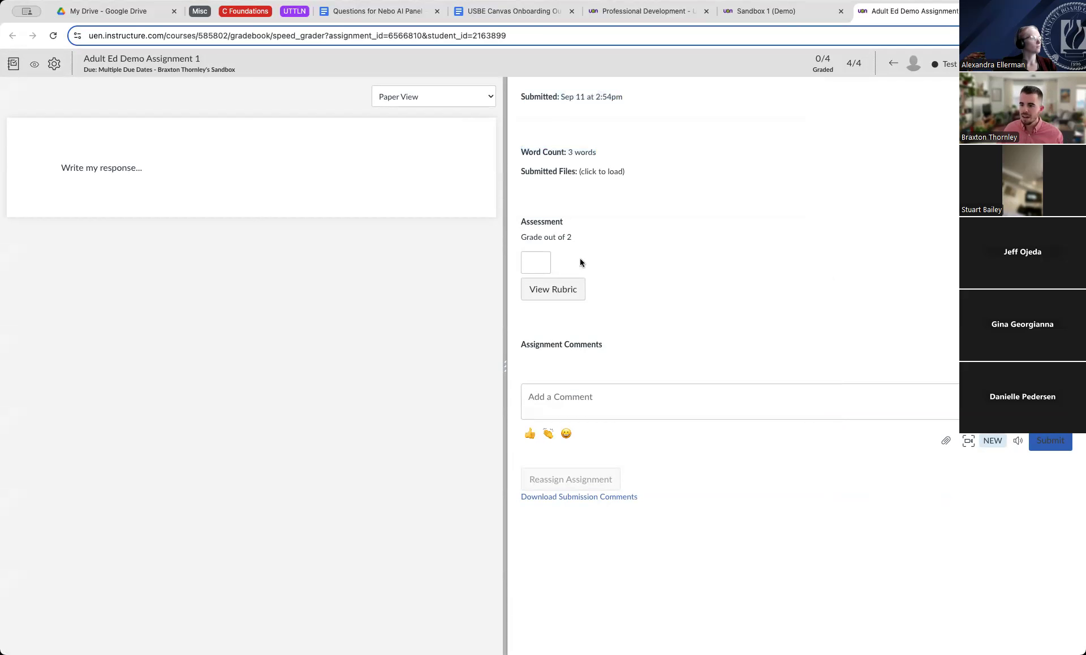
Grade the test student's submission with 2 points.
left_click(537, 263)
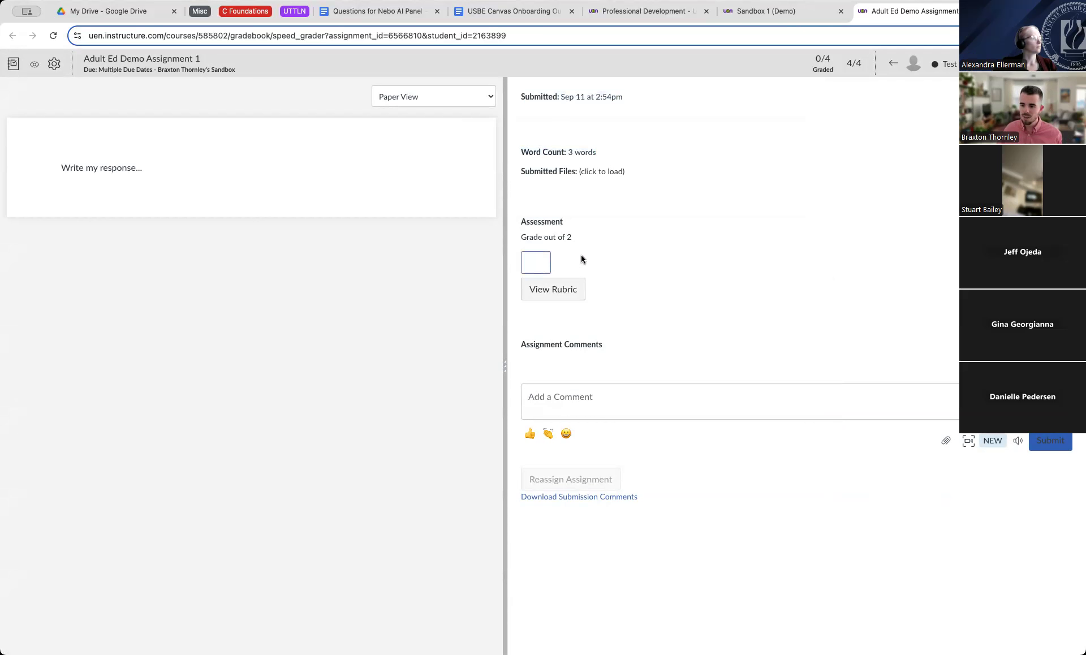
type("2")
left_click(650, 220)
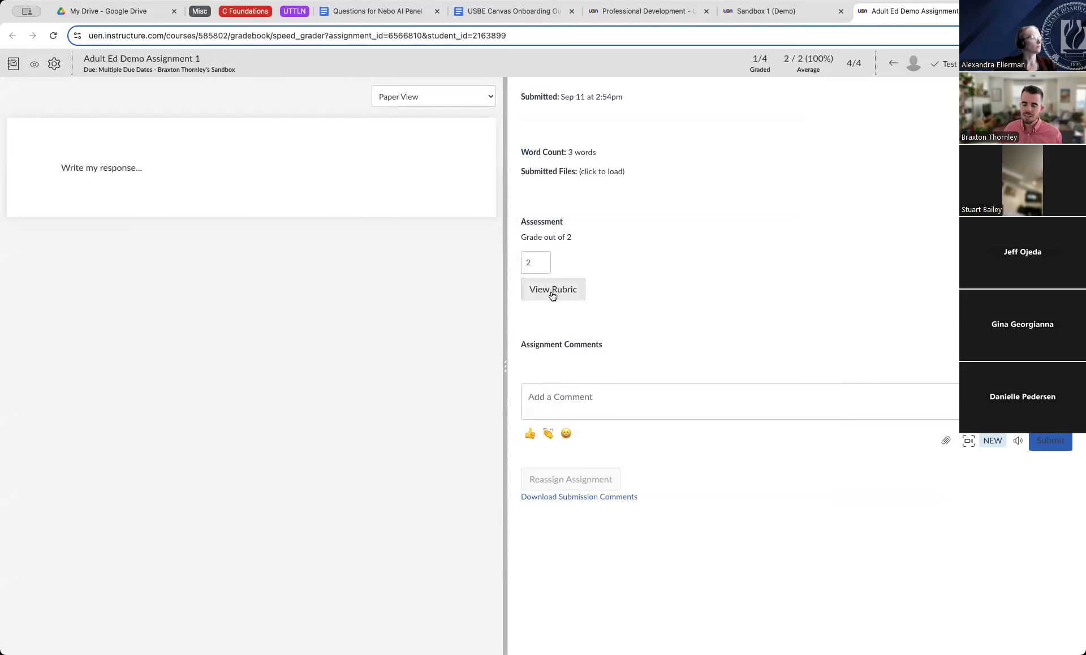
Grade the submission with Demo Rubric 1, giving Full Credit for Depth and No Marks for Grammar, and save the rating.
left_click(553, 291)
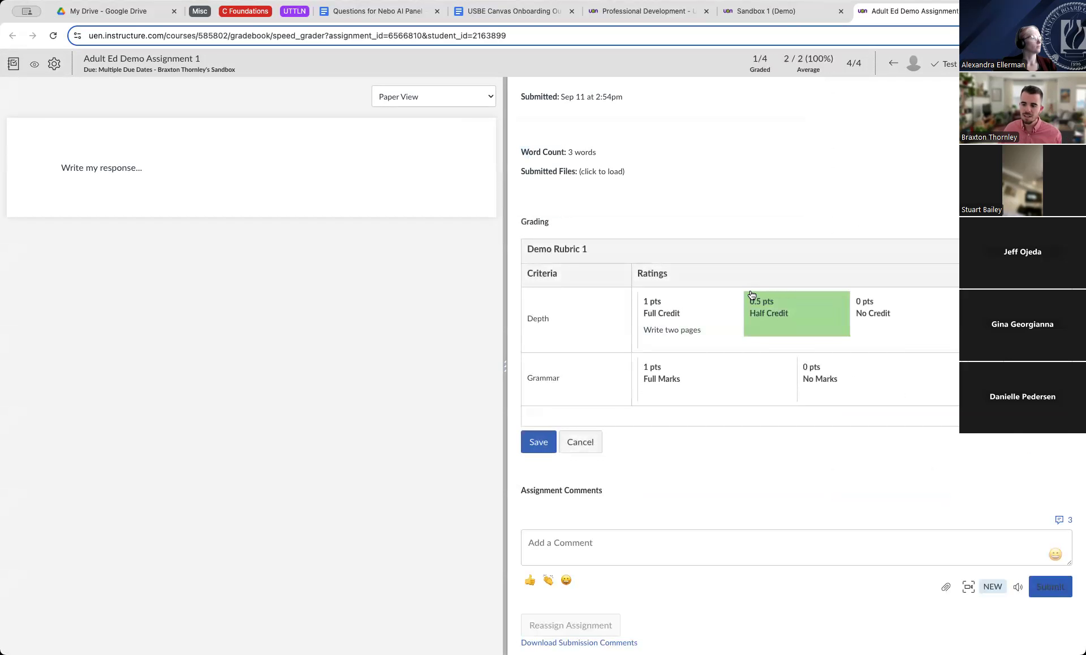
left_click(690, 325)
left_click(813, 371)
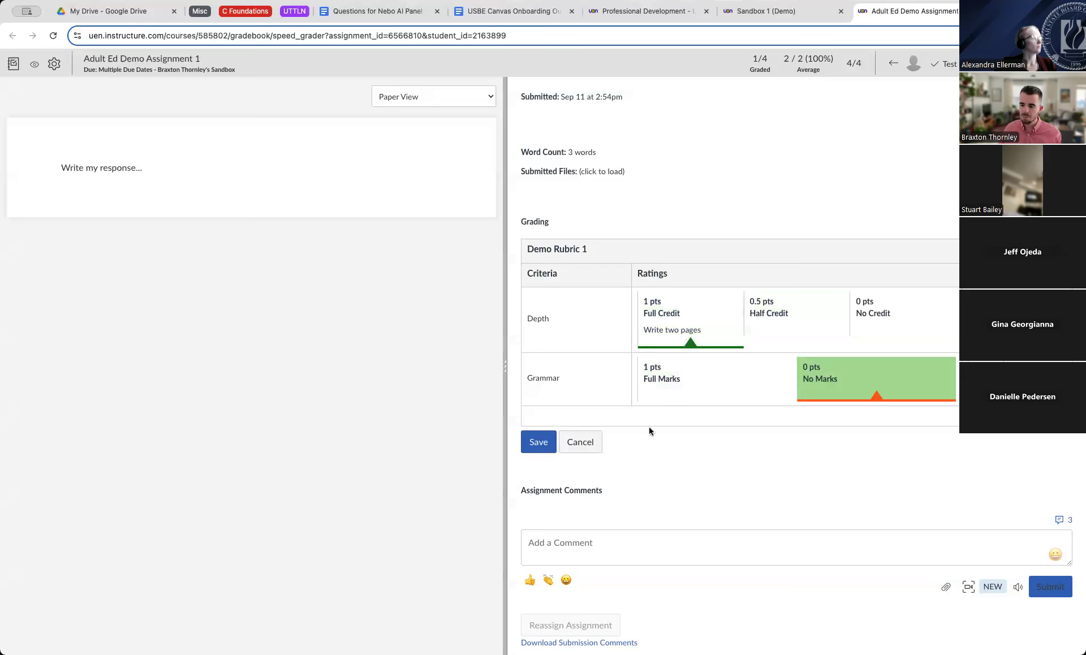
left_click(542, 443)
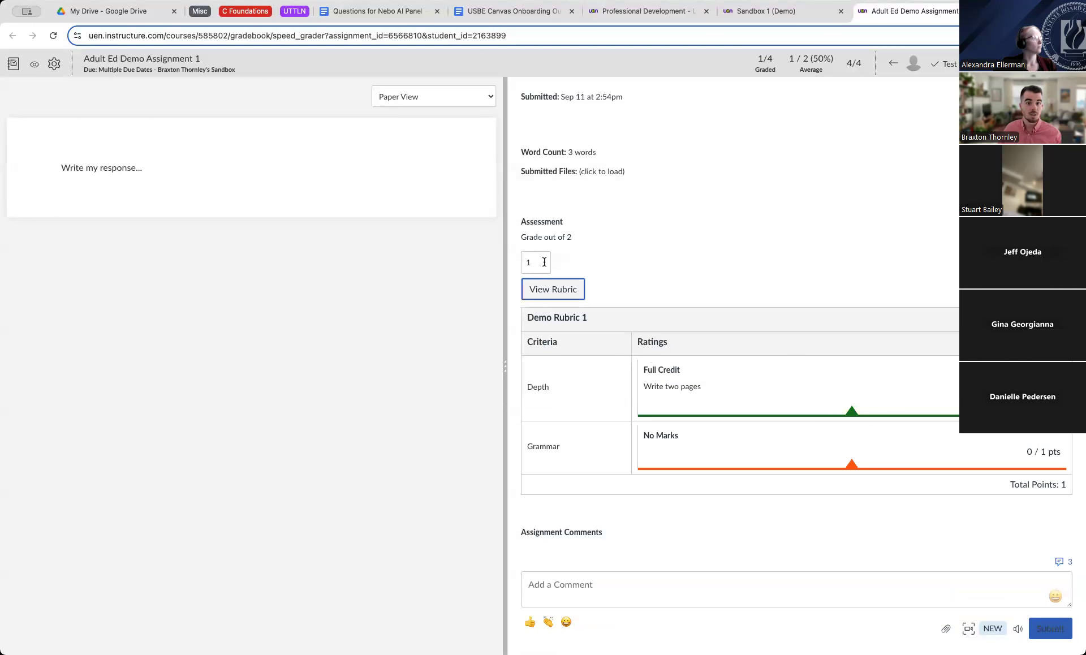
Set up a Studio Capture media comment with the camera off and screen capture of the current tab, closing it without recording.
scroll(685, 243, "down", 2)
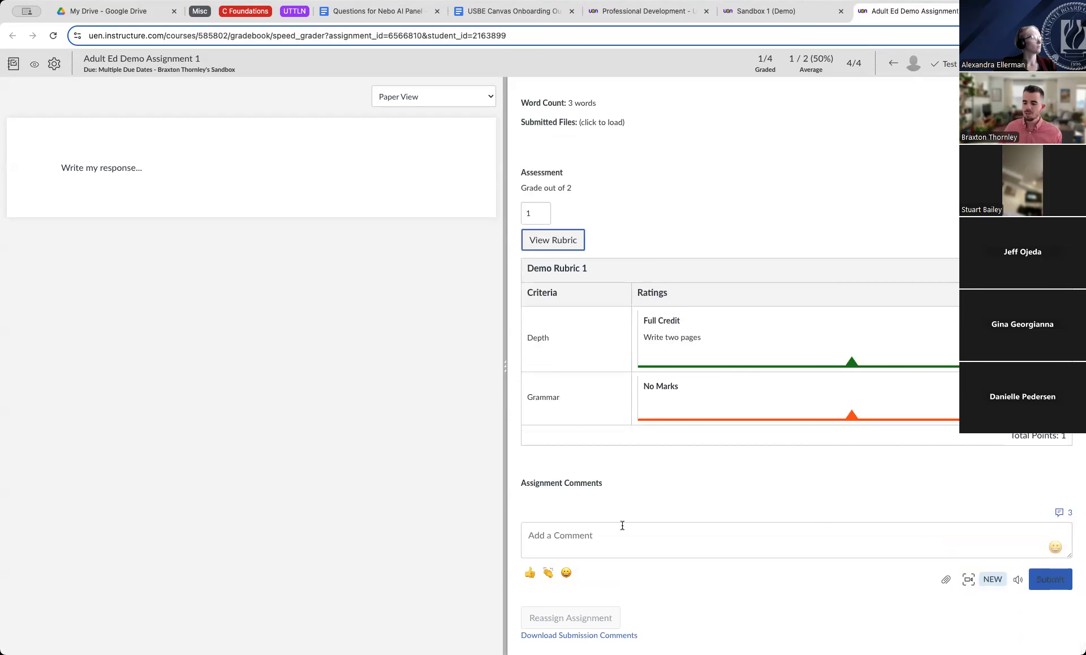
left_click(580, 543)
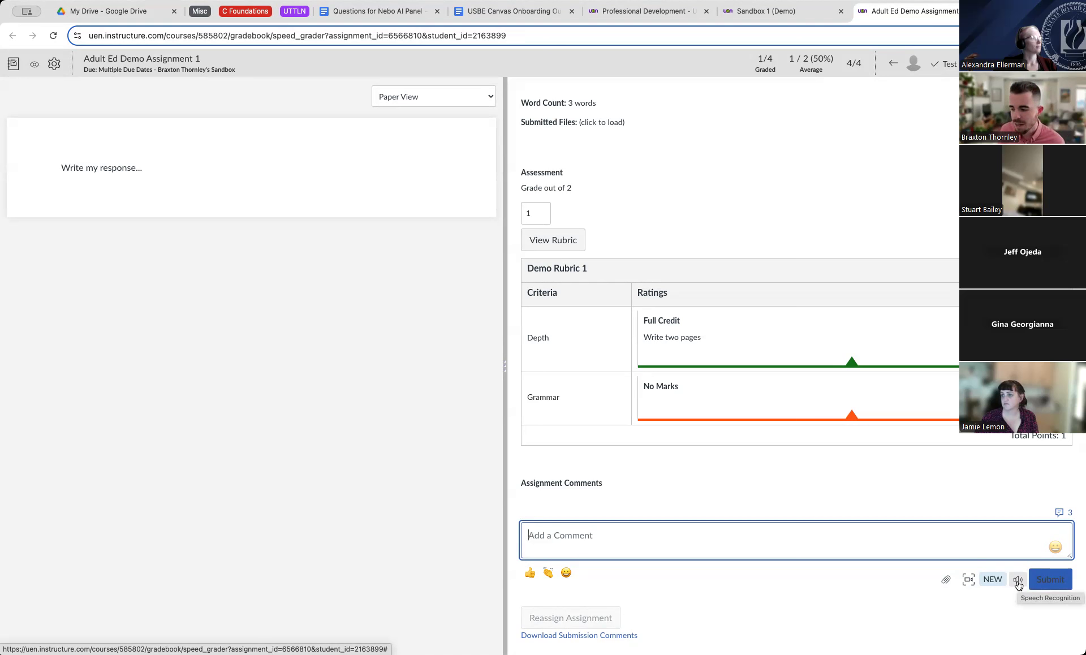
left_click(969, 580)
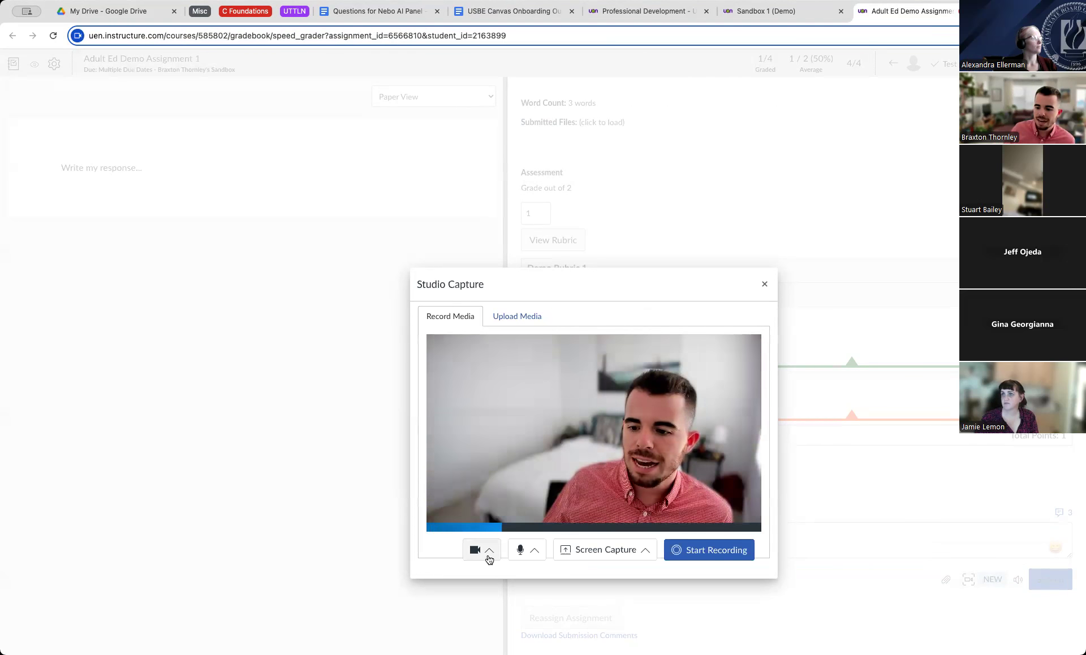
left_click(489, 554)
left_click(481, 598)
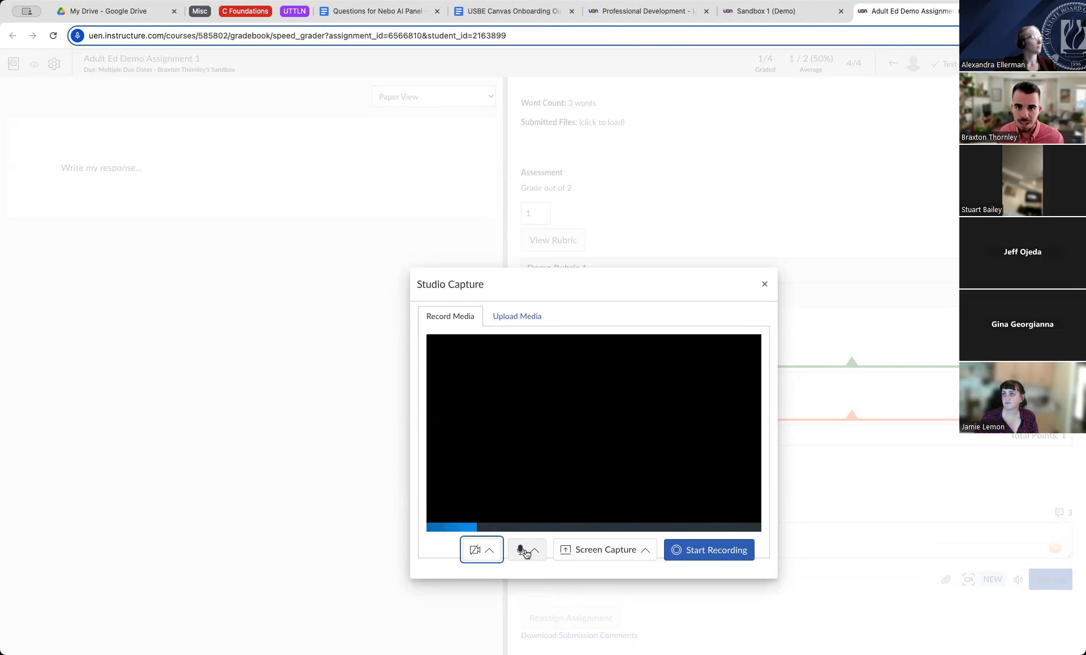
left_click(594, 550)
left_click(608, 574)
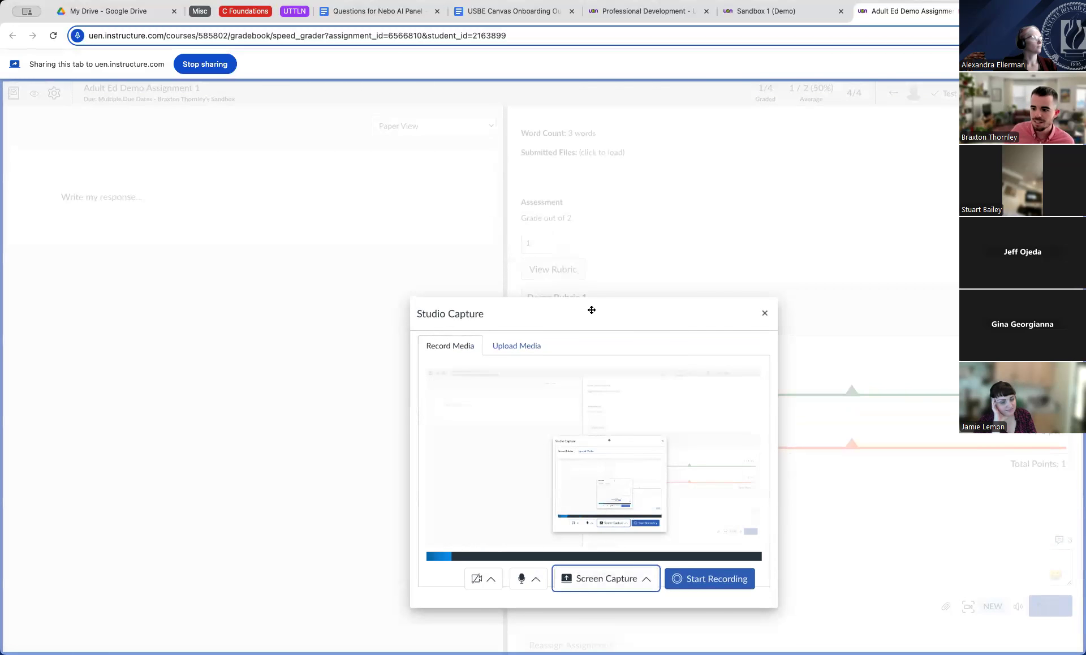
left_click_drag(591, 310, 808, 147)
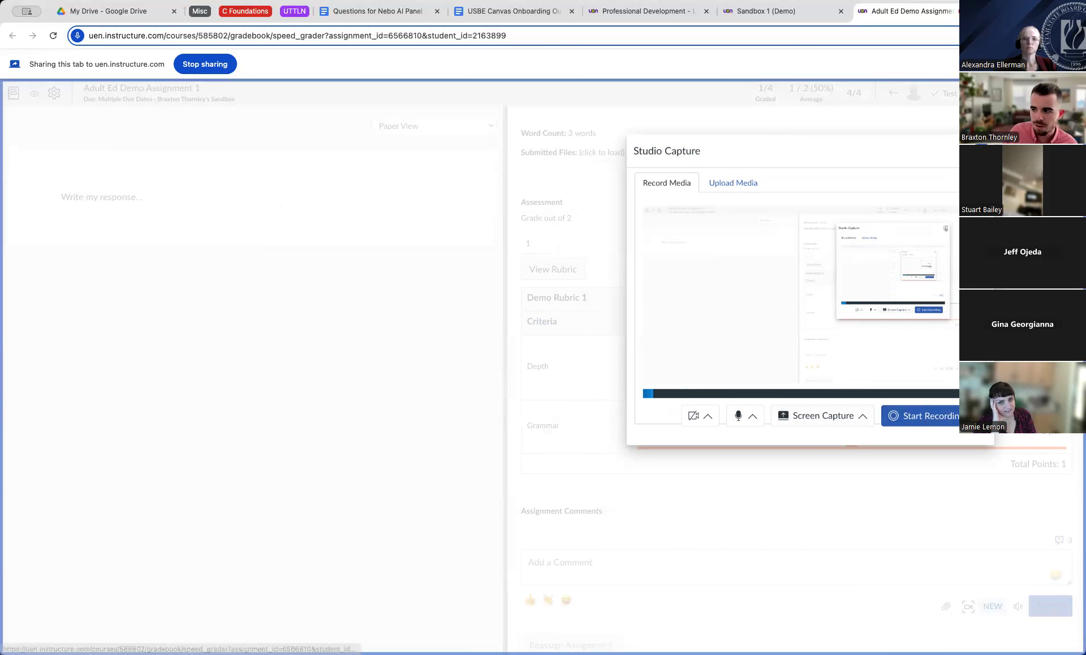
left_click(980, 150)
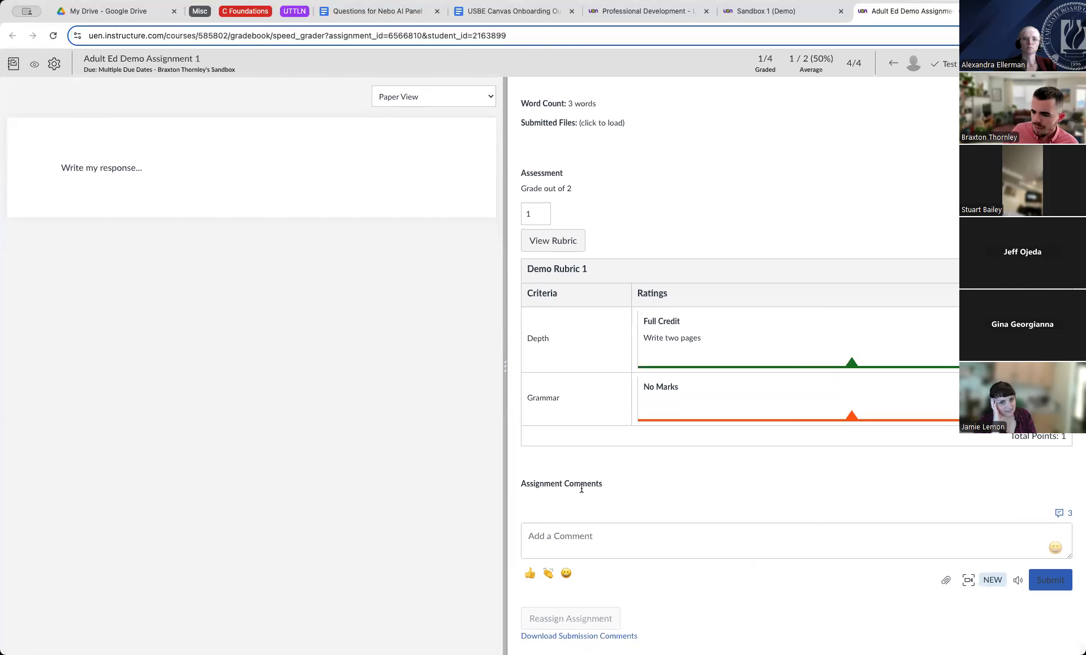
Draft the comment "Write more" in the comment library, erase it, and close the library without adding it.
left_click(632, 532)
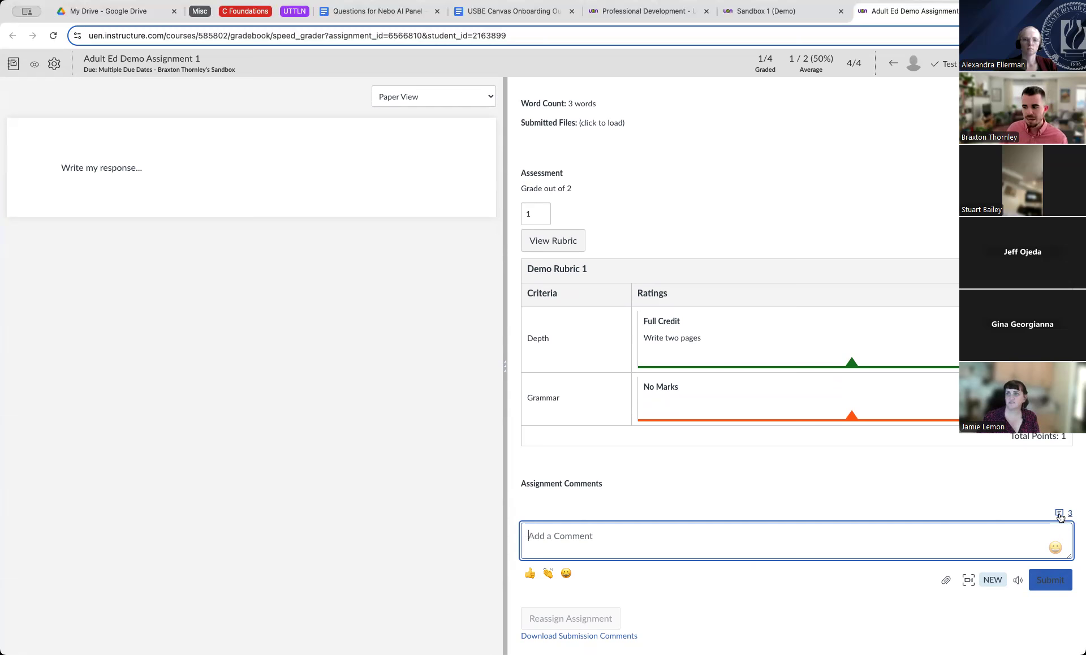
left_click(1059, 515)
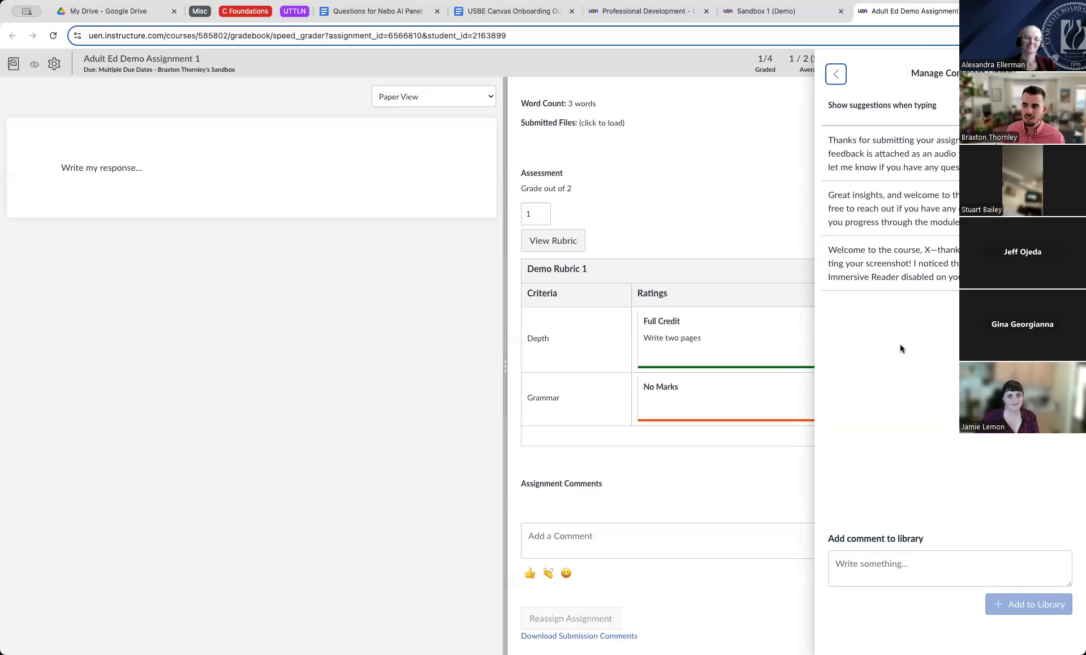
left_click(857, 562)
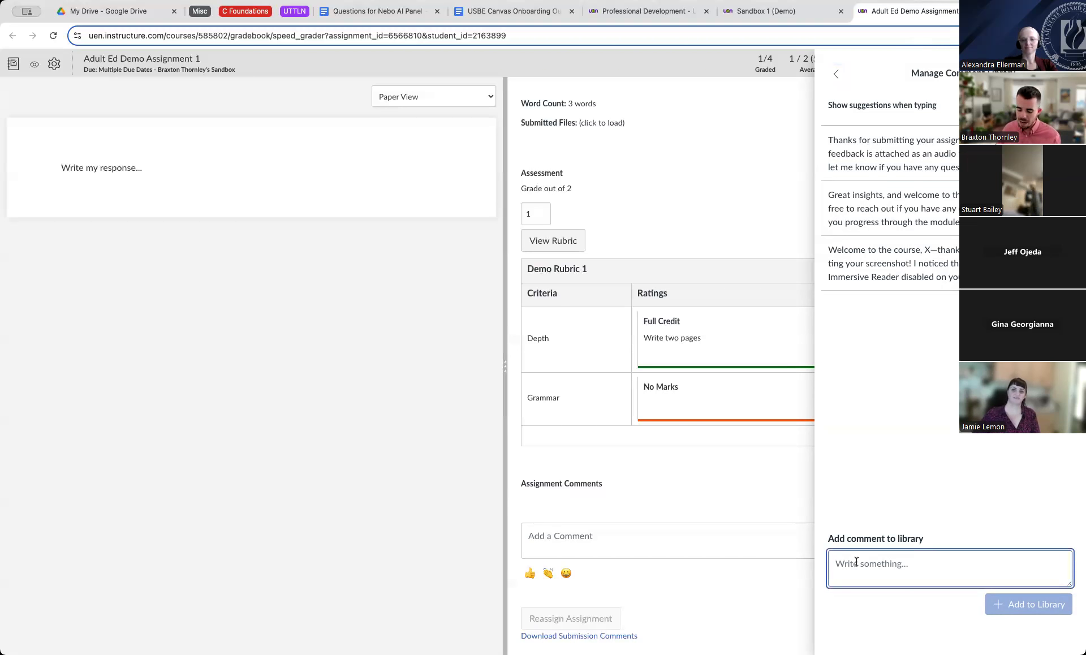
type("Write more")
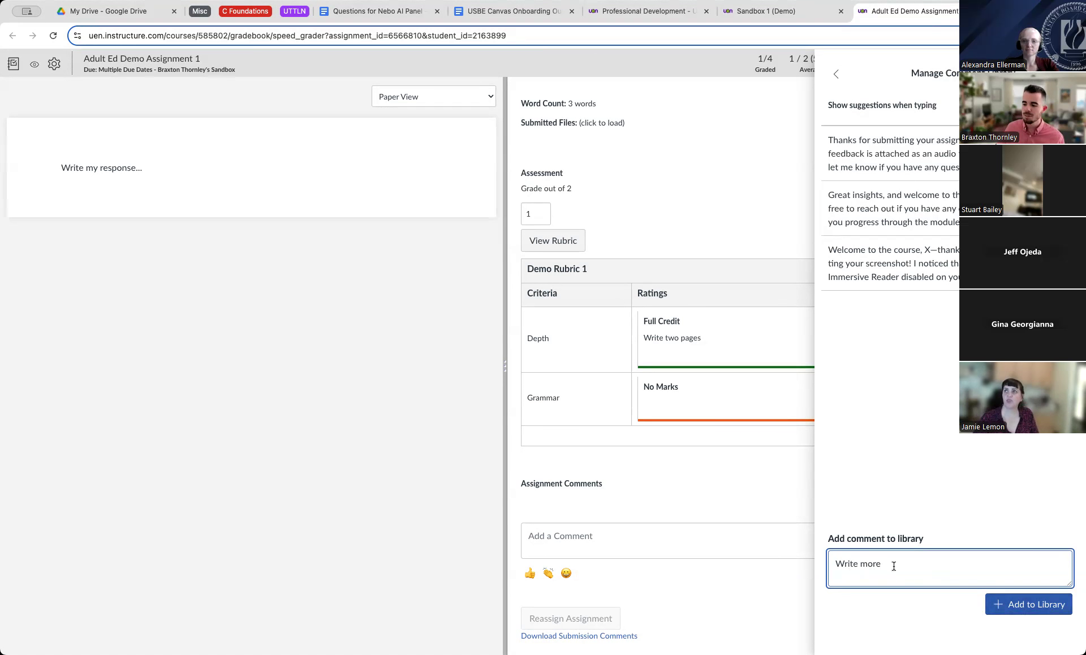
left_click_drag(894, 566, 834, 560)
key("BackSpace")
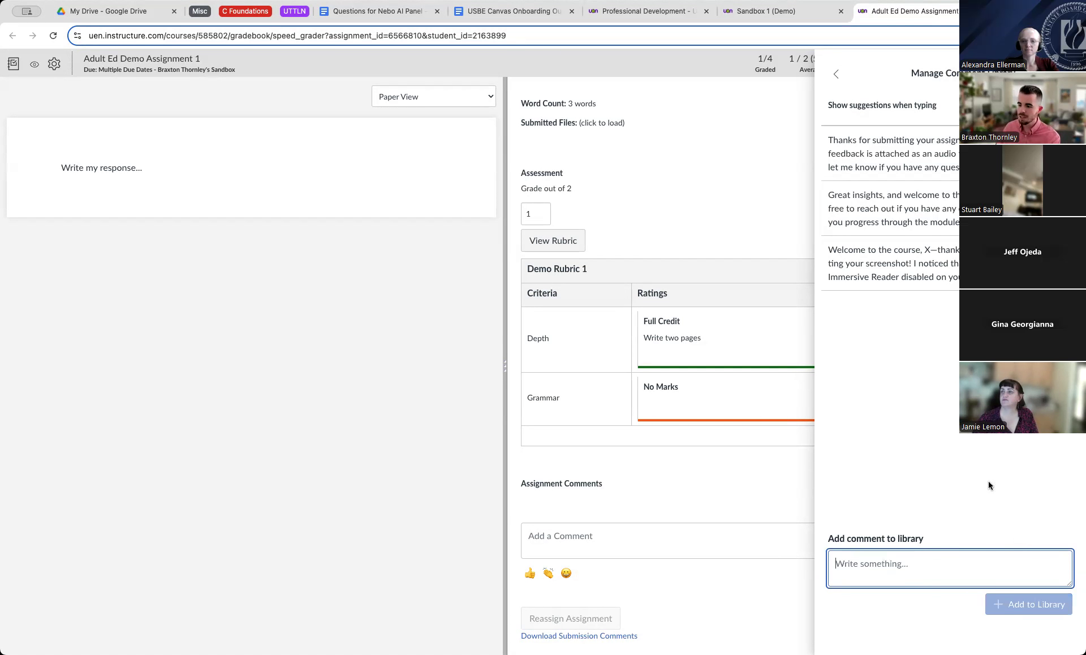
left_click(836, 74)
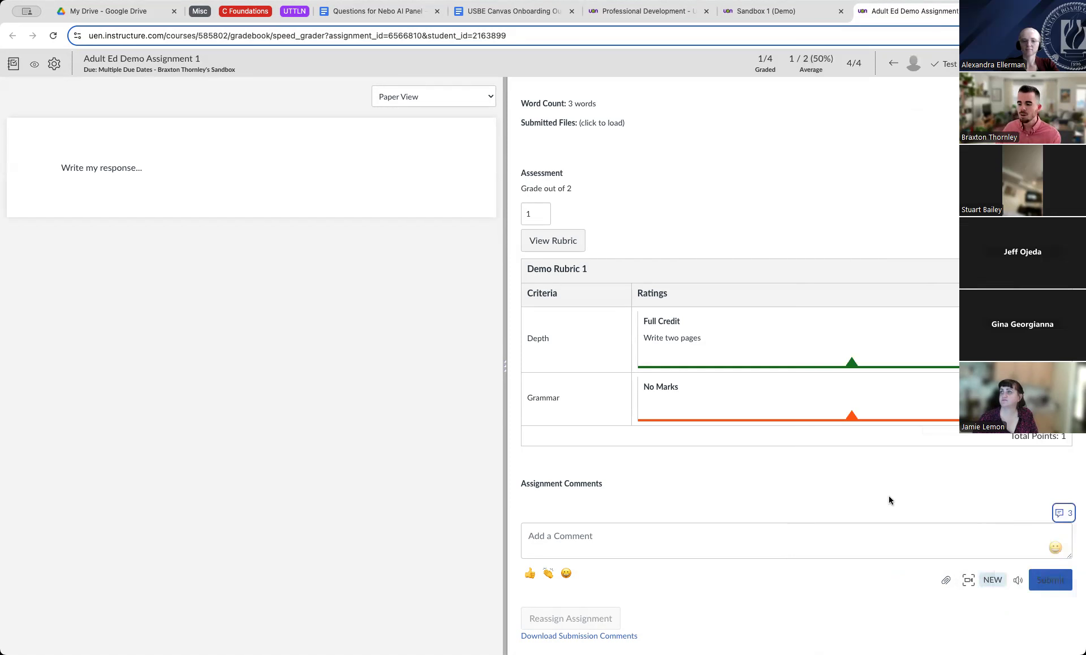
Insert the saved library comment beginning "Thanks for submitting your assignment!" into the assignment comment and delete it.
left_click(1063, 513)
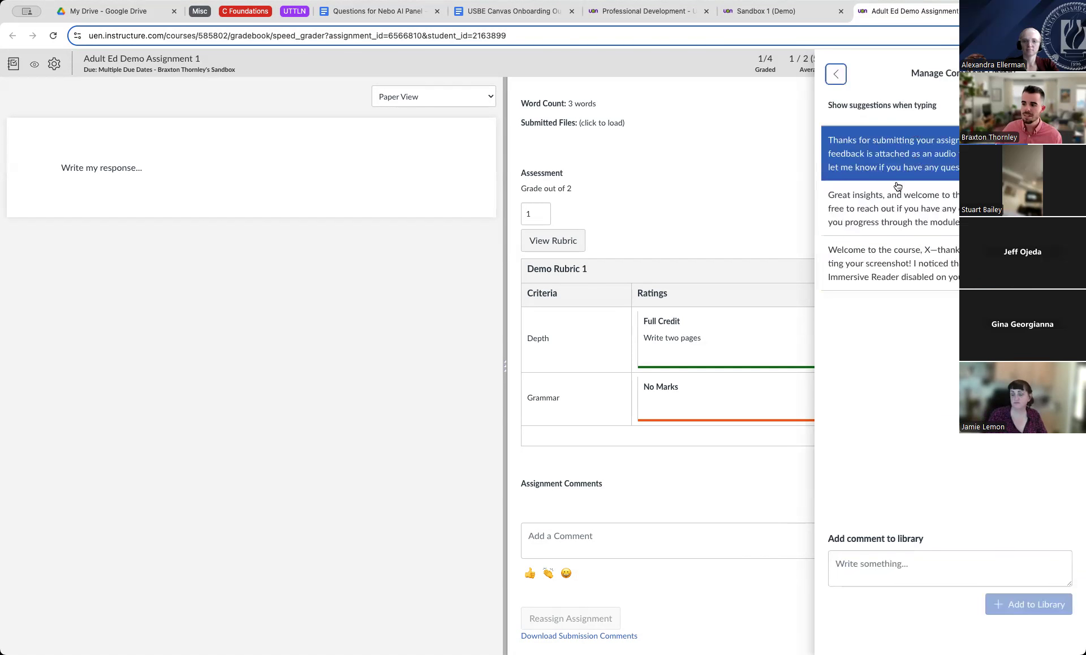
left_click(887, 170)
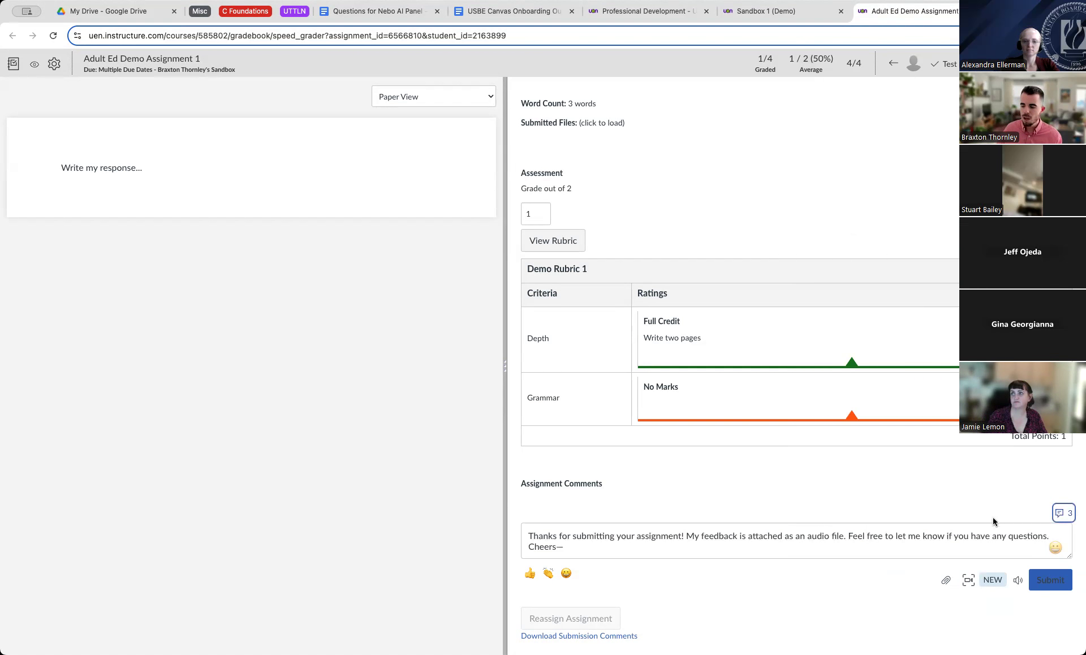
left_click(679, 553)
left_click_drag(679, 554, 547, 533)
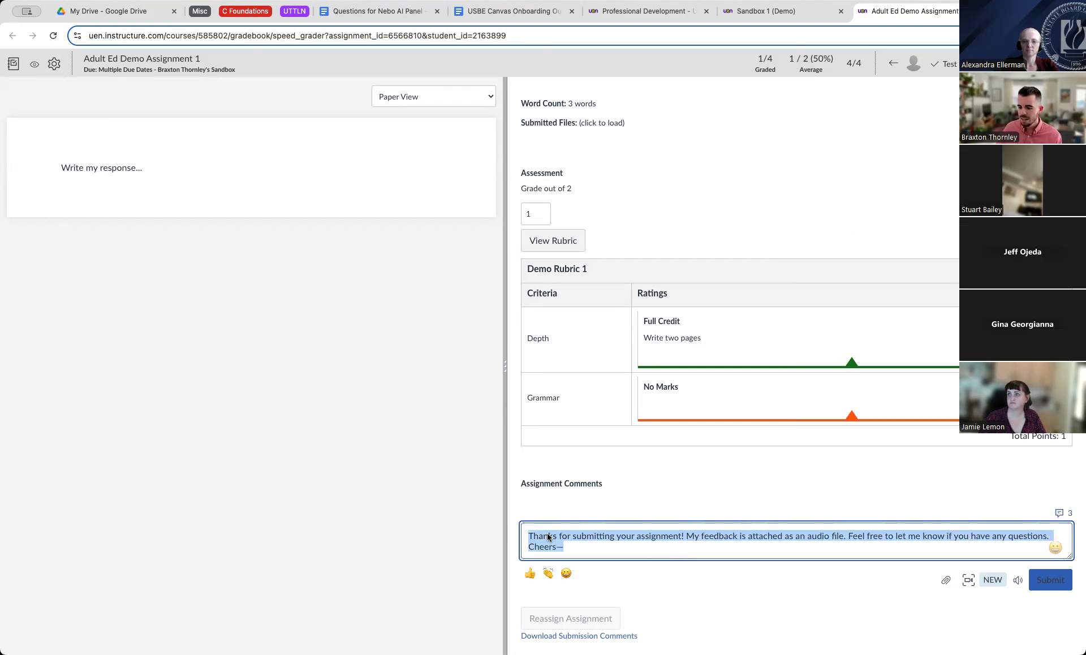
key("BackSpace")
Start an assignment comment with "Thanks", accept the suggested library comment about audio feedback, and clear the comment box.
left_click(1060, 513)
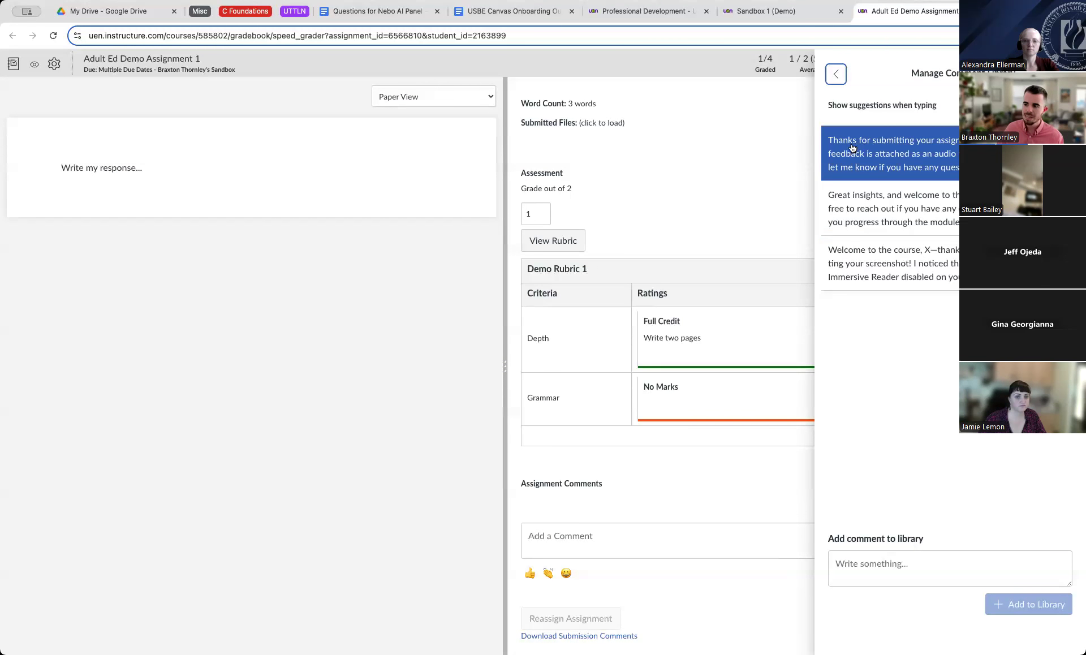
left_click(836, 73)
left_click(588, 544)
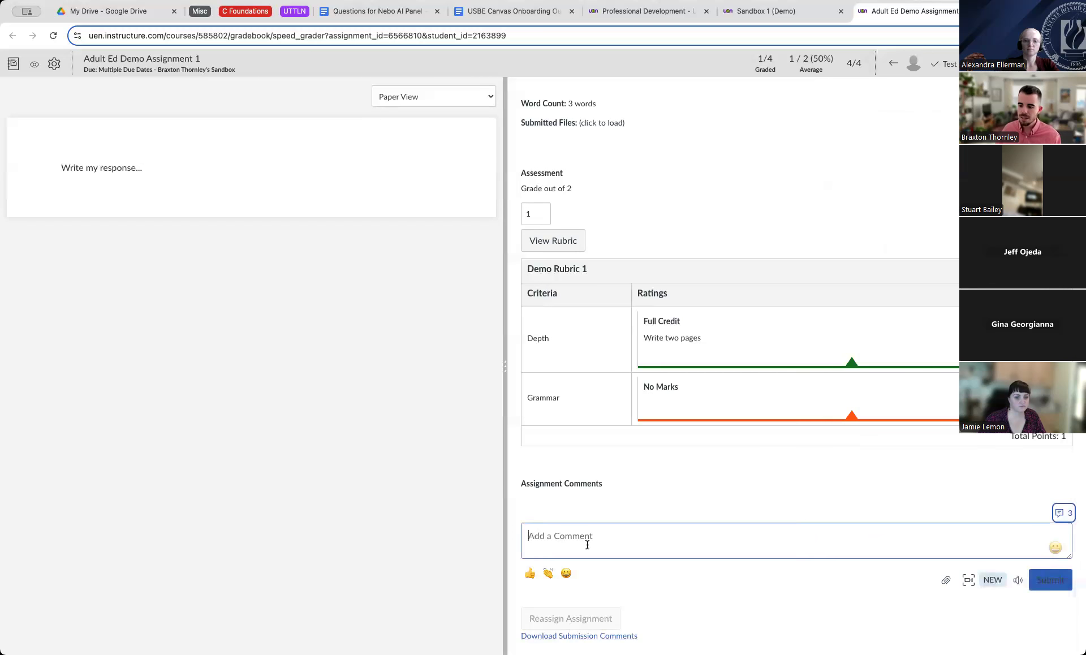
type("Thanks")
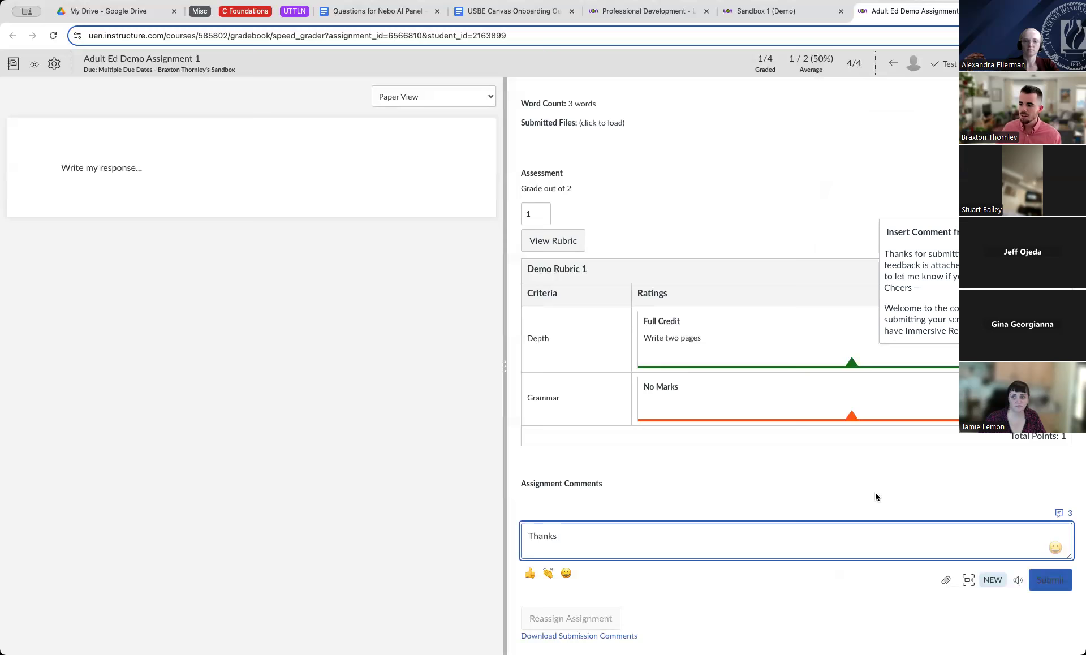
key("Down")
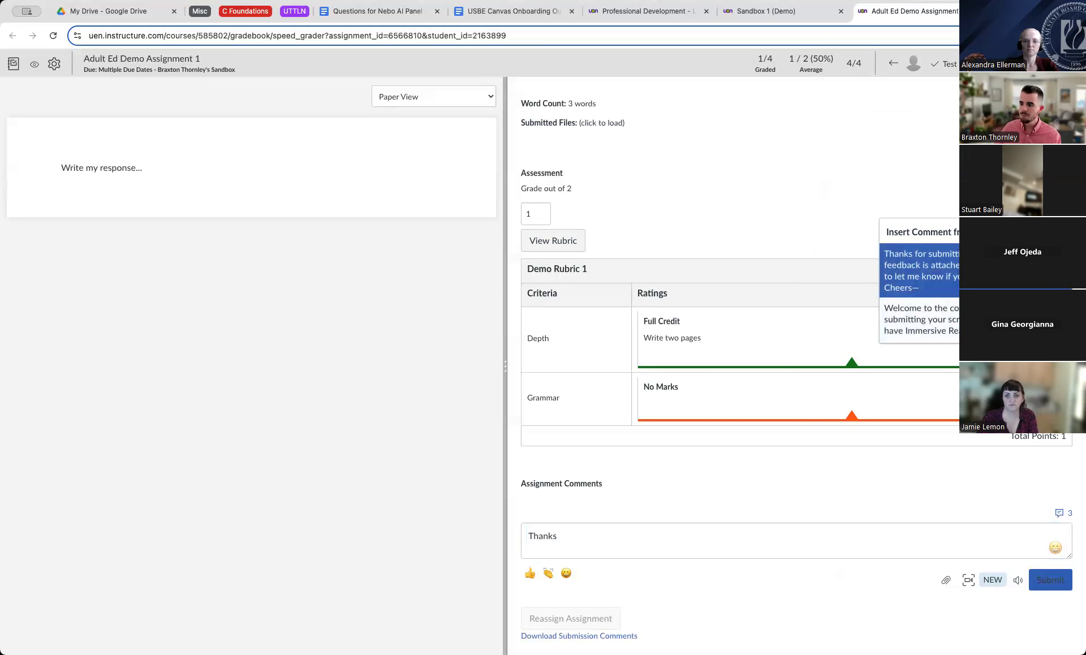
left_click(942, 291)
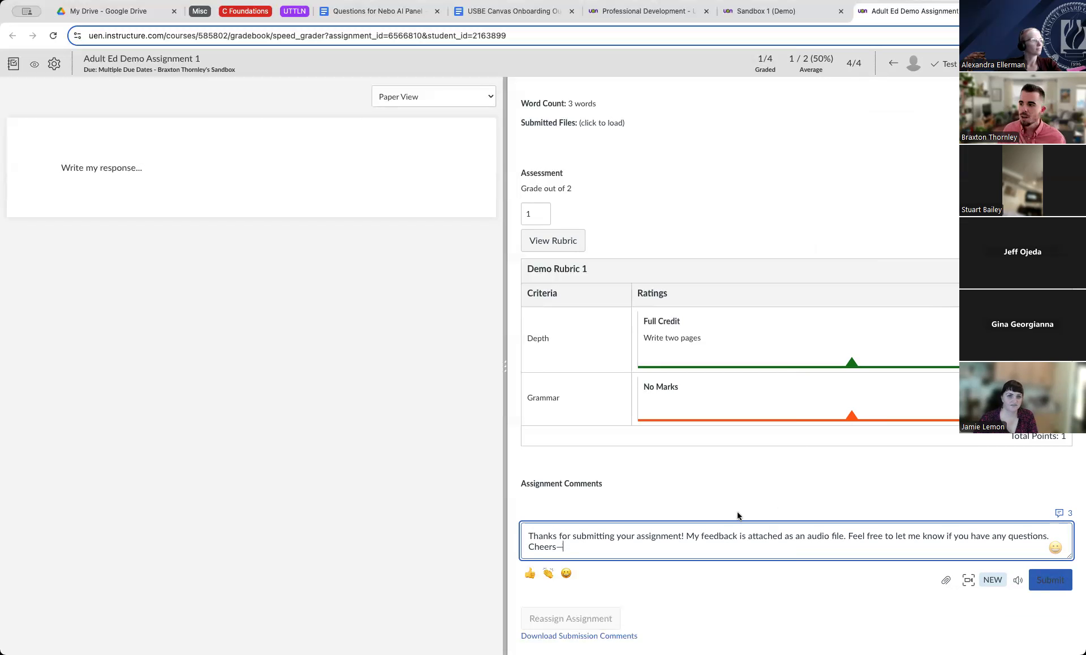
left_click_drag(560, 546, 507, 521)
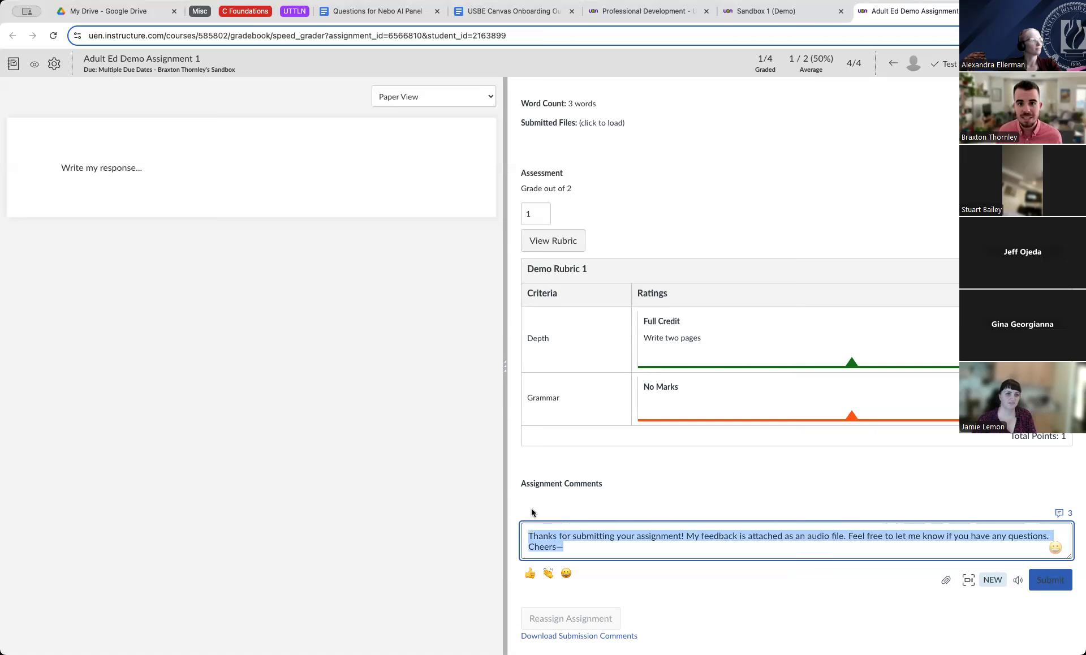
key("BackSpace")
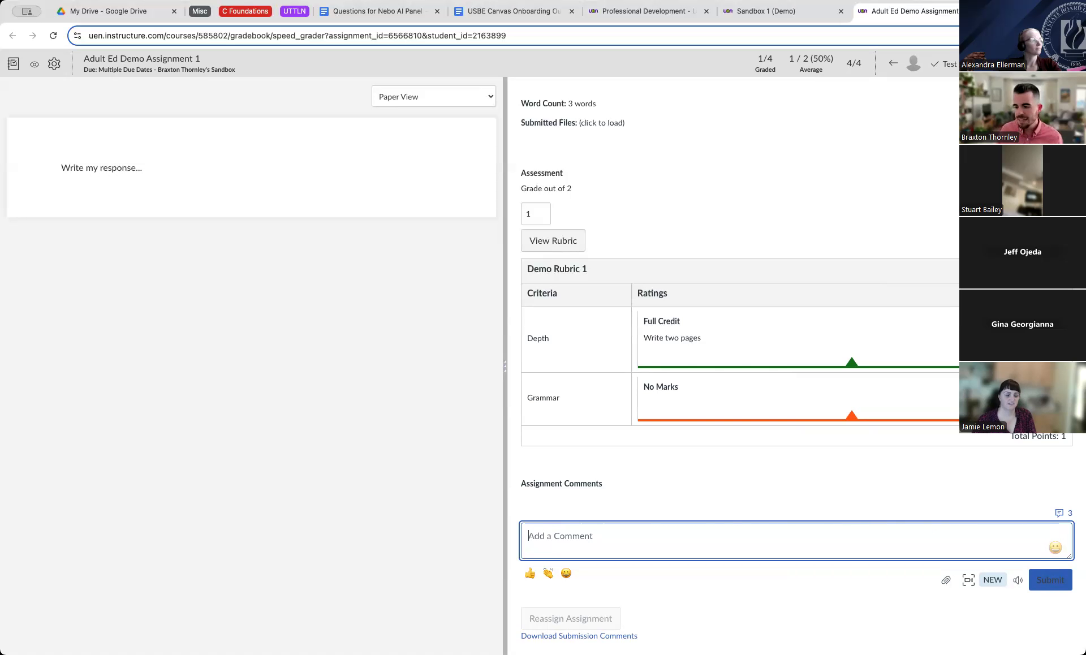
Review the saved comments in the comment library and close it.
left_click(1059, 515)
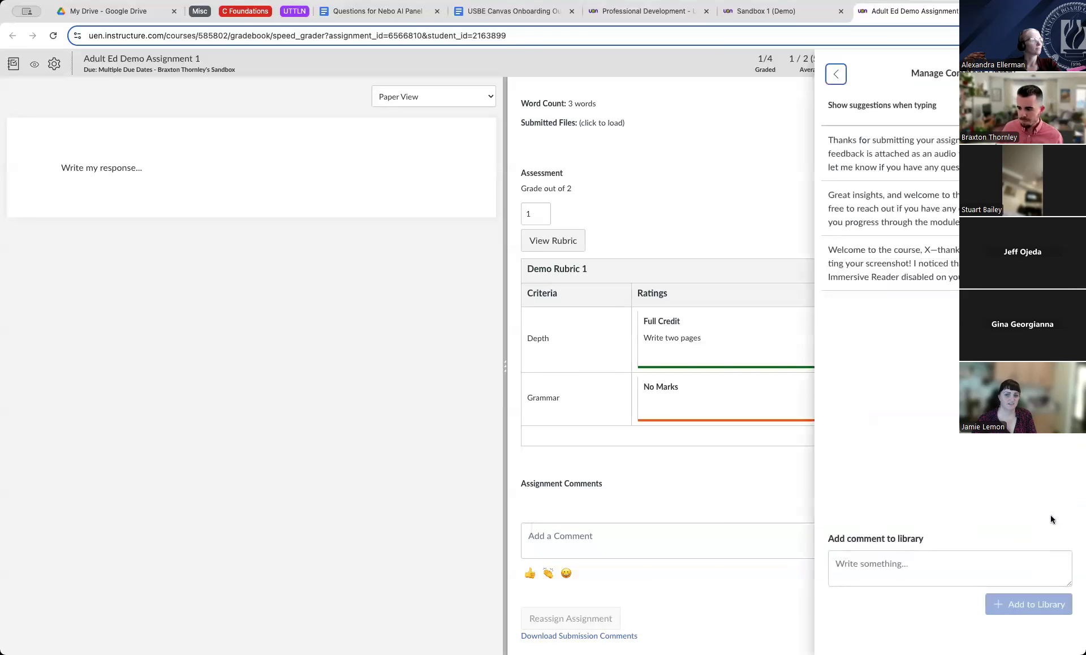
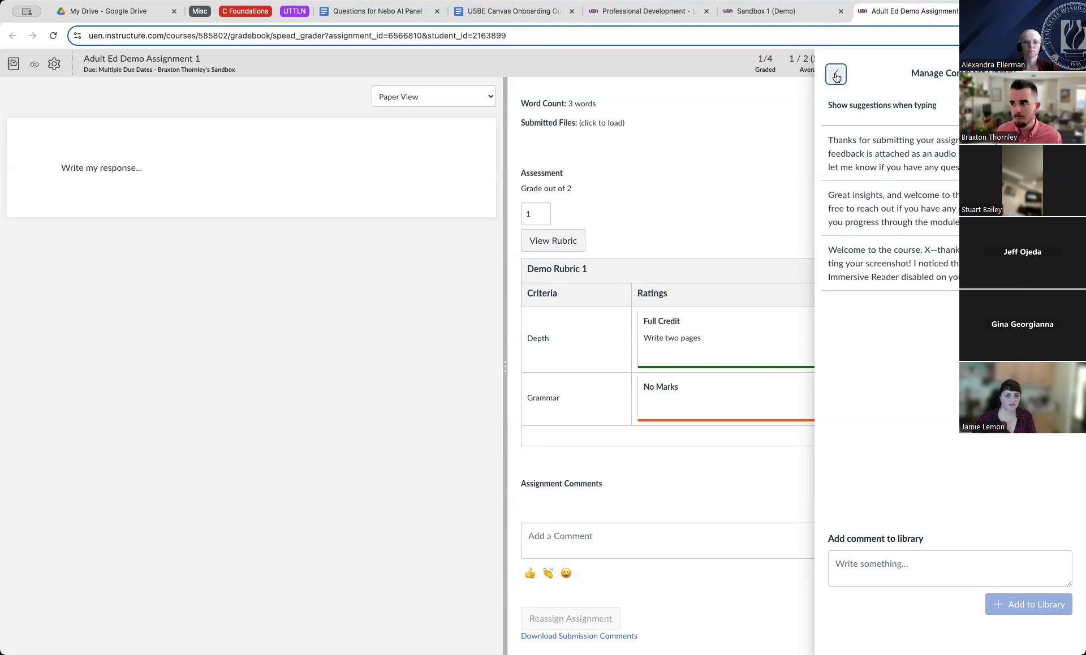
left_click(836, 75)
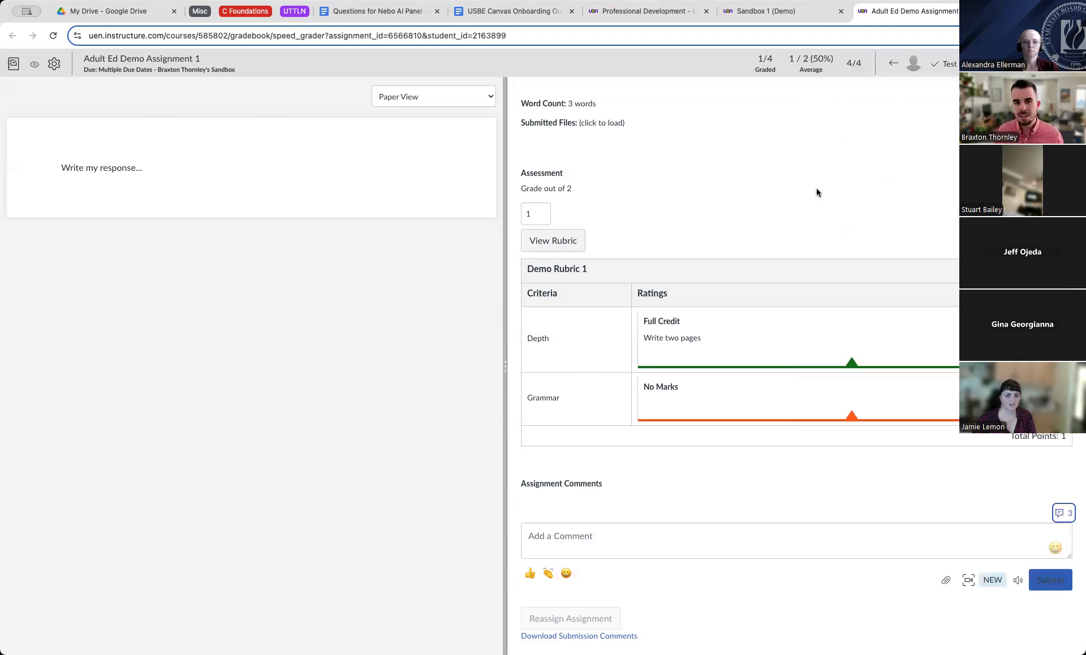